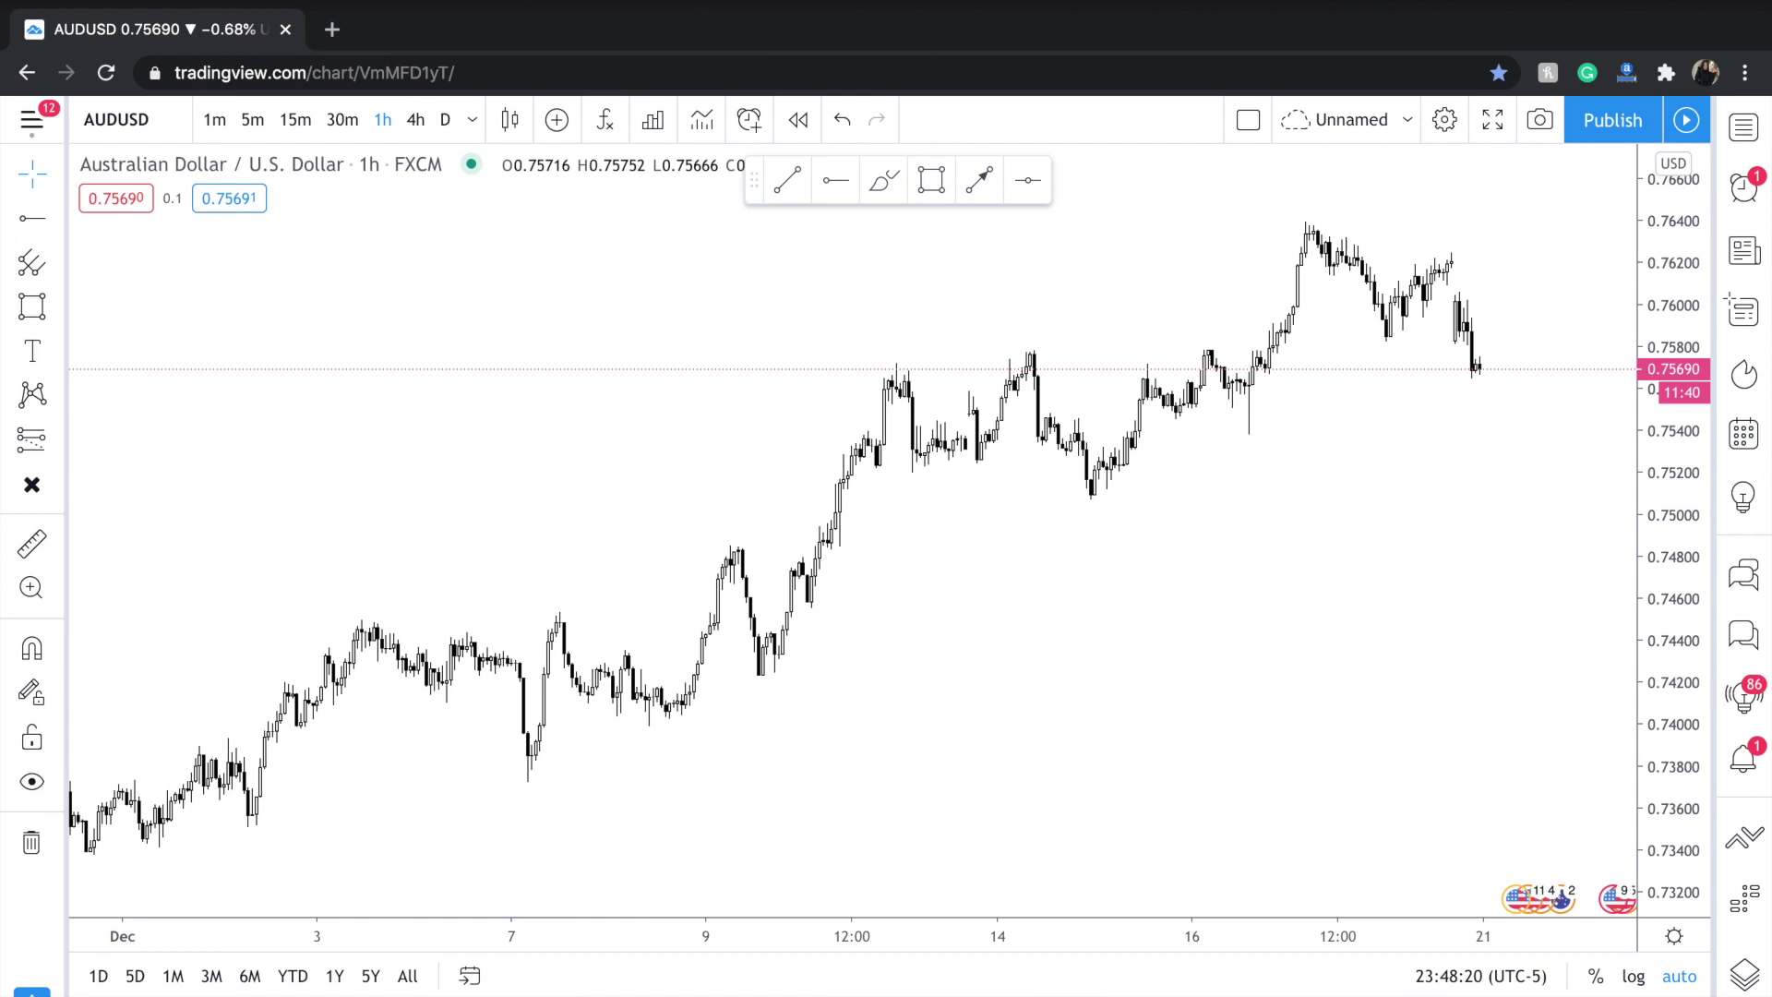
Put the browser in fullscreen so the AUDUSD 1-hour chart fills the screen.
{"action": "key", "text": "ctrl+super+f"}
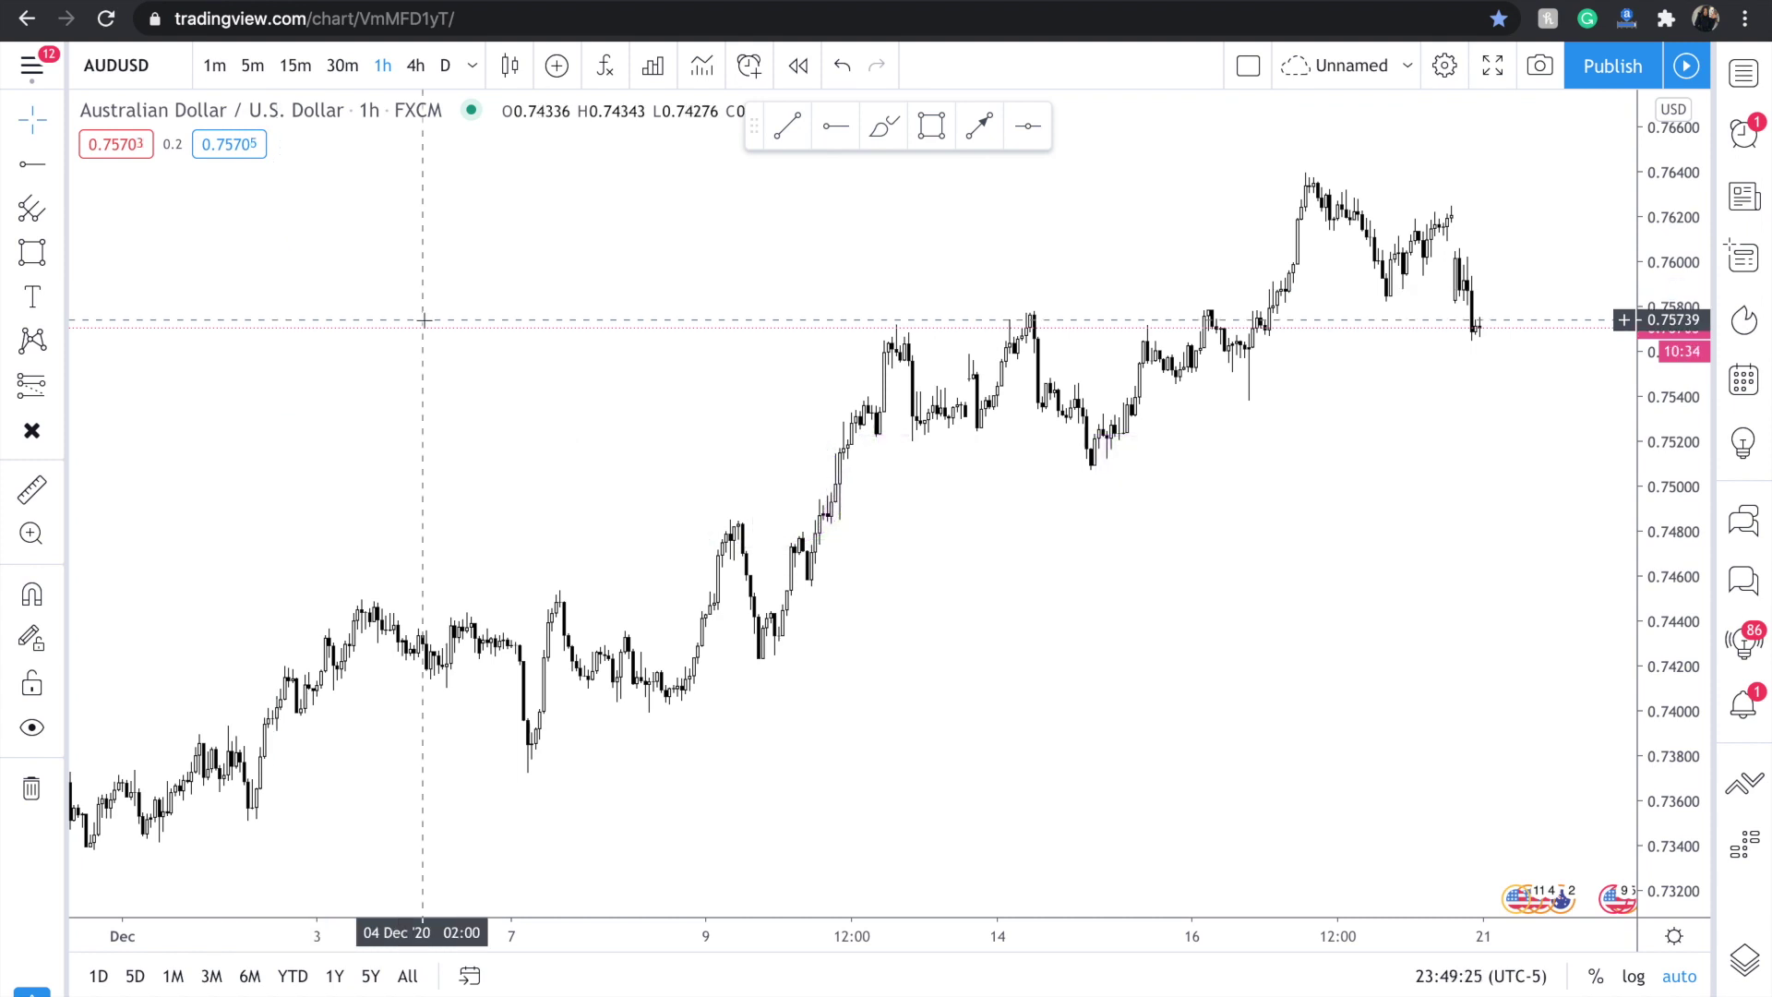
With Stay in Drawing Mode on, draw trend lines under the late-November and 3–6 Dec lows.
{"action": "scroll", "coordinate": [424, 320], "scroll_direction": "down", "scroll_amount": 2}
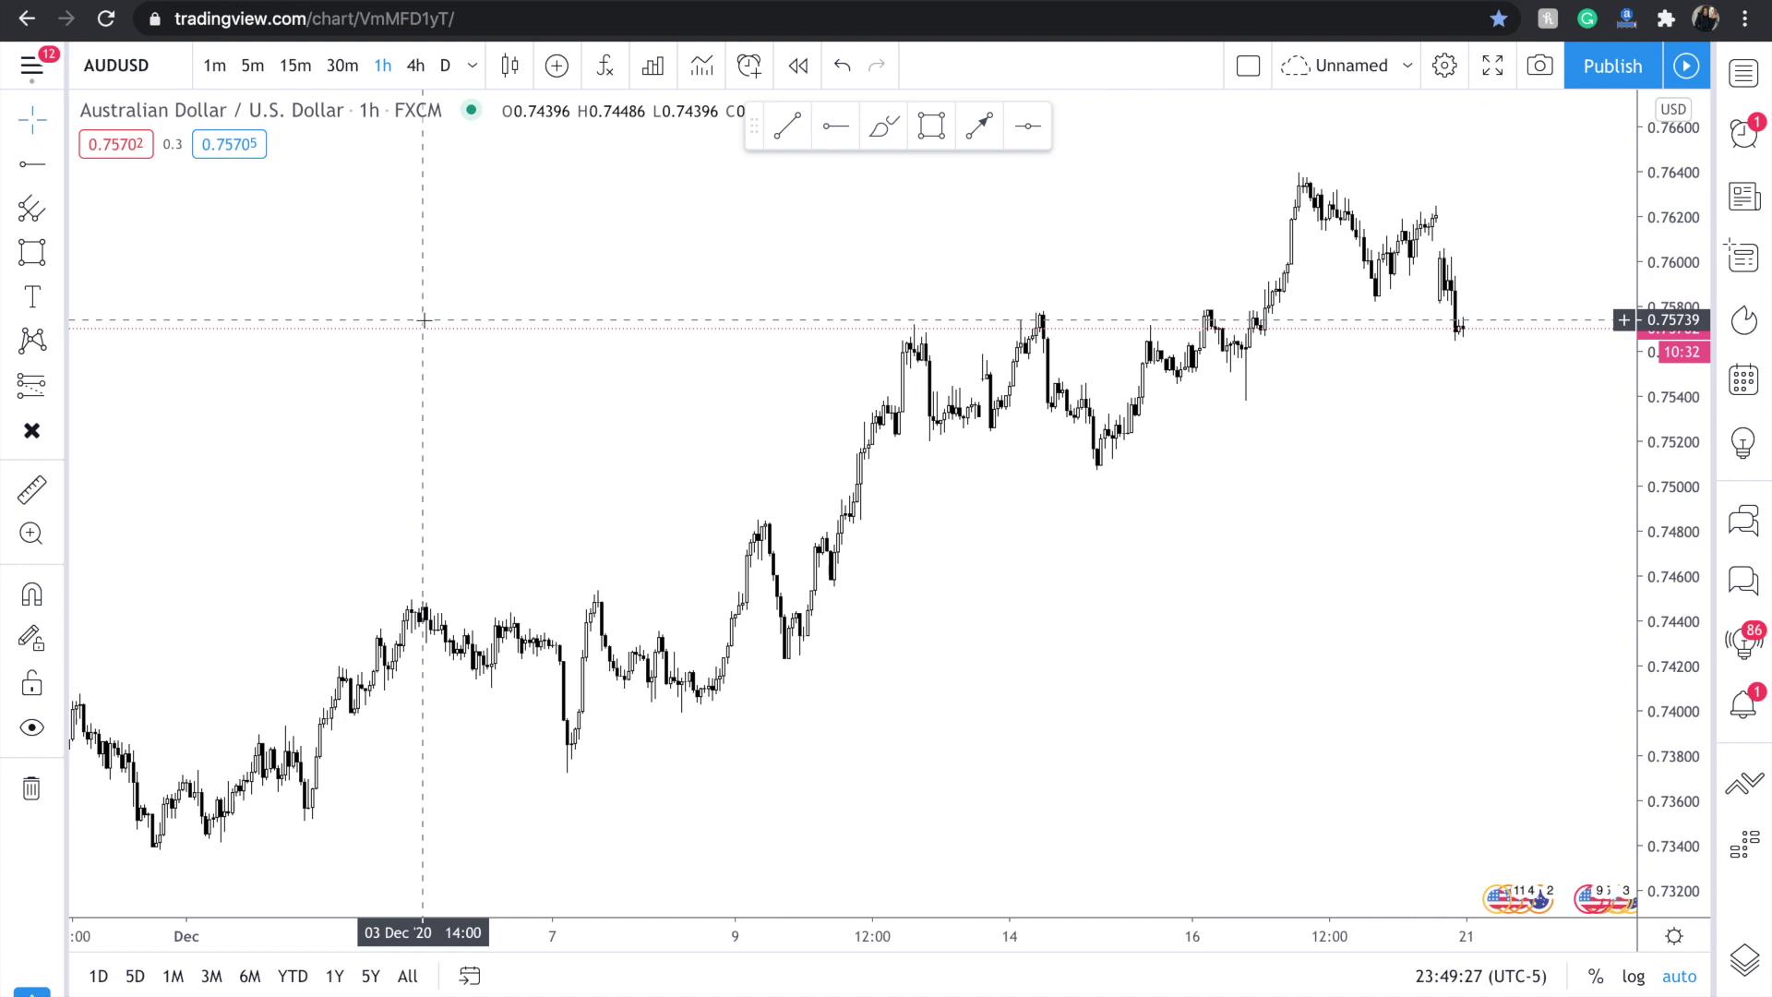
{"action": "left_click", "coordinate": [787, 126]}
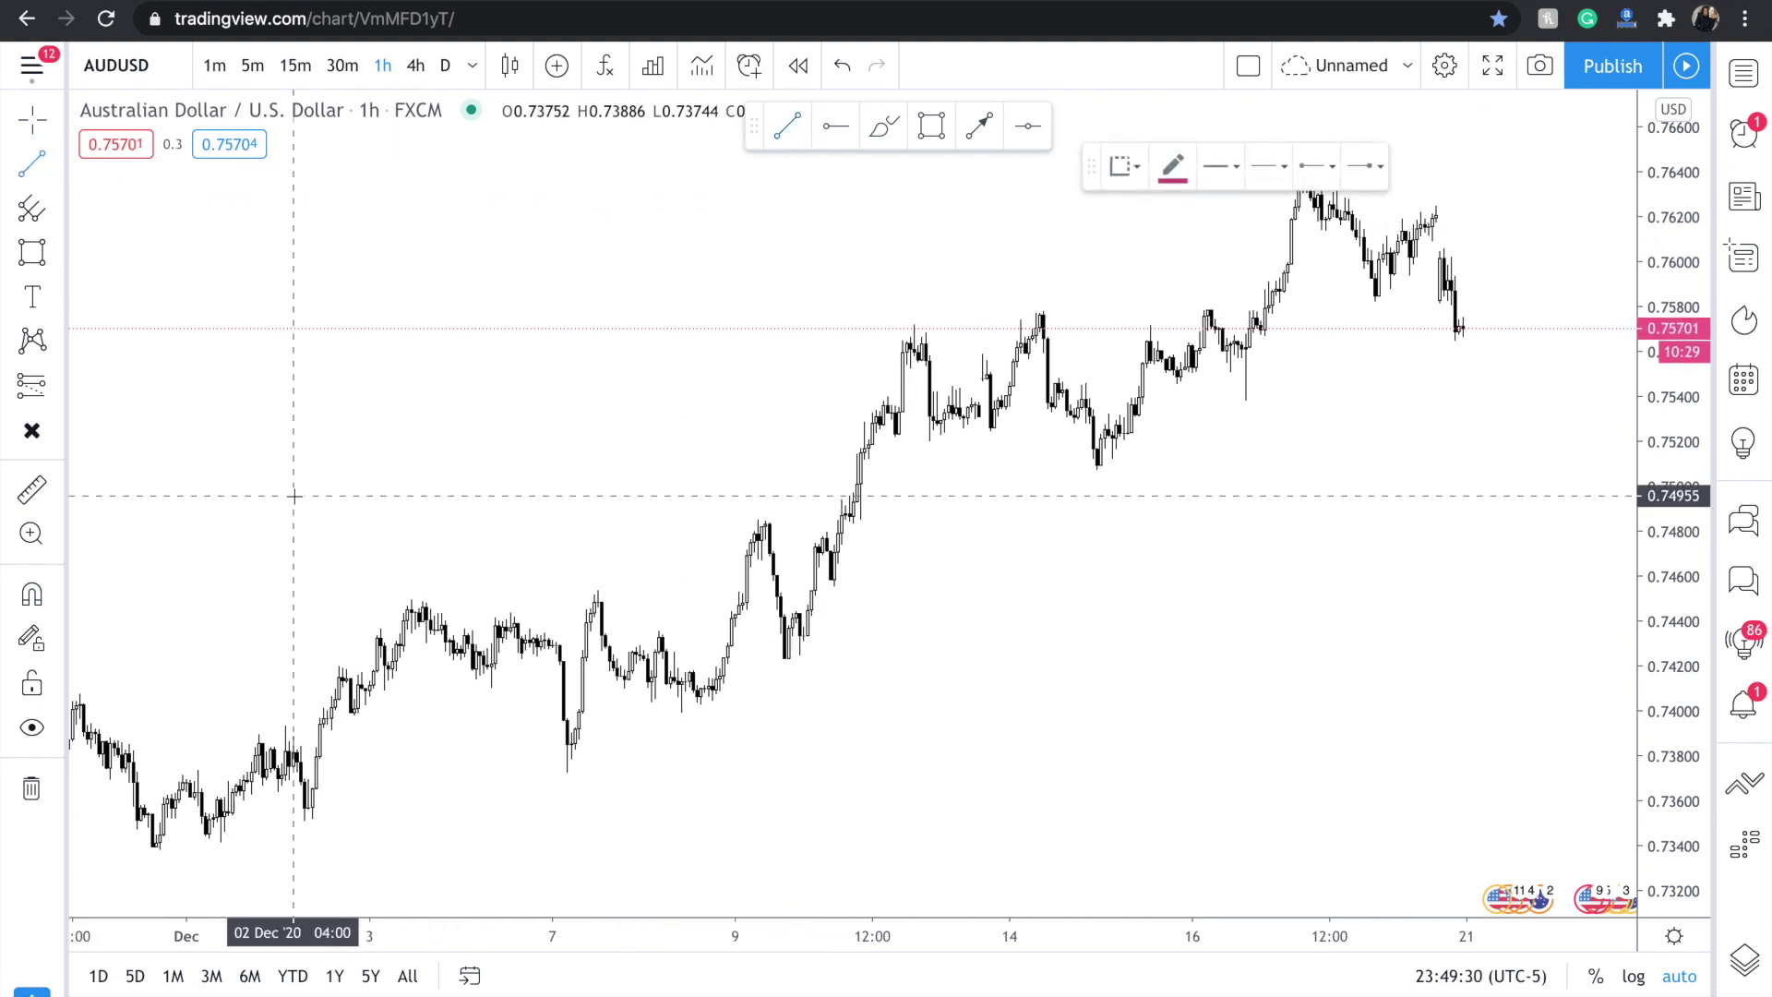
{"action": "left_click", "coordinate": [32, 636]}
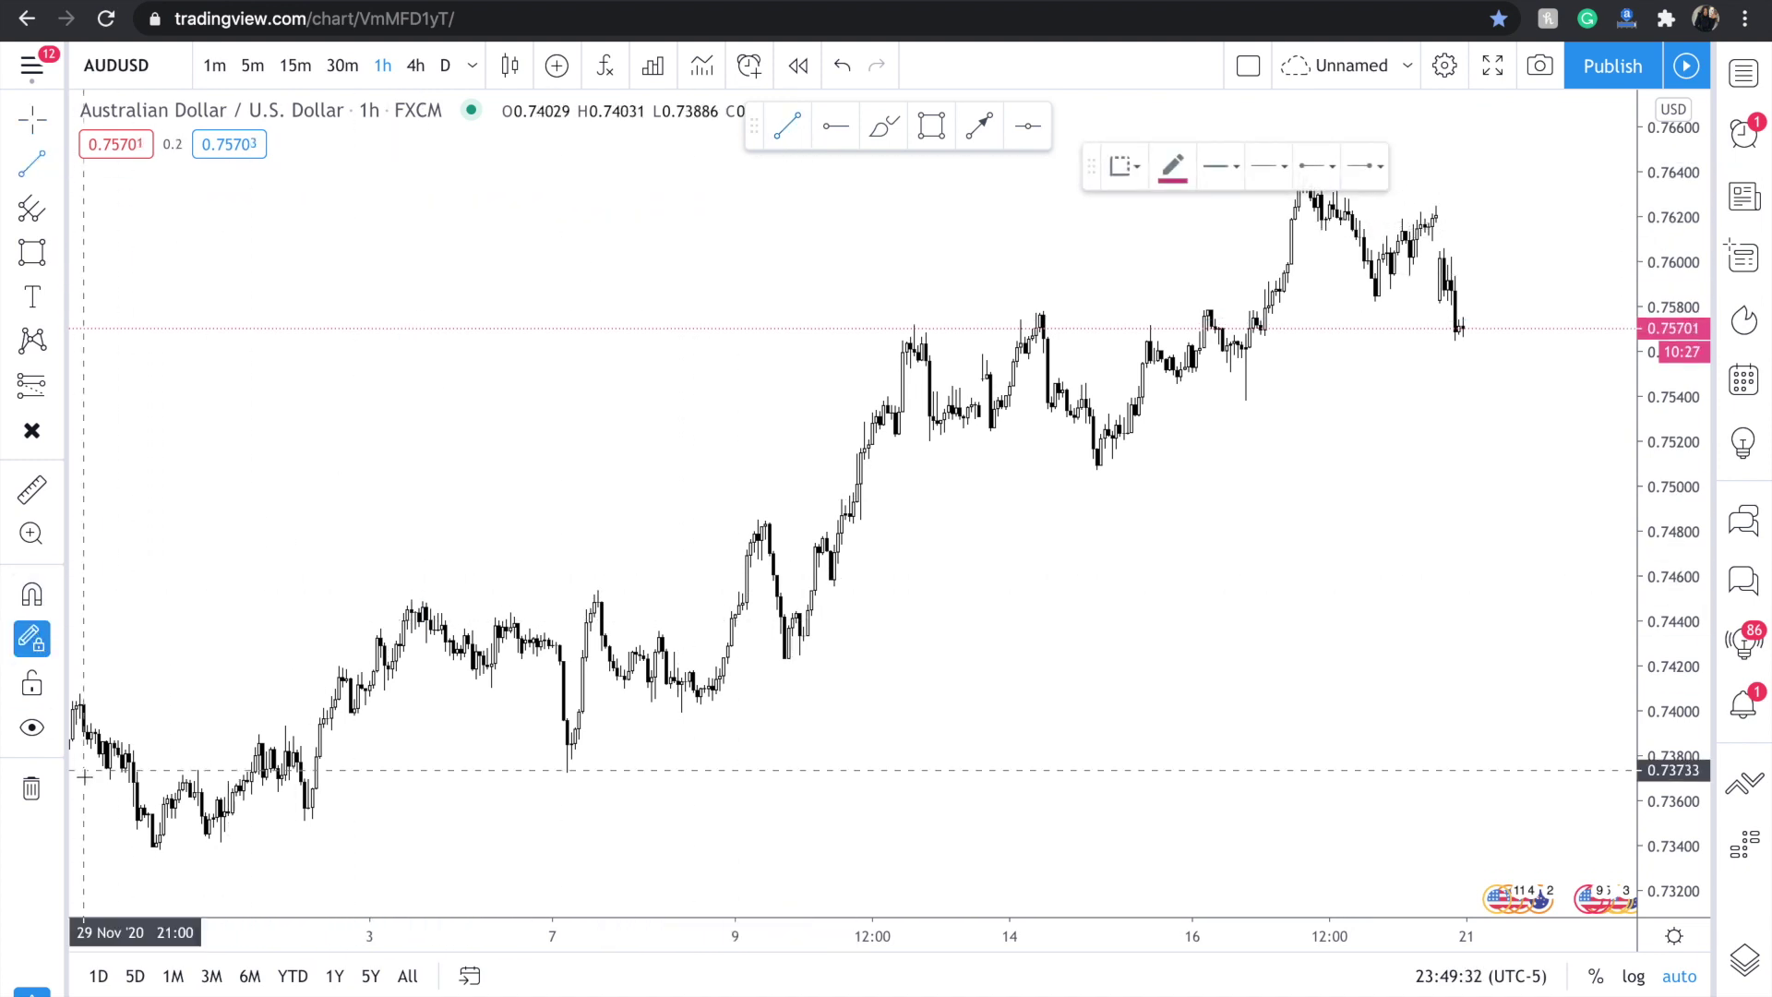
{"action": "left_click", "coordinate": [140, 852]}
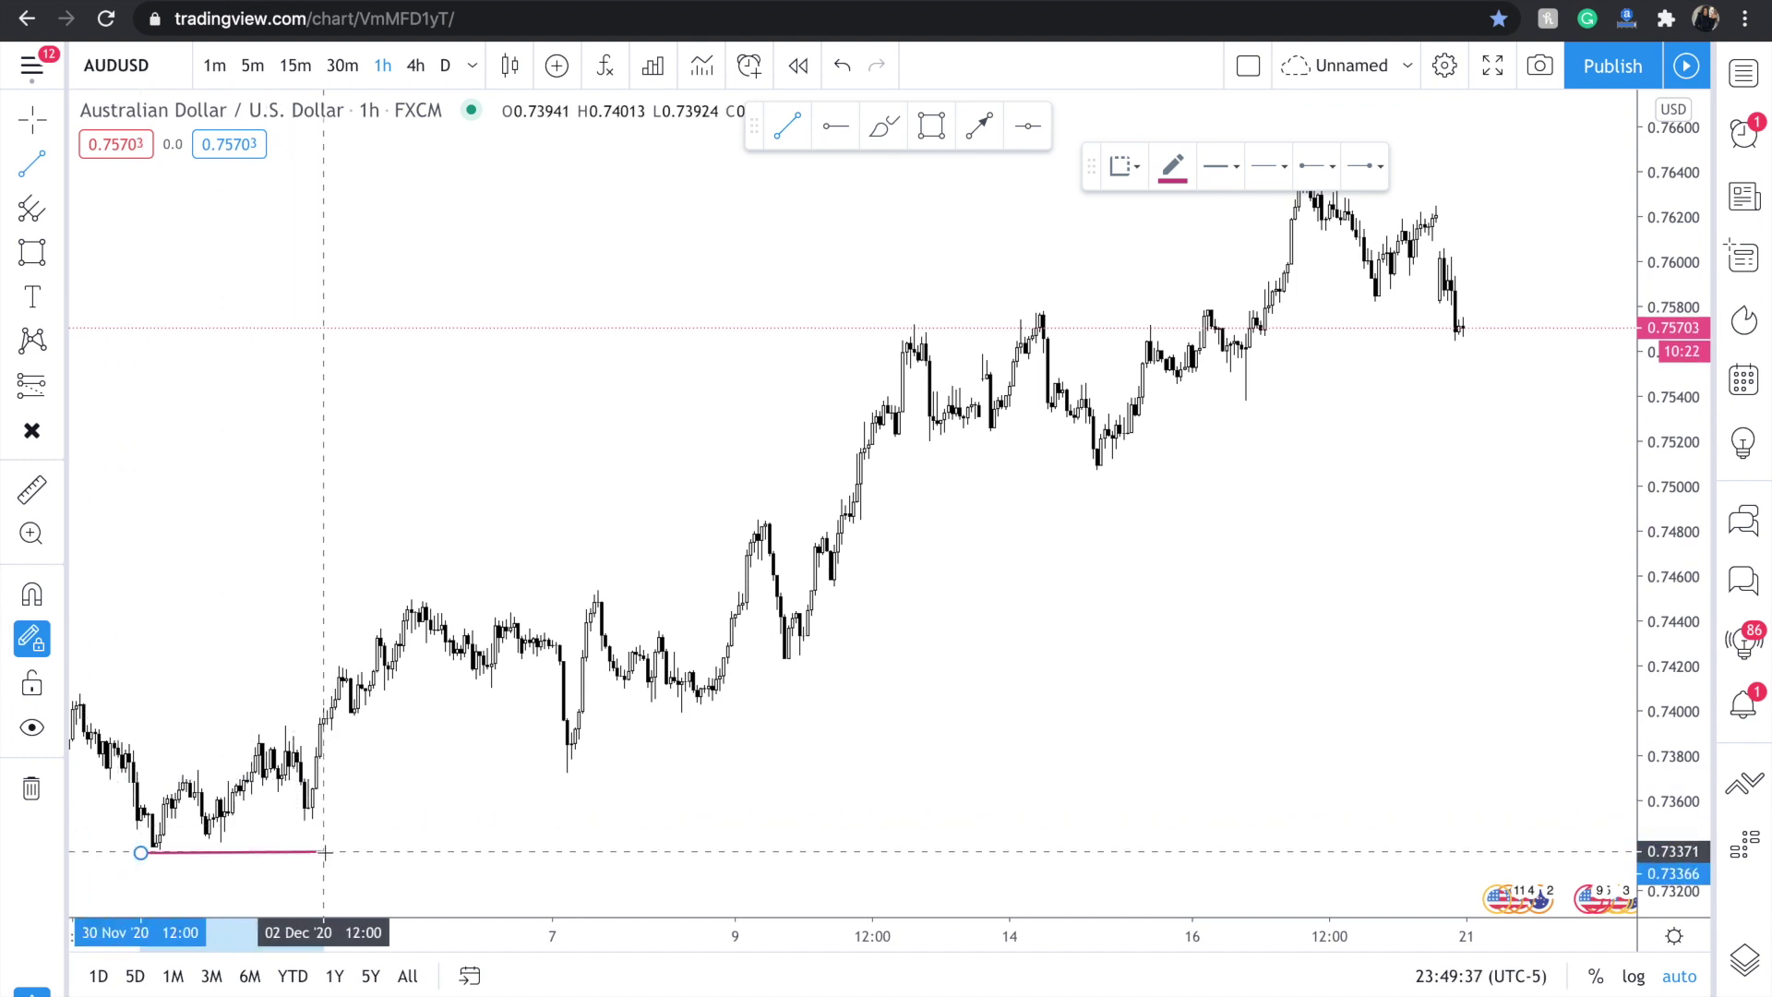
{"action": "left_click", "coordinate": [323, 852]}
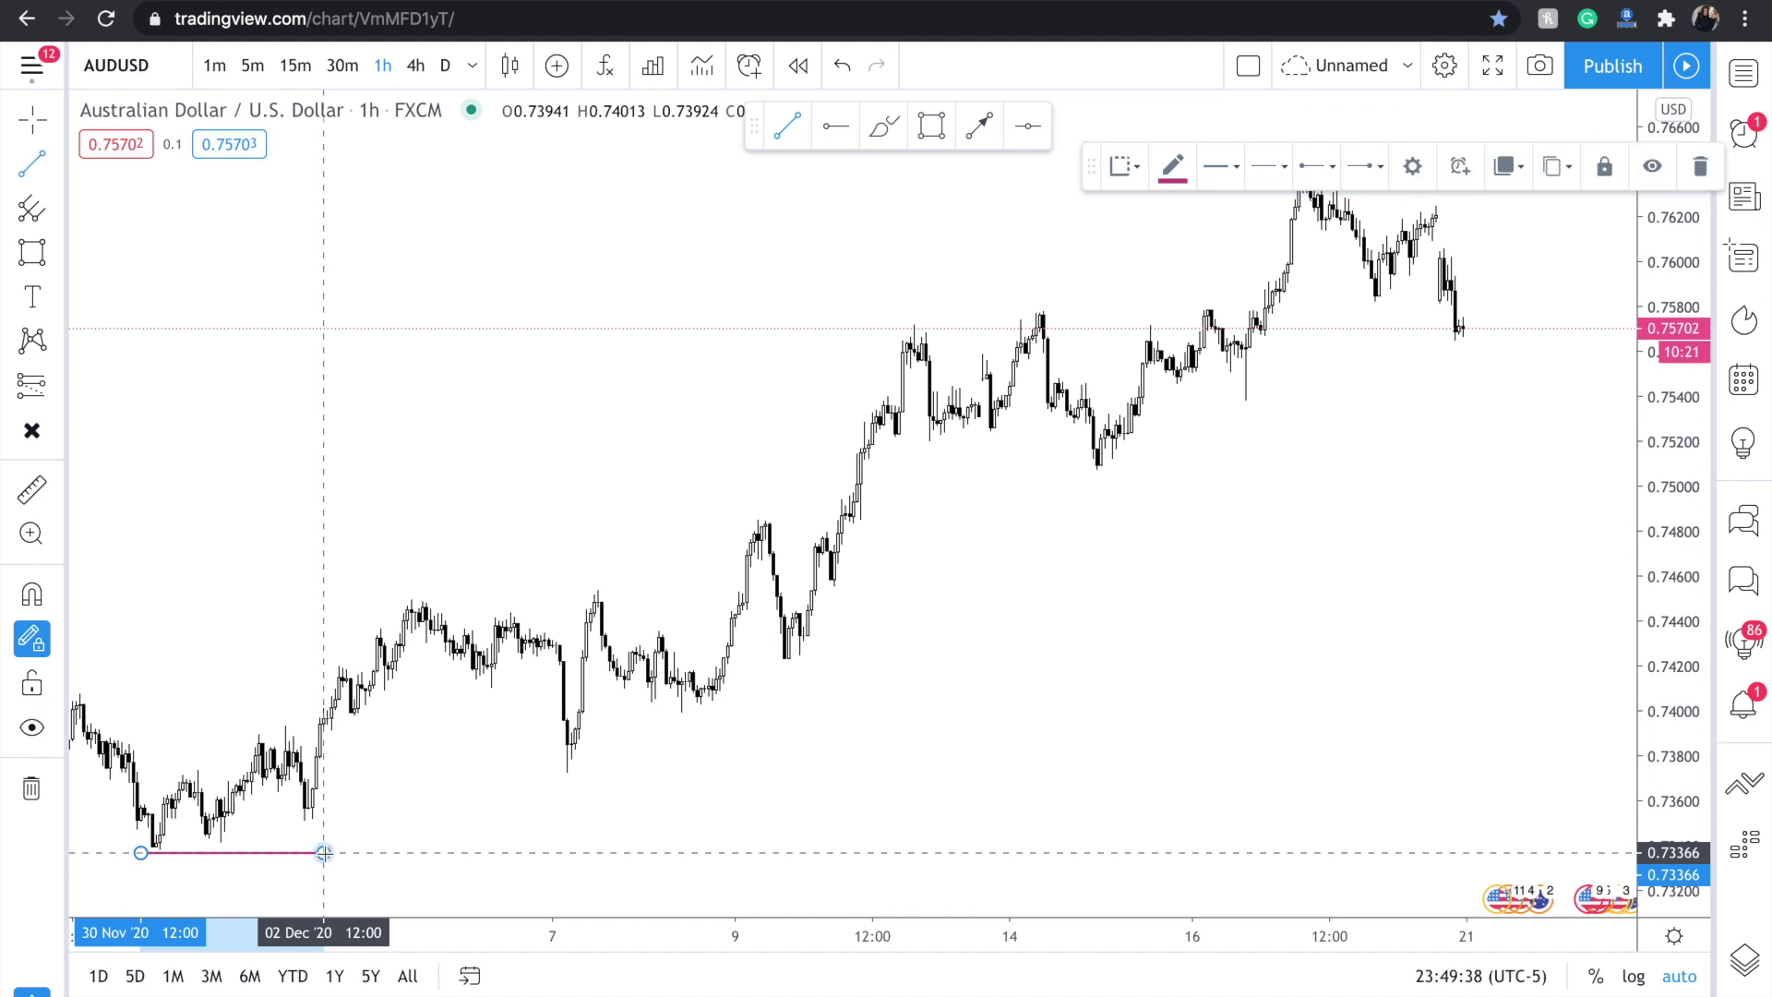
{"action": "left_click", "coordinate": [373, 693]}
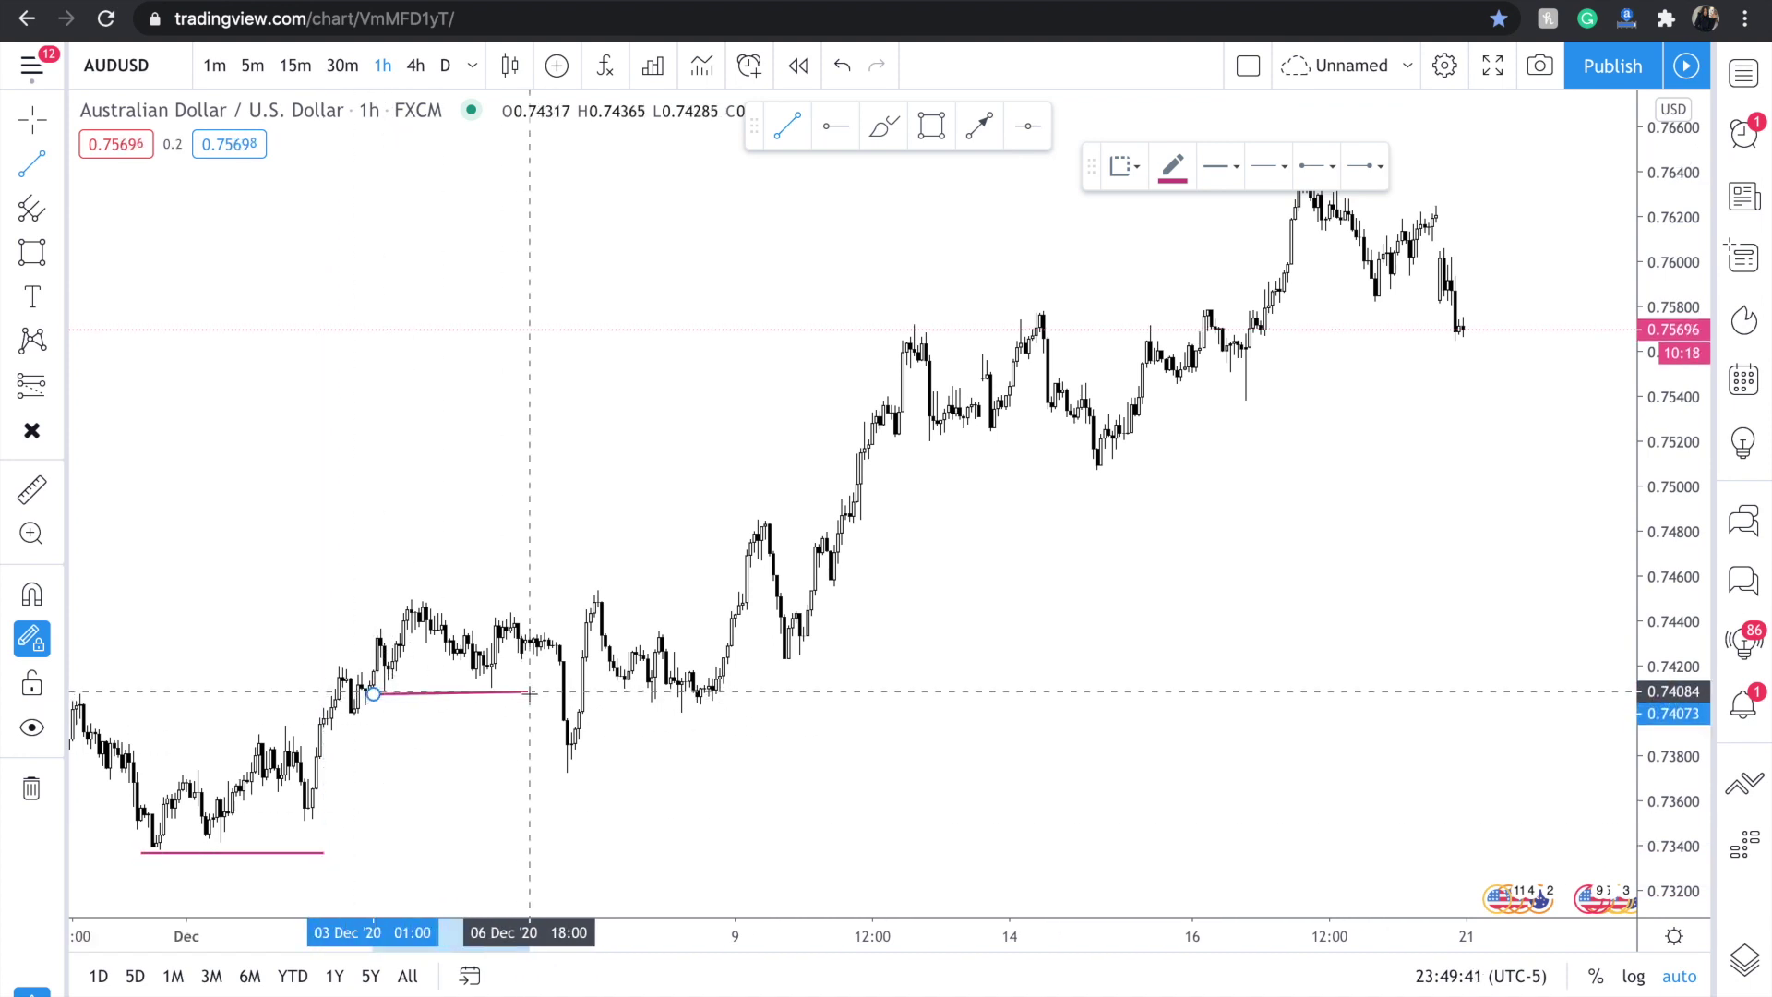
{"action": "left_click", "coordinate": [529, 694]}
Add lines under the 7–8 Dec, 10–14 Dec (0.7520) and 15 Dec lows, then view 4-hour candles.
{"action": "left_click", "coordinate": [640, 715]}
{"action": "left_click", "coordinate": [731, 715]}
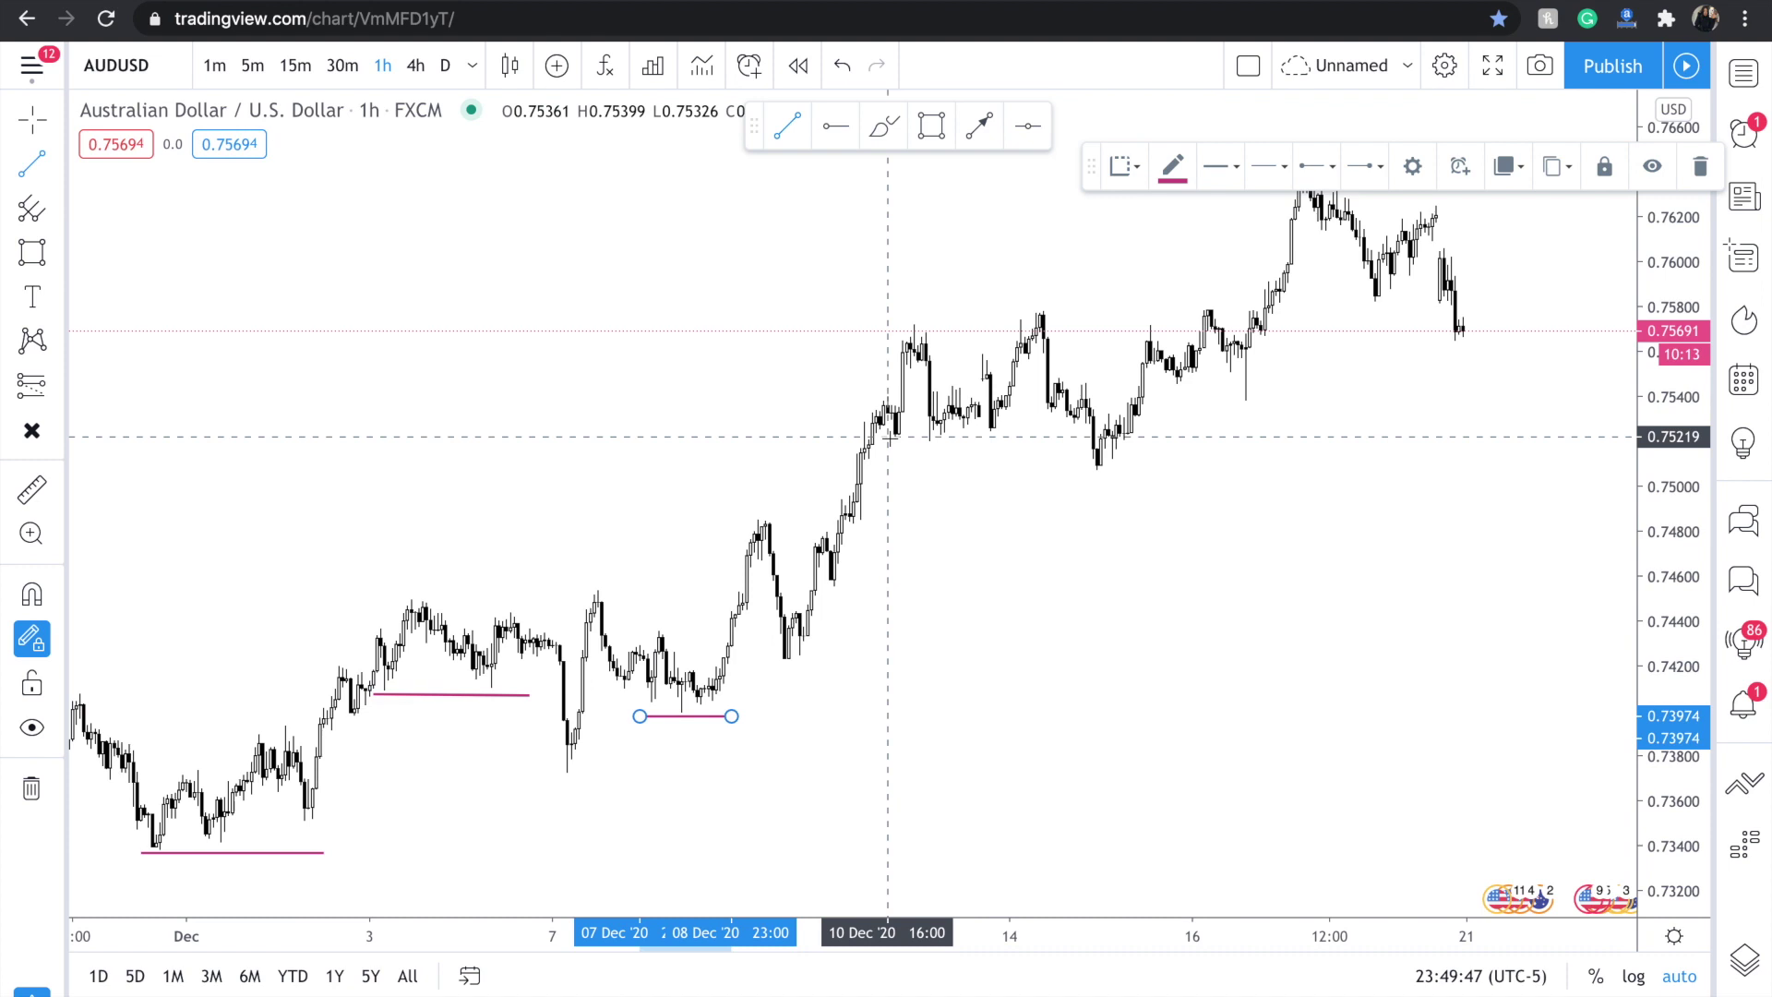
{"action": "left_click", "coordinate": [888, 442]}
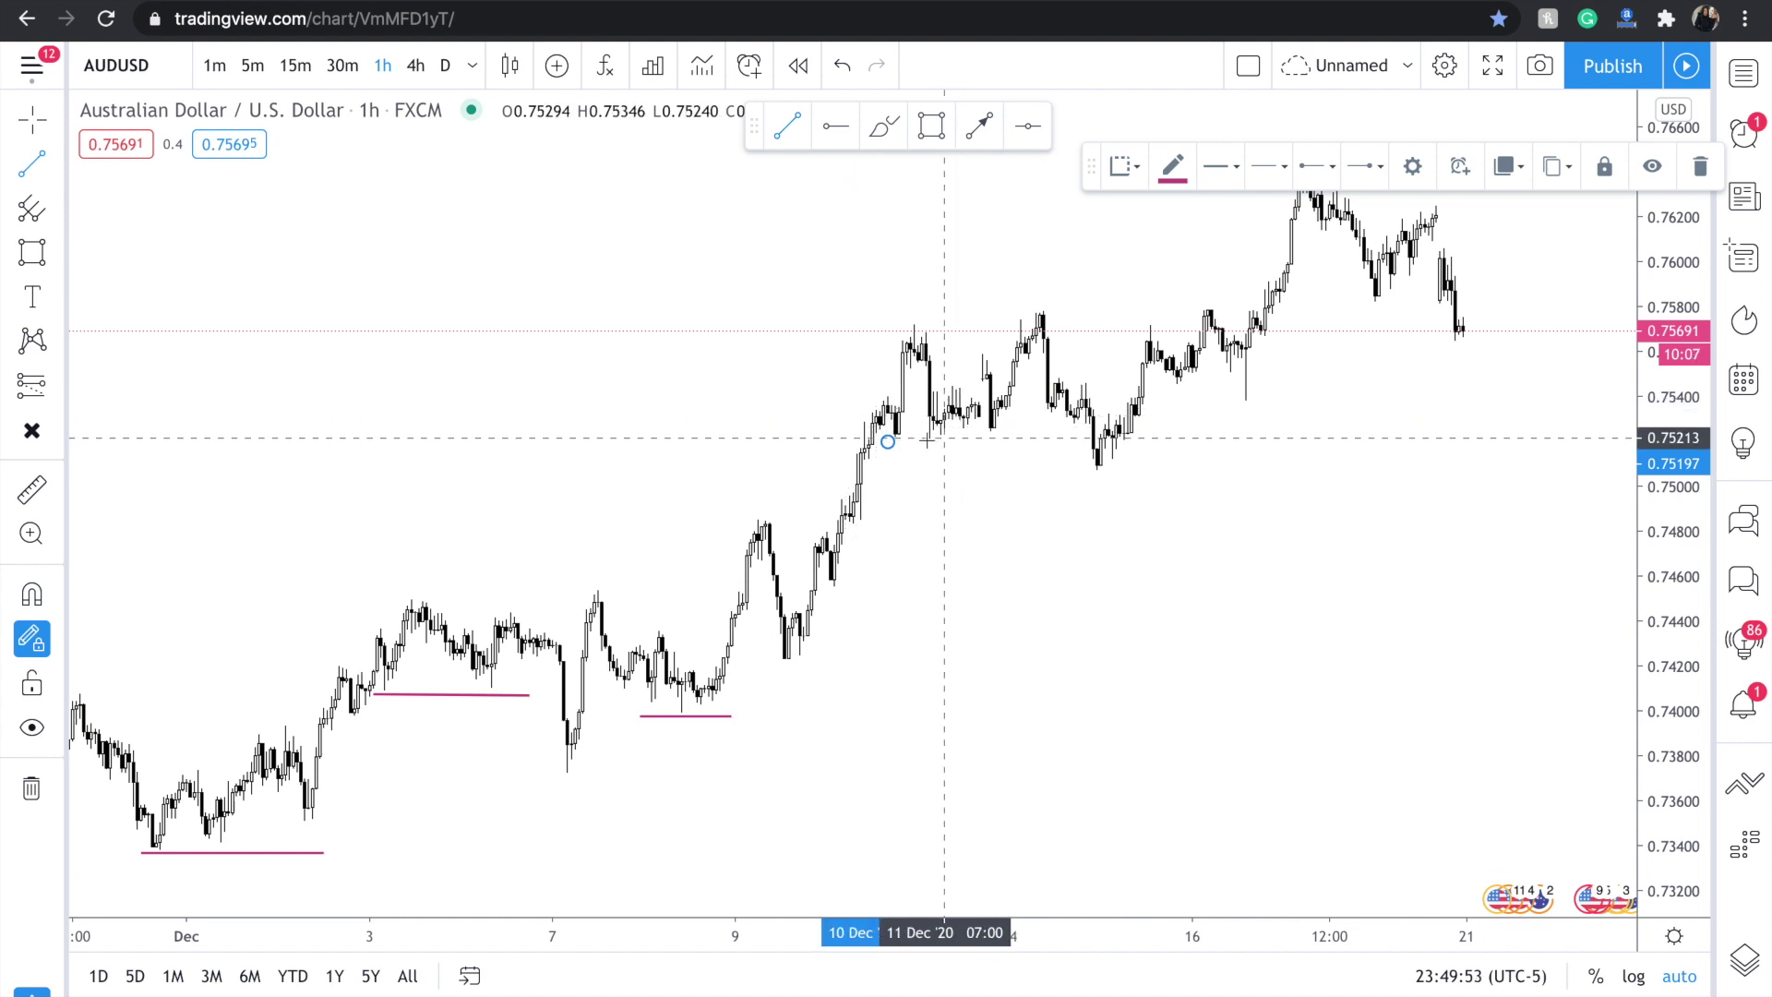
{"action": "left_click", "coordinate": [1070, 440]}
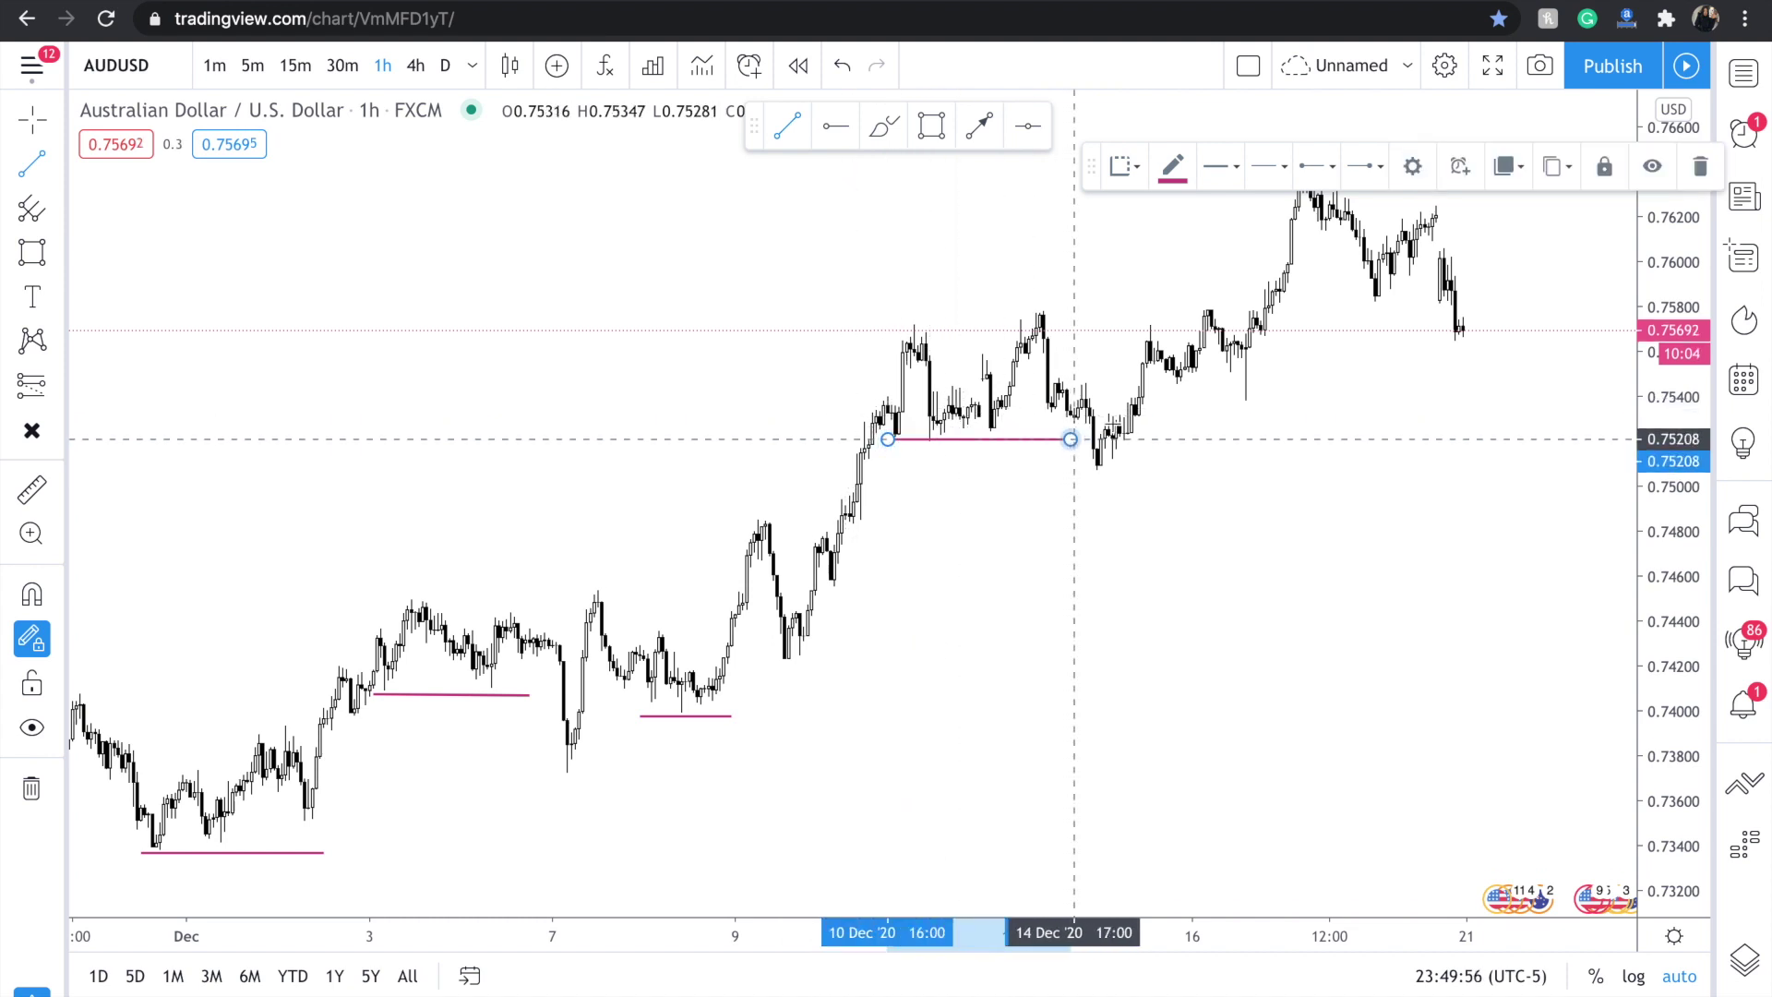
{"action": "left_click", "coordinate": [1155, 381]}
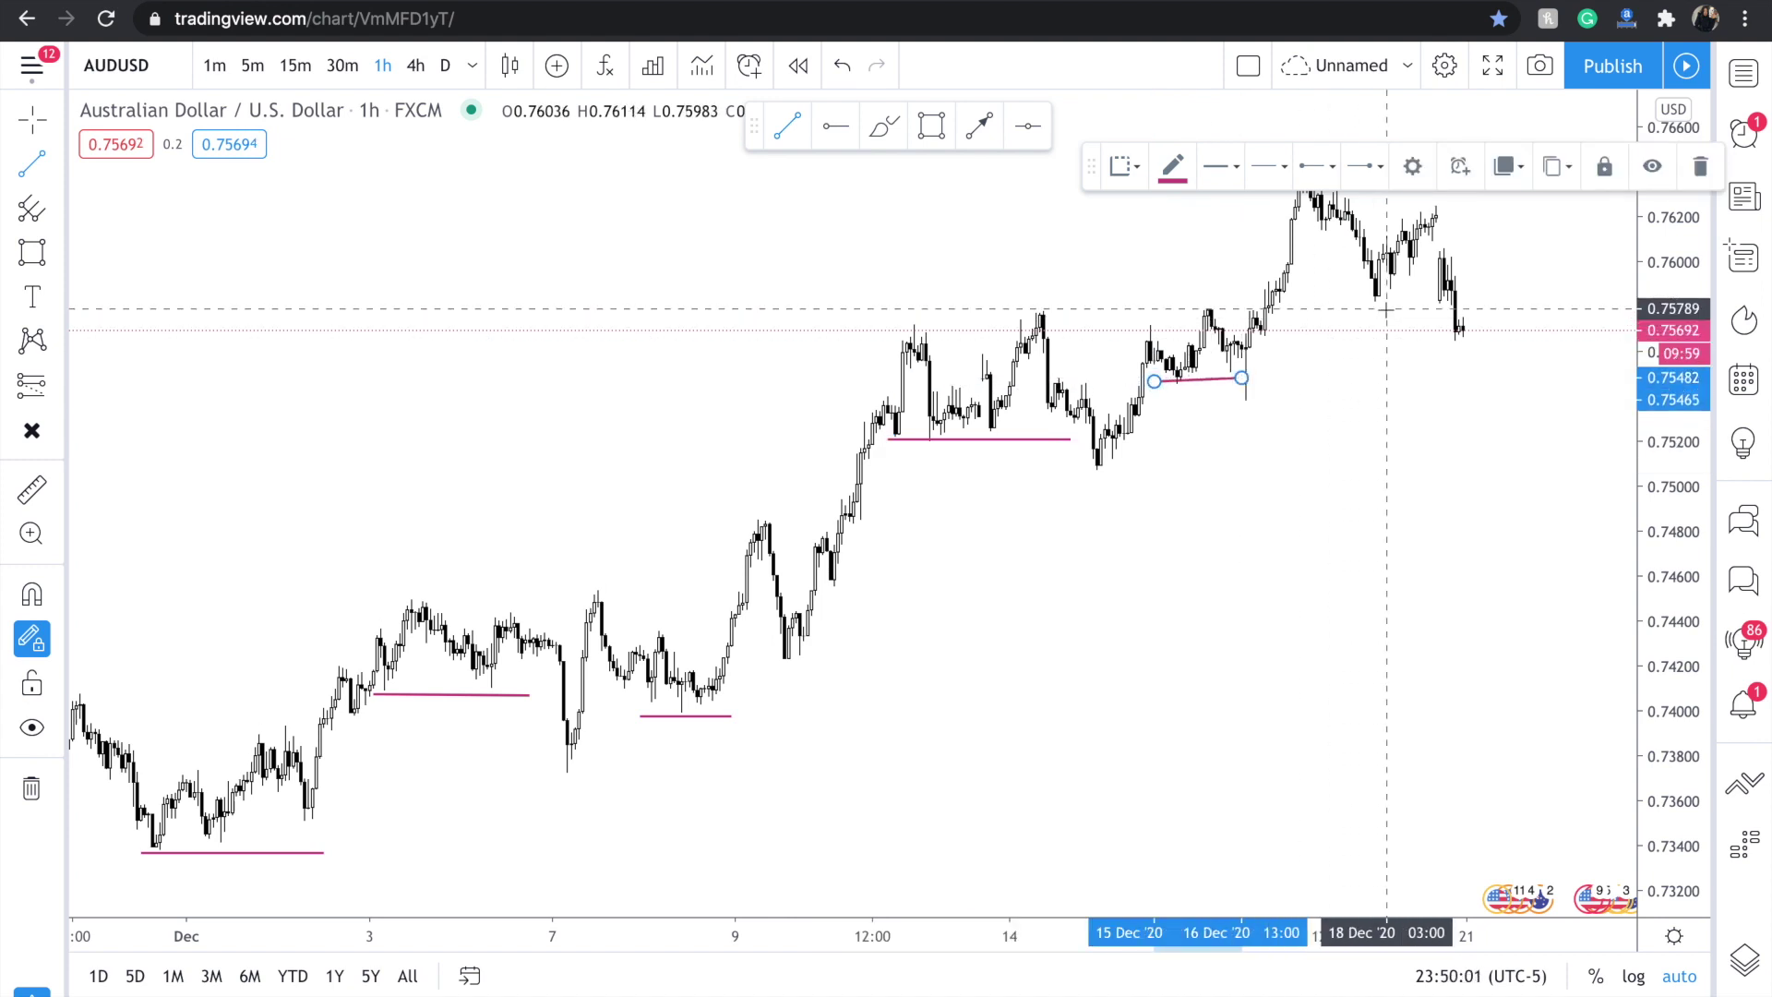
{"action": "left_click", "coordinate": [420, 65]}
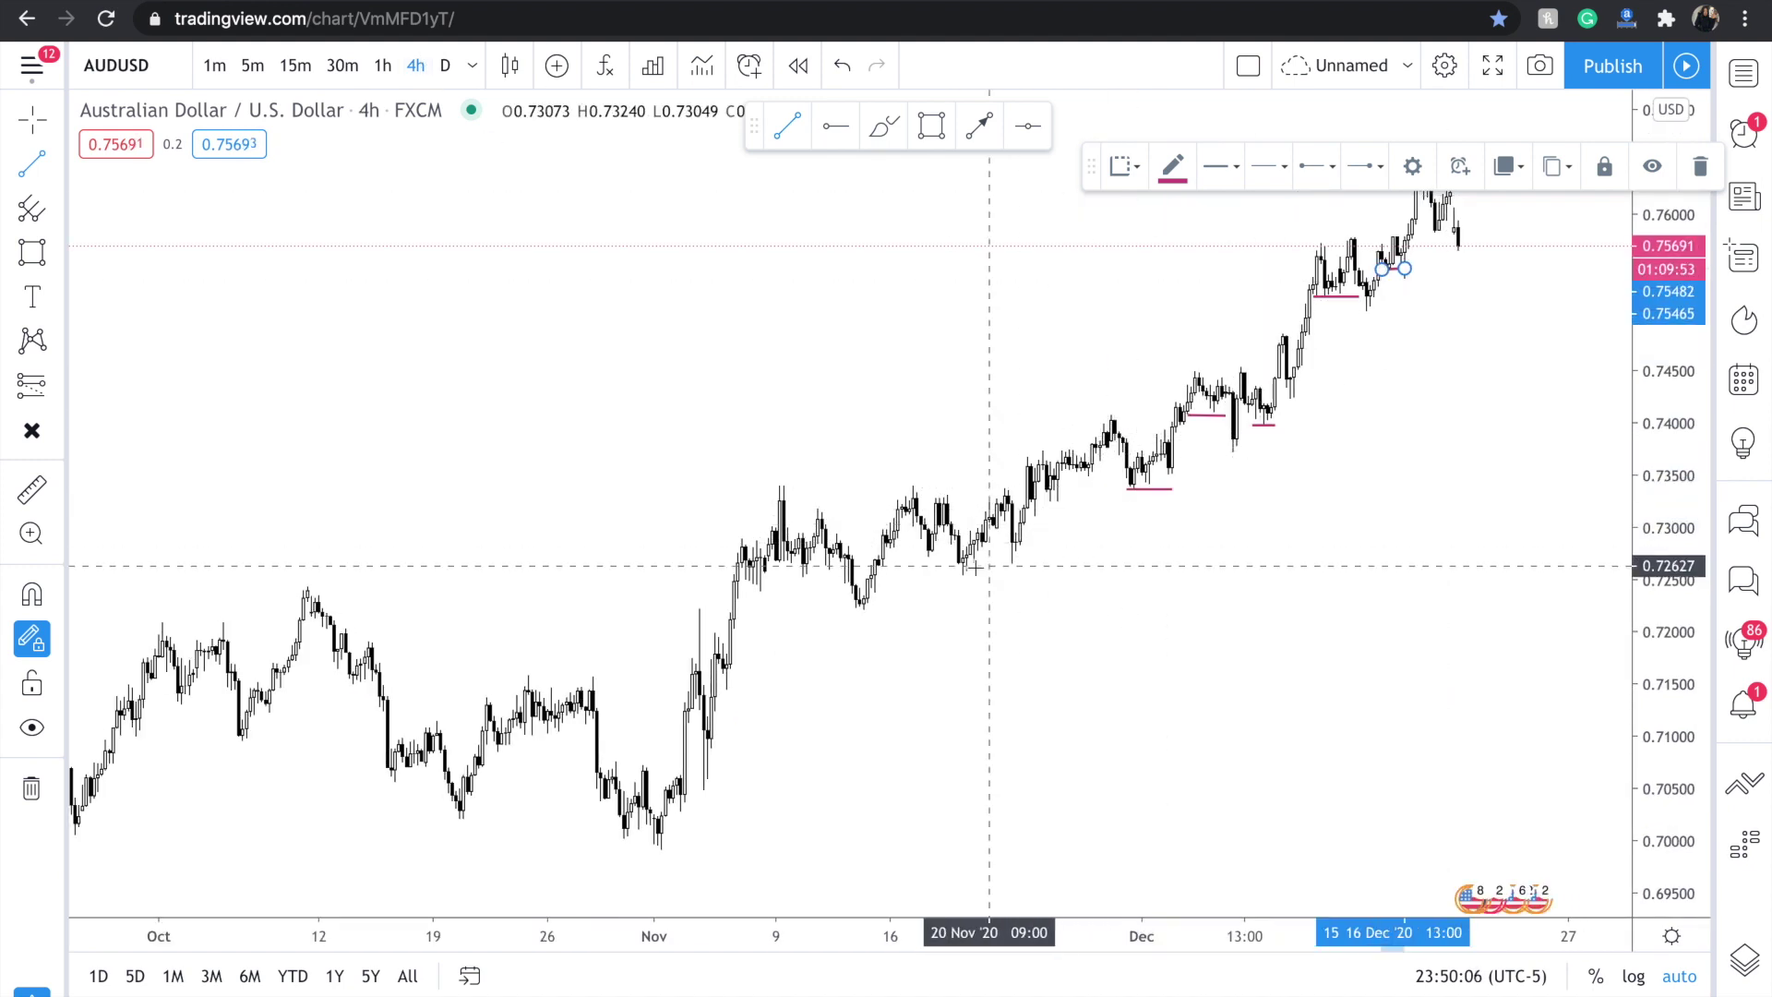
Draw lines near 0.7240, rising from 21 Oct and at 0.7157, then return to 1-hour, drawing mode off.
{"action": "left_click", "coordinate": [741, 590]}
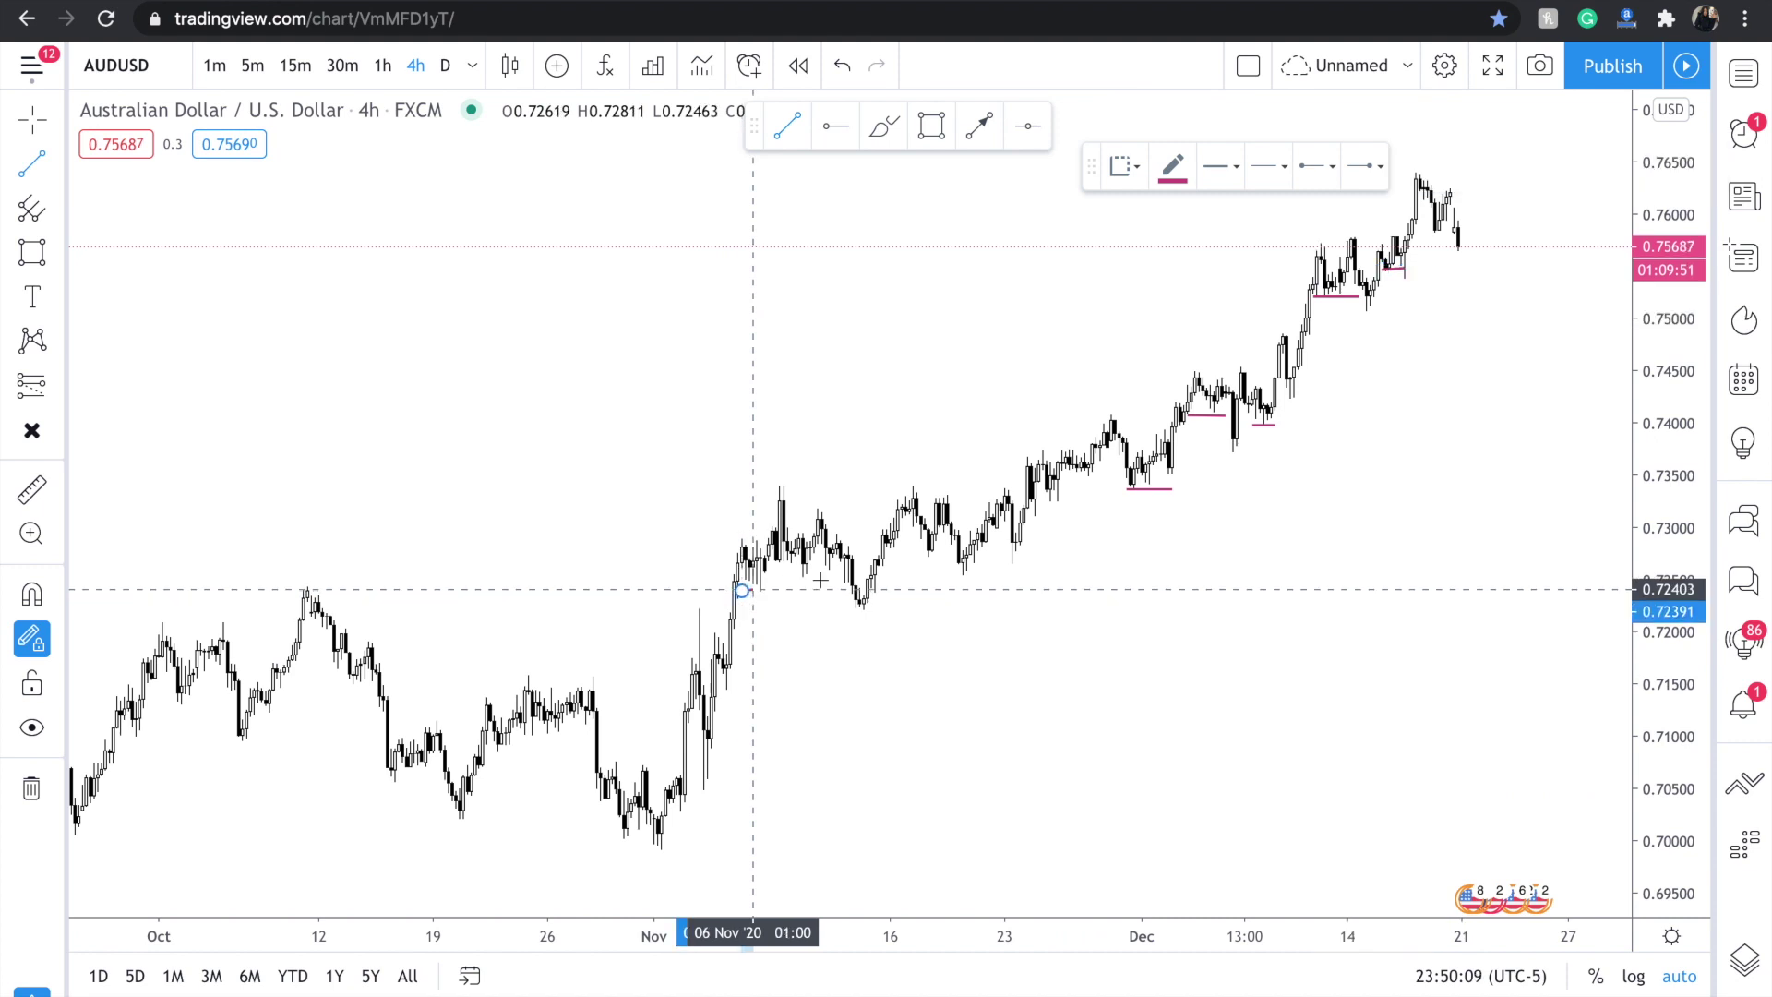
{"action": "left_click", "coordinate": [845, 590]}
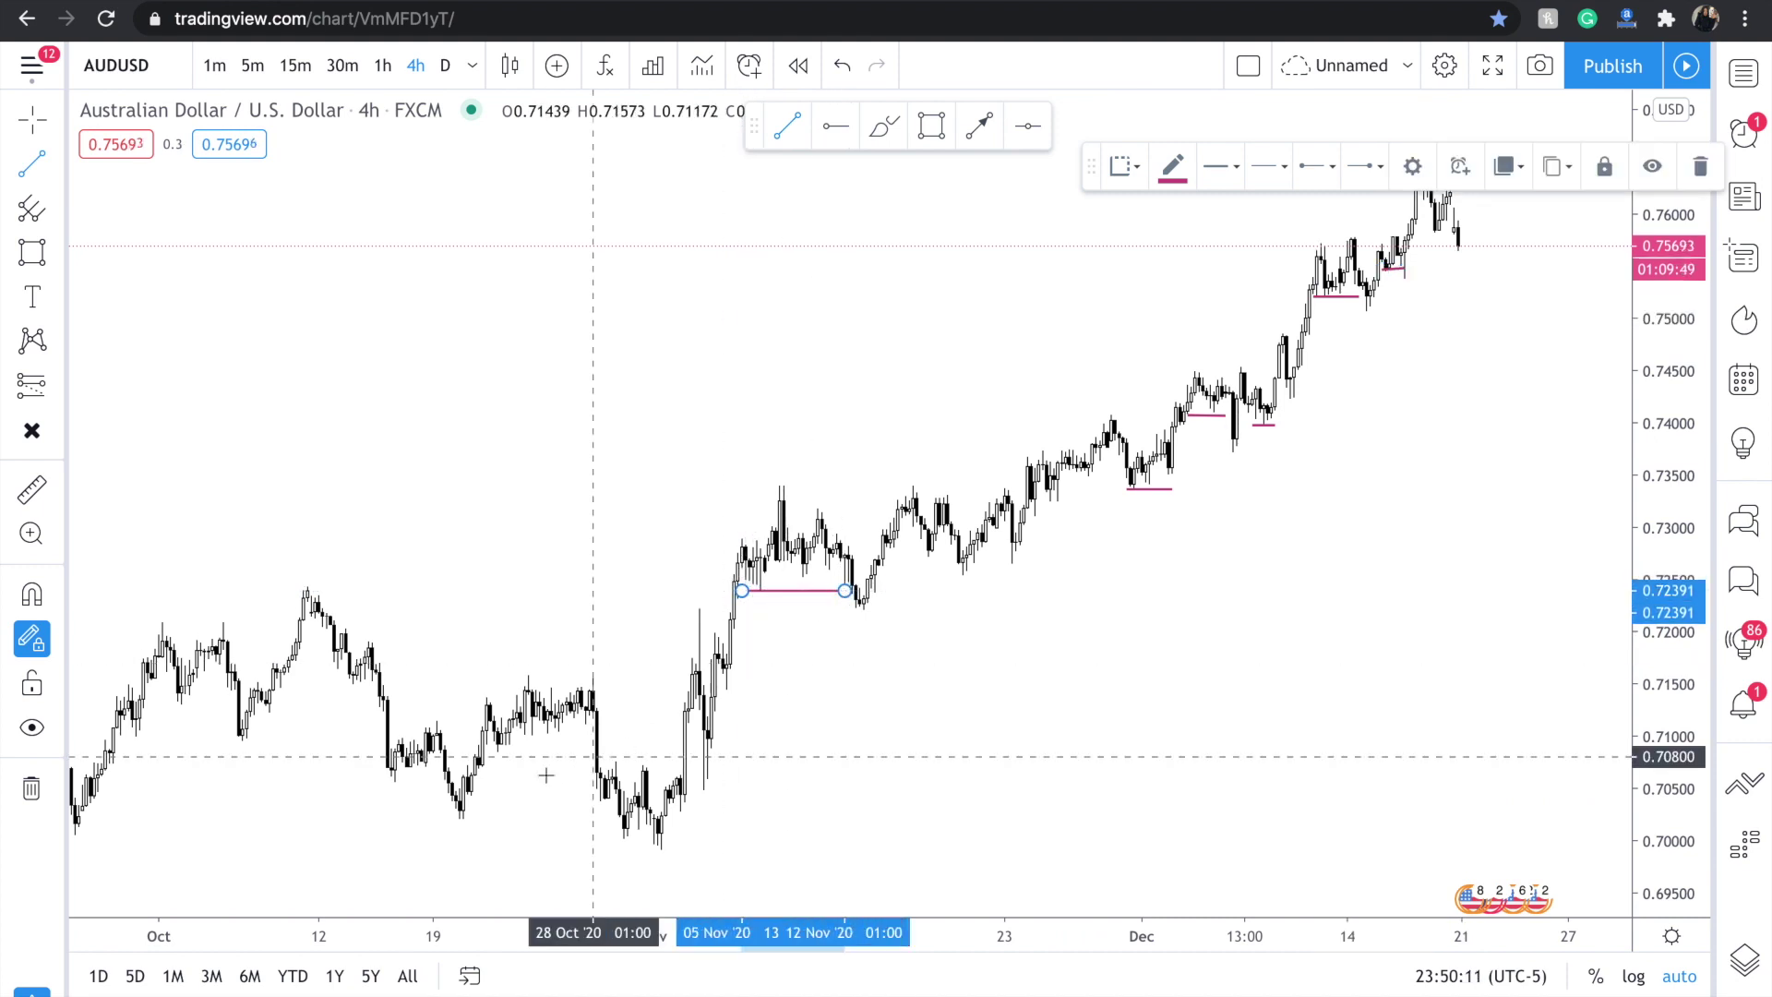
{"action": "left_click", "coordinate": [586, 724]}
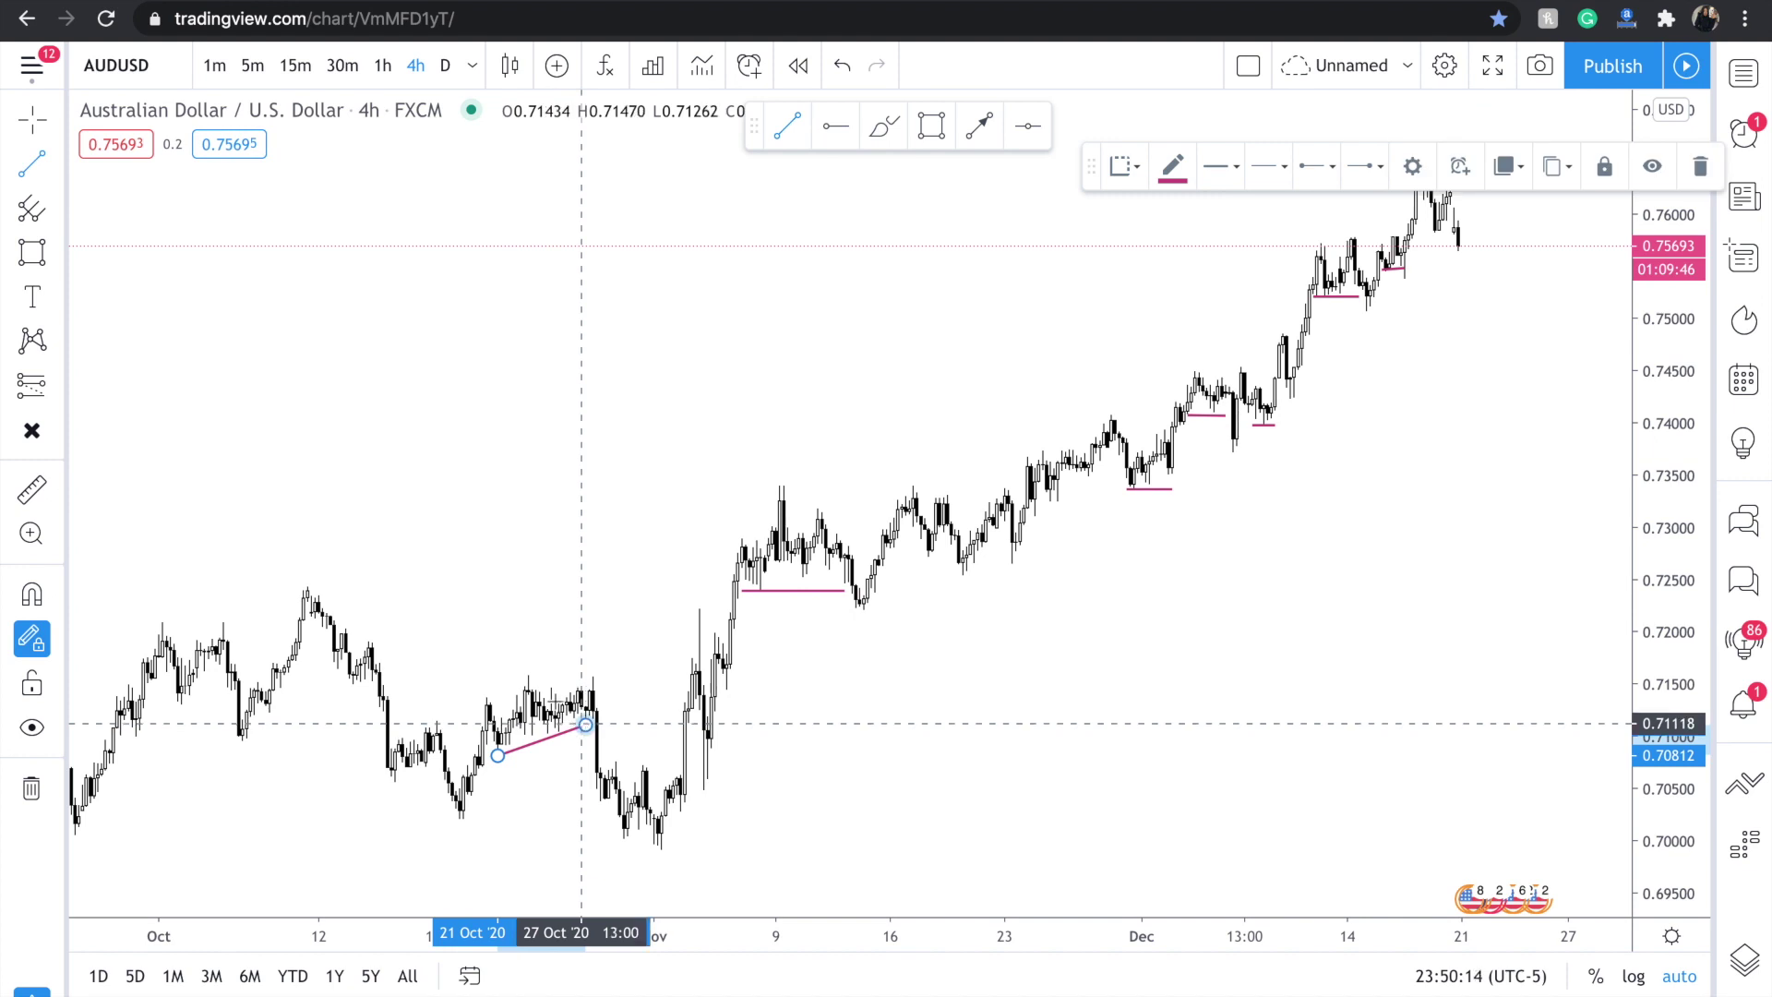
{"action": "left_click", "coordinate": [490, 676]}
{"action": "left_click", "coordinate": [612, 677]}
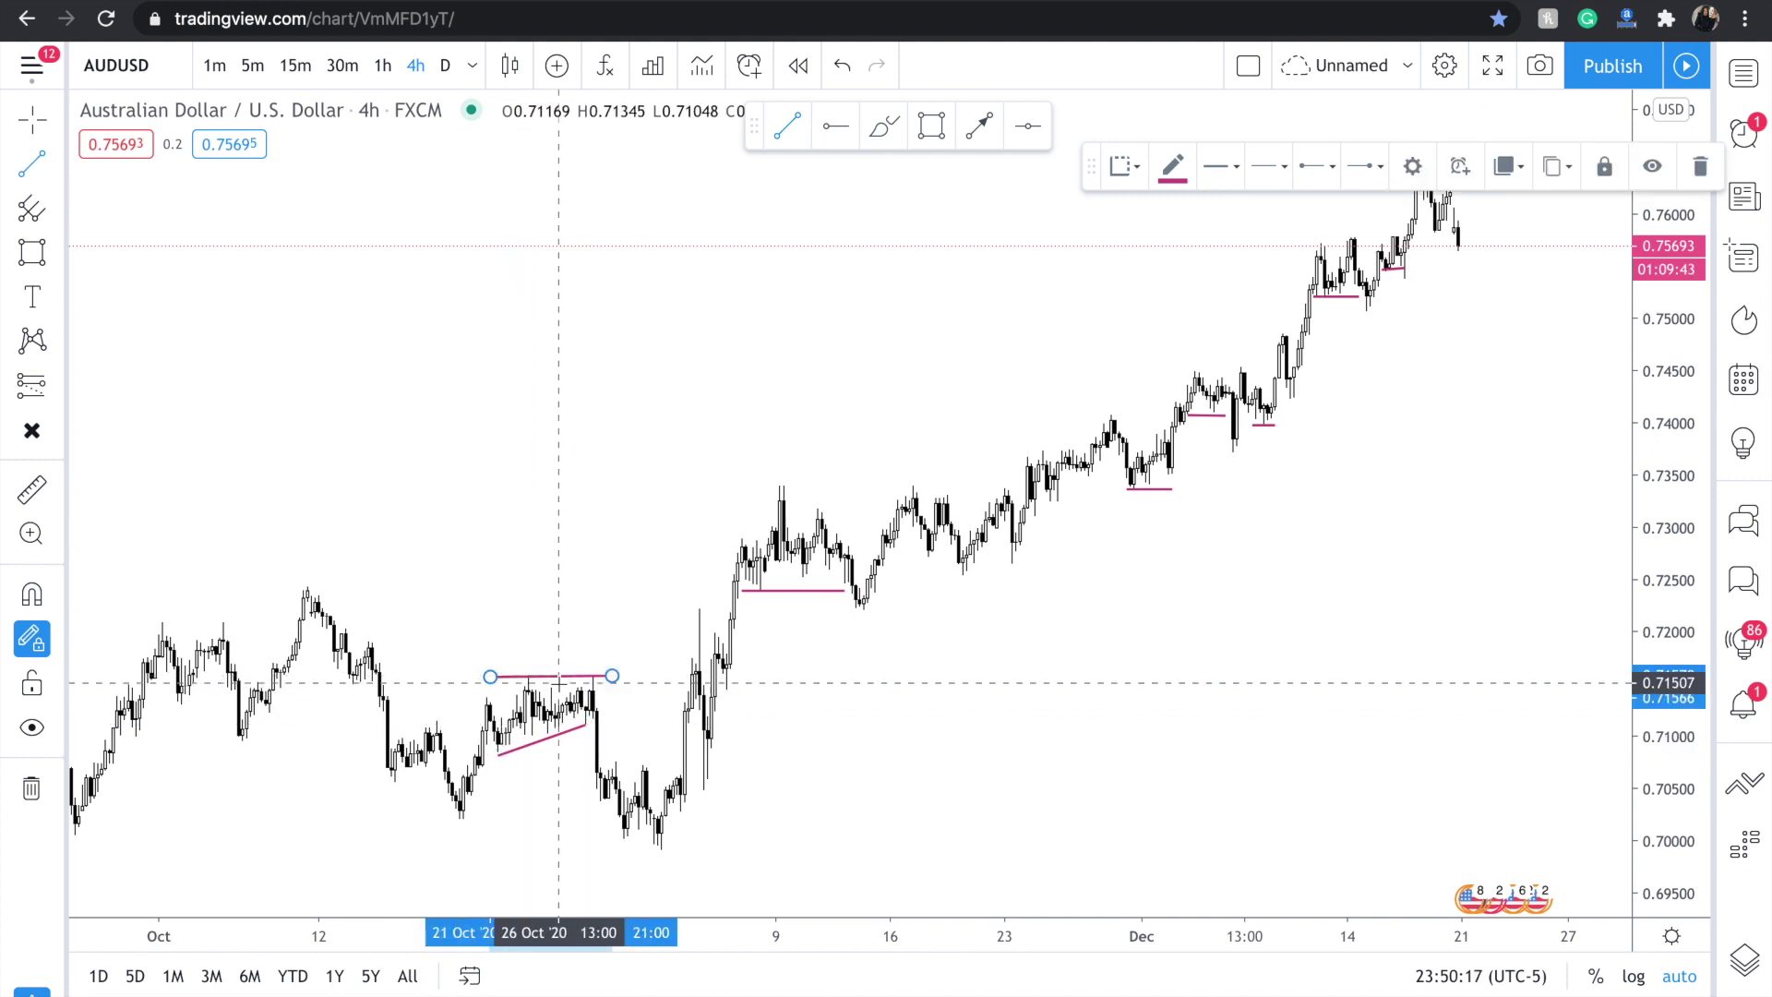
{"action": "left_click", "coordinate": [389, 81]}
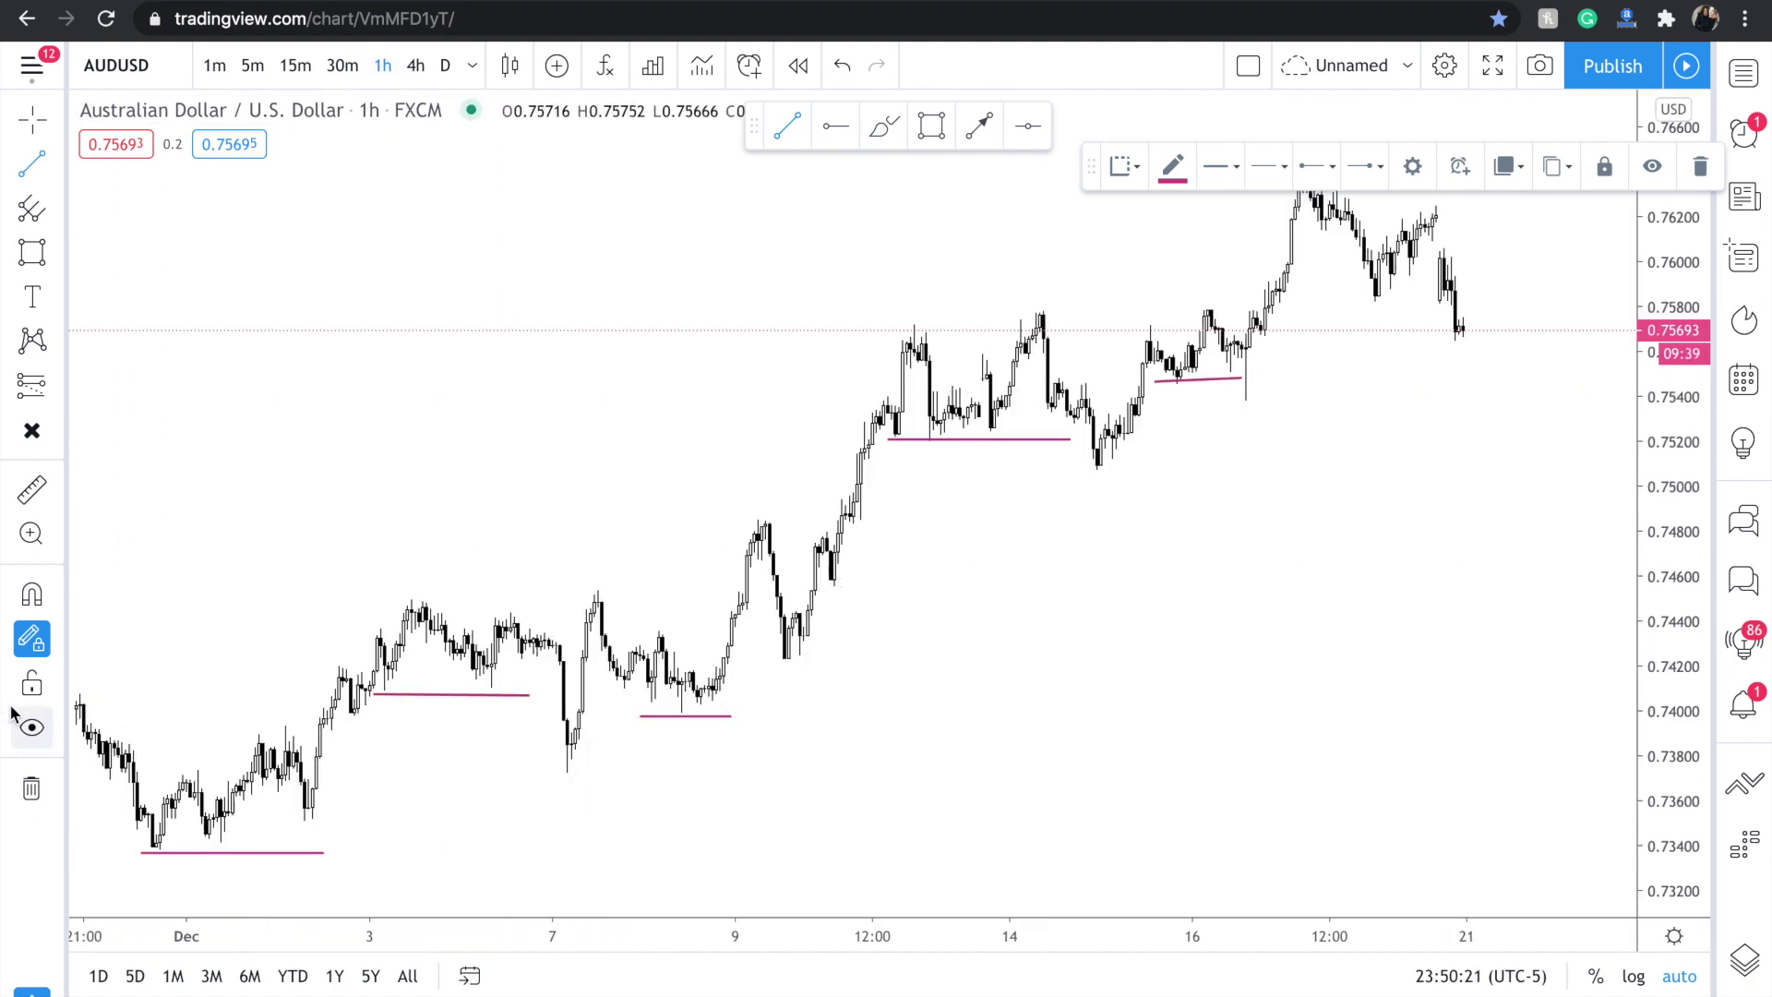
{"action": "left_click", "coordinate": [43, 644]}
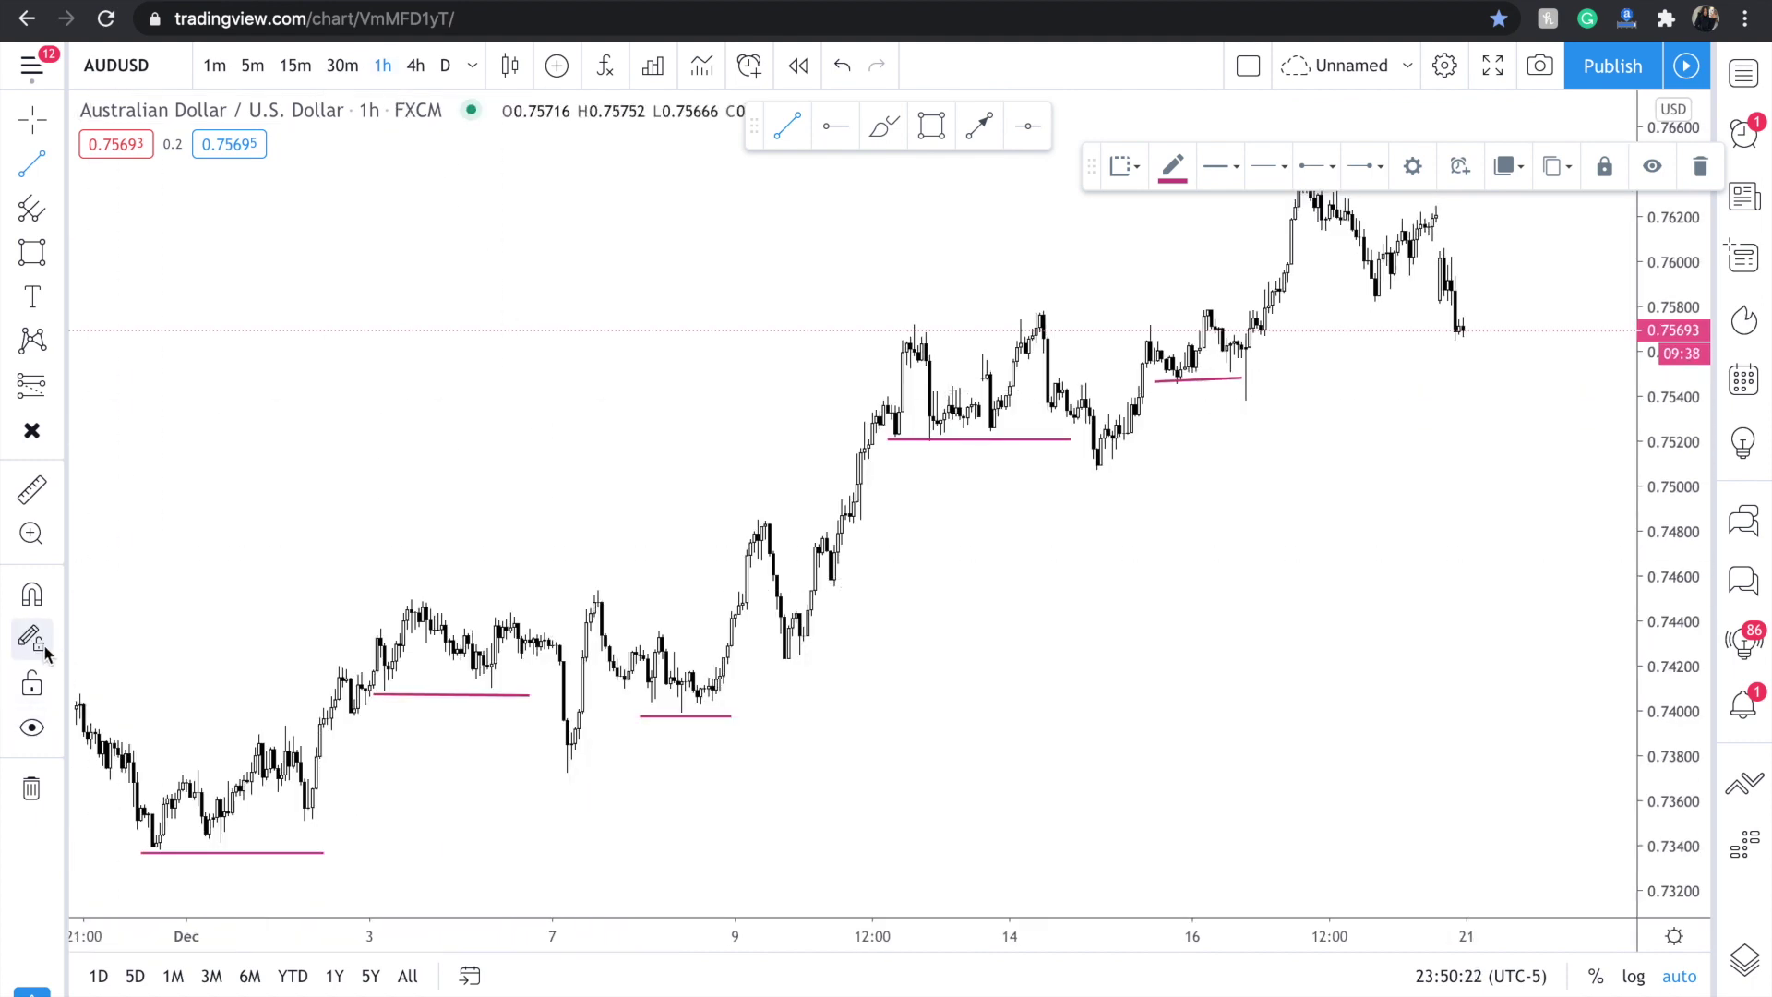
Clear all drawings and start a bar replay from 11 Dec 12:00.
{"action": "left_click", "coordinate": [36, 796]}
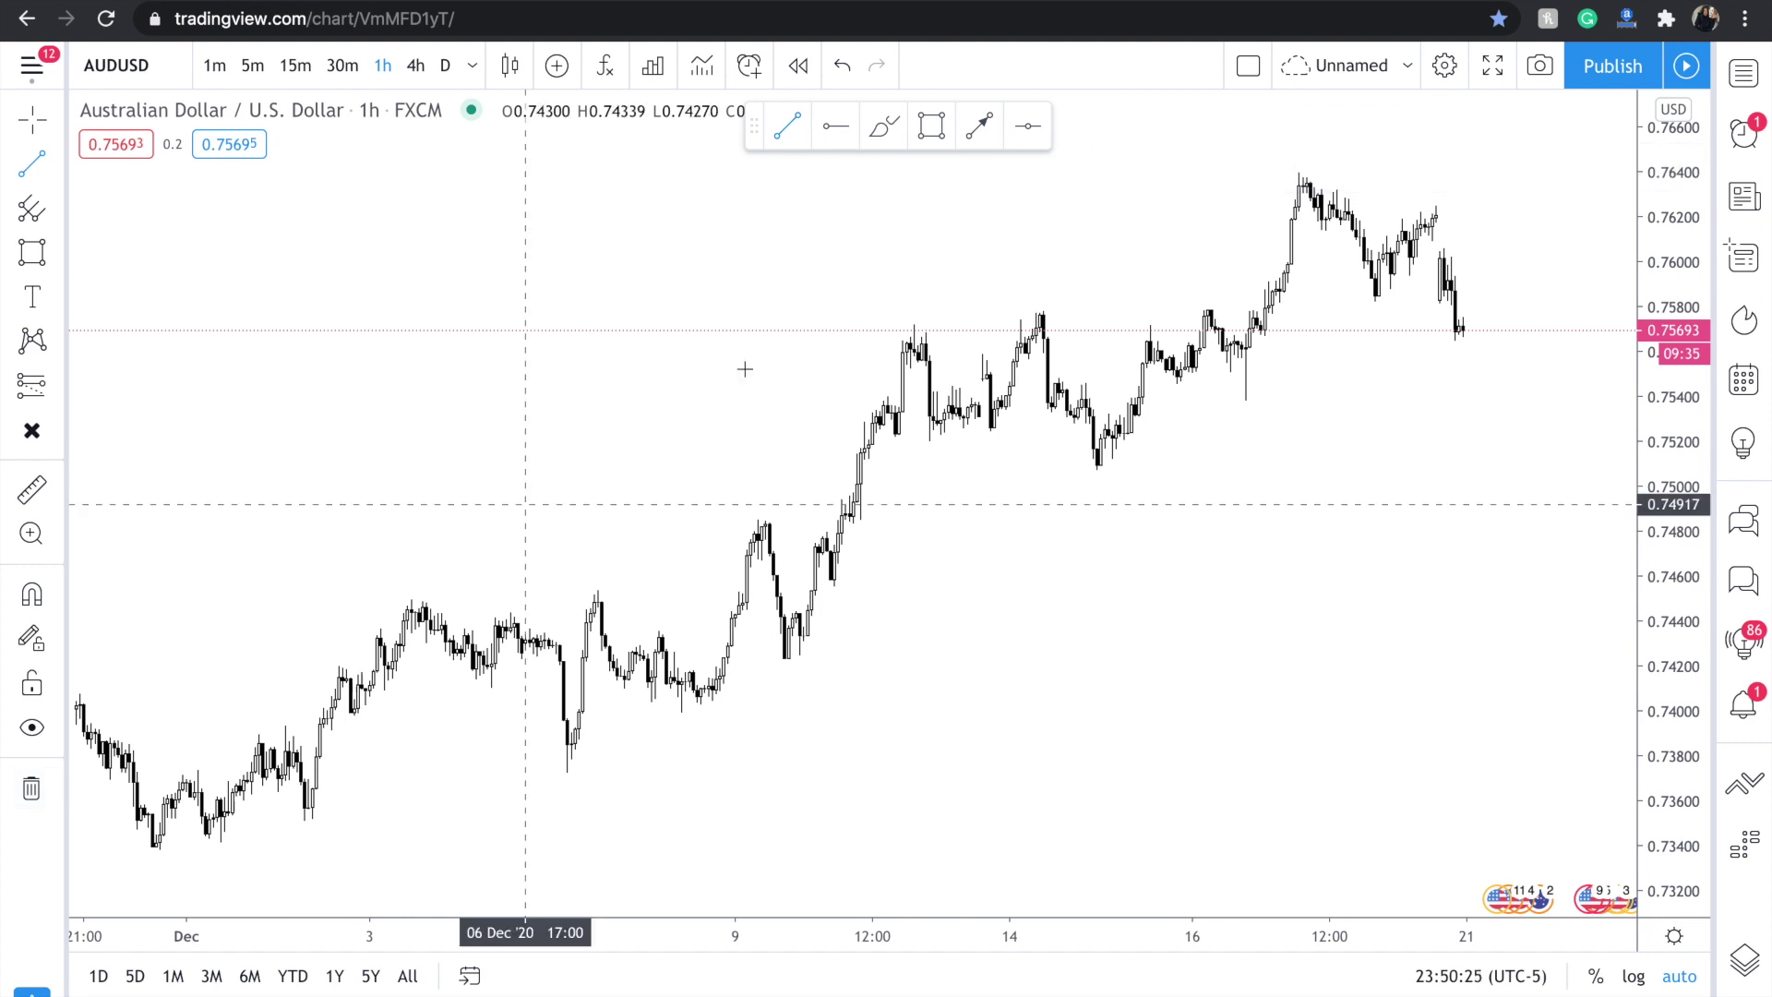
{"action": "scroll", "coordinate": [745, 367], "scroll_direction": "up", "scroll_amount": 5}
{"action": "scroll", "coordinate": [745, 368], "scroll_direction": "down", "scroll_amount": 3}
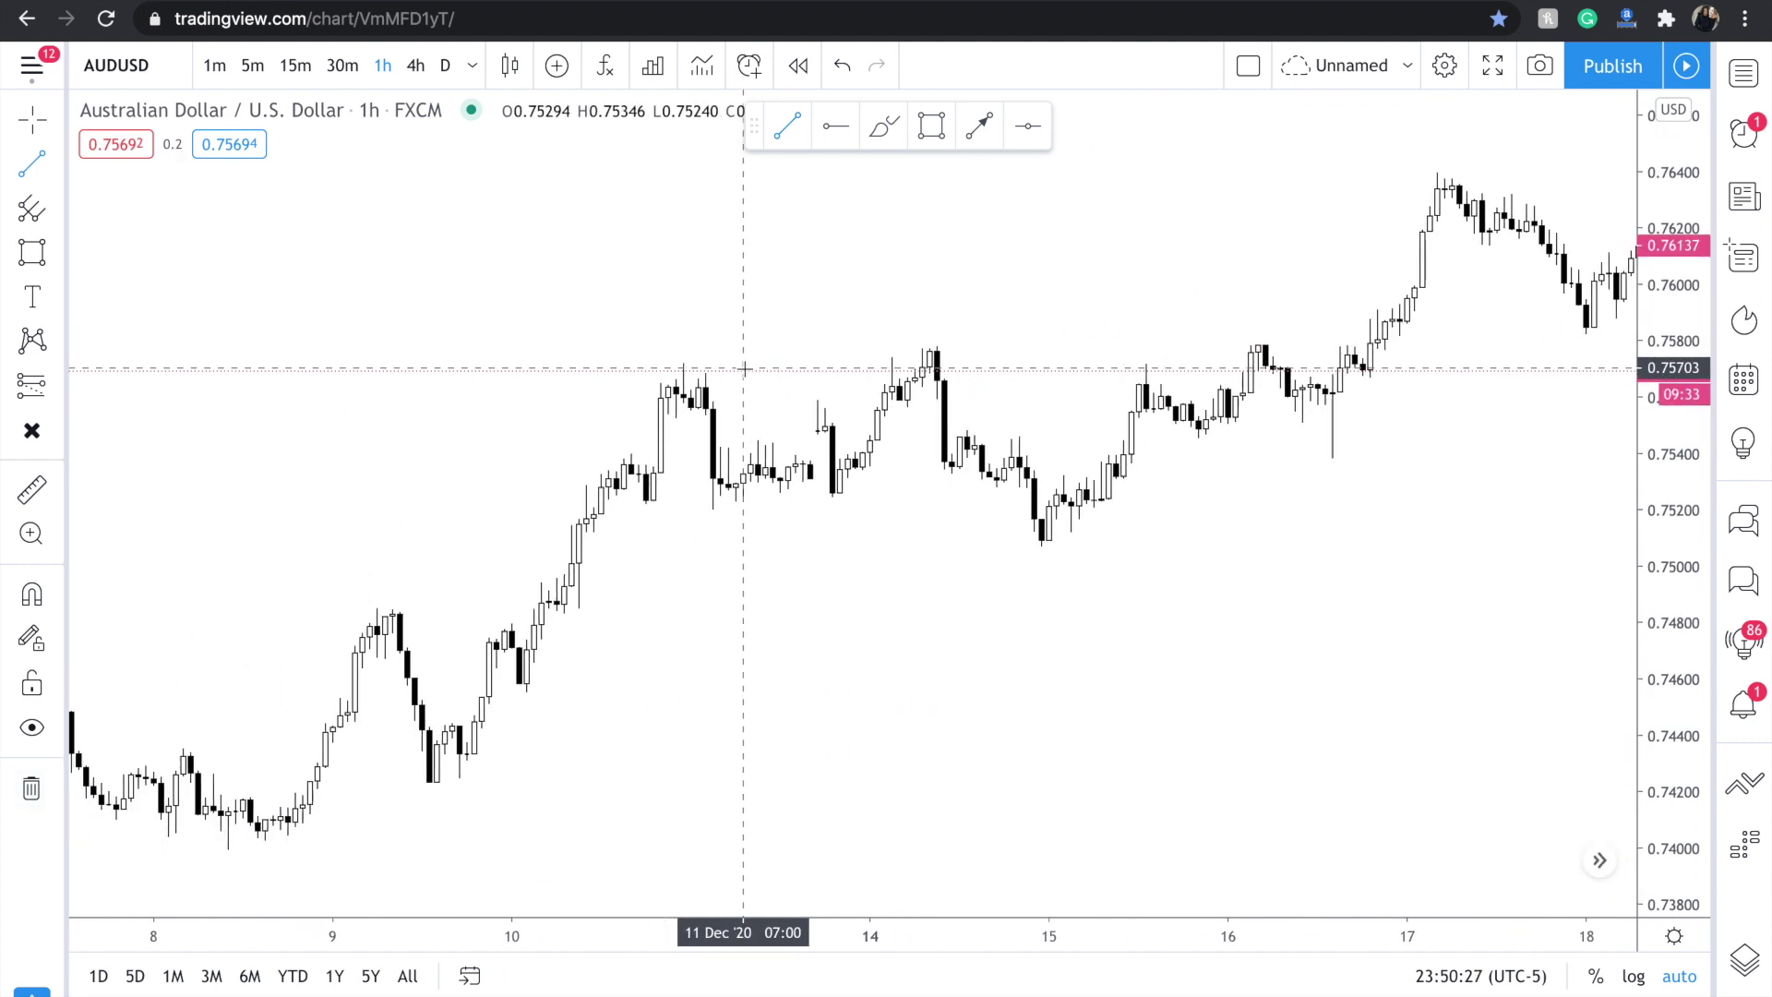
{"action": "scroll", "coordinate": [744, 368], "scroll_direction": "up", "scroll_amount": 3}
{"action": "scroll", "coordinate": [744, 369], "scroll_direction": "right", "scroll_amount": 3}
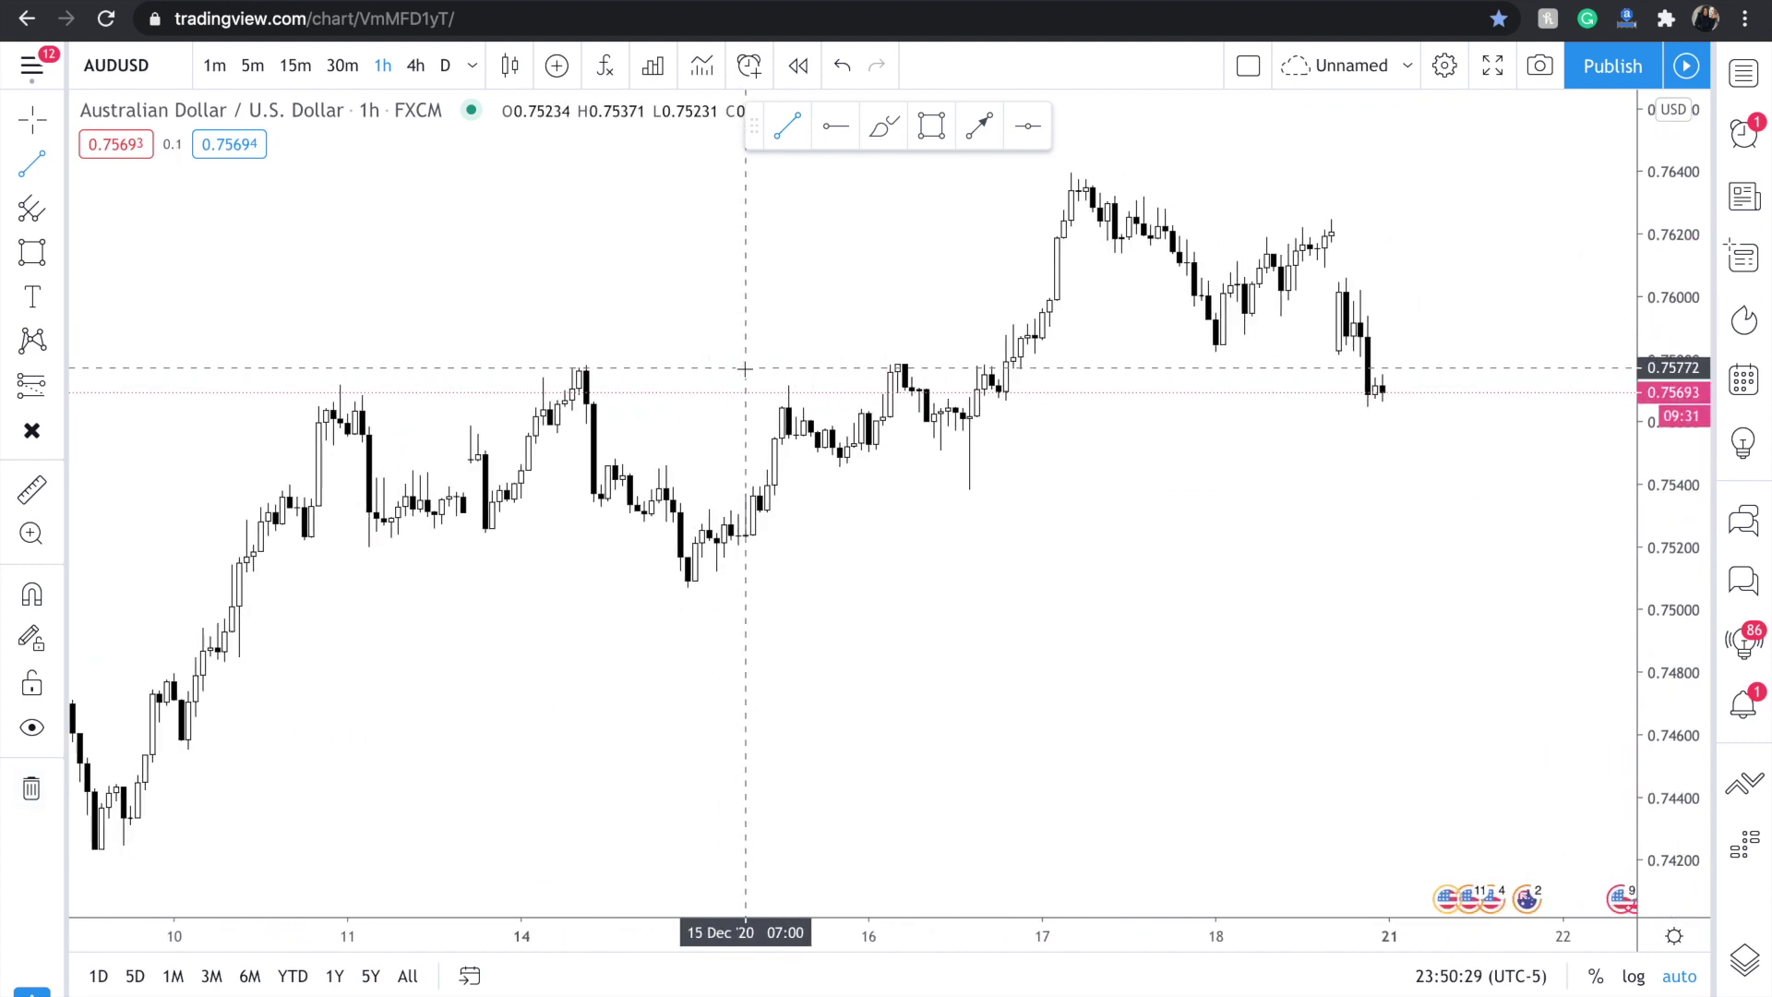
{"action": "key", "text": "shift+Down"}
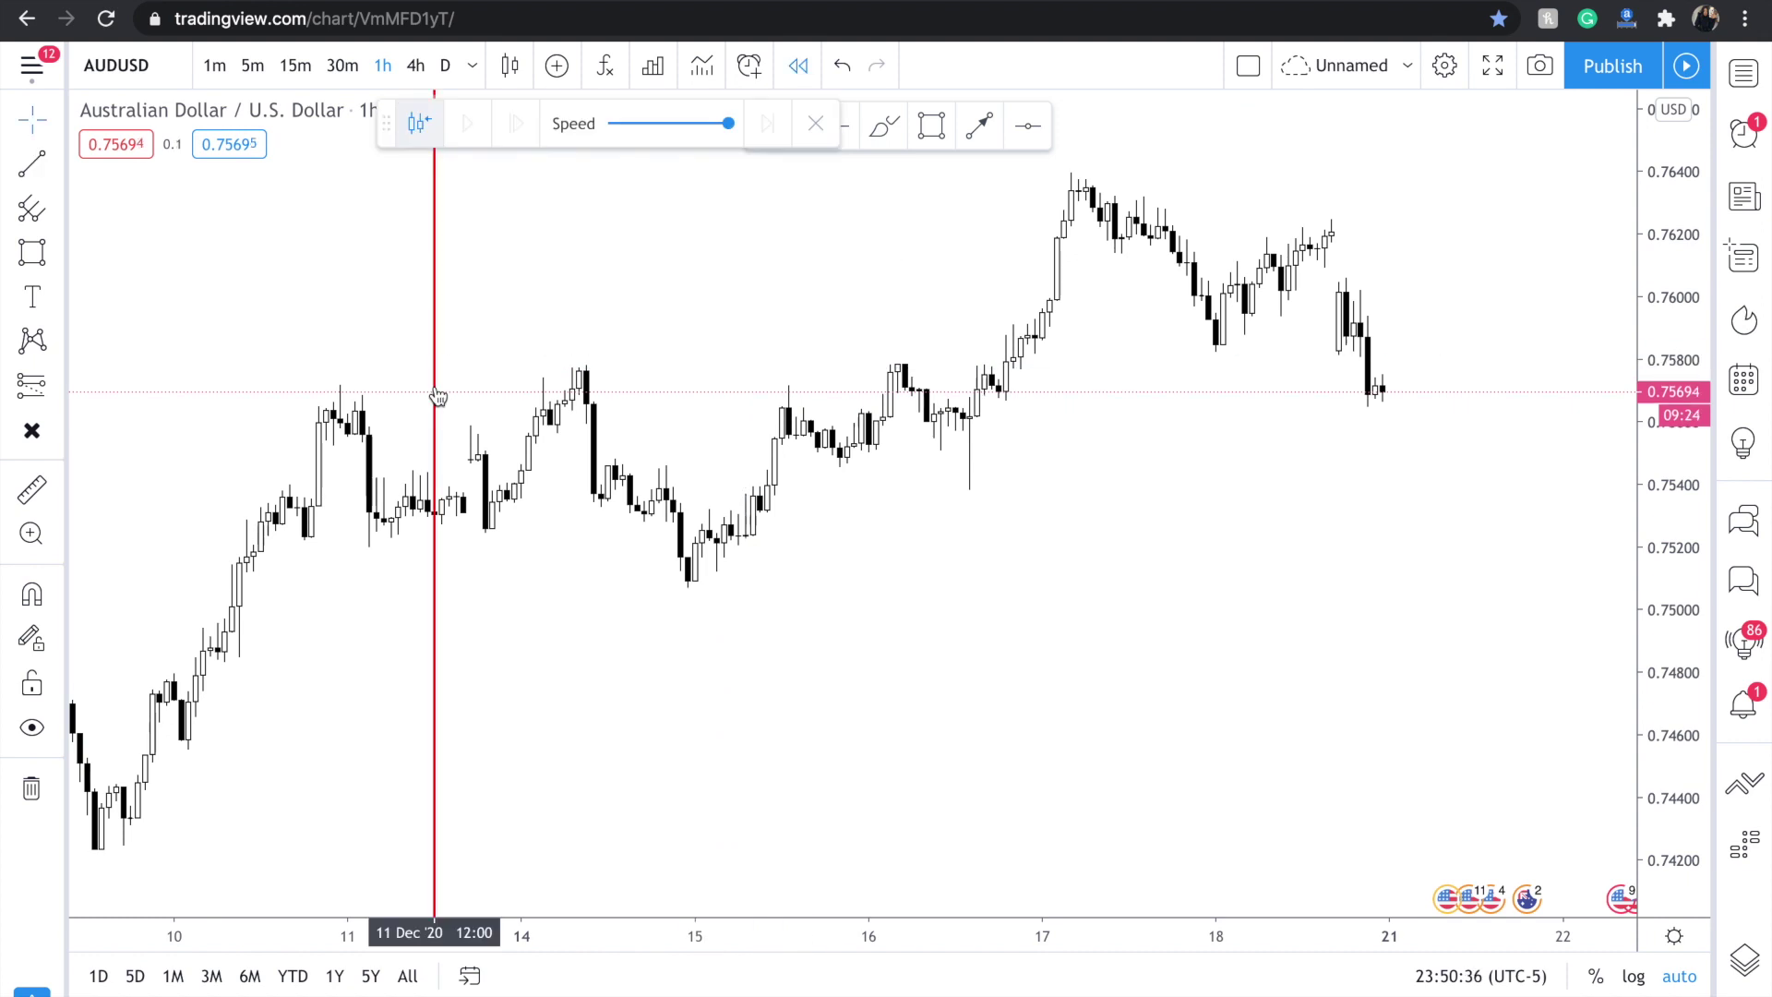
{"action": "left_click", "coordinate": [435, 396]}
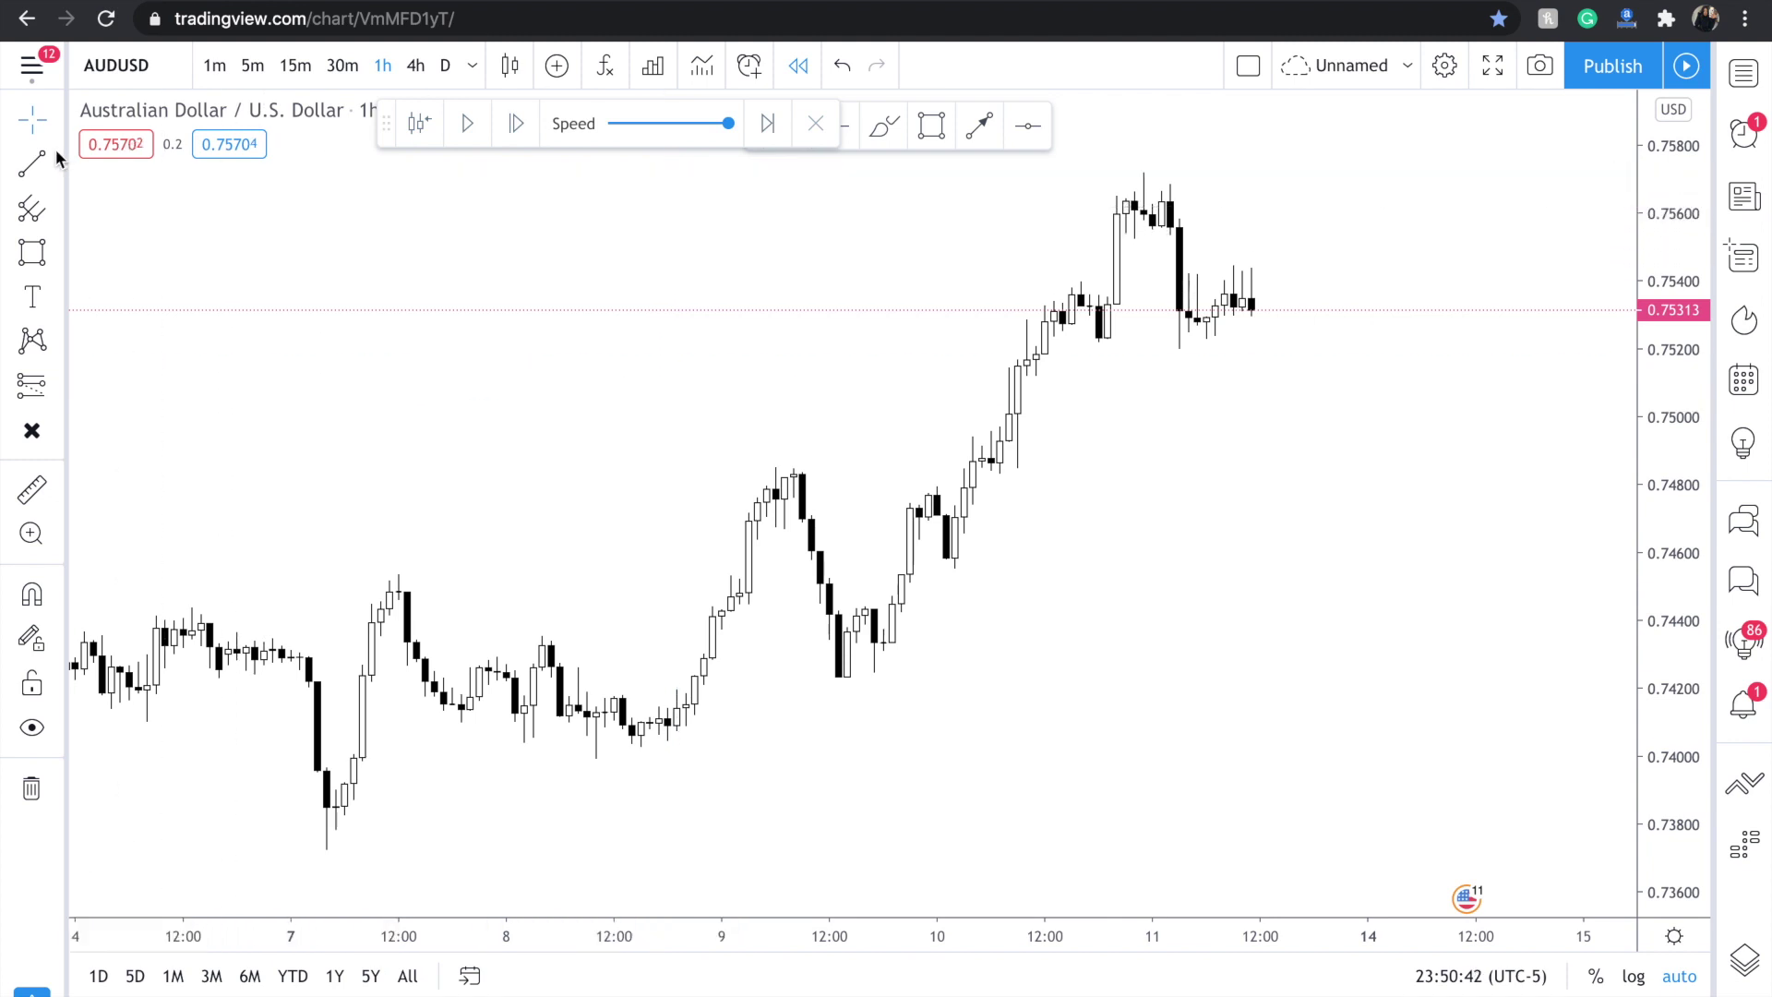
Draw a trend line across the 7–8 Dec lows, raise it to about 0.7403, then delete it.
{"action": "left_click", "coordinate": [35, 180]}
{"action": "left_click", "coordinate": [156, 166]}
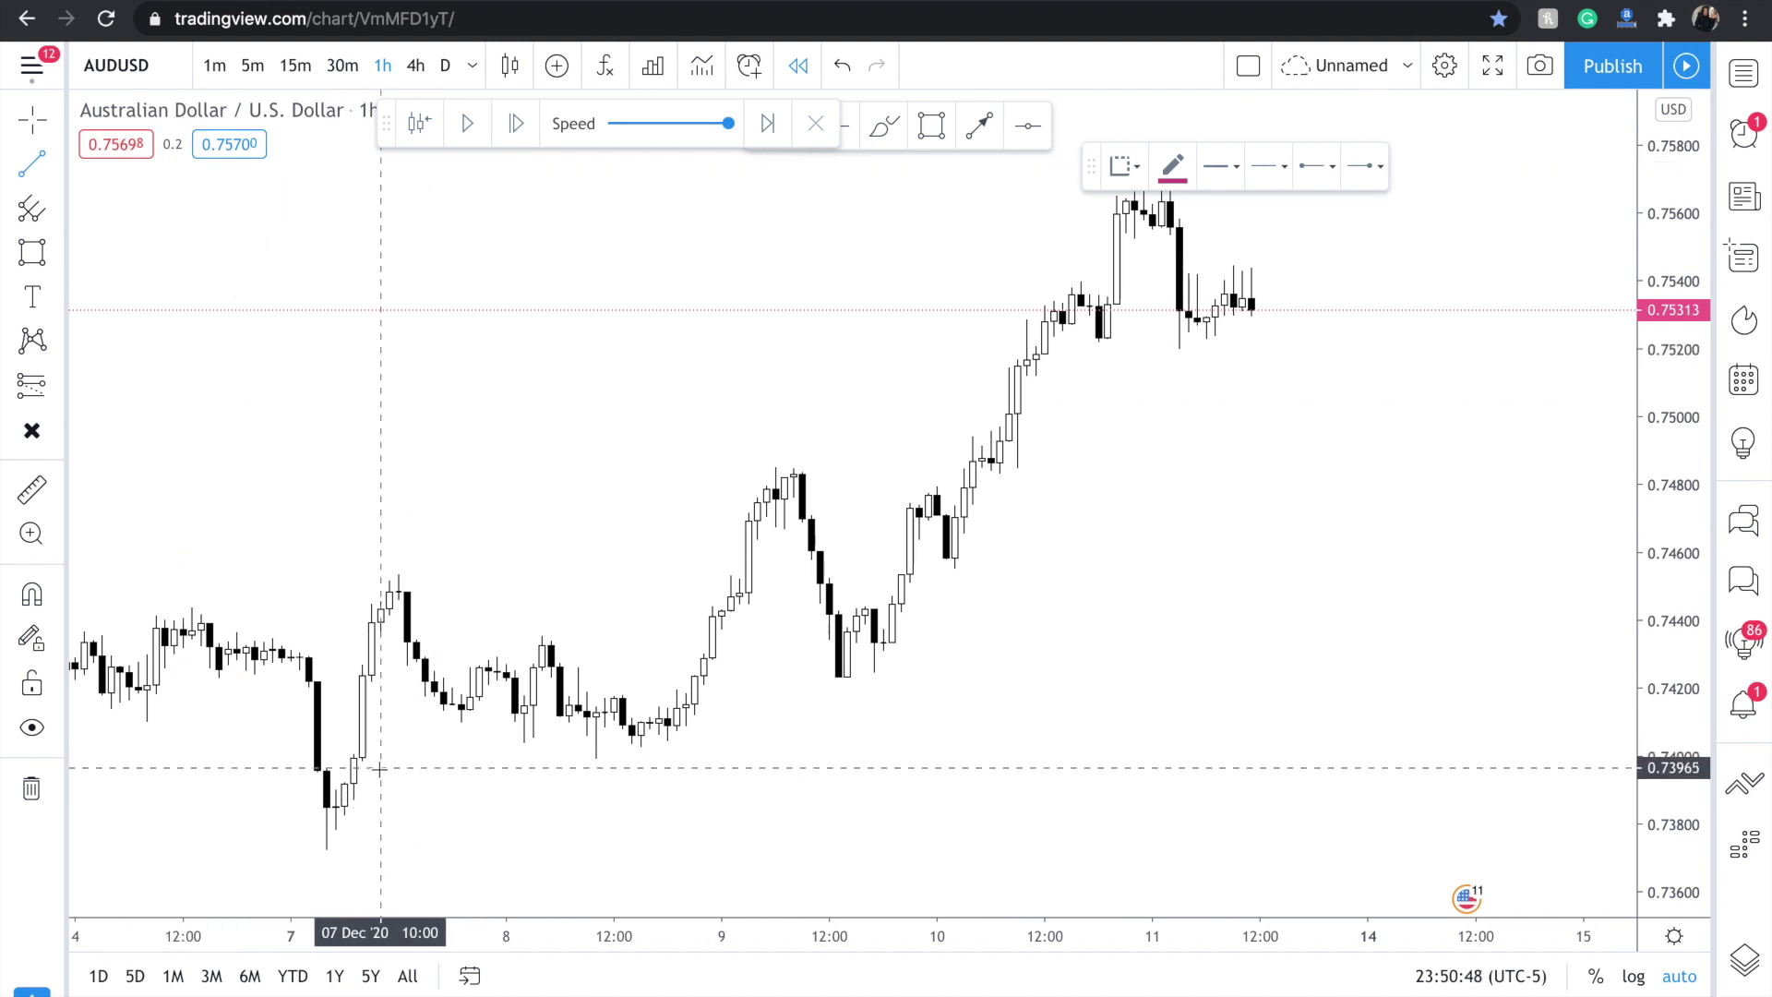
{"action": "left_click", "coordinate": [380, 768]}
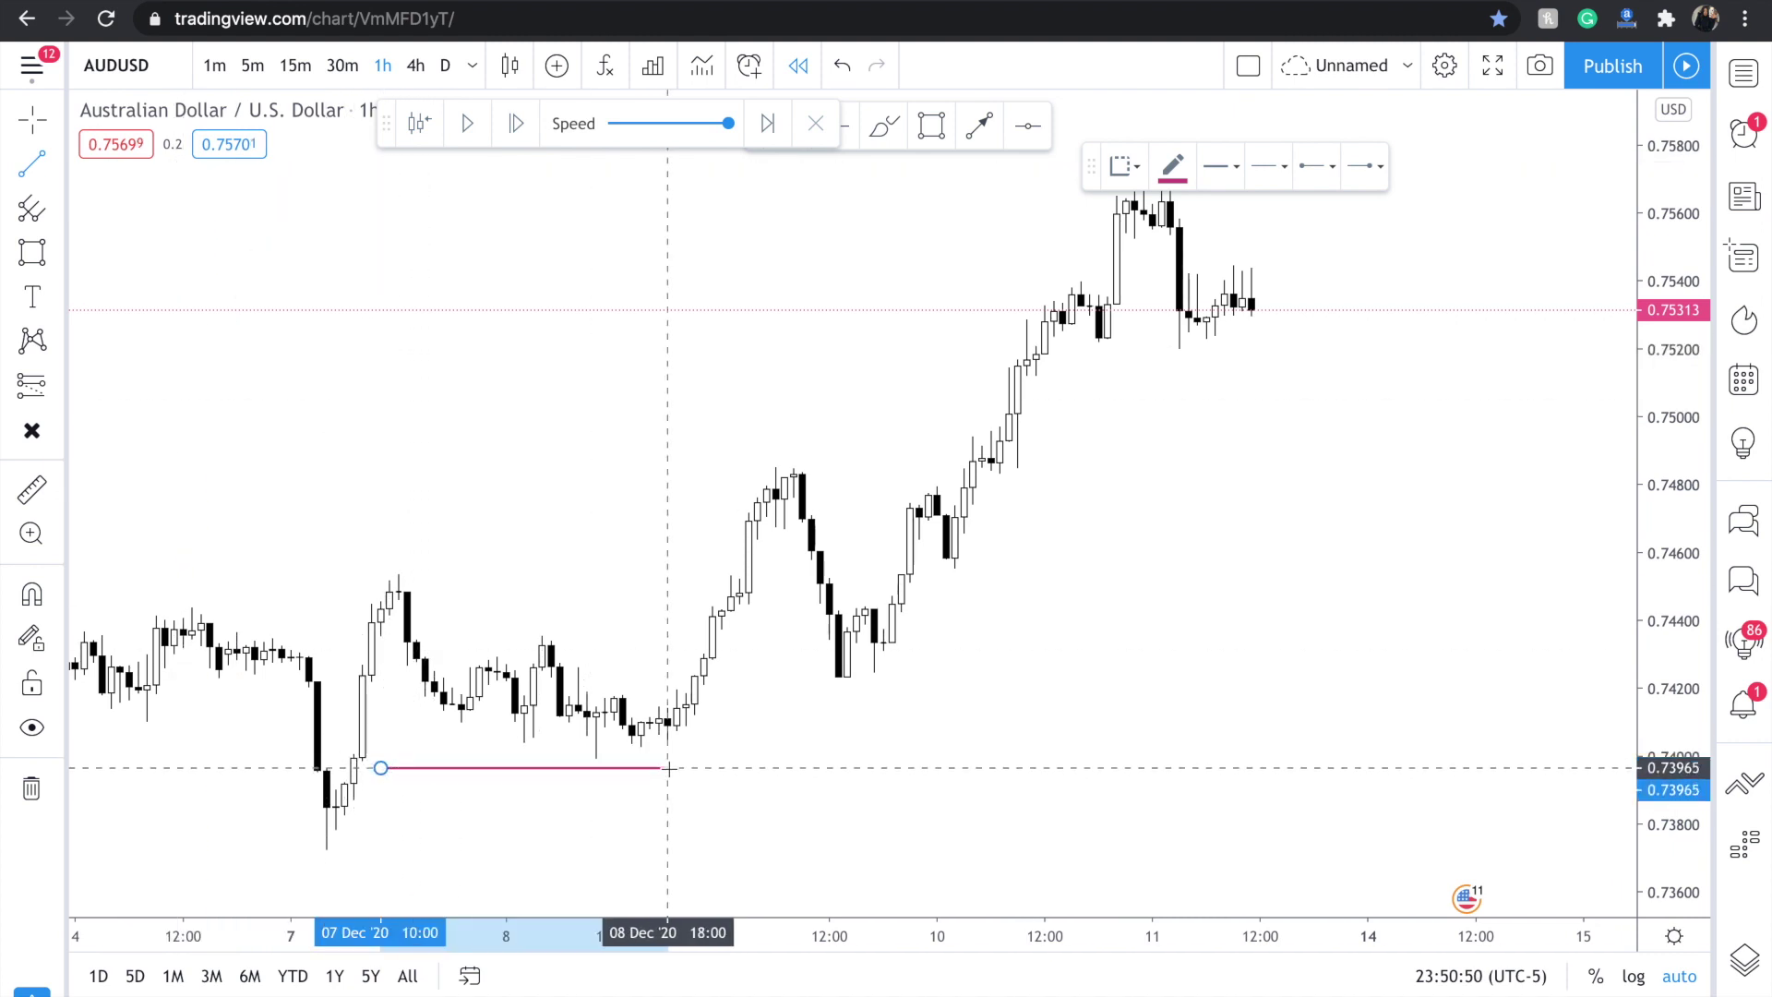
{"action": "left_click", "coordinate": [667, 767]}
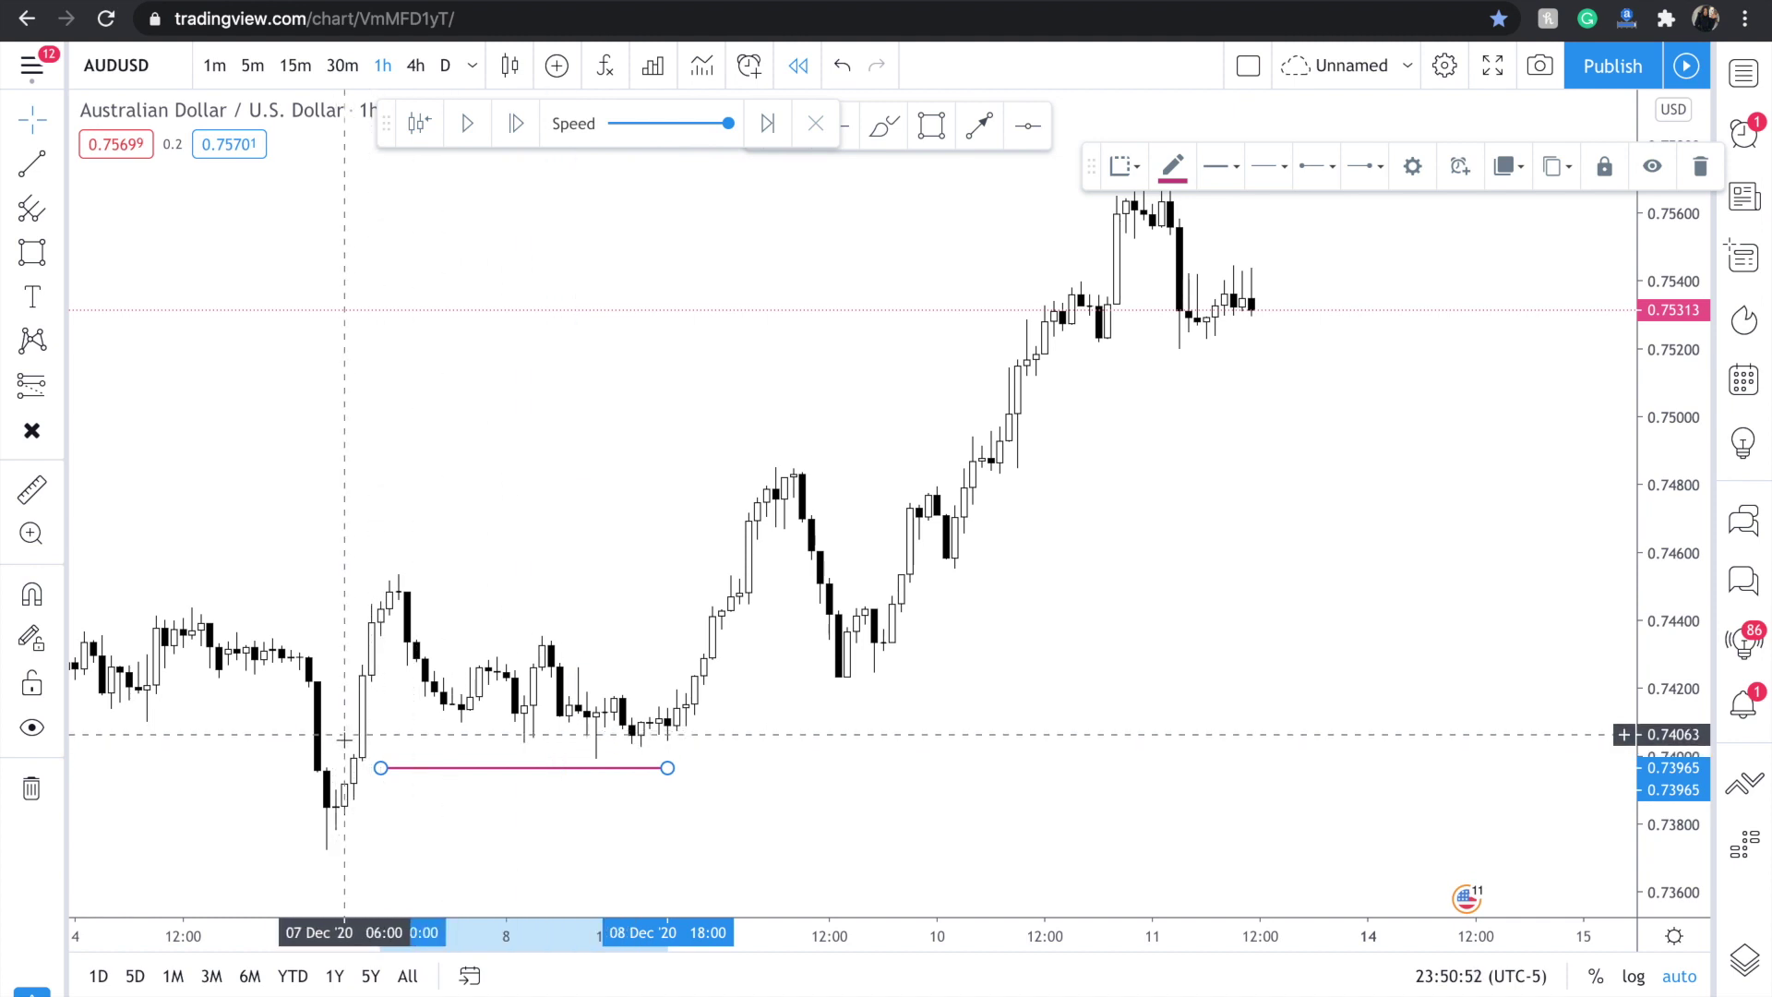
{"action": "mouse_move", "coordinate": [586, 774]}
{"action": "left_mouse_down"}
{"action": "mouse_move", "coordinate": [571, 750]}
{"action": "mouse_move", "coordinate": [625, 746]}
{"action": "mouse_move", "coordinate": [585, 750]}
{"action": "left_mouse_up"}
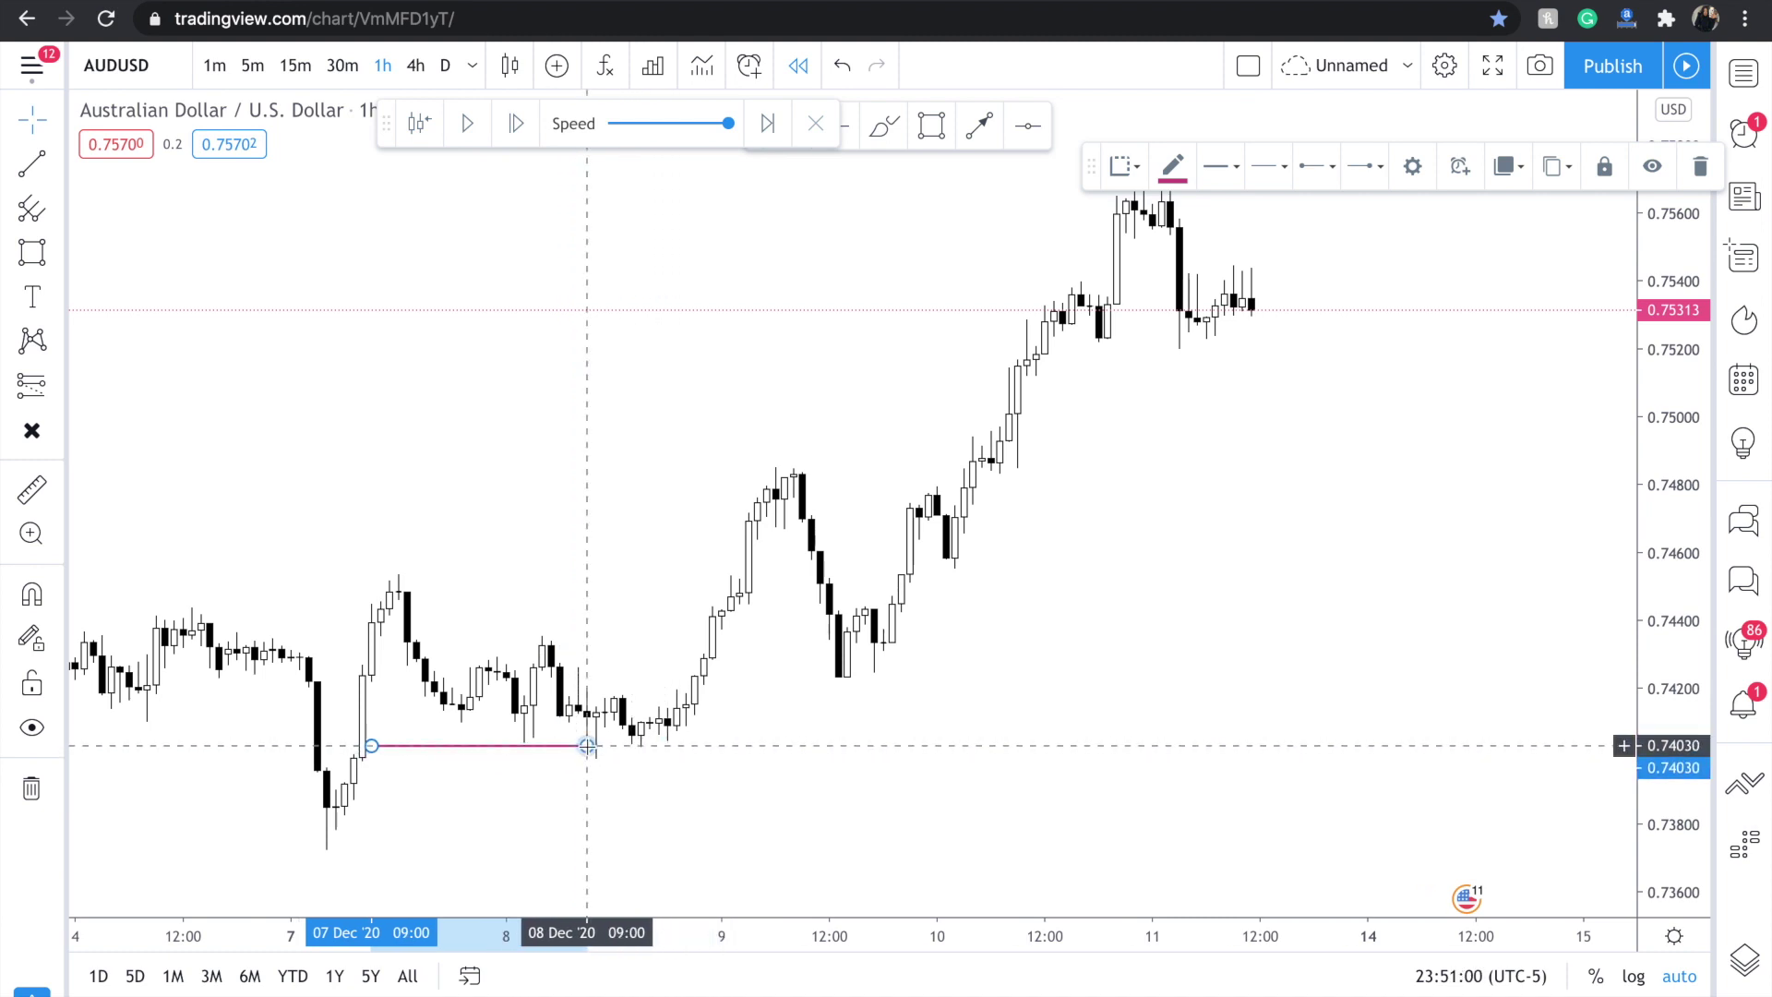
{"action": "left_click", "coordinate": [517, 766]}
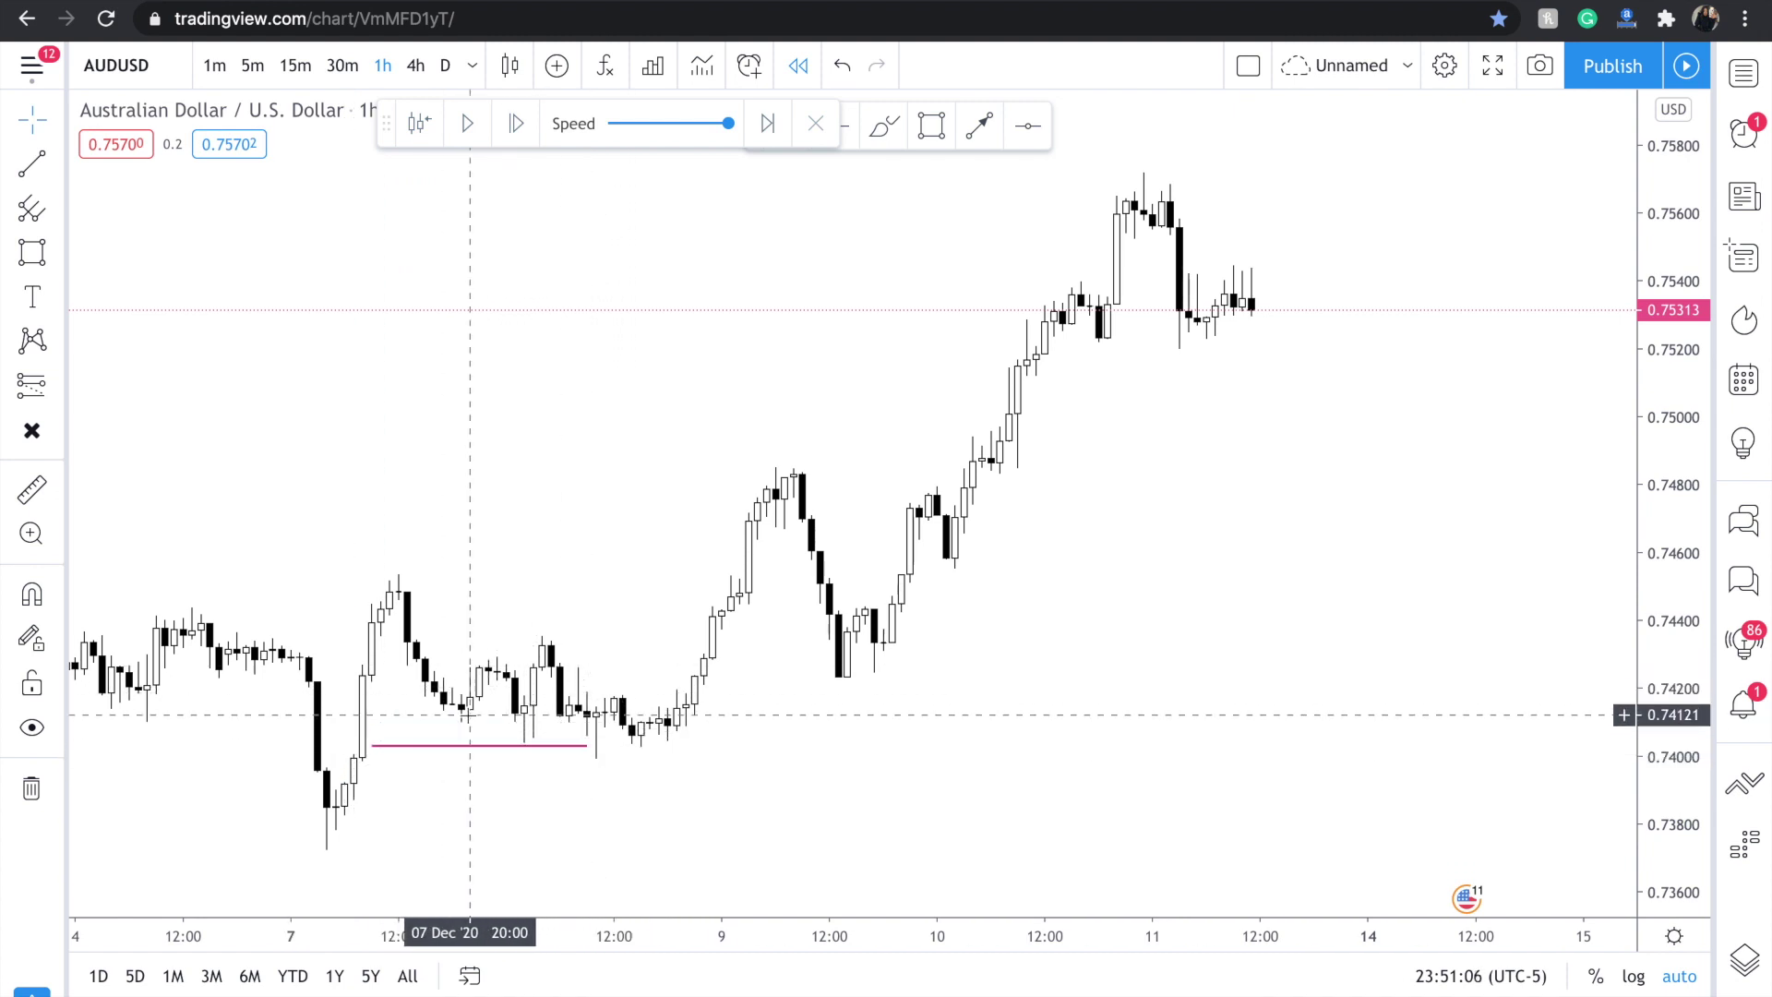
{"action": "left_click", "coordinate": [468, 747]}
{"action": "key", "text": "Delete"}
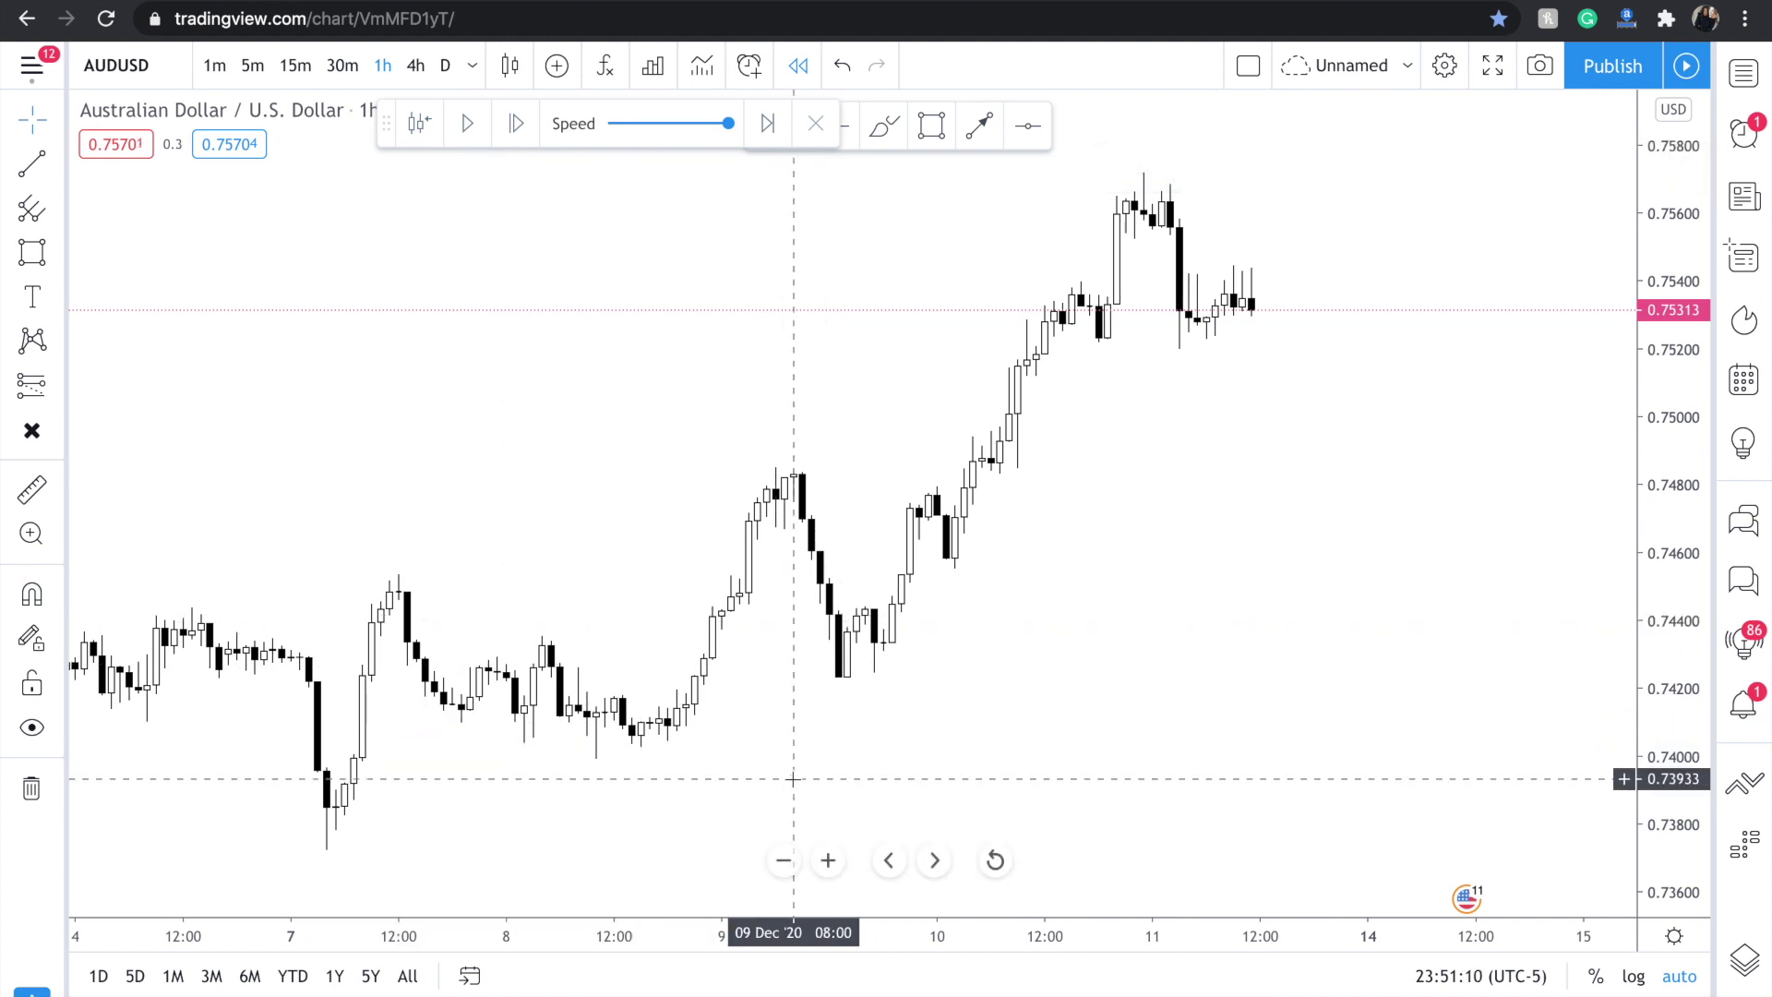
Draw three short support lines under the 10–11 Dec lows at about 0.7512, 0.7517 and 0.7522.
{"action": "scroll", "coordinate": [792, 778], "scroll_direction": "right", "scroll_amount": 5}
{"action": "scroll", "coordinate": [792, 778], "scroll_direction": "right", "scroll_amount": 8}
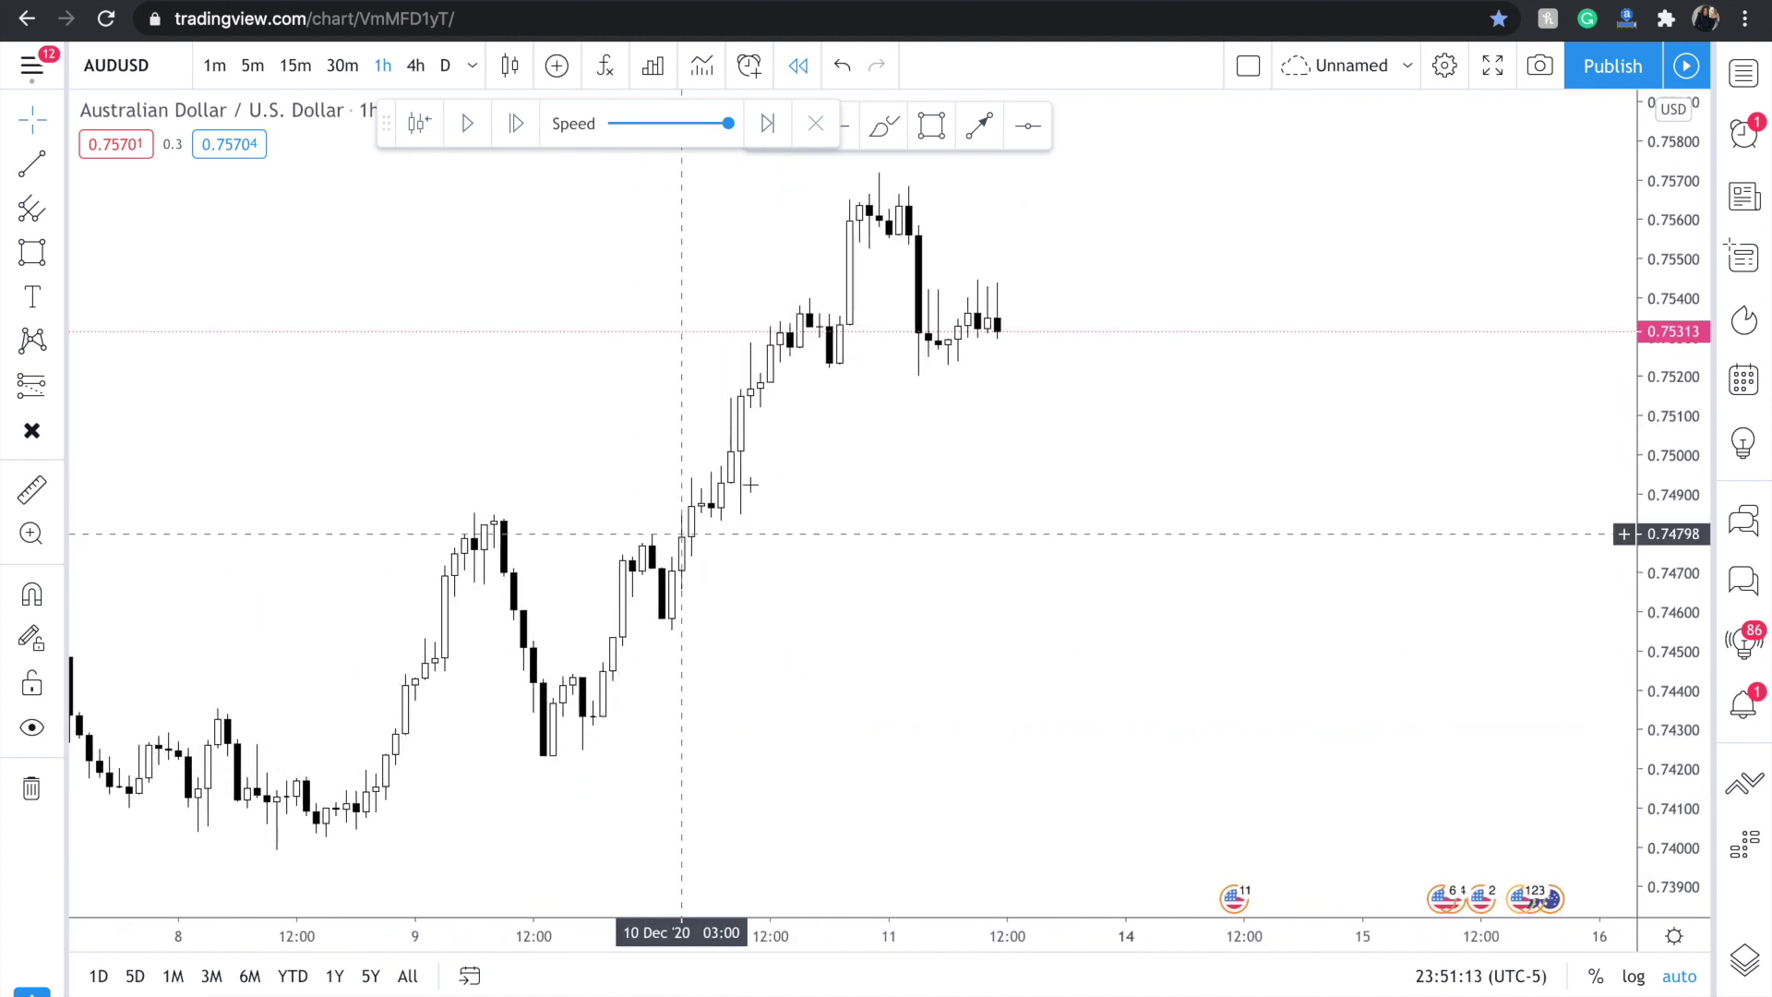
{"action": "scroll", "coordinate": [750, 483], "scroll_direction": "right", "scroll_amount": 7}
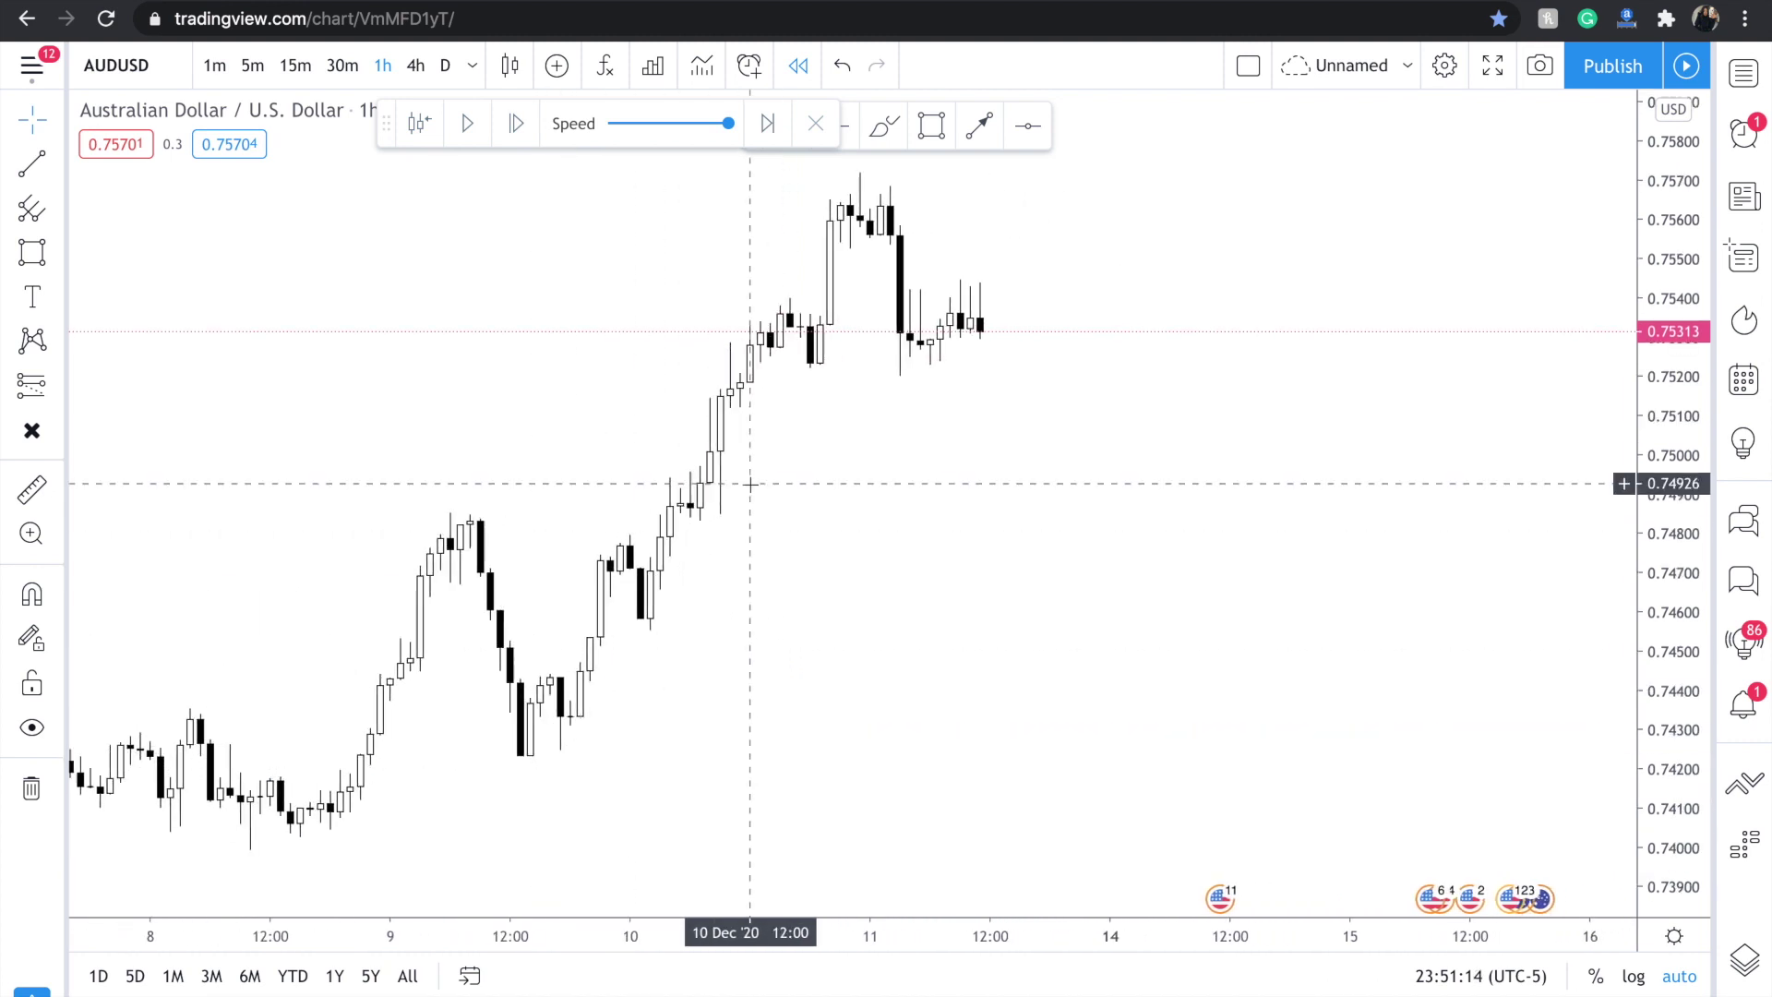
{"action": "left_click", "coordinate": [26, 176]}
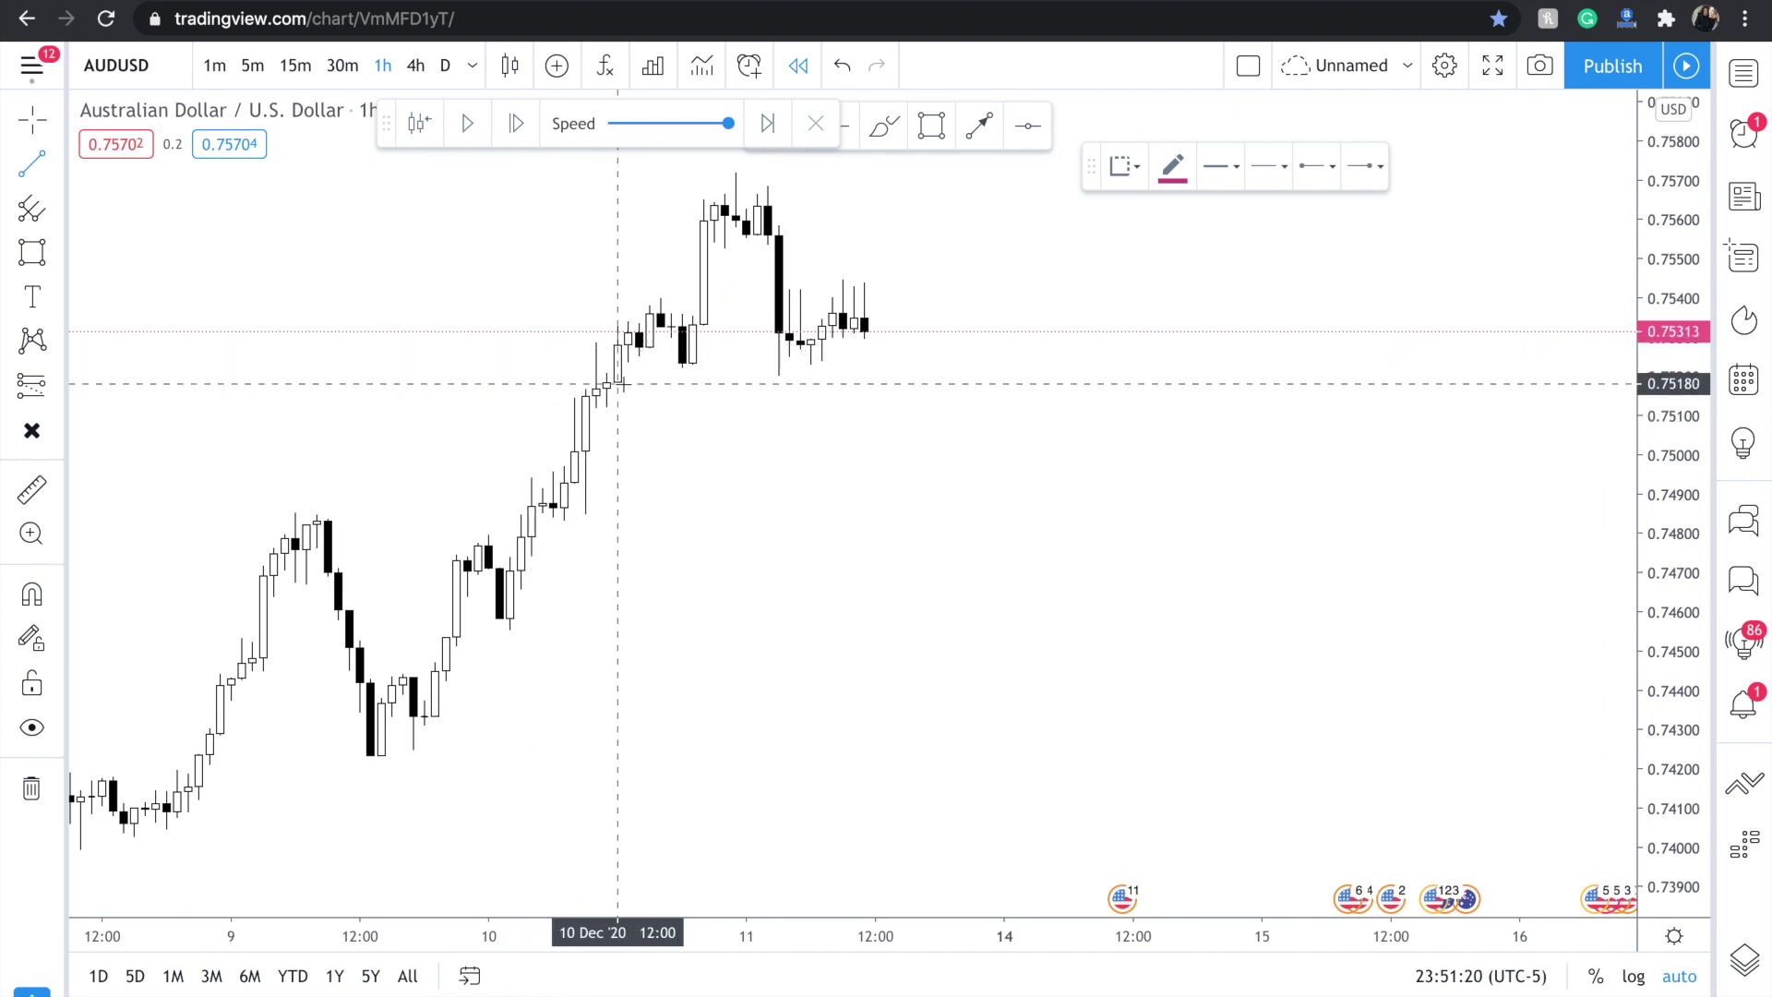
{"action": "left_click", "coordinate": [585, 407]}
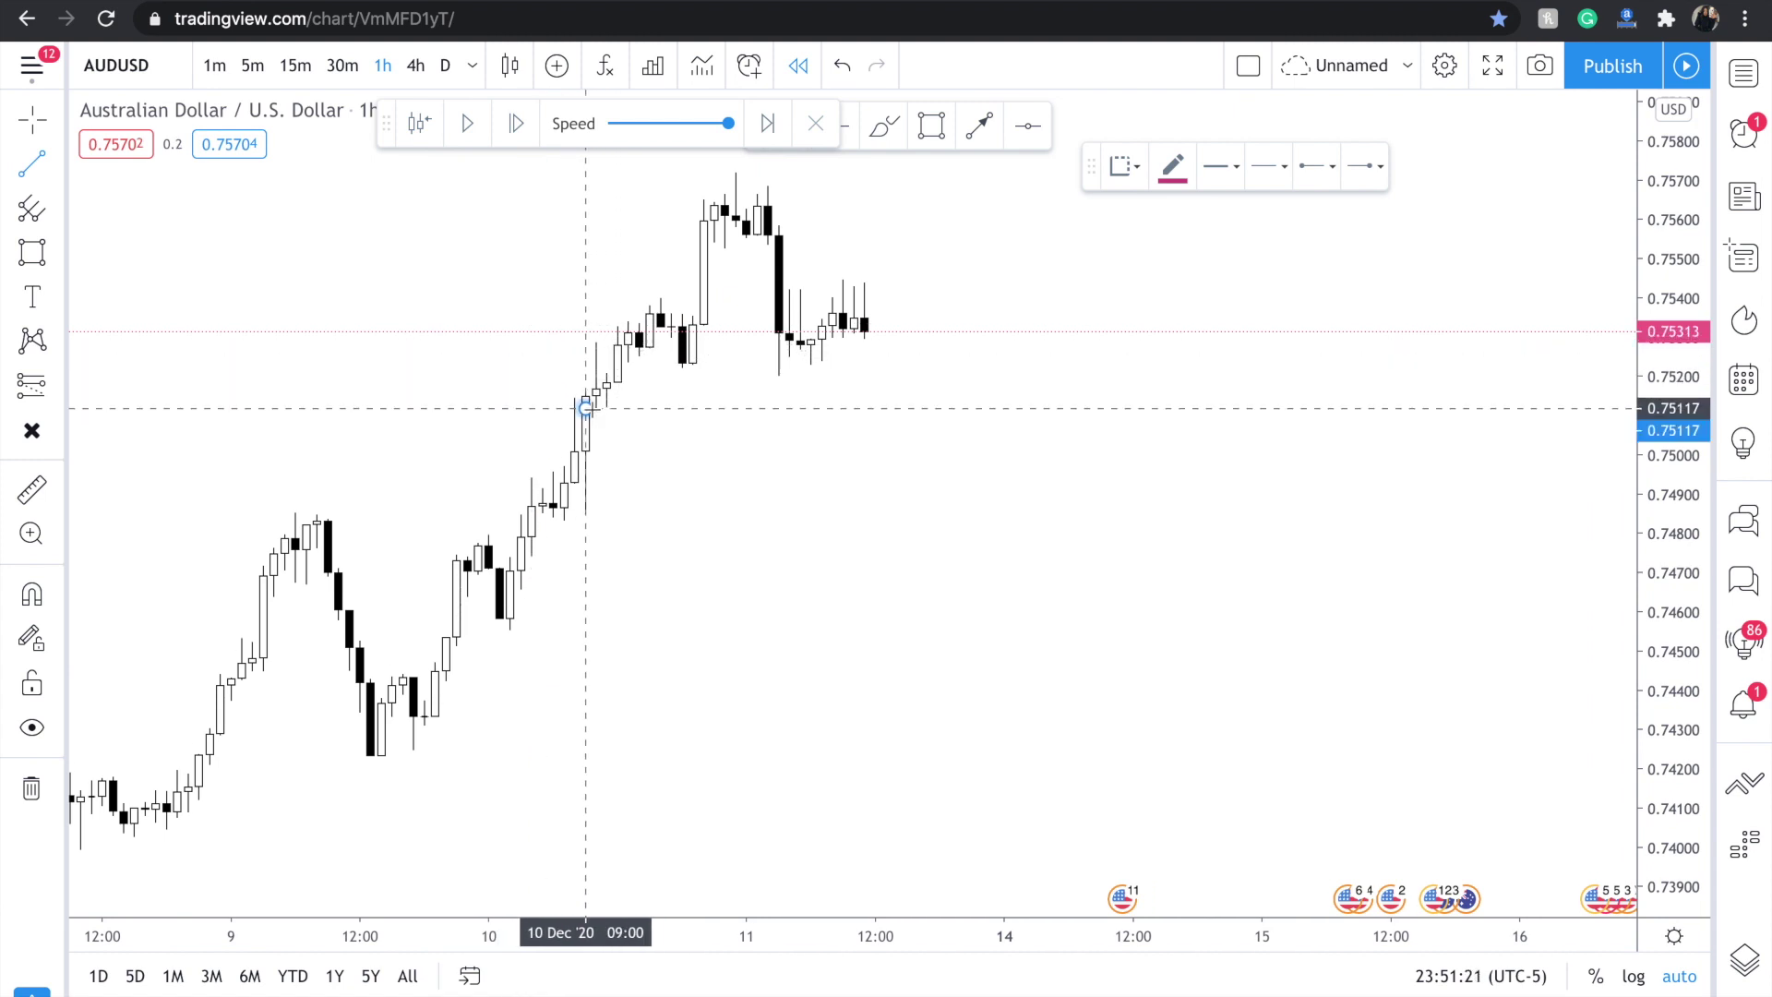
{"action": "left_click", "coordinate": [704, 408]}
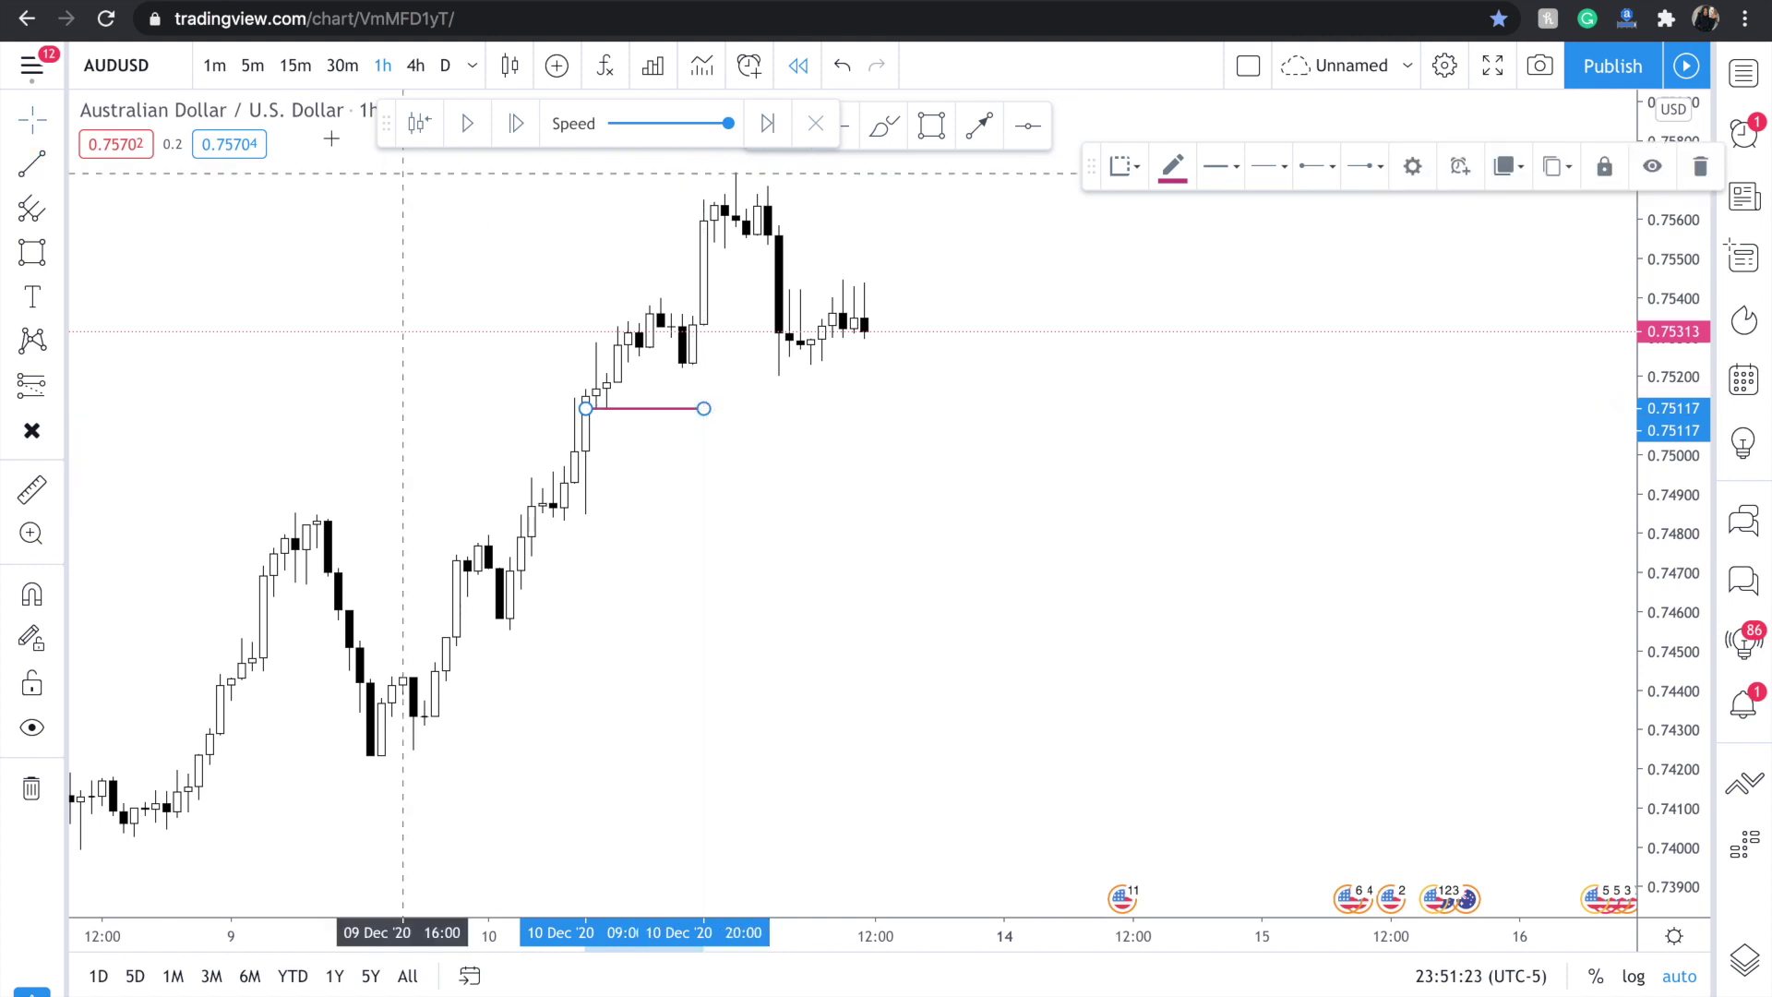
{"action": "left_click", "coordinate": [40, 169]}
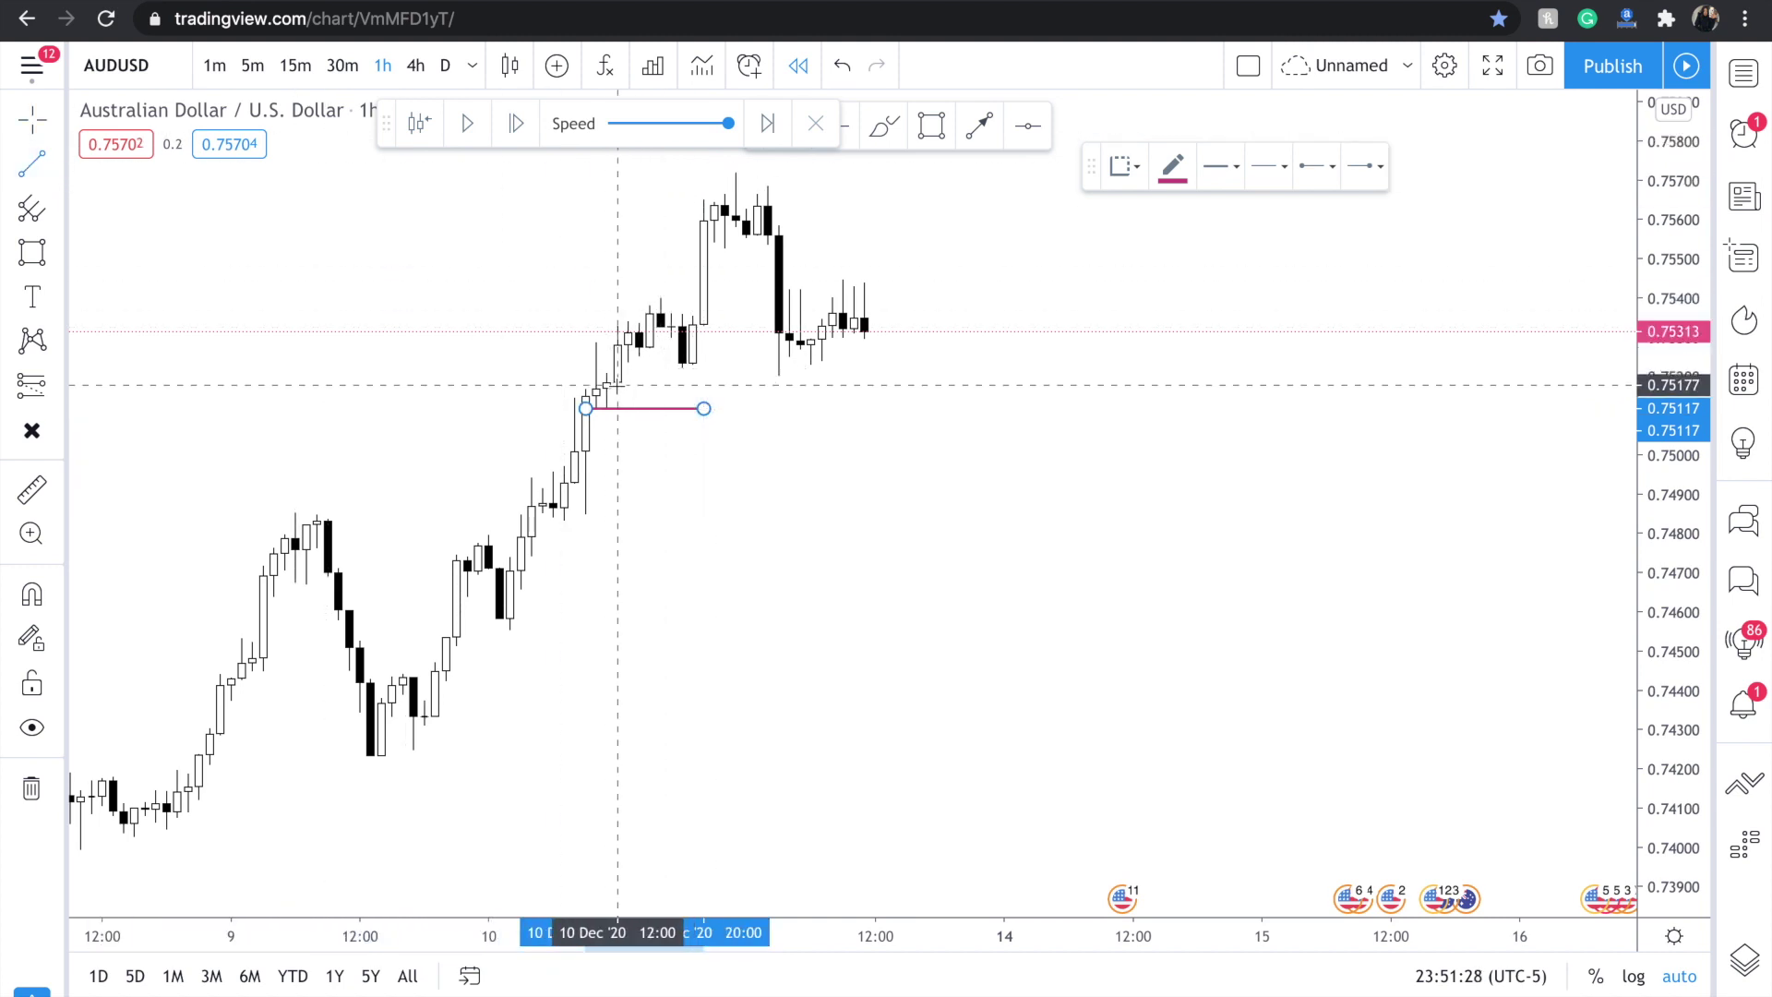
{"action": "left_click", "coordinate": [617, 385]}
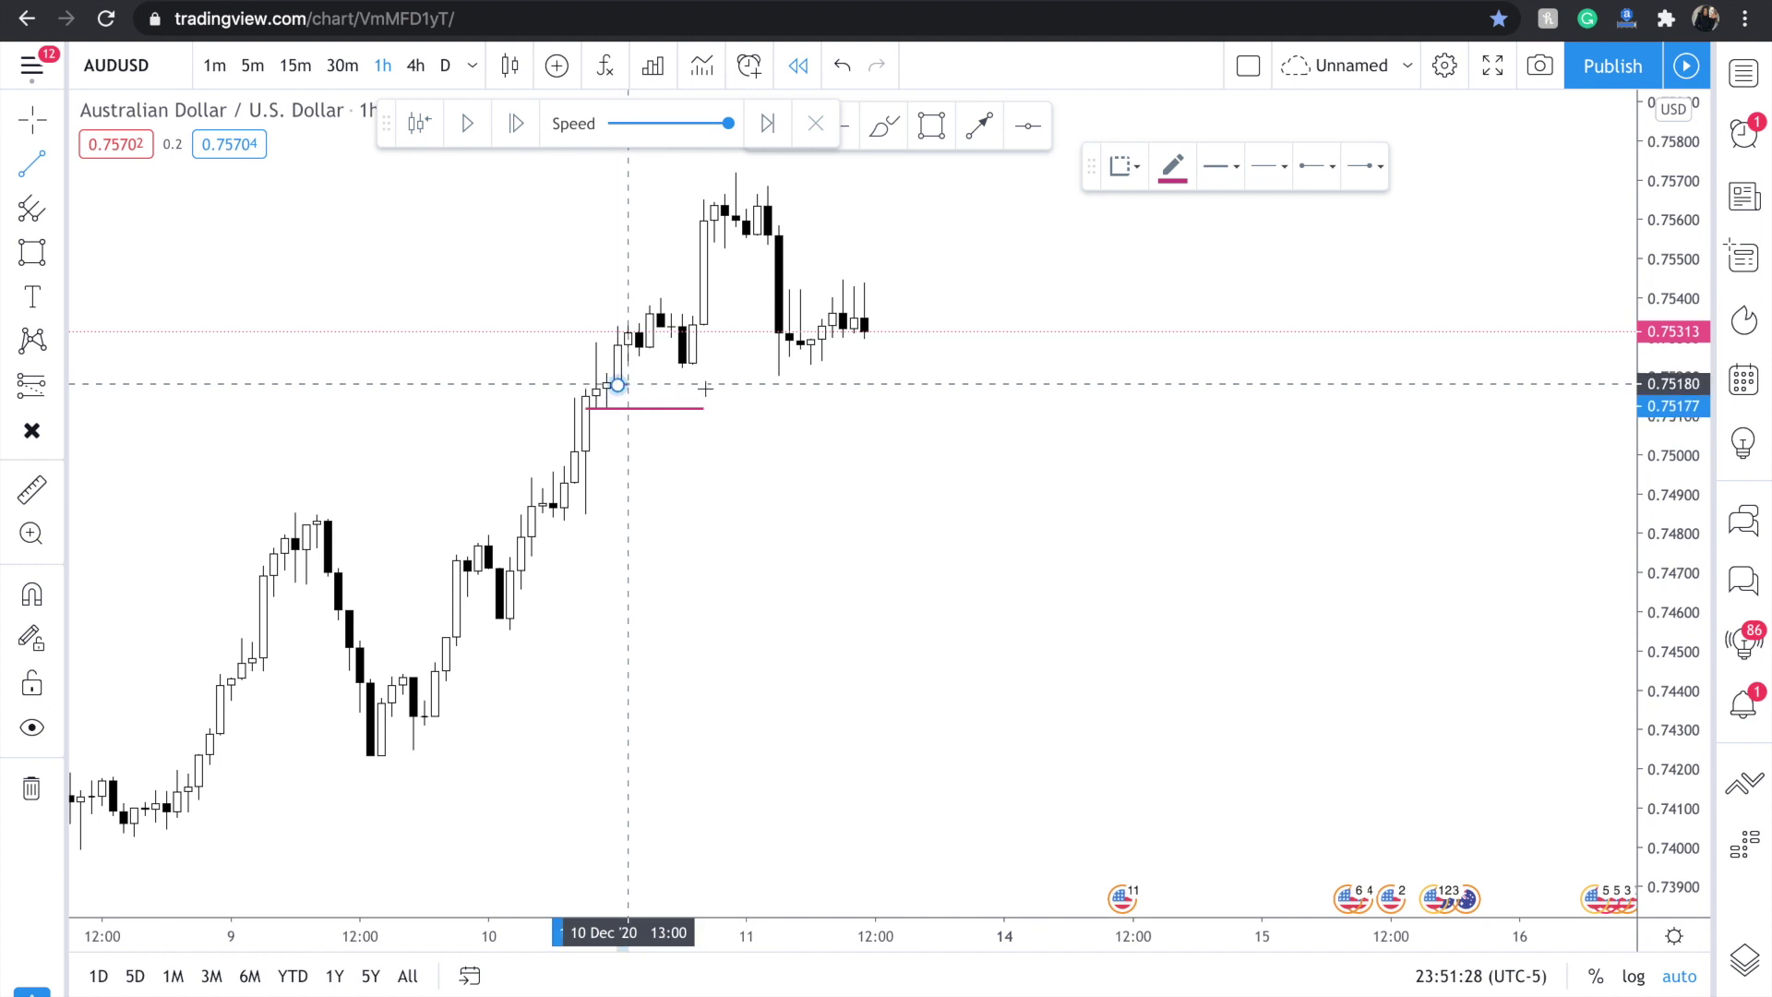
{"action": "left_click", "coordinate": [800, 385]}
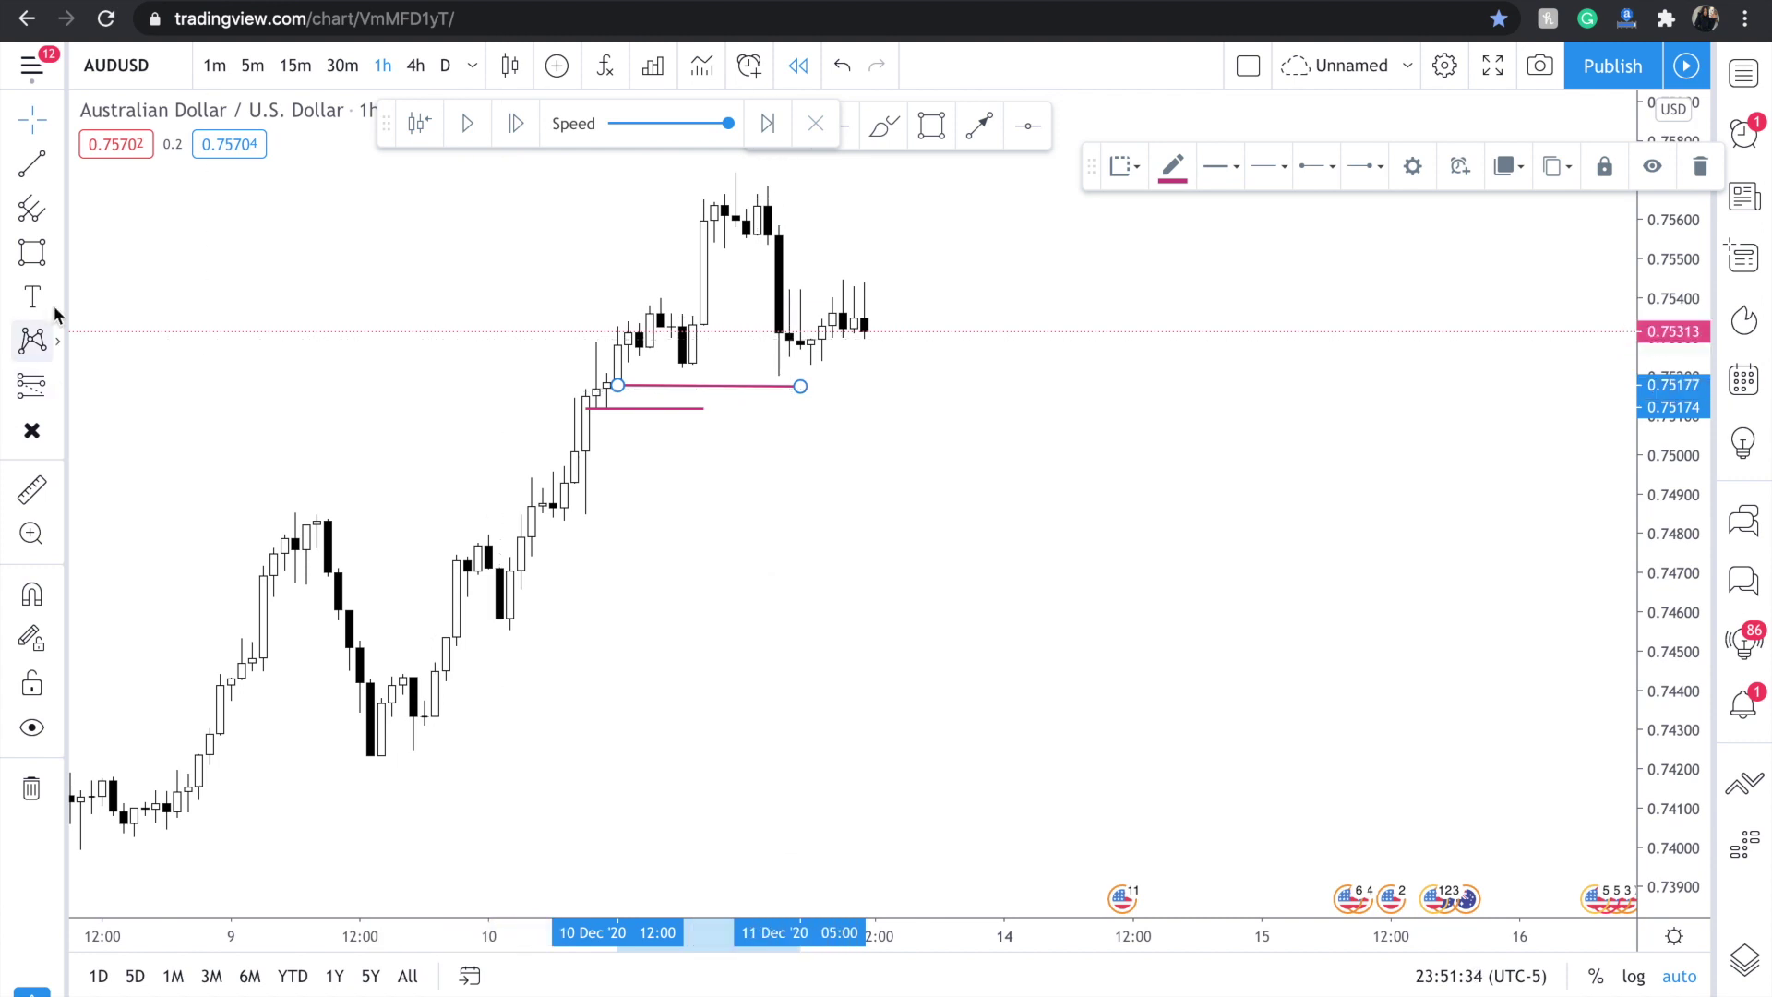
{"action": "key", "text": "alt+t"}
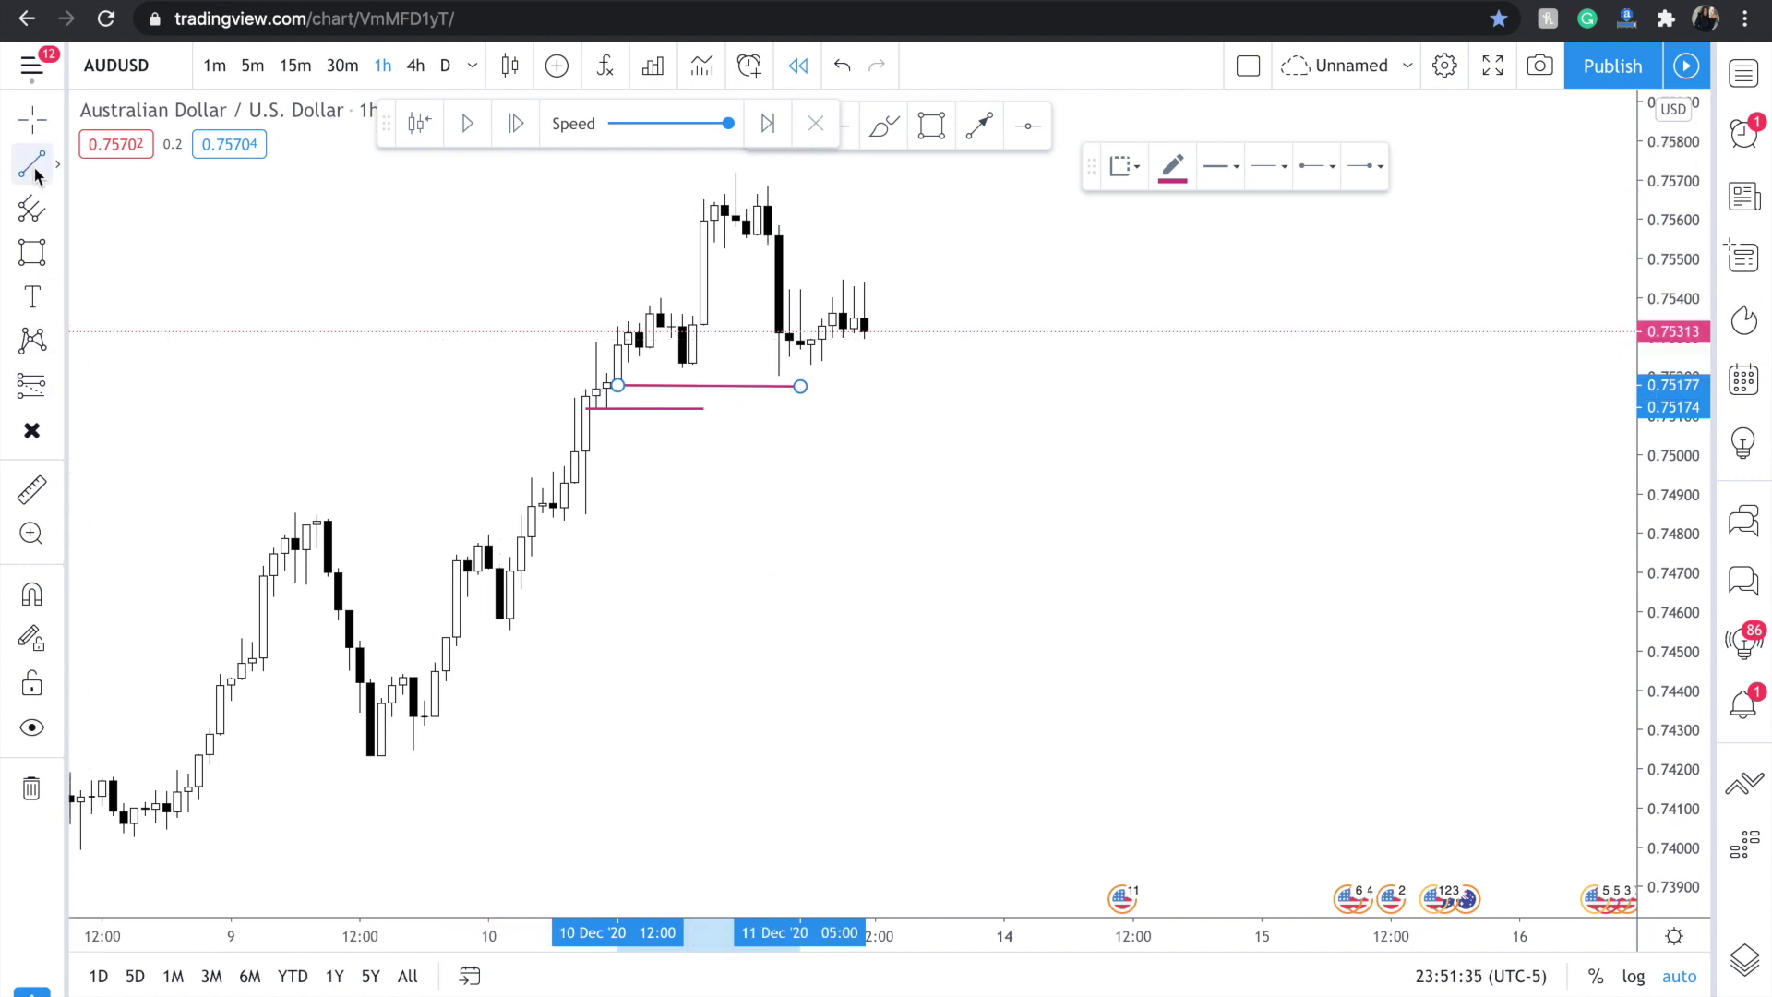
{"action": "left_click", "coordinate": [789, 367]}
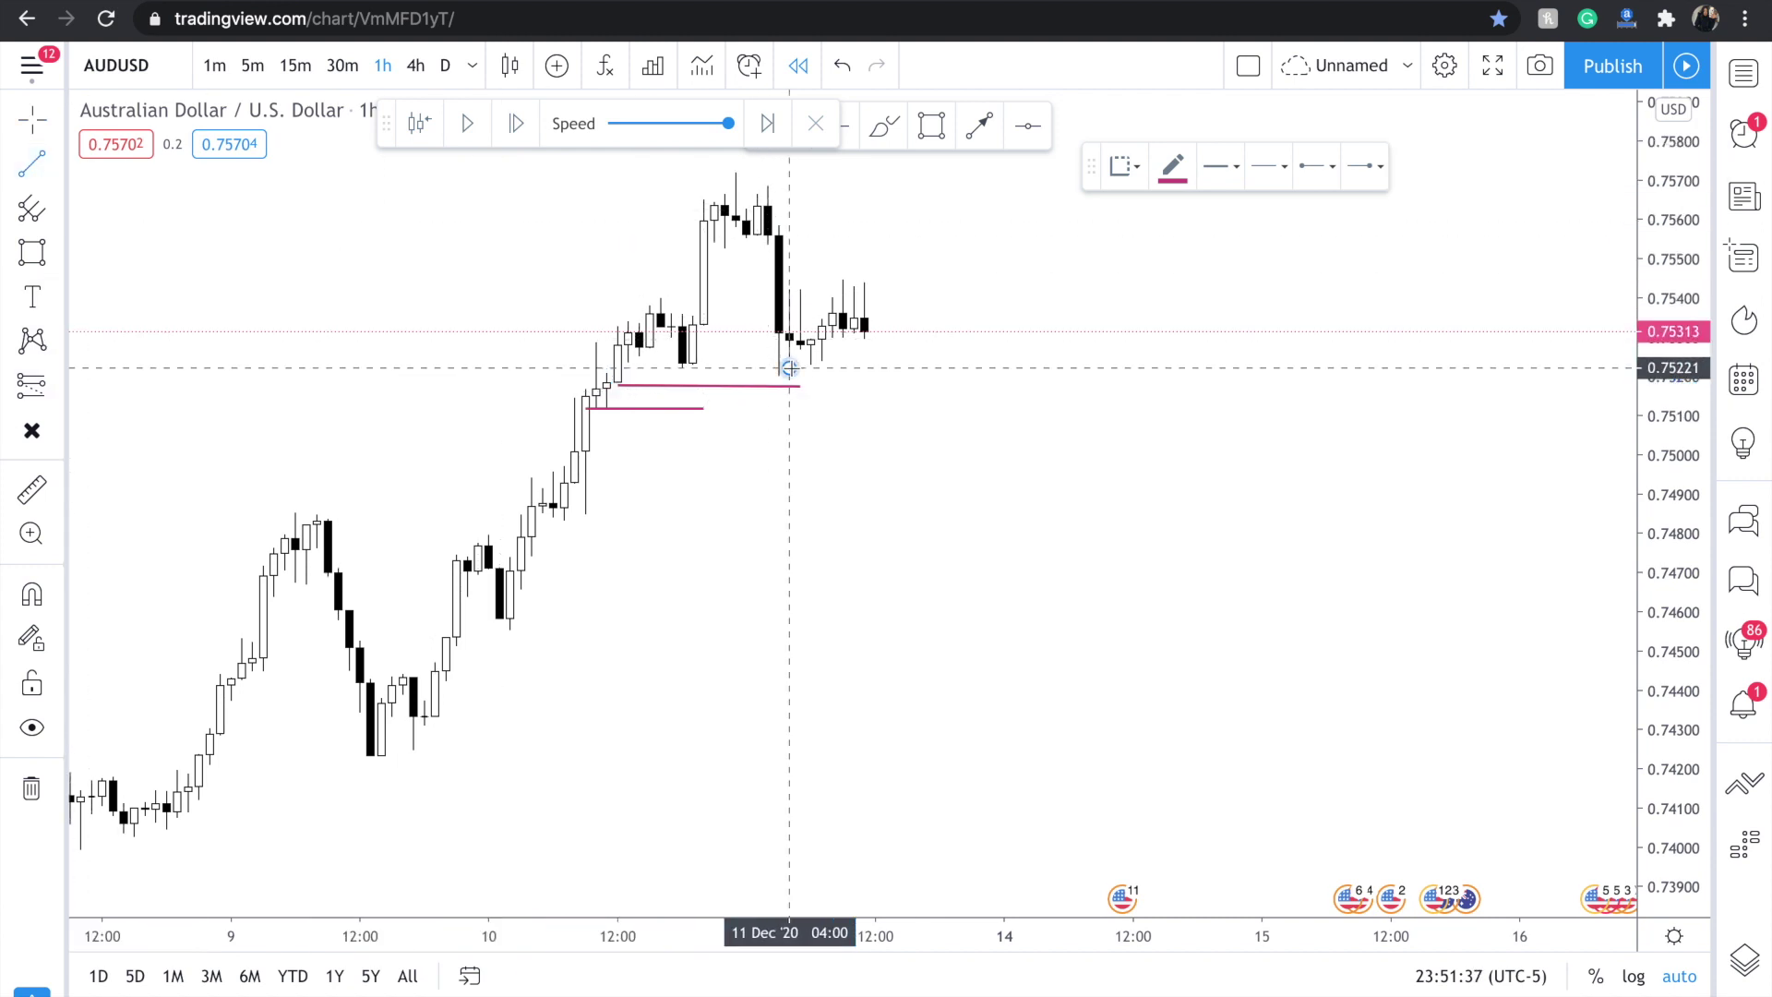
{"action": "left_click", "coordinate": [929, 367]}
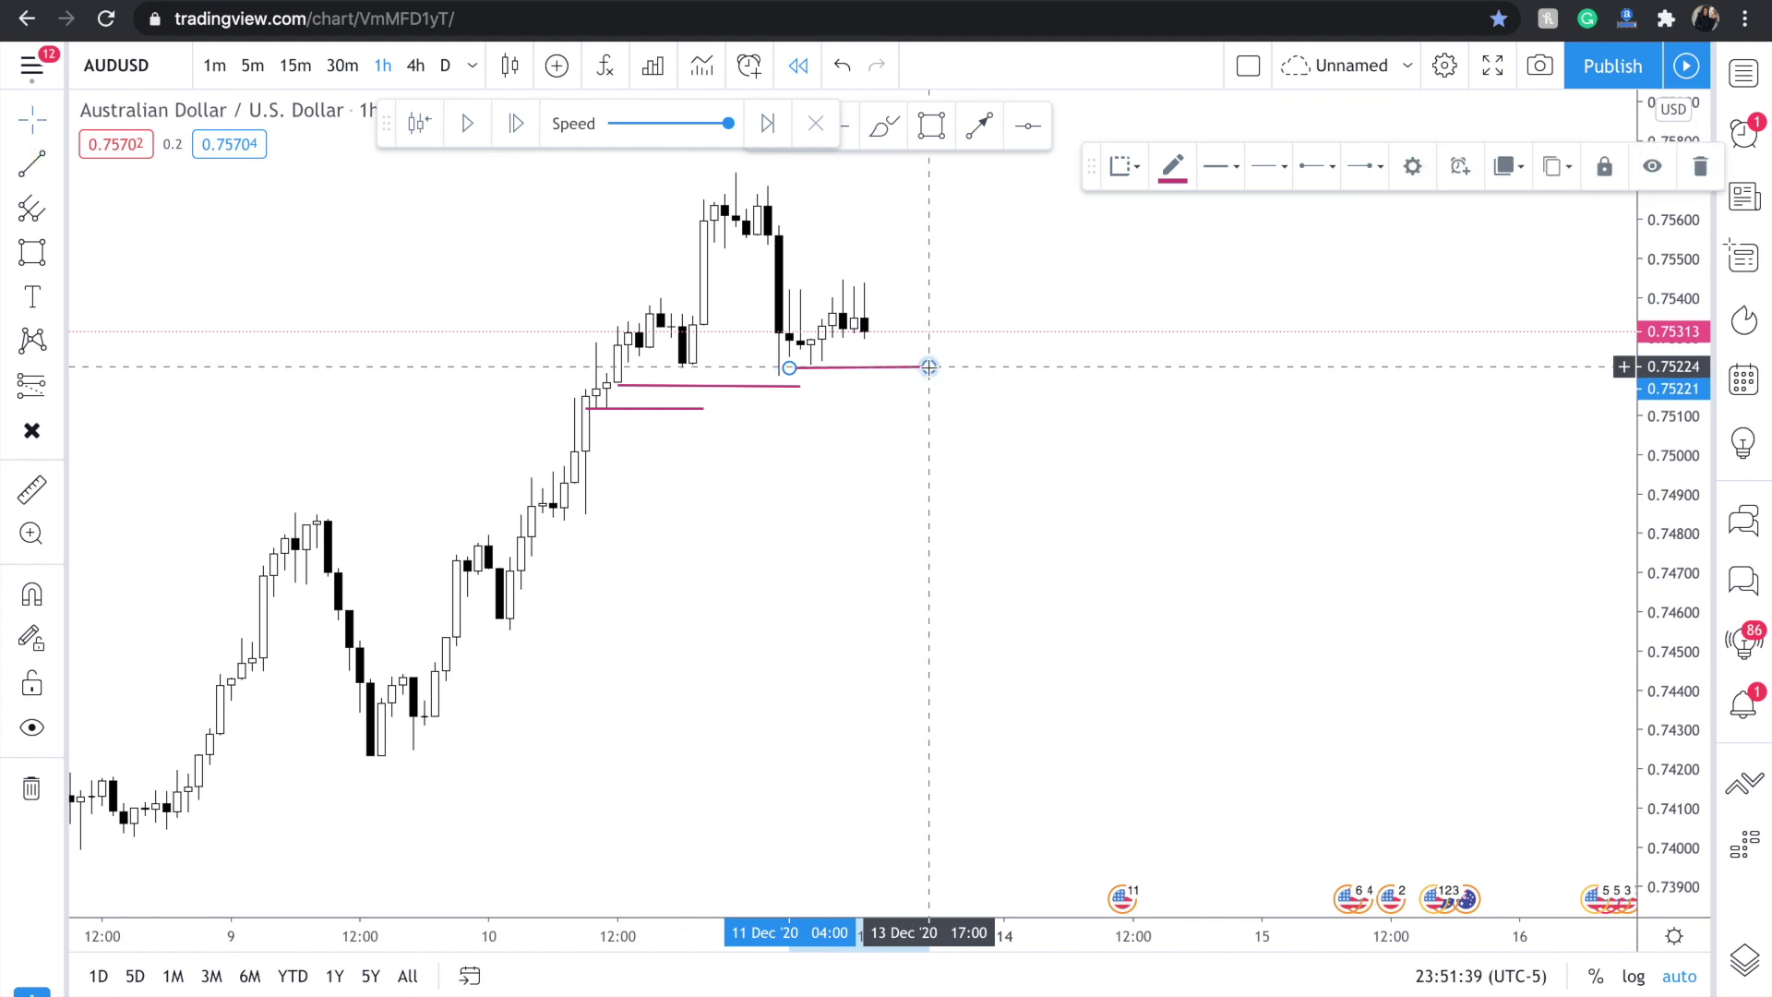
Switch to 30-minute candles and clear all drawings, abandoning a started trend line.
{"action": "left_click", "coordinate": [355, 69]}
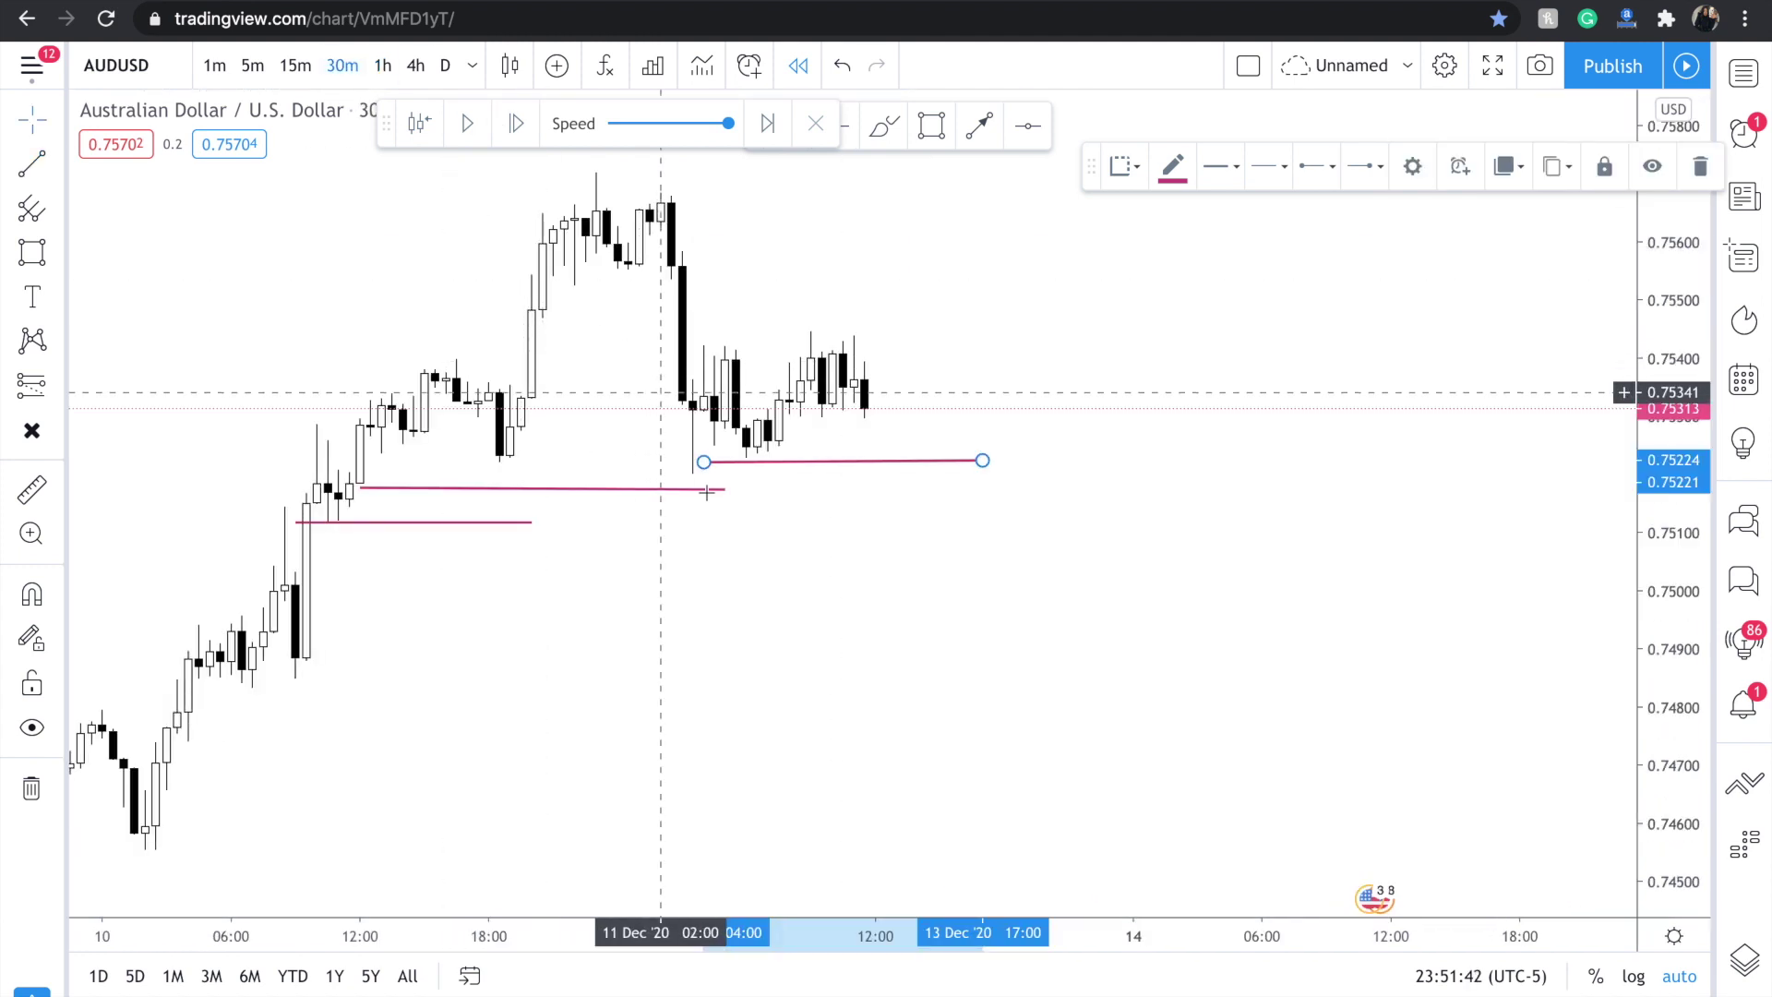
{"action": "left_click", "coordinate": [32, 787]}
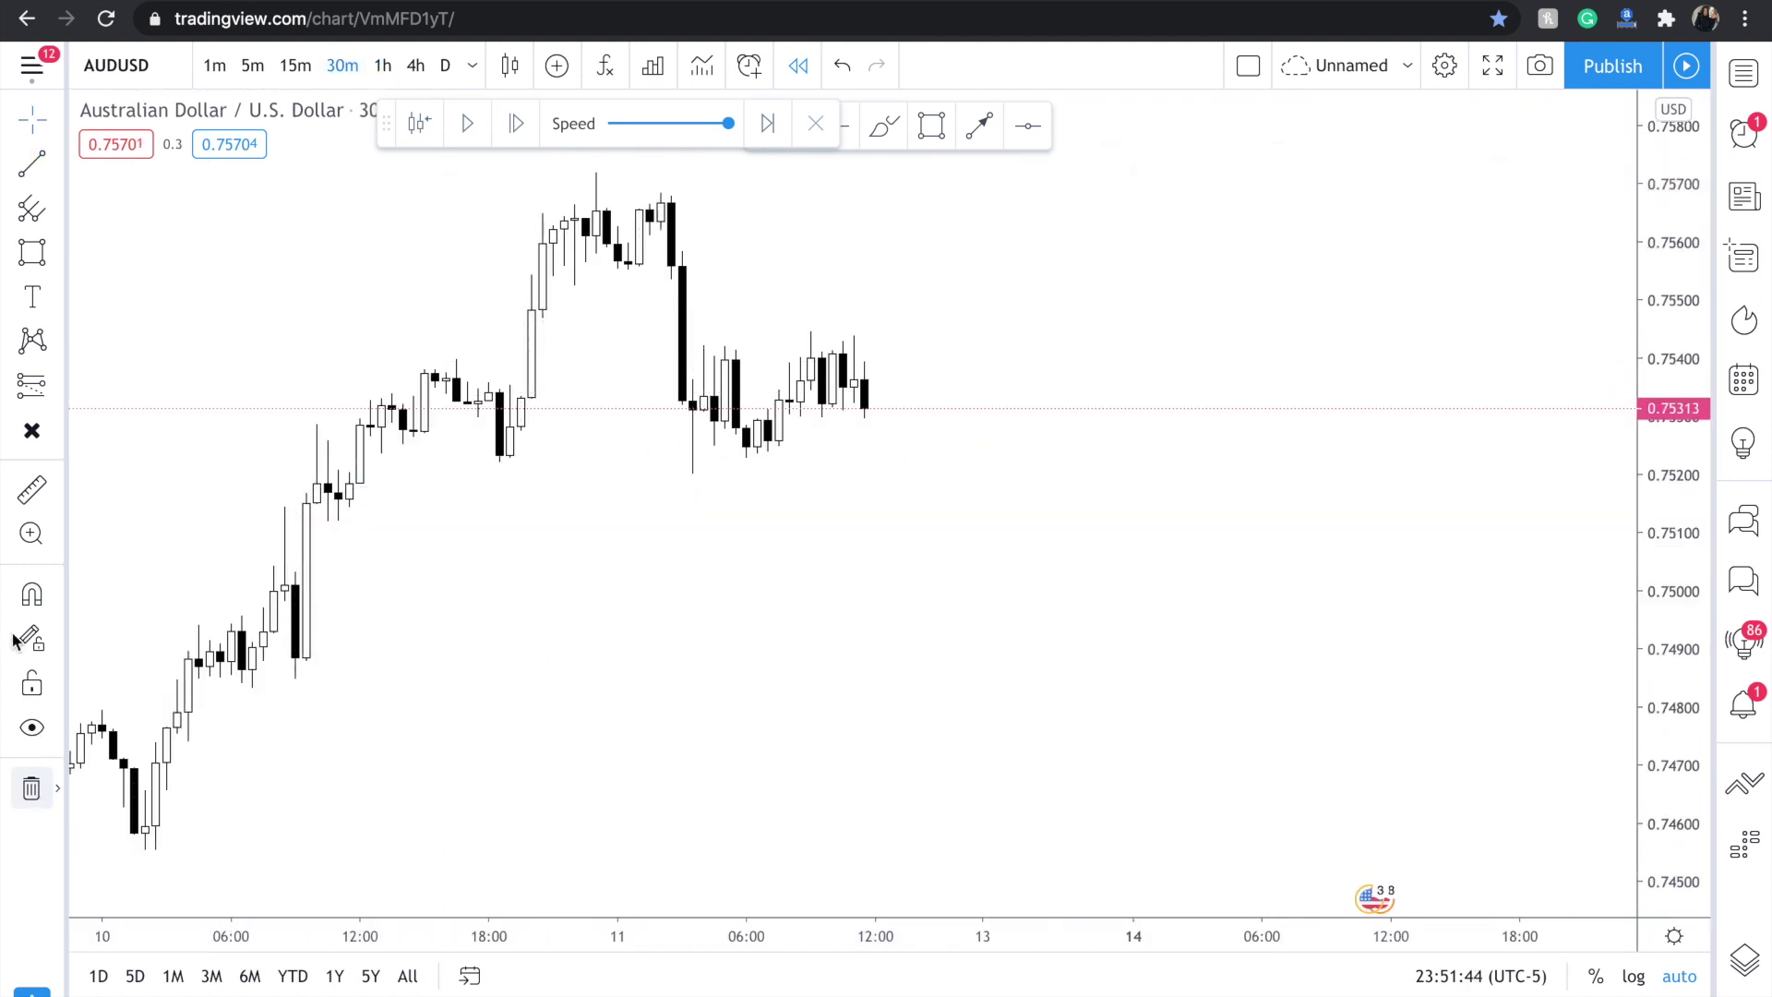
{"action": "left_click", "coordinate": [32, 164]}
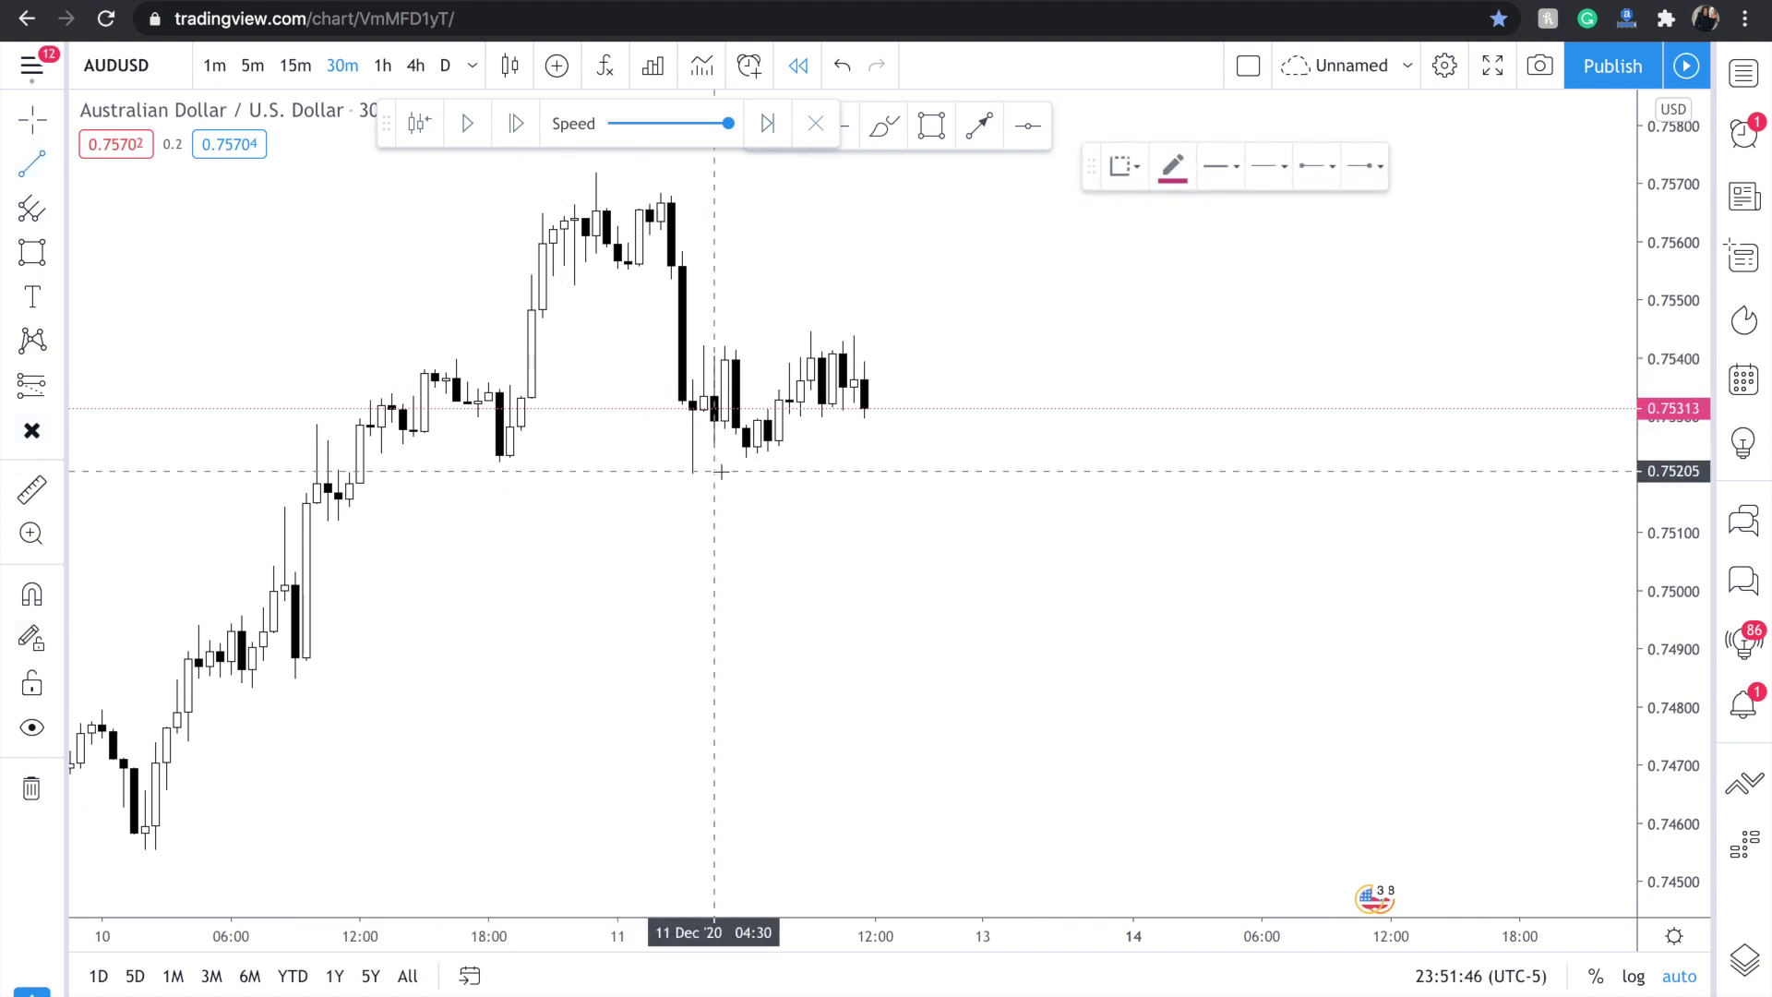
{"action": "left_click", "coordinate": [917, 473]}
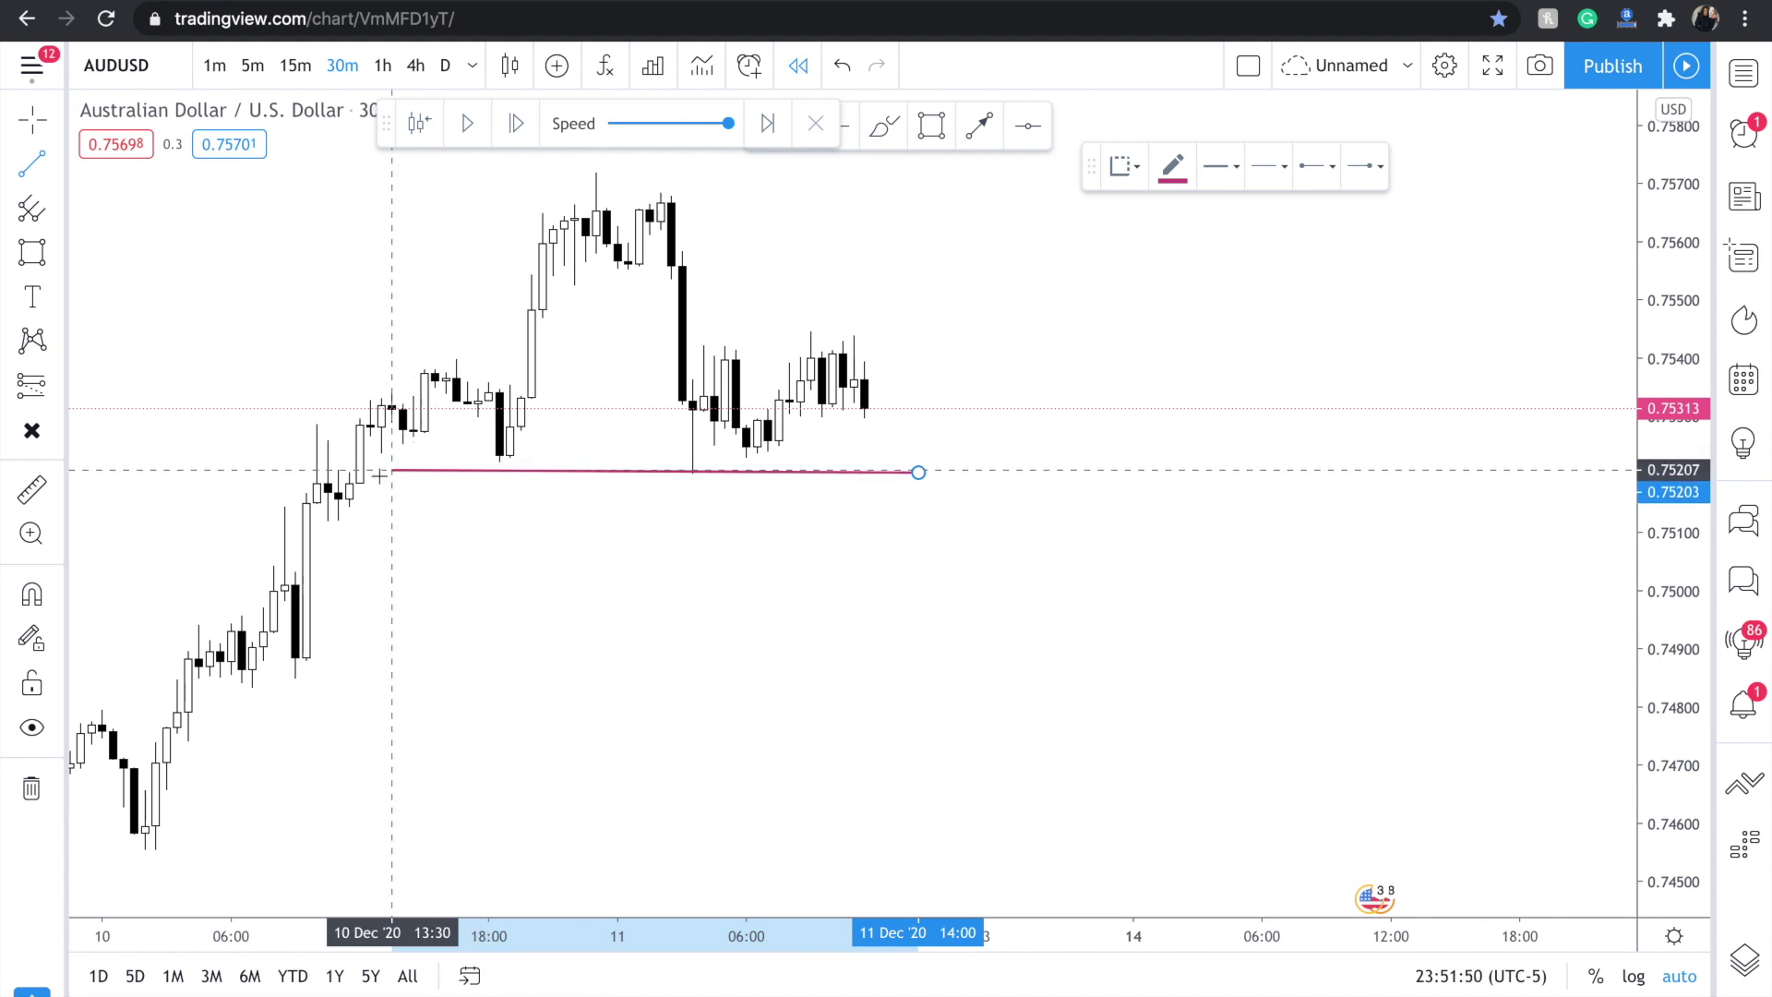
{"action": "key", "text": "Escape"}
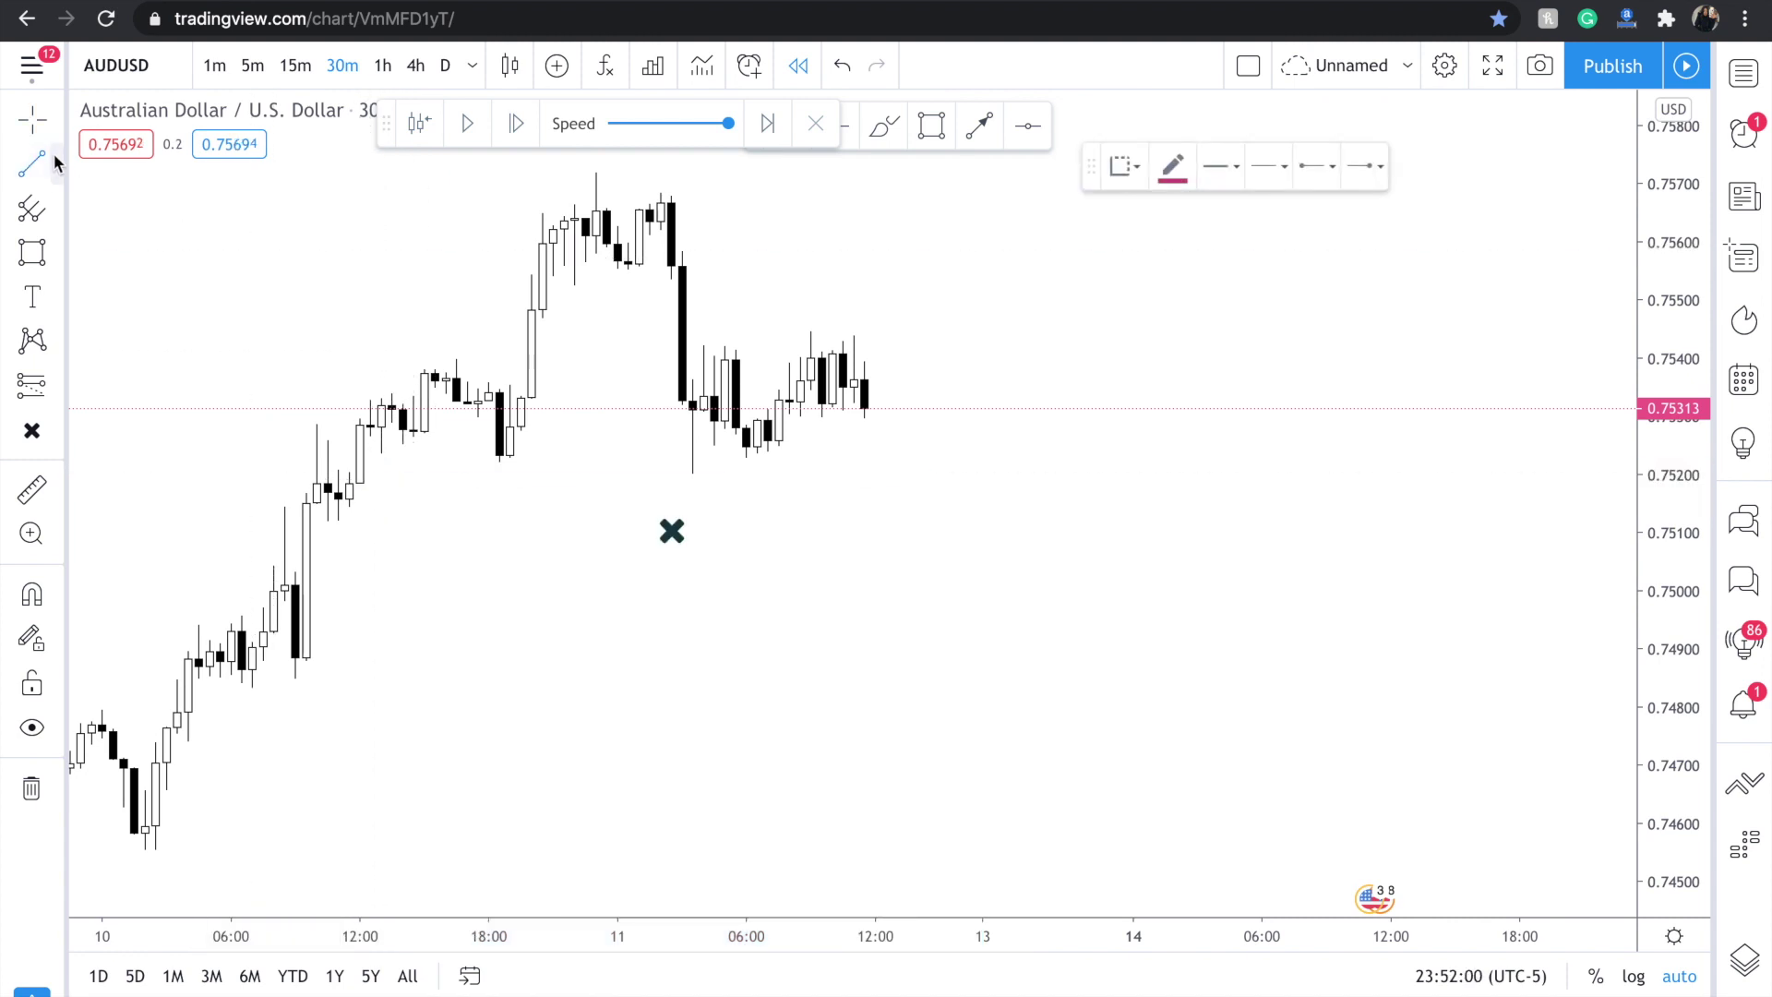
Place a horizontal ray at 0.75190 starting from the 10 Dec lows.
{"action": "left_click", "coordinate": [60, 167]}
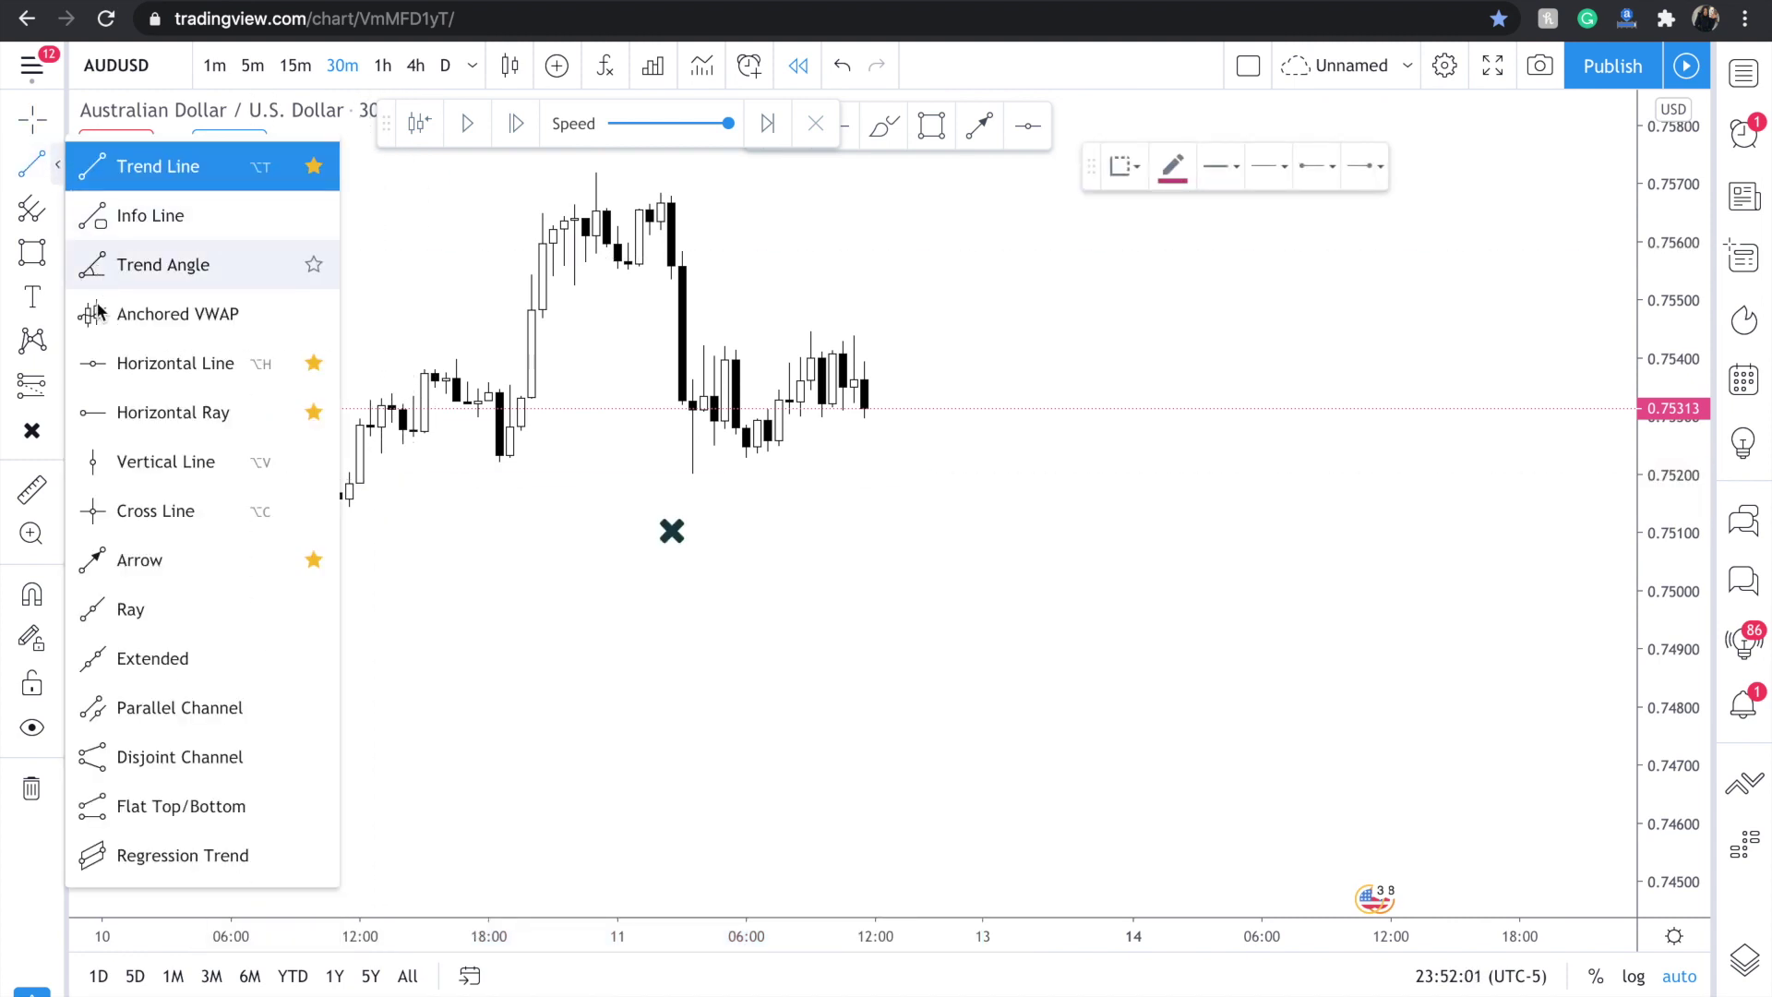
{"action": "left_click", "coordinate": [97, 412]}
{"action": "left_click", "coordinate": [412, 480]}
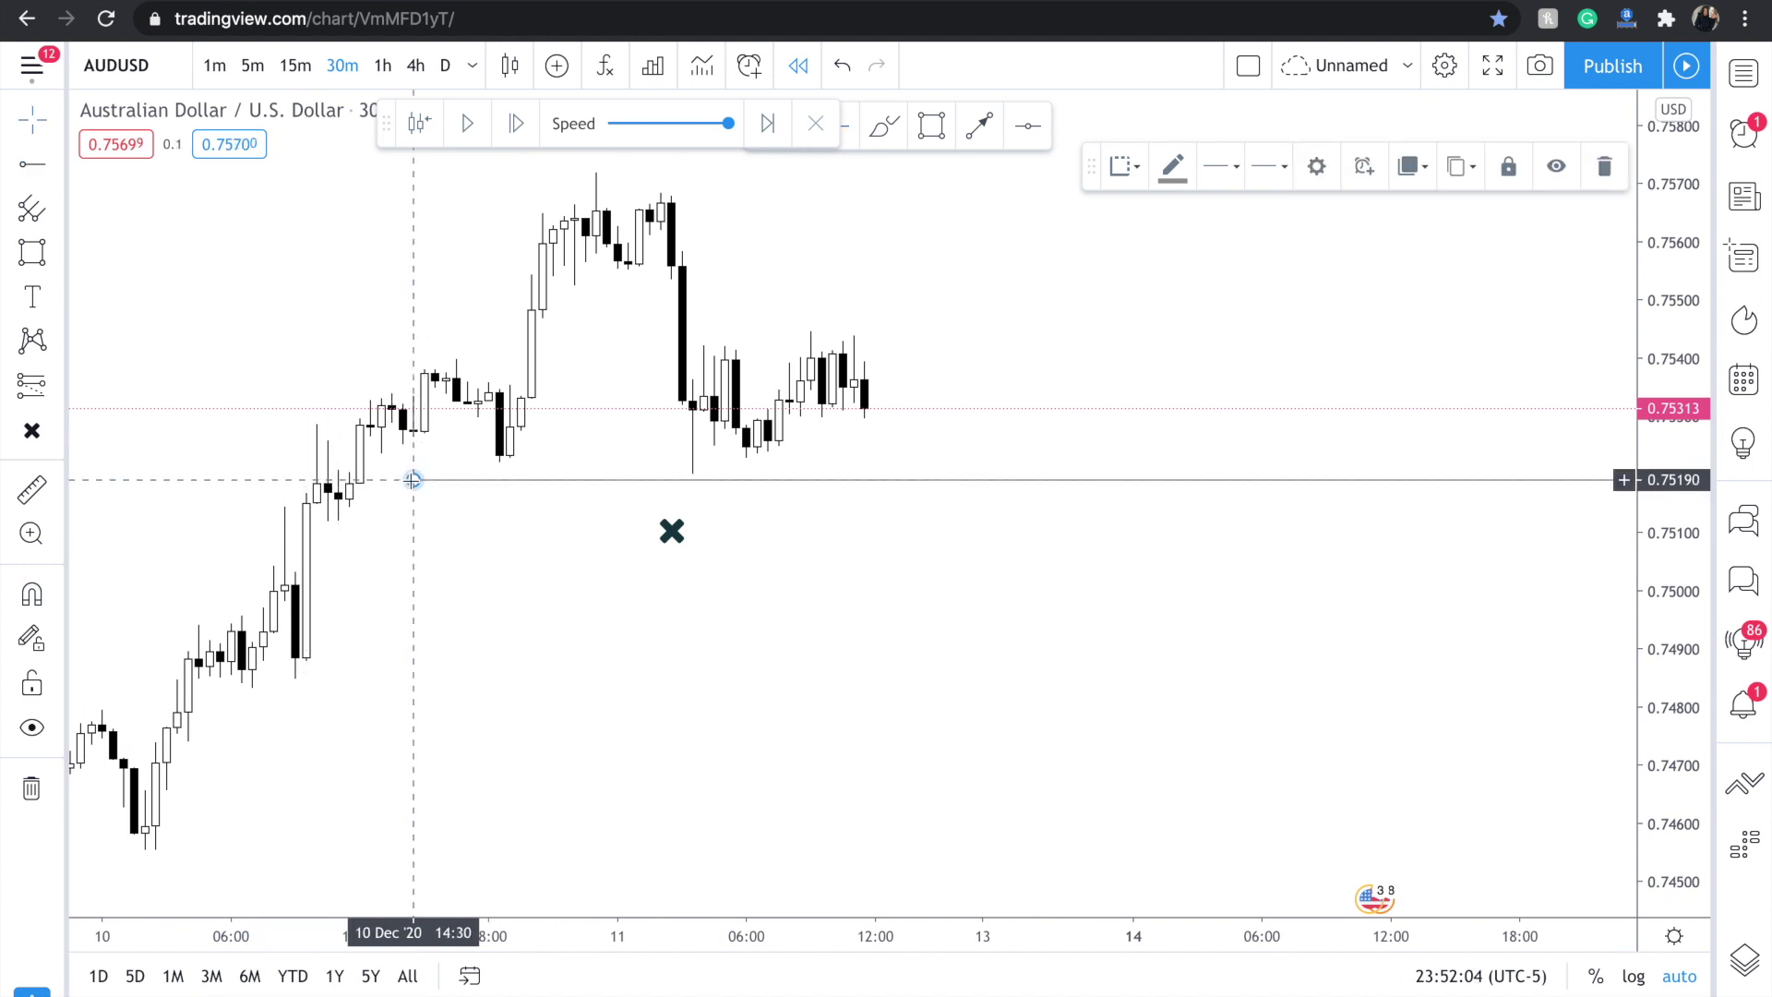
After dismissing the replay alert warning, add the label 'double bottoms/ liquidty' below the 0.75190 ray.
{"action": "left_click", "coordinate": [1384, 168]}
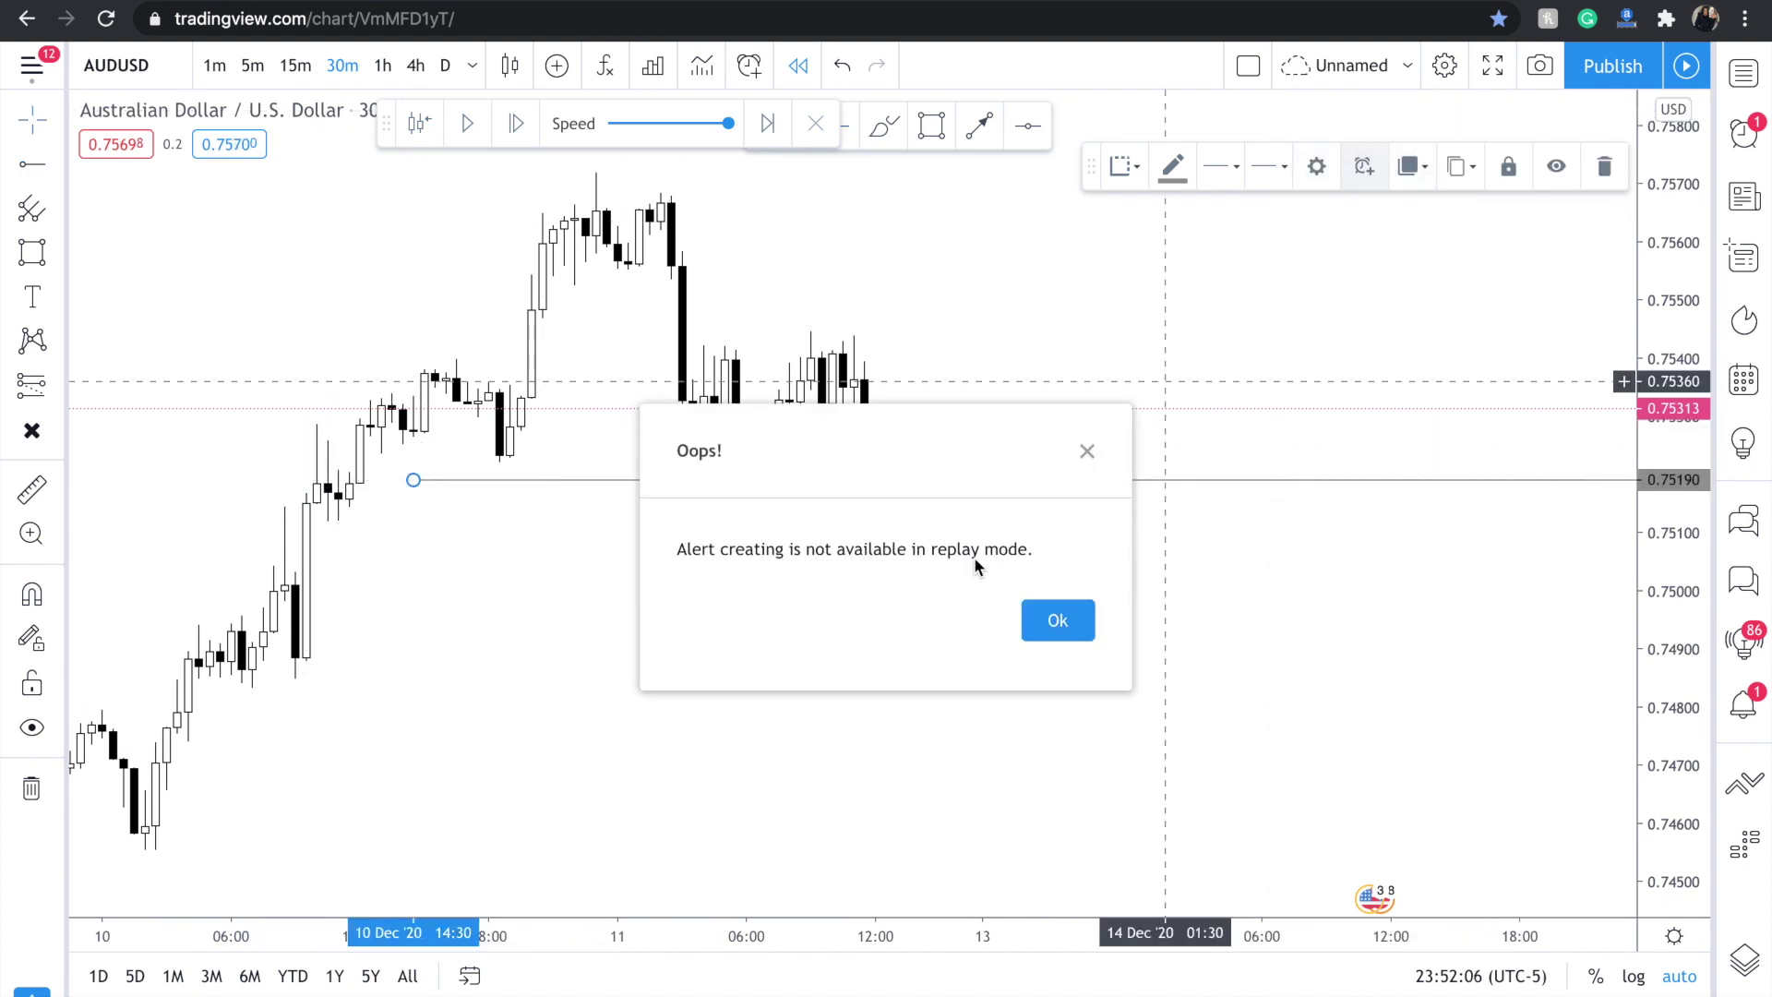
{"action": "left_click", "coordinate": [1064, 619]}
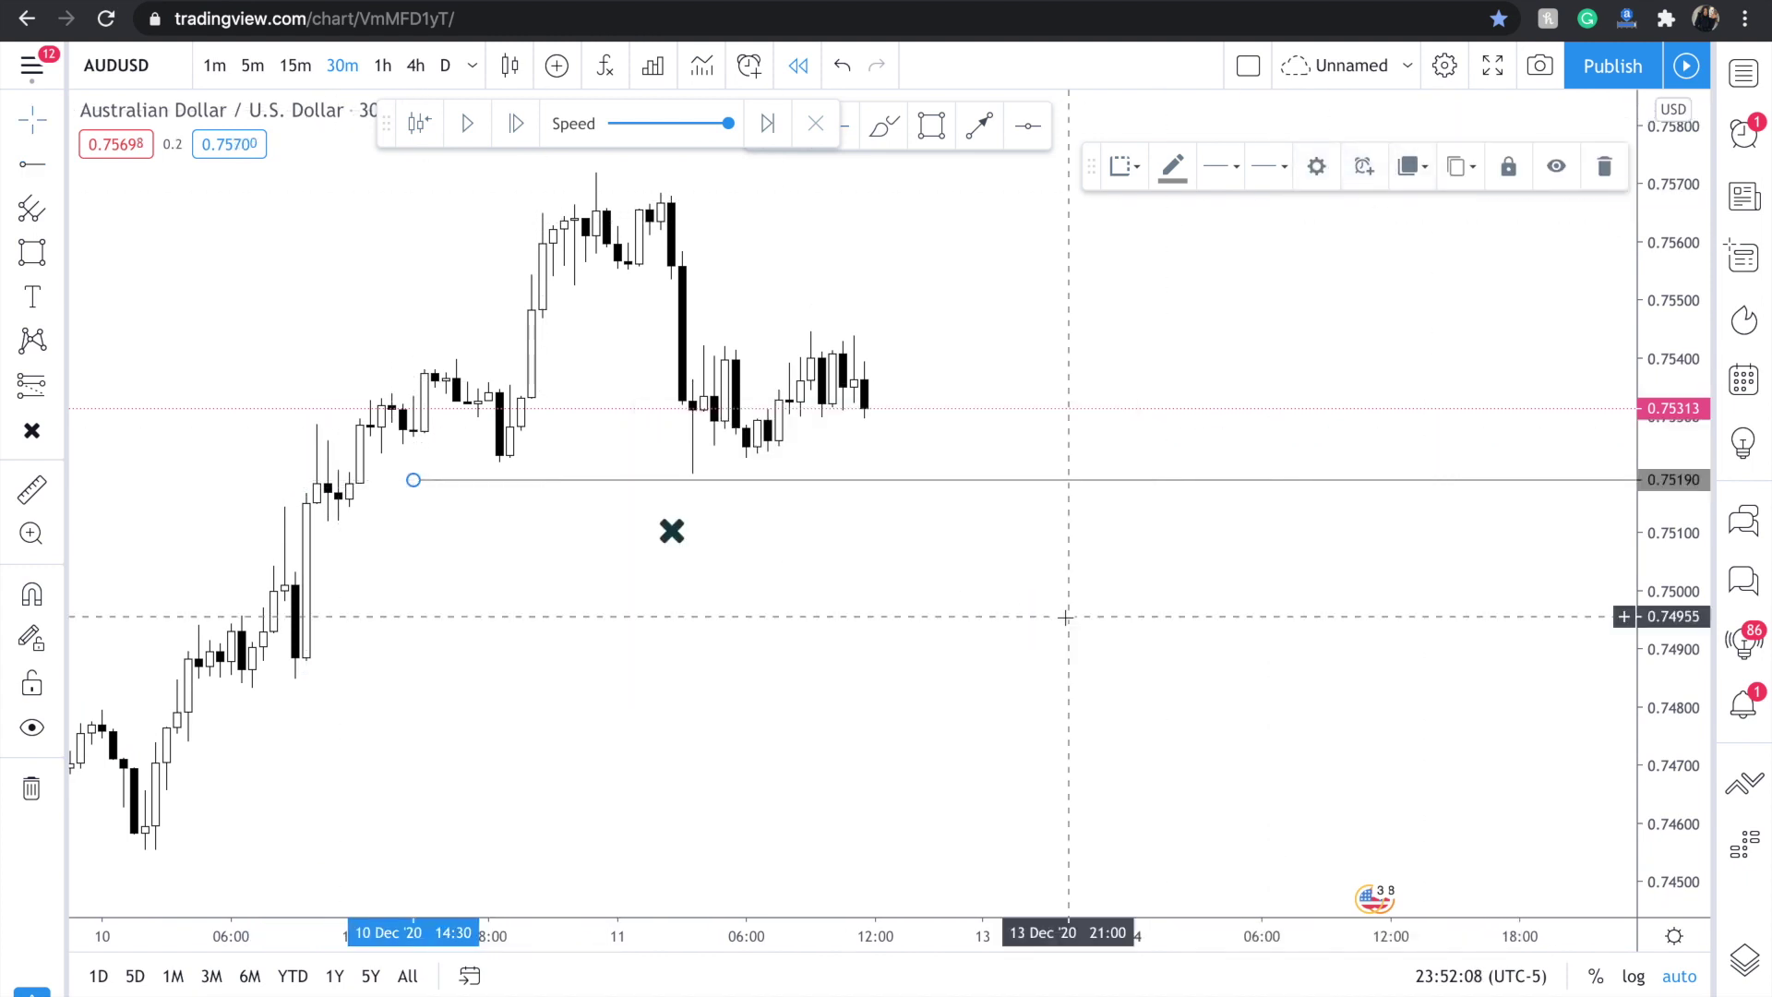
{"action": "left_click", "coordinate": [31, 306]}
{"action": "left_click", "coordinate": [770, 502]}
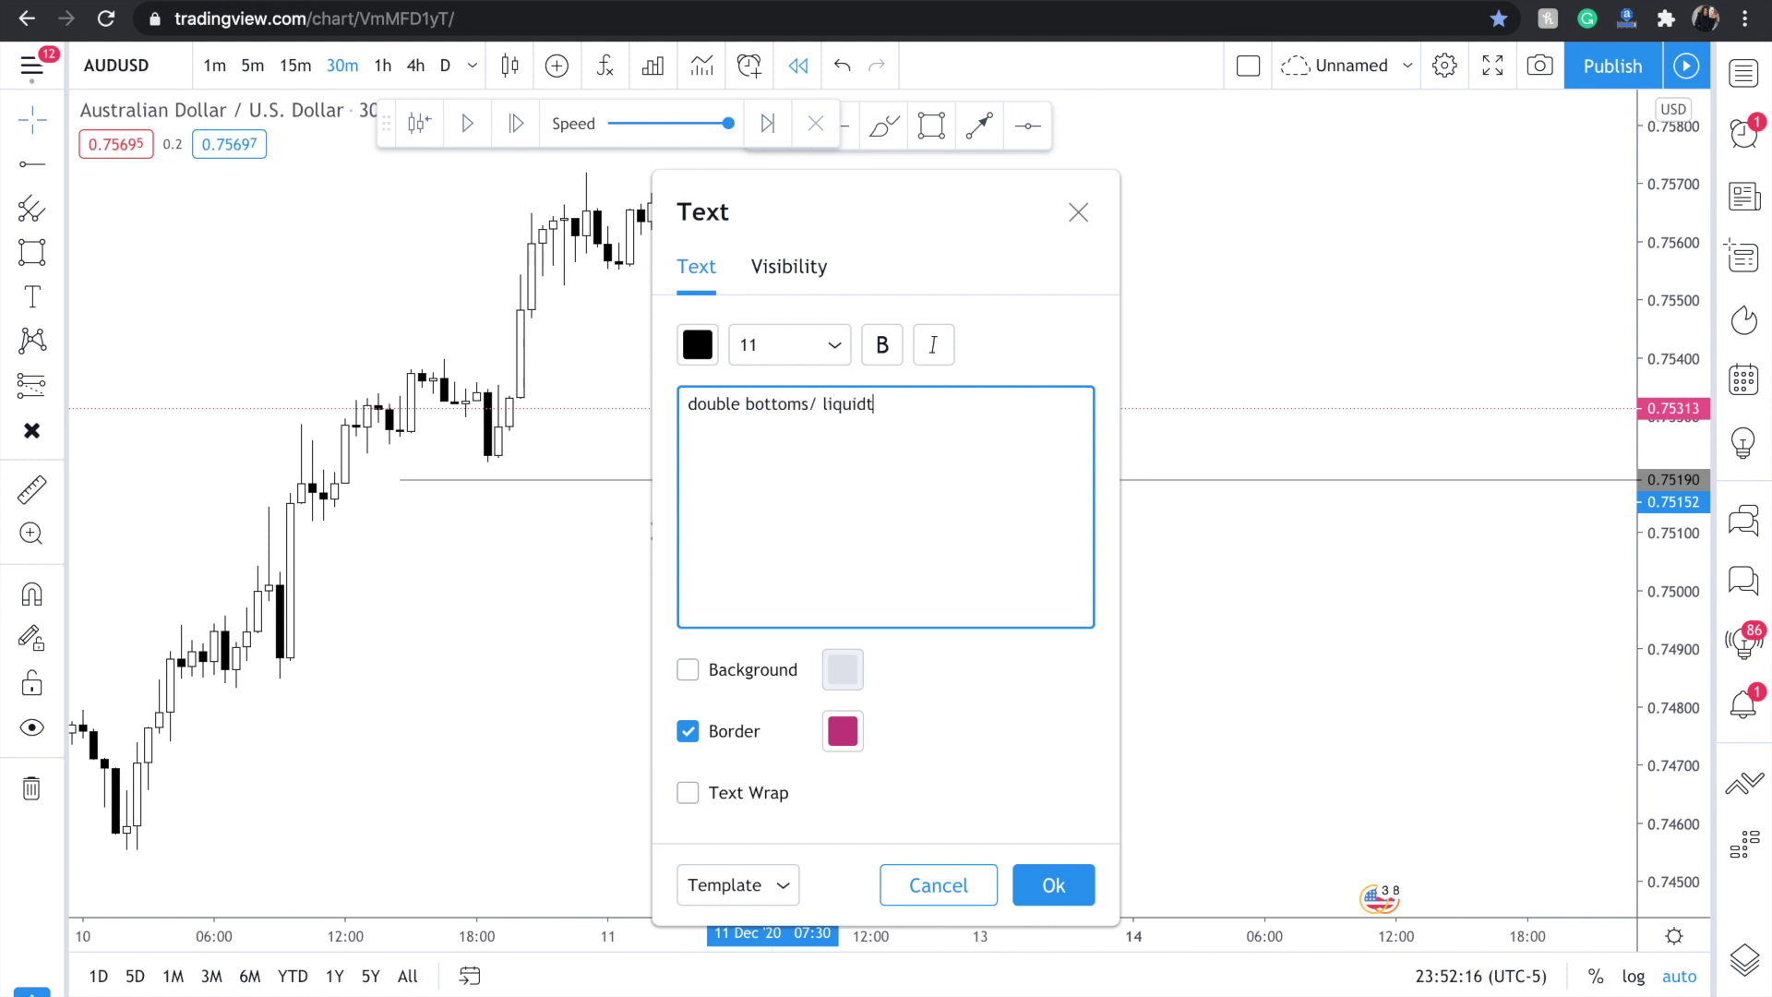
{"action": "left_click", "coordinate": [1052, 899]}
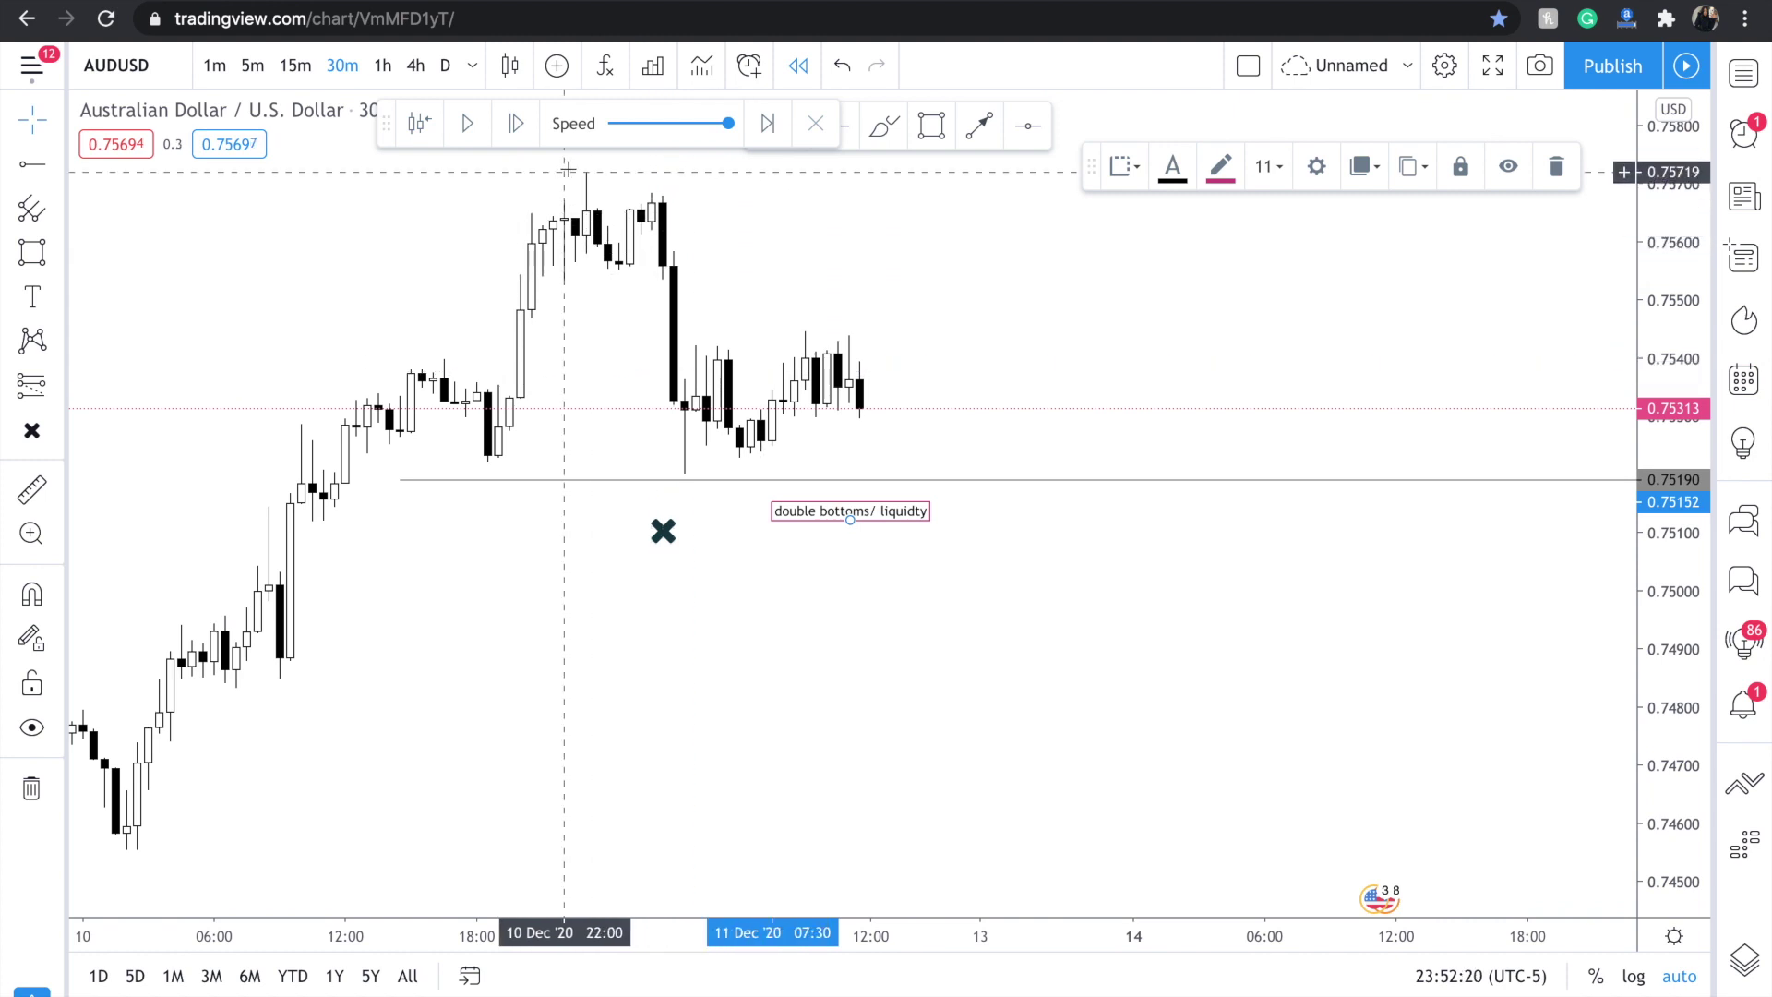
Play the 30-minute replay forward into 15 Dec, briefly checking the hourly view, and pause near 0.7564.
{"action": "left_click", "coordinate": [467, 123]}
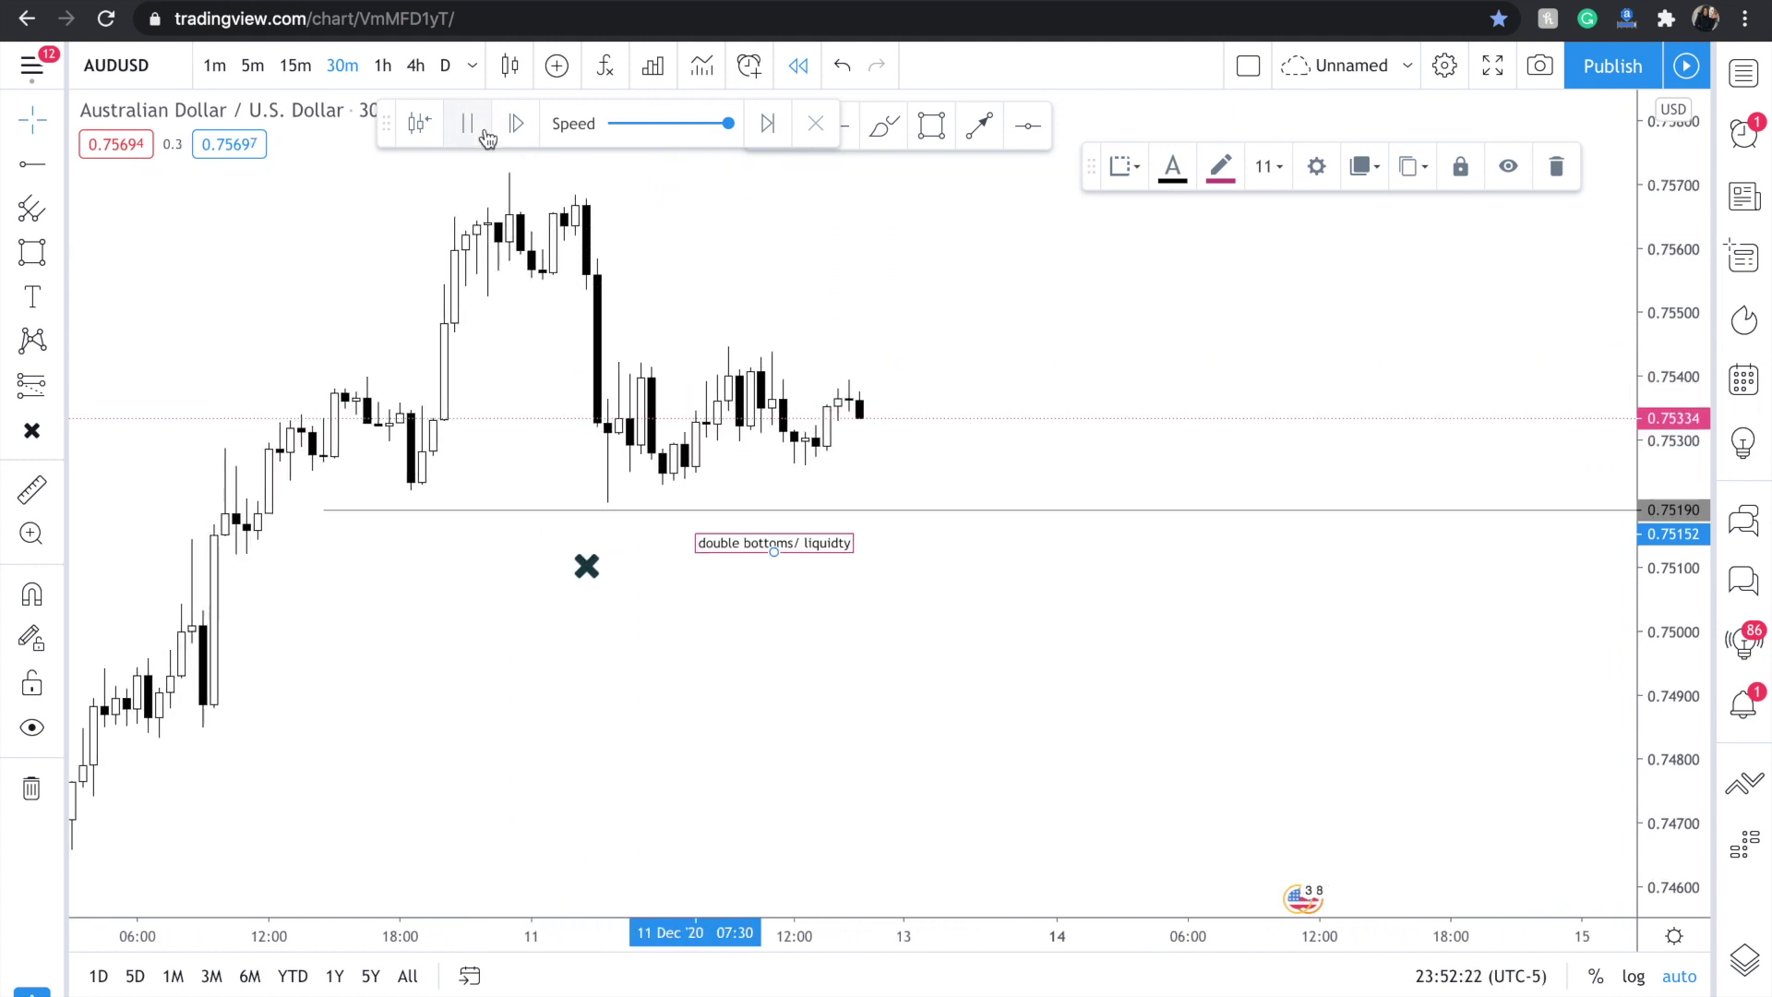
{"action": "left_click", "coordinate": [486, 134]}
{"action": "left_click", "coordinate": [488, 135]}
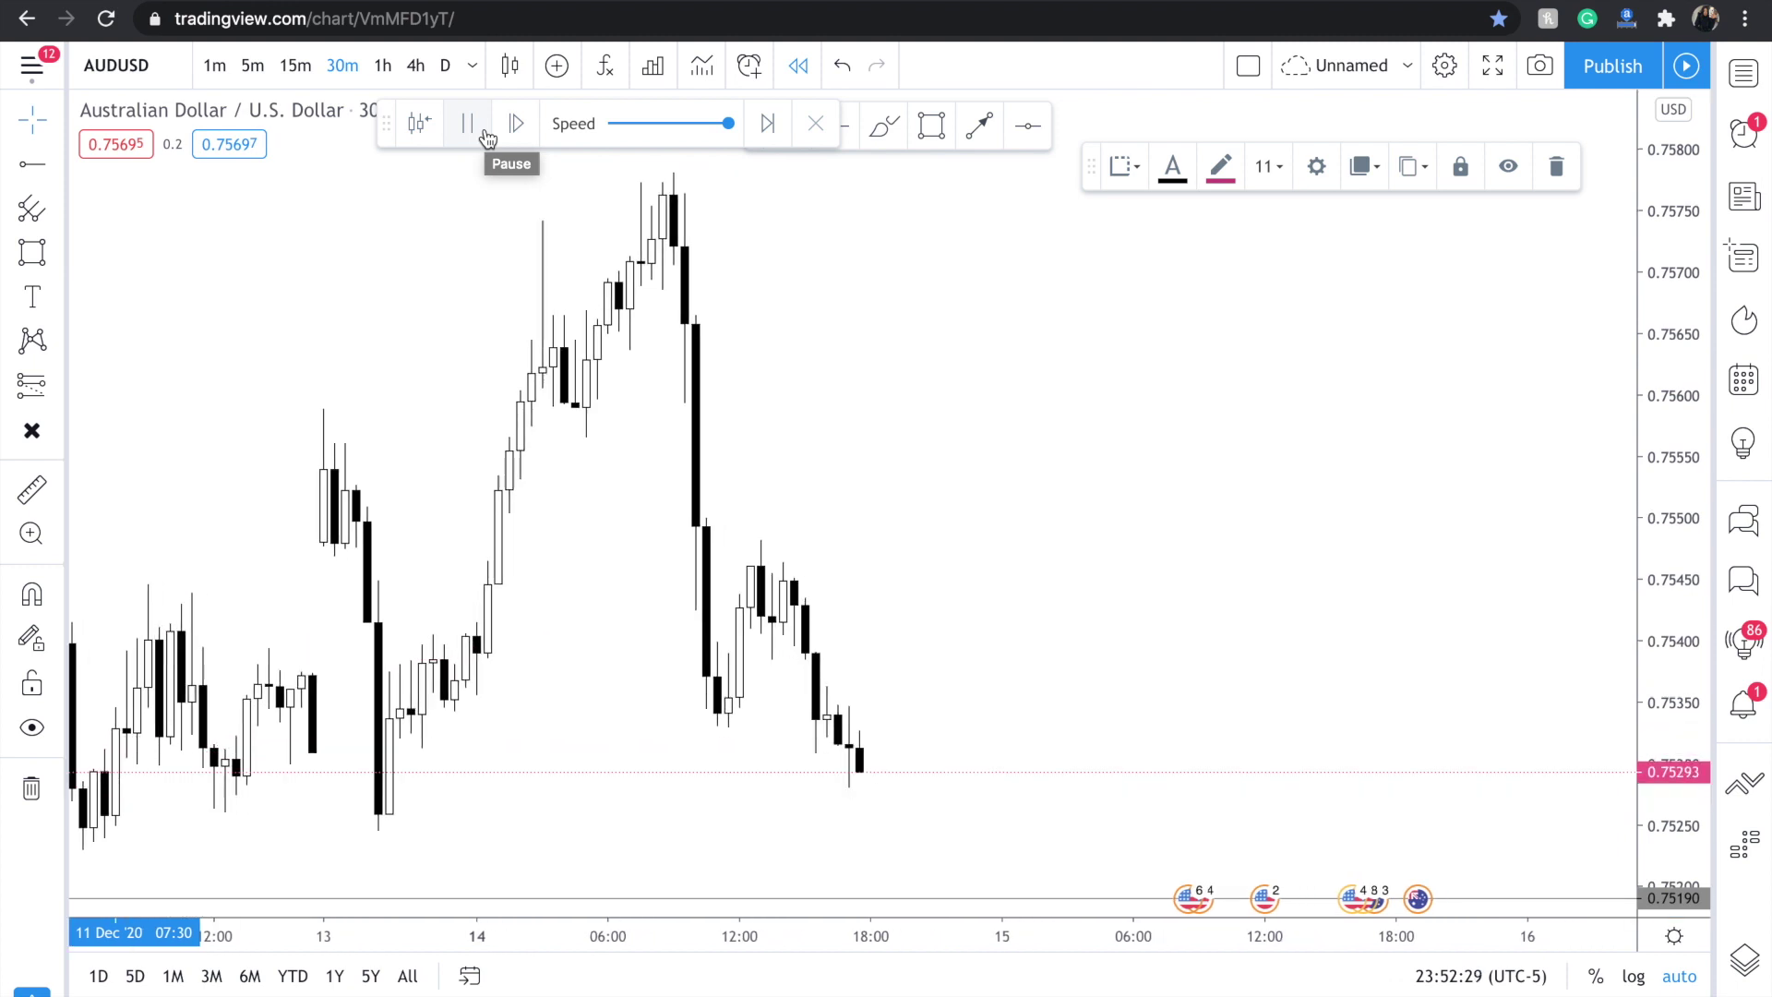
{"action": "left_click", "coordinate": [484, 131]}
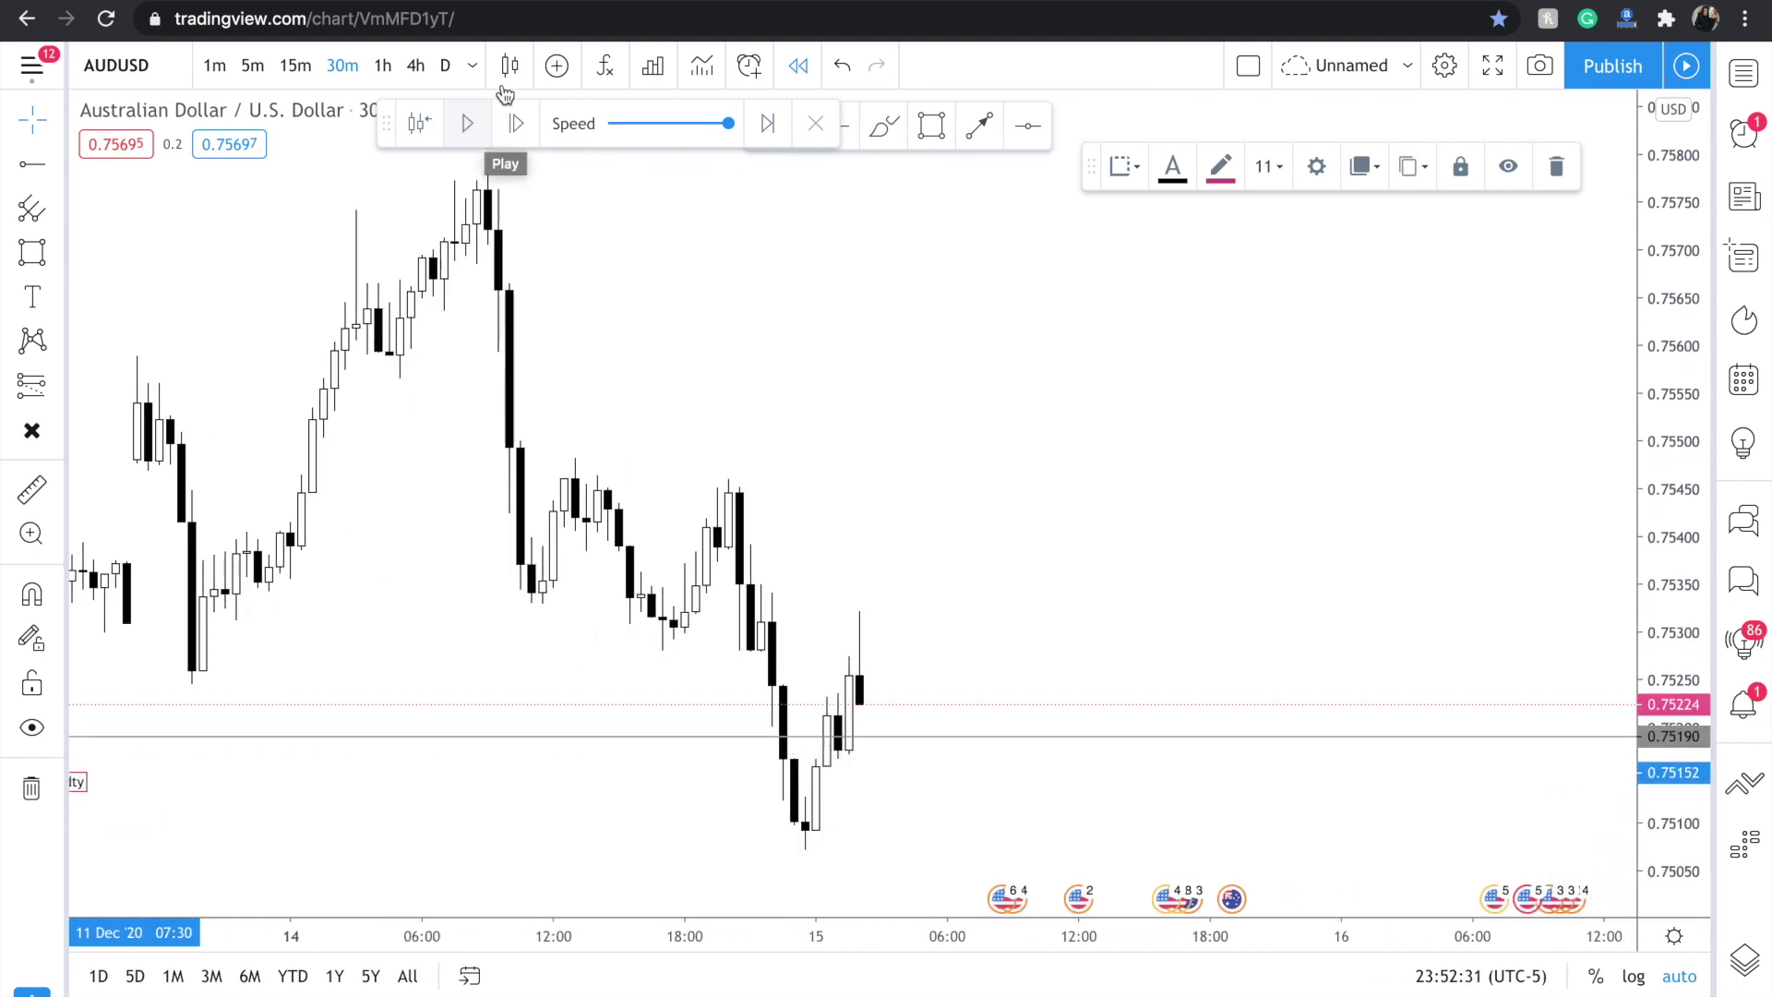
{"action": "left_click", "coordinate": [388, 66]}
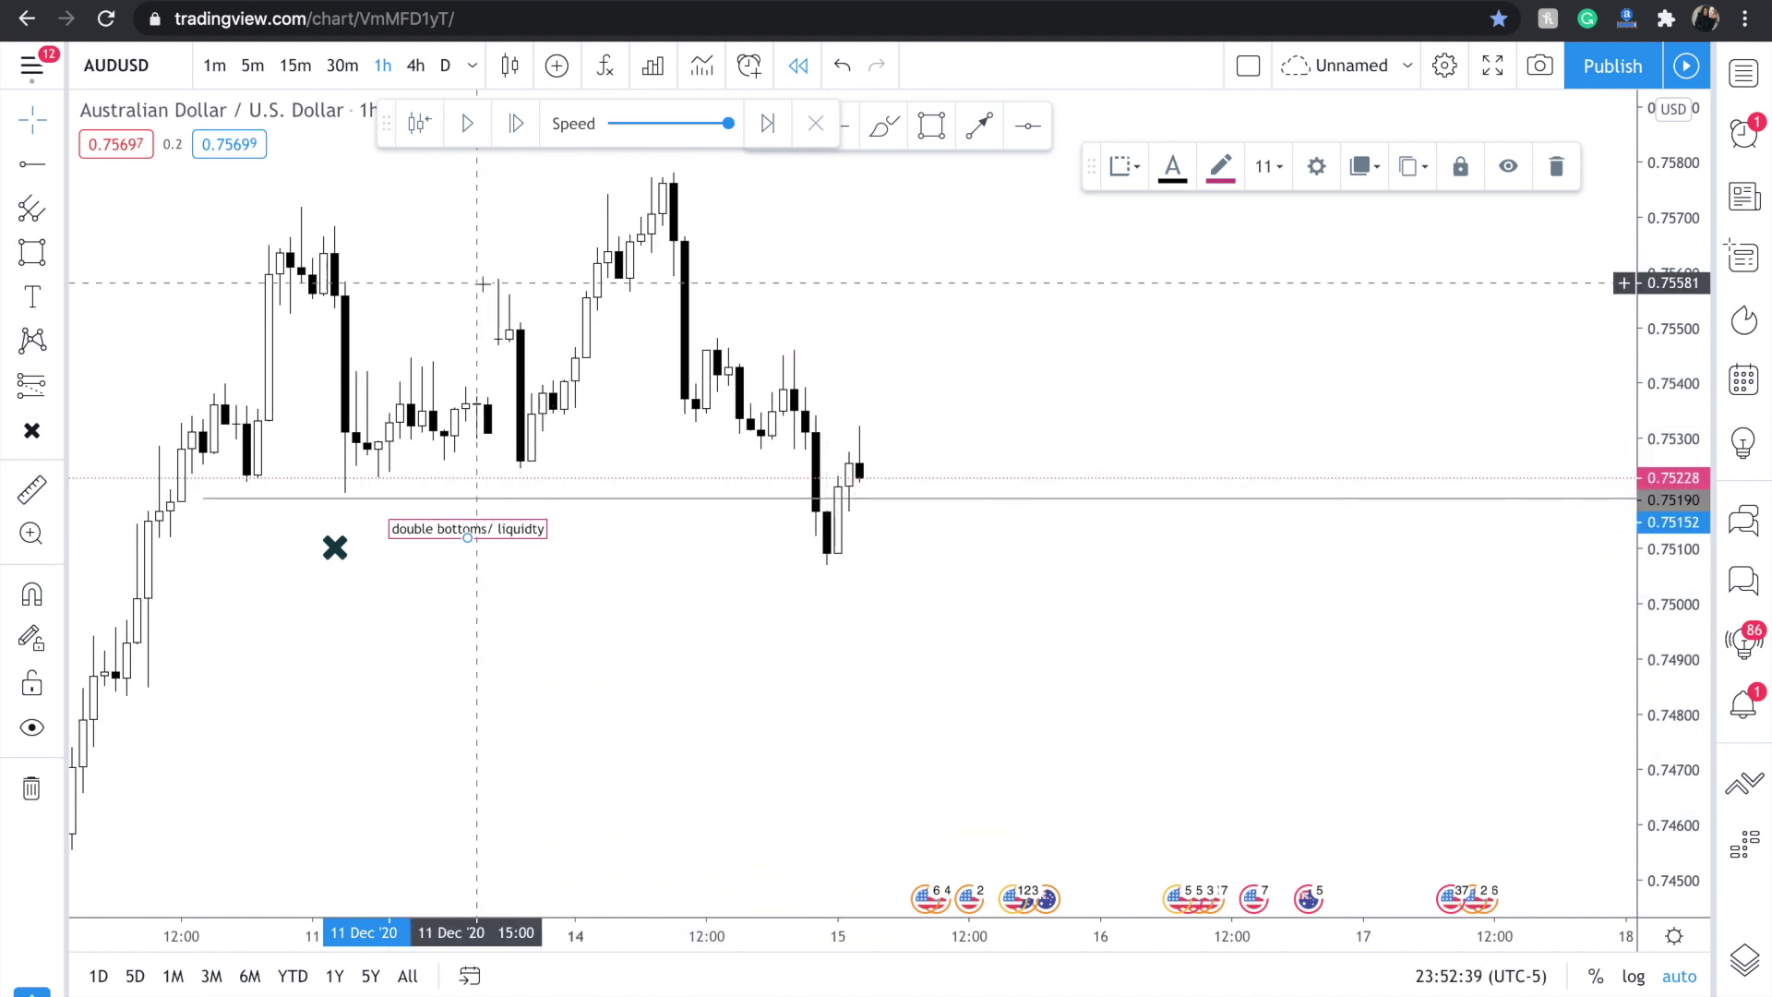
{"action": "left_click", "coordinate": [341, 66]}
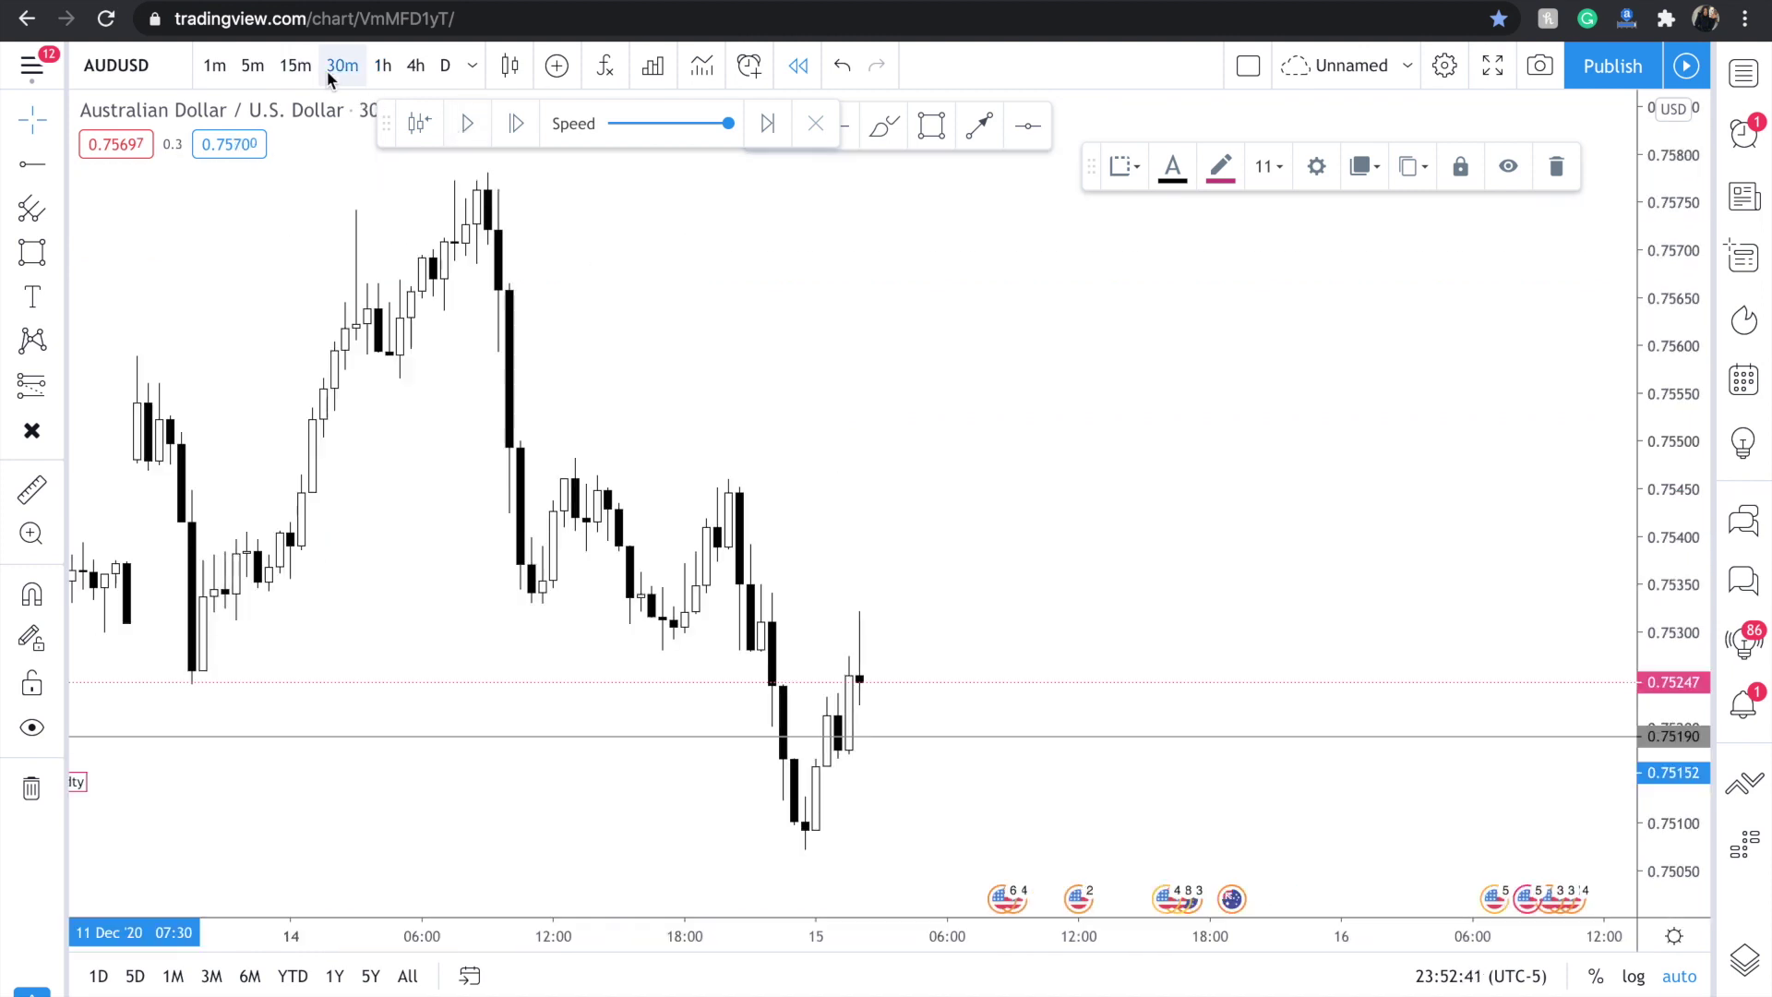
{"action": "left_click", "coordinate": [465, 127]}
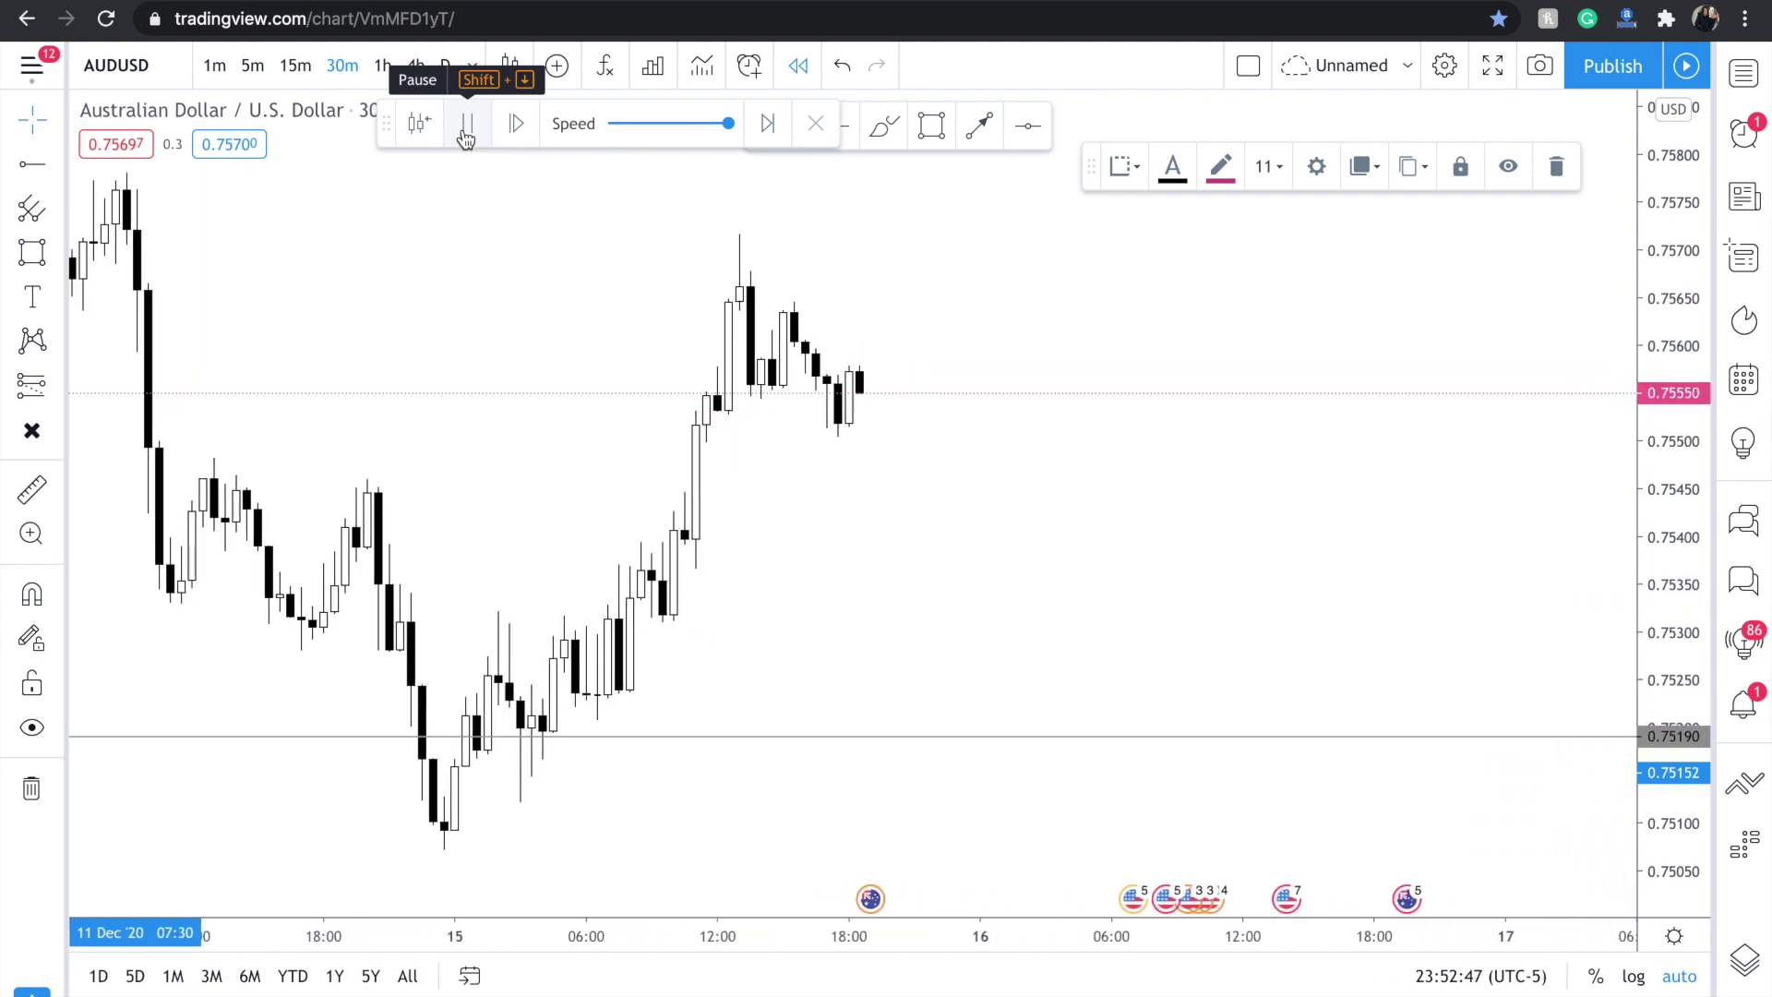
{"action": "left_click", "coordinate": [467, 136]}
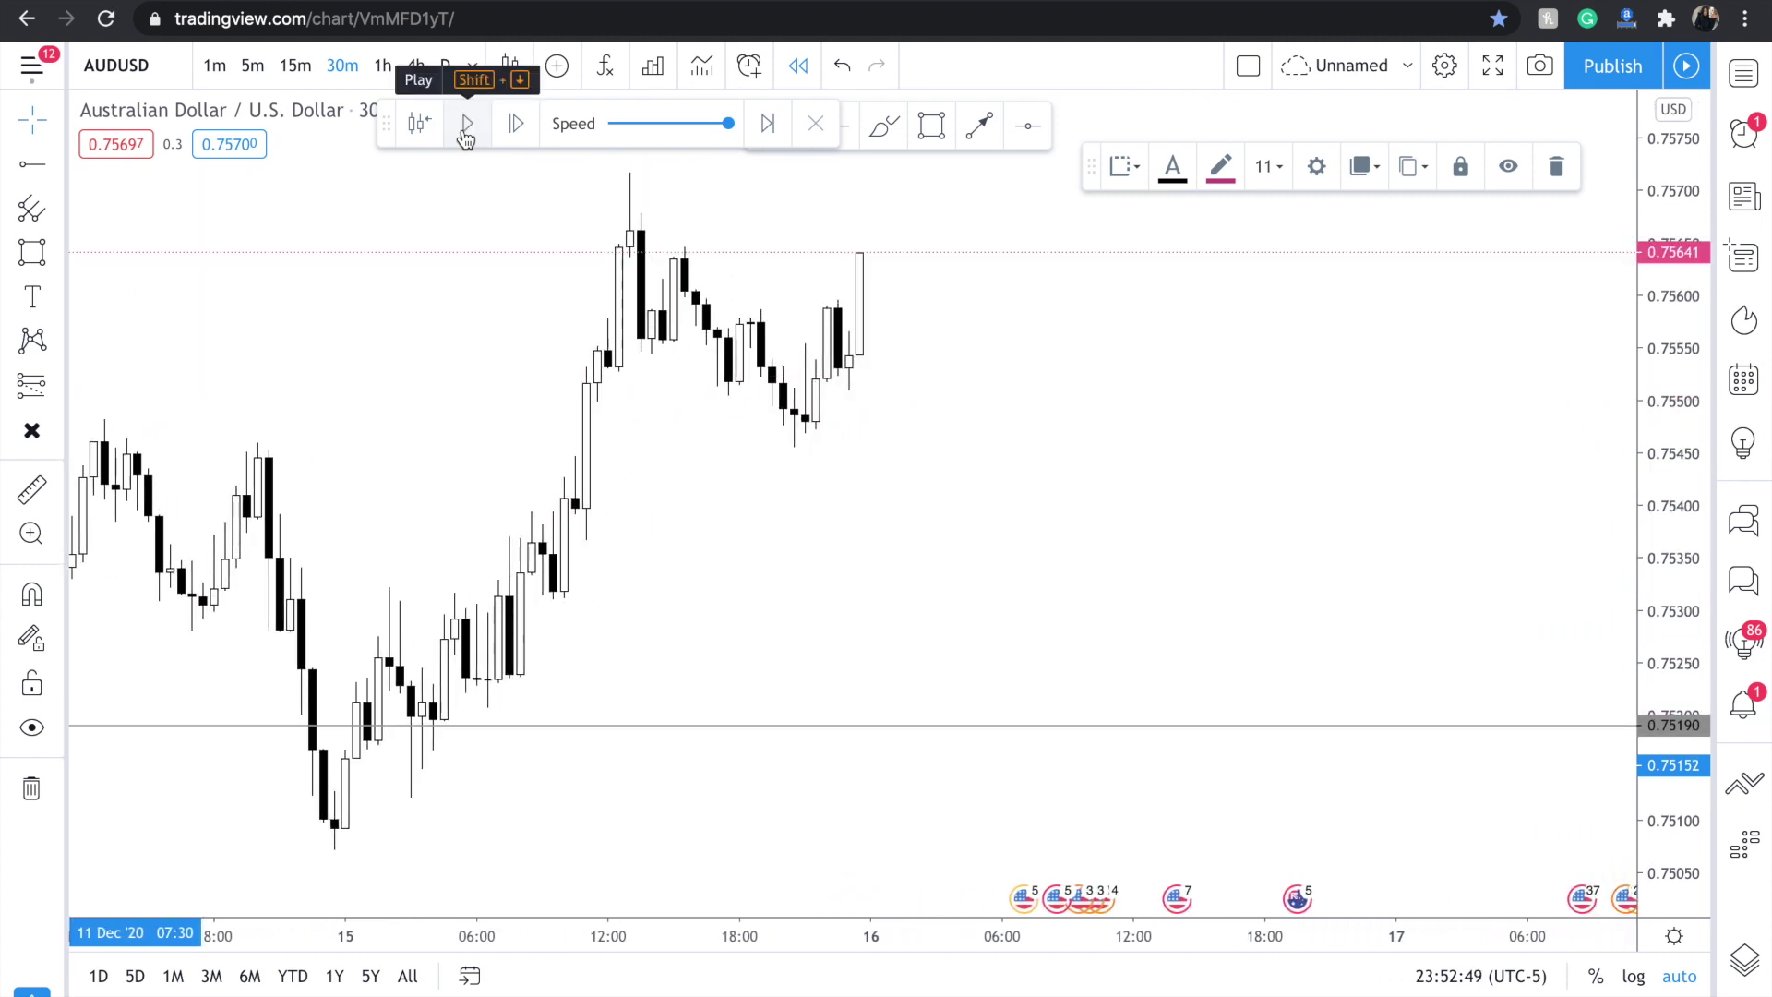
{"action": "scroll", "coordinate": [640, 336], "scroll_direction": "down", "scroll_amount": 2}
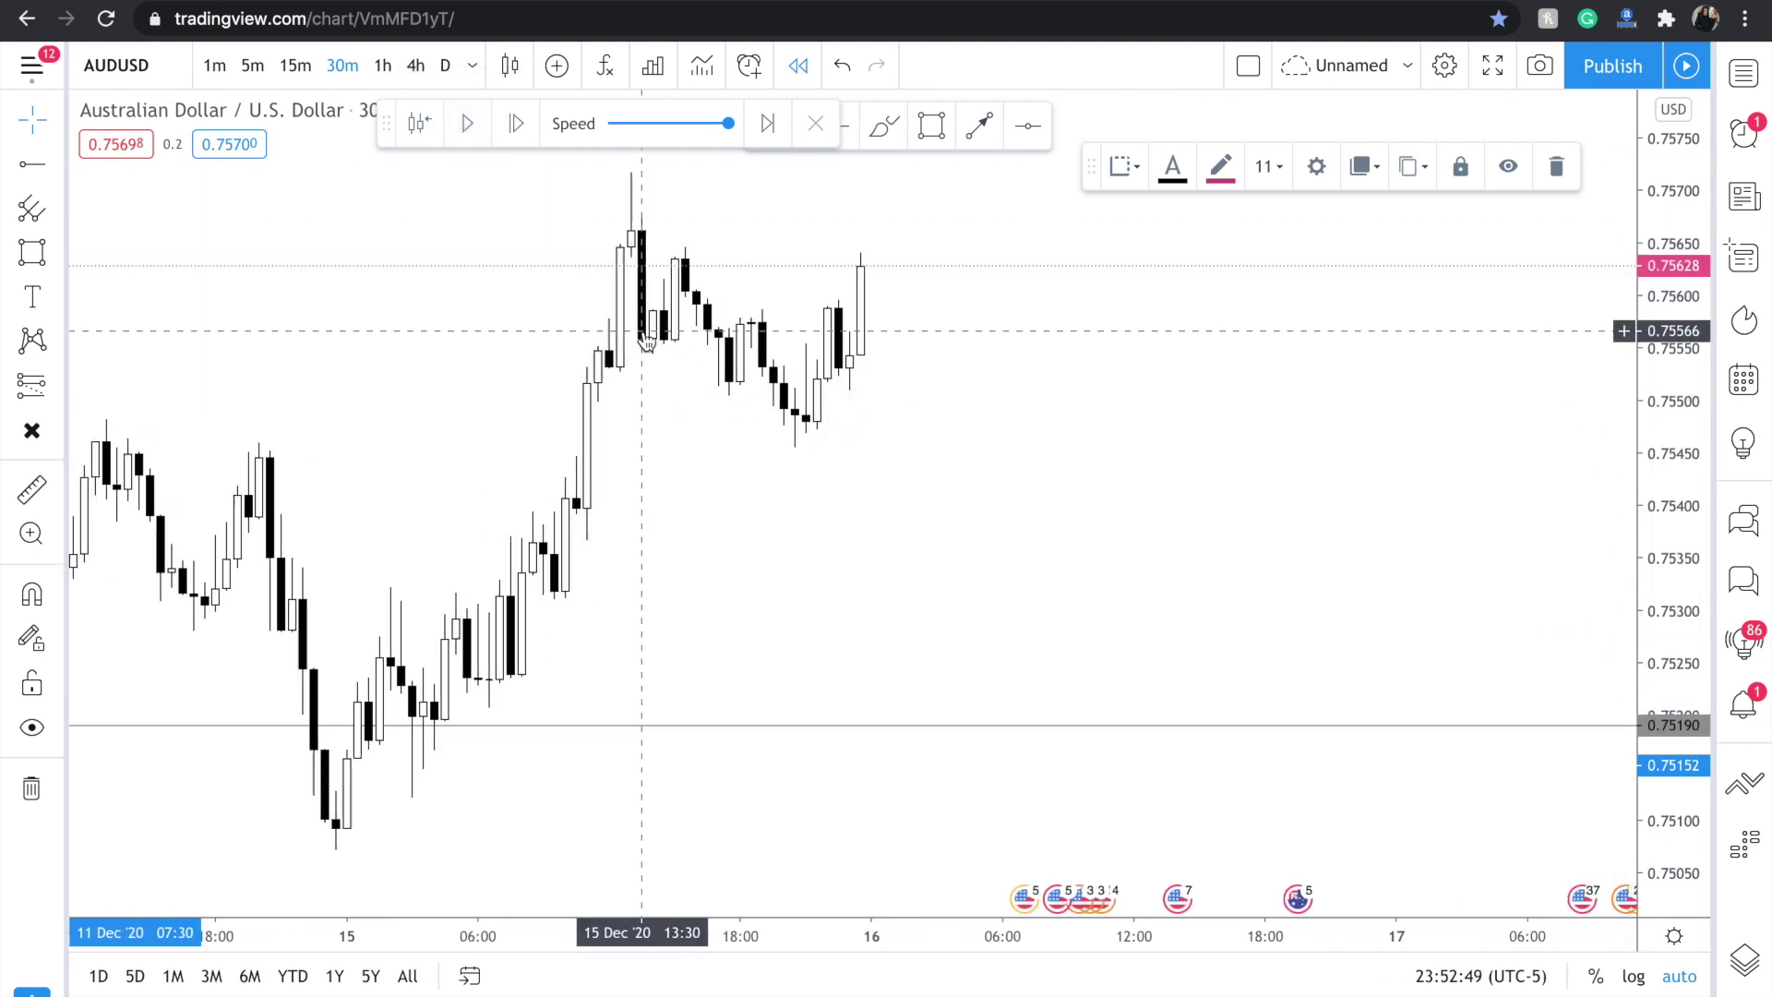
Draw a trend line from the 14 Dec 18:30 swing to the 15 Dec 12:30 high, labelled with the BOS template.
{"action": "left_click", "coordinate": [57, 166]}
{"action": "left_click", "coordinate": [129, 164]}
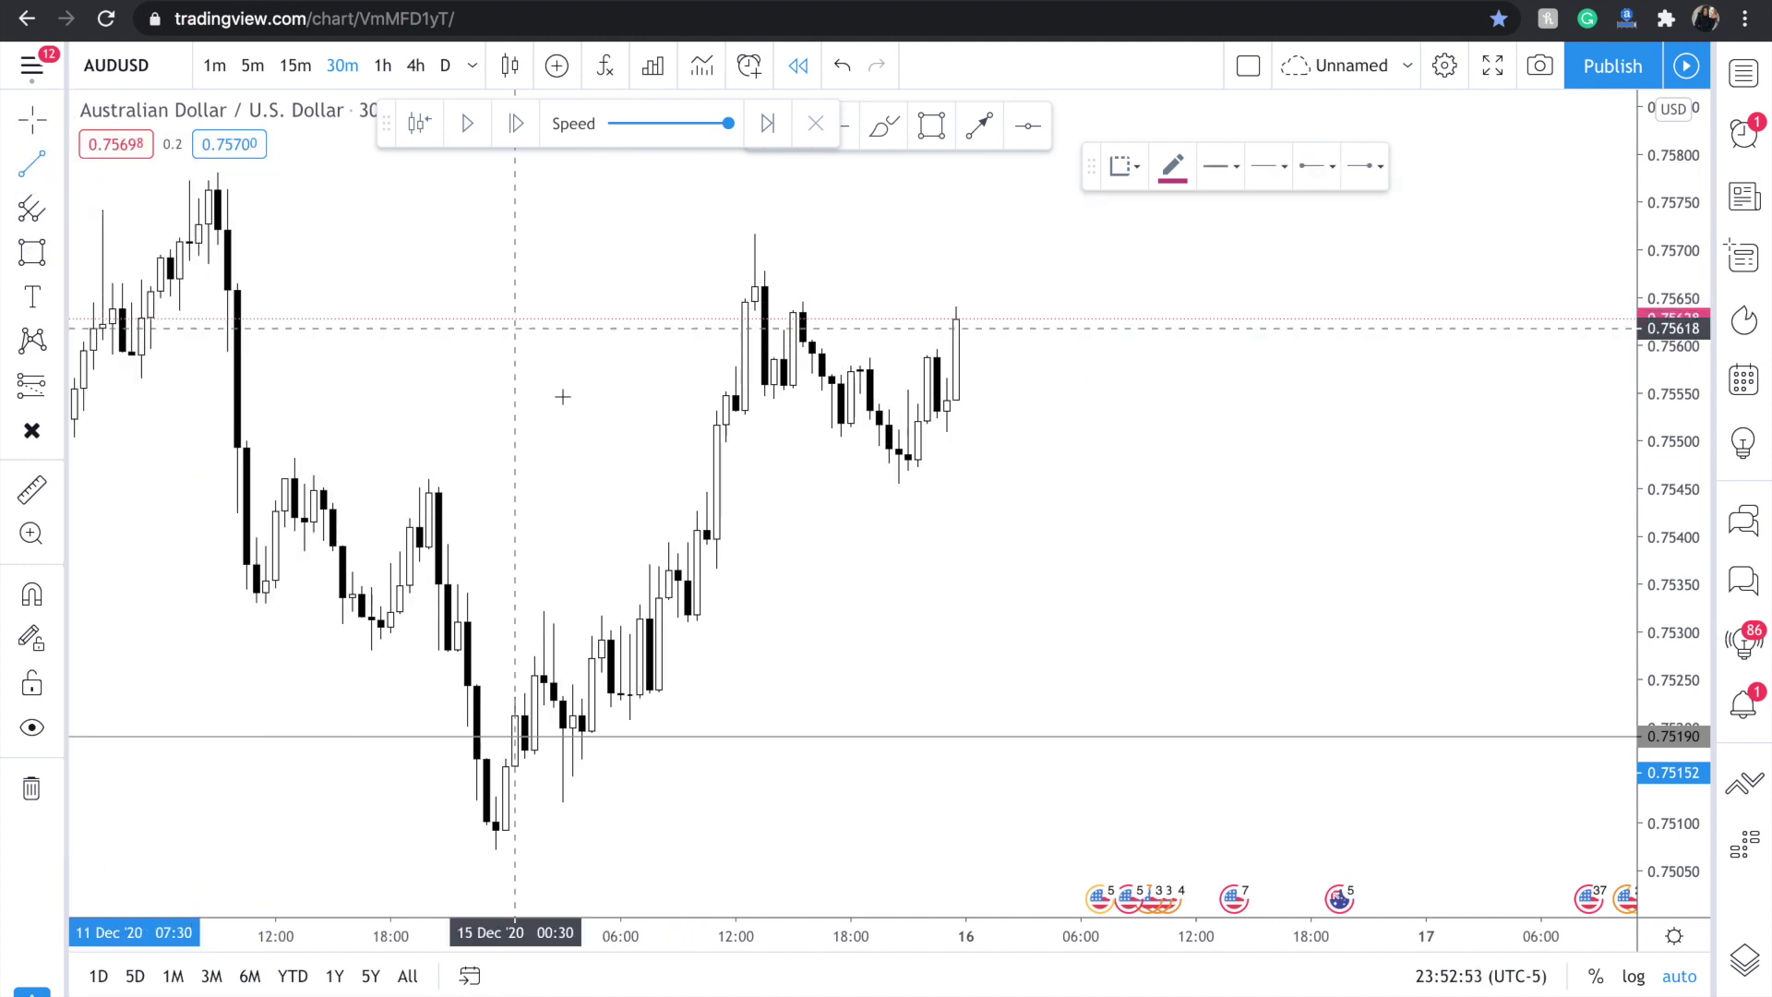
{"action": "left_click", "coordinate": [400, 486]}
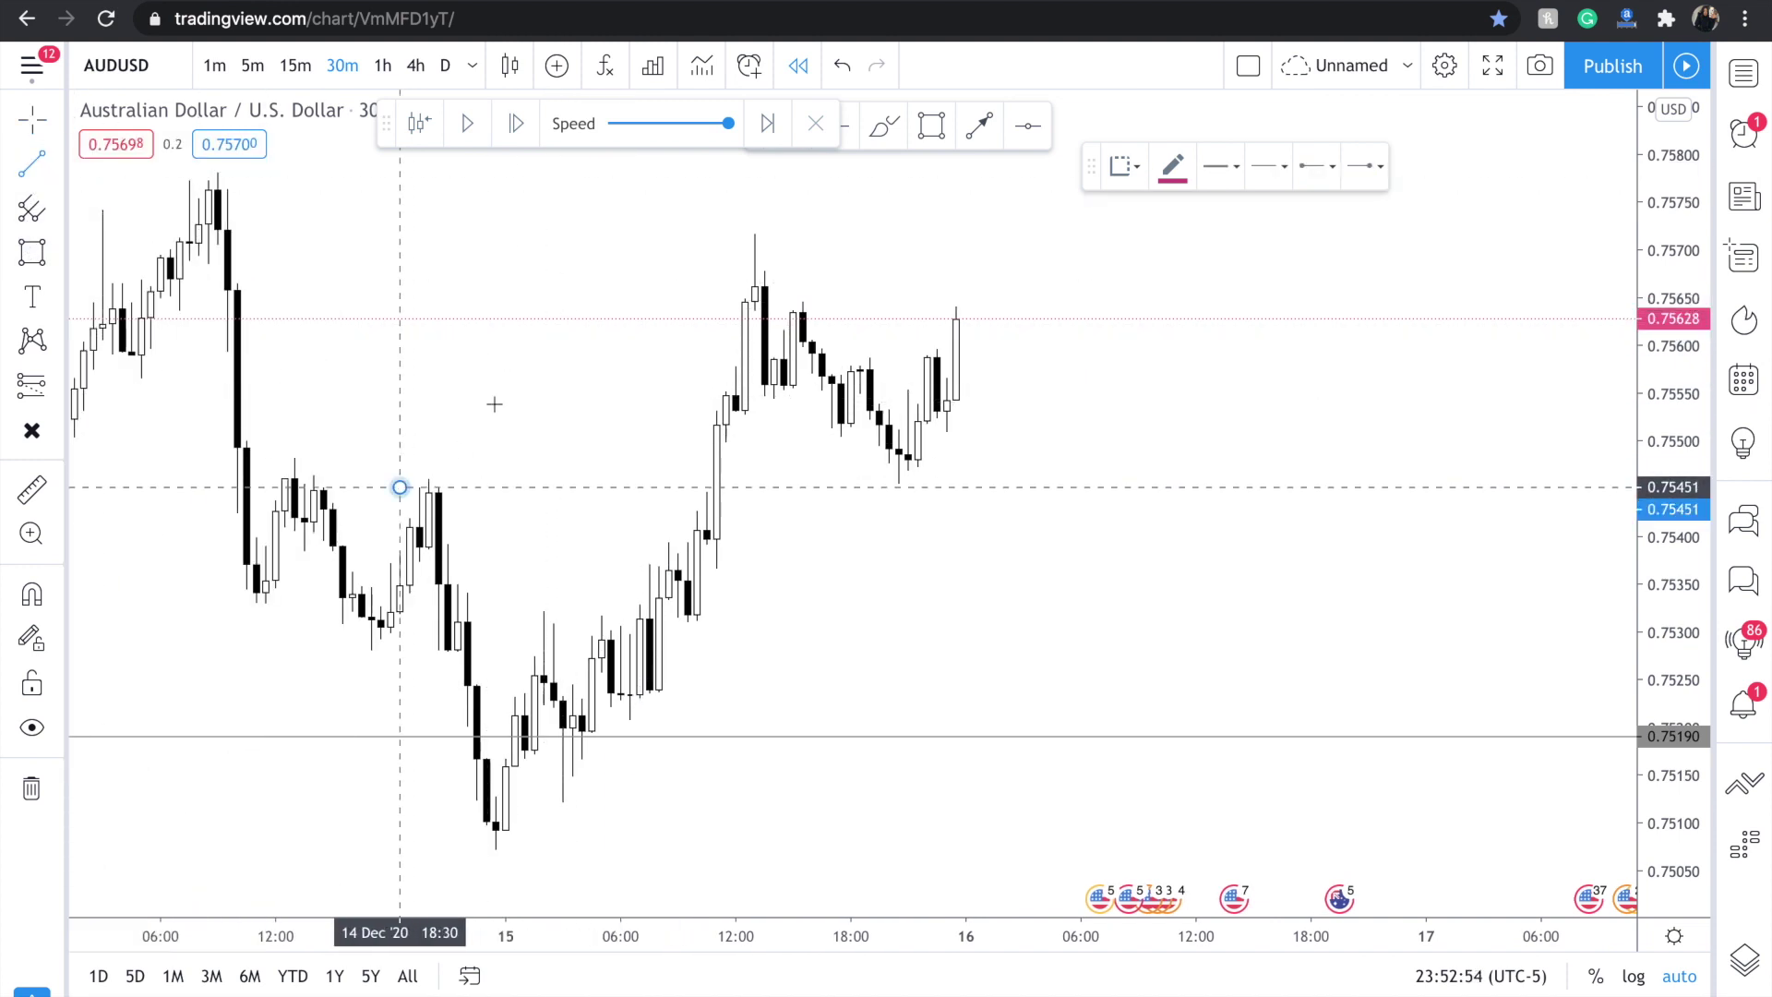
{"action": "left_click", "coordinate": [744, 242]}
{"action": "left_click", "coordinate": [1124, 171]}
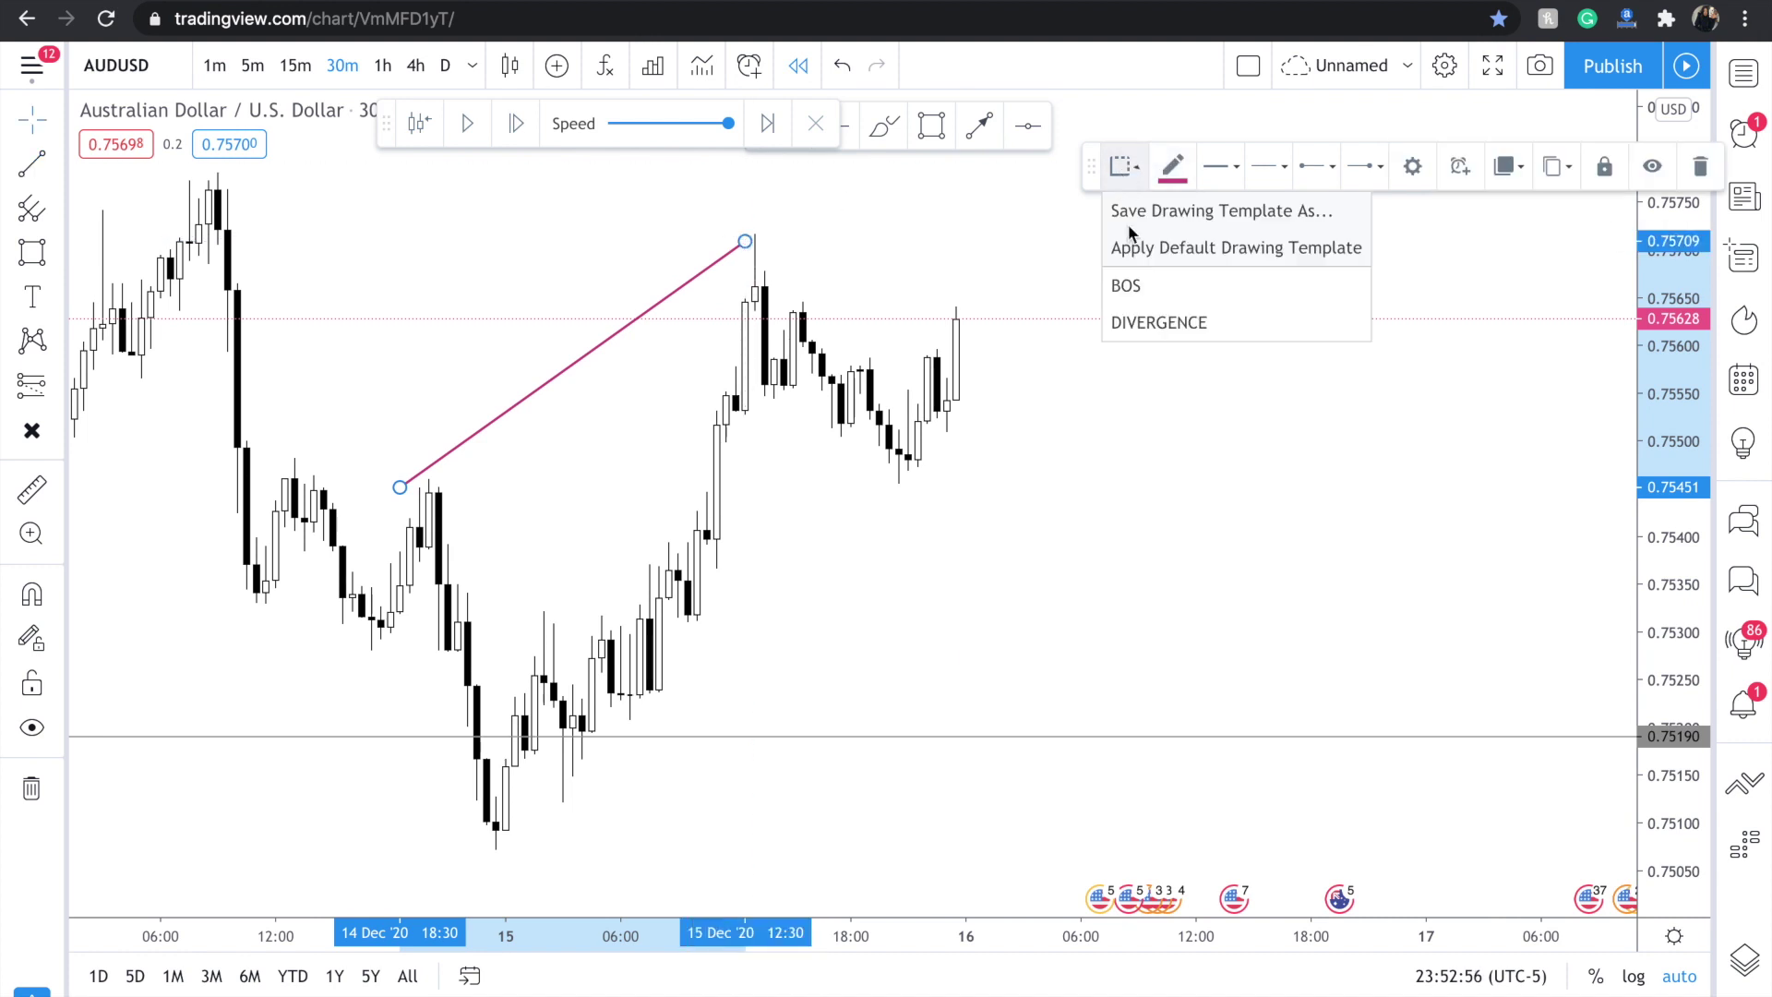
{"action": "left_click", "coordinate": [1140, 277]}
Box the zone near 0.7570, advance the replay into 16 Dec, and box the 0.7545–0.7547 zone.
{"action": "left_click", "coordinate": [32, 252]}
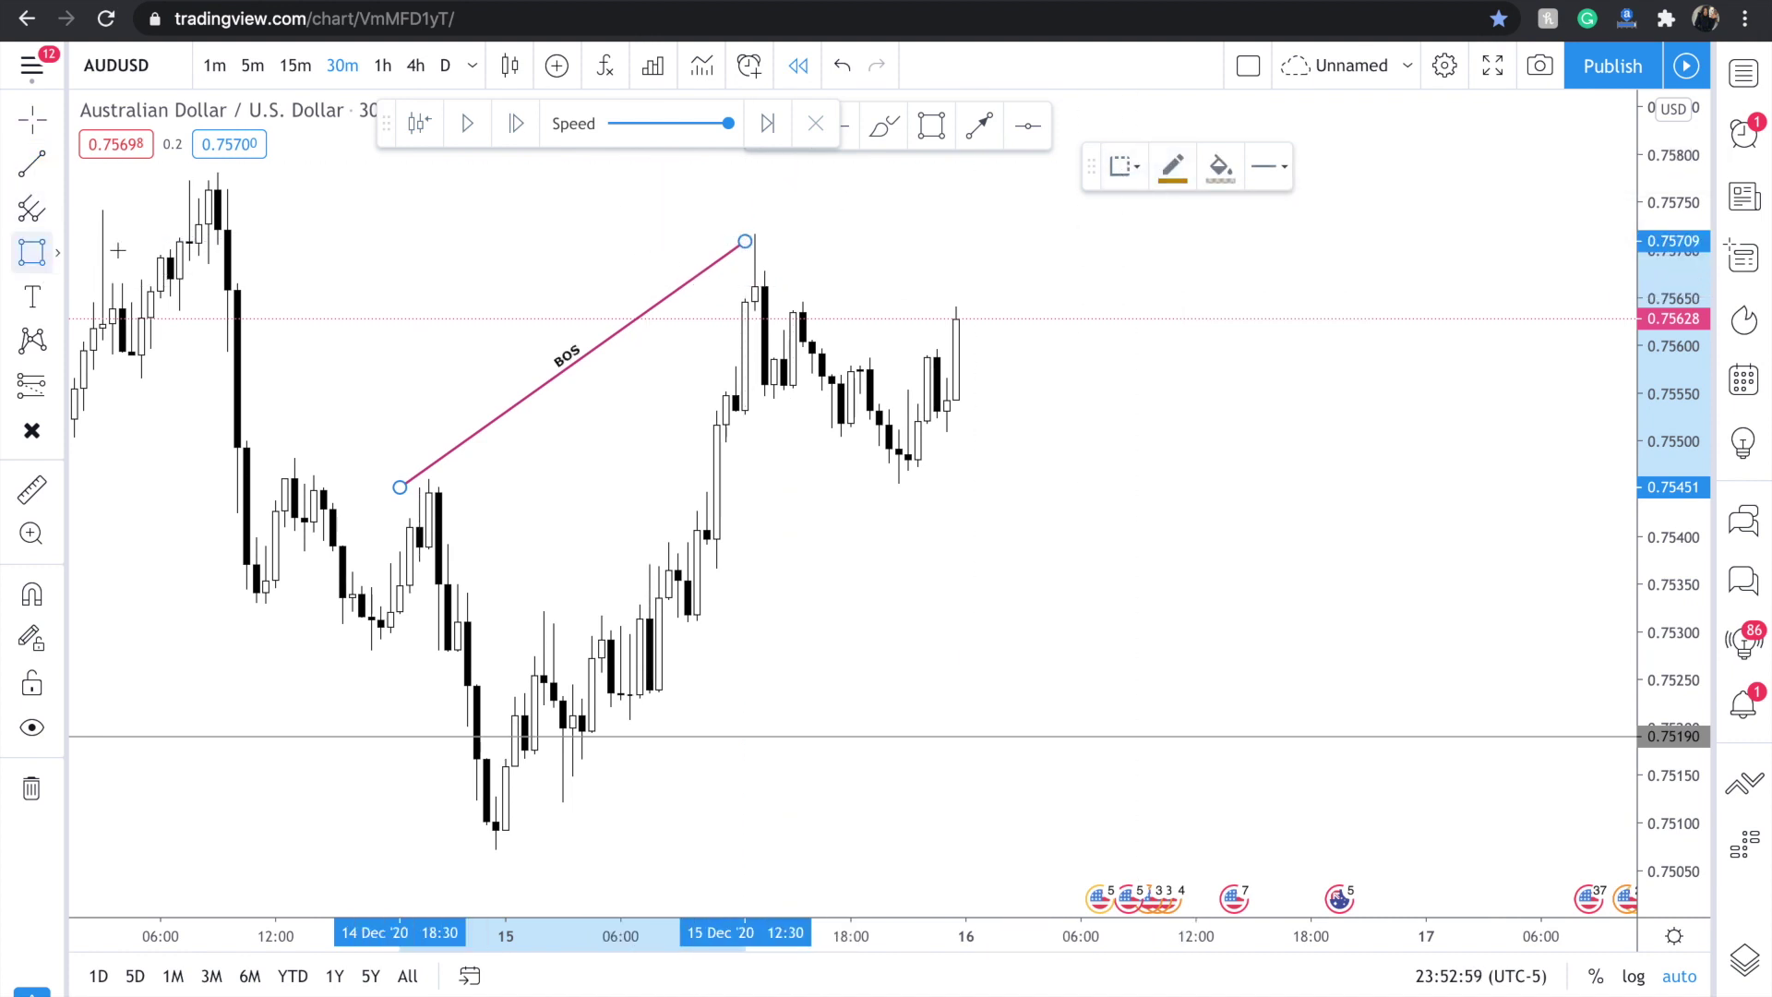
{"action": "mouse_move", "coordinate": [218, 247]}
{"action": "left_mouse_down"}
{"action": "mouse_move", "coordinate": [462, 284]}
{"action": "mouse_move", "coordinate": [841, 259]}
{"action": "left_mouse_up"}
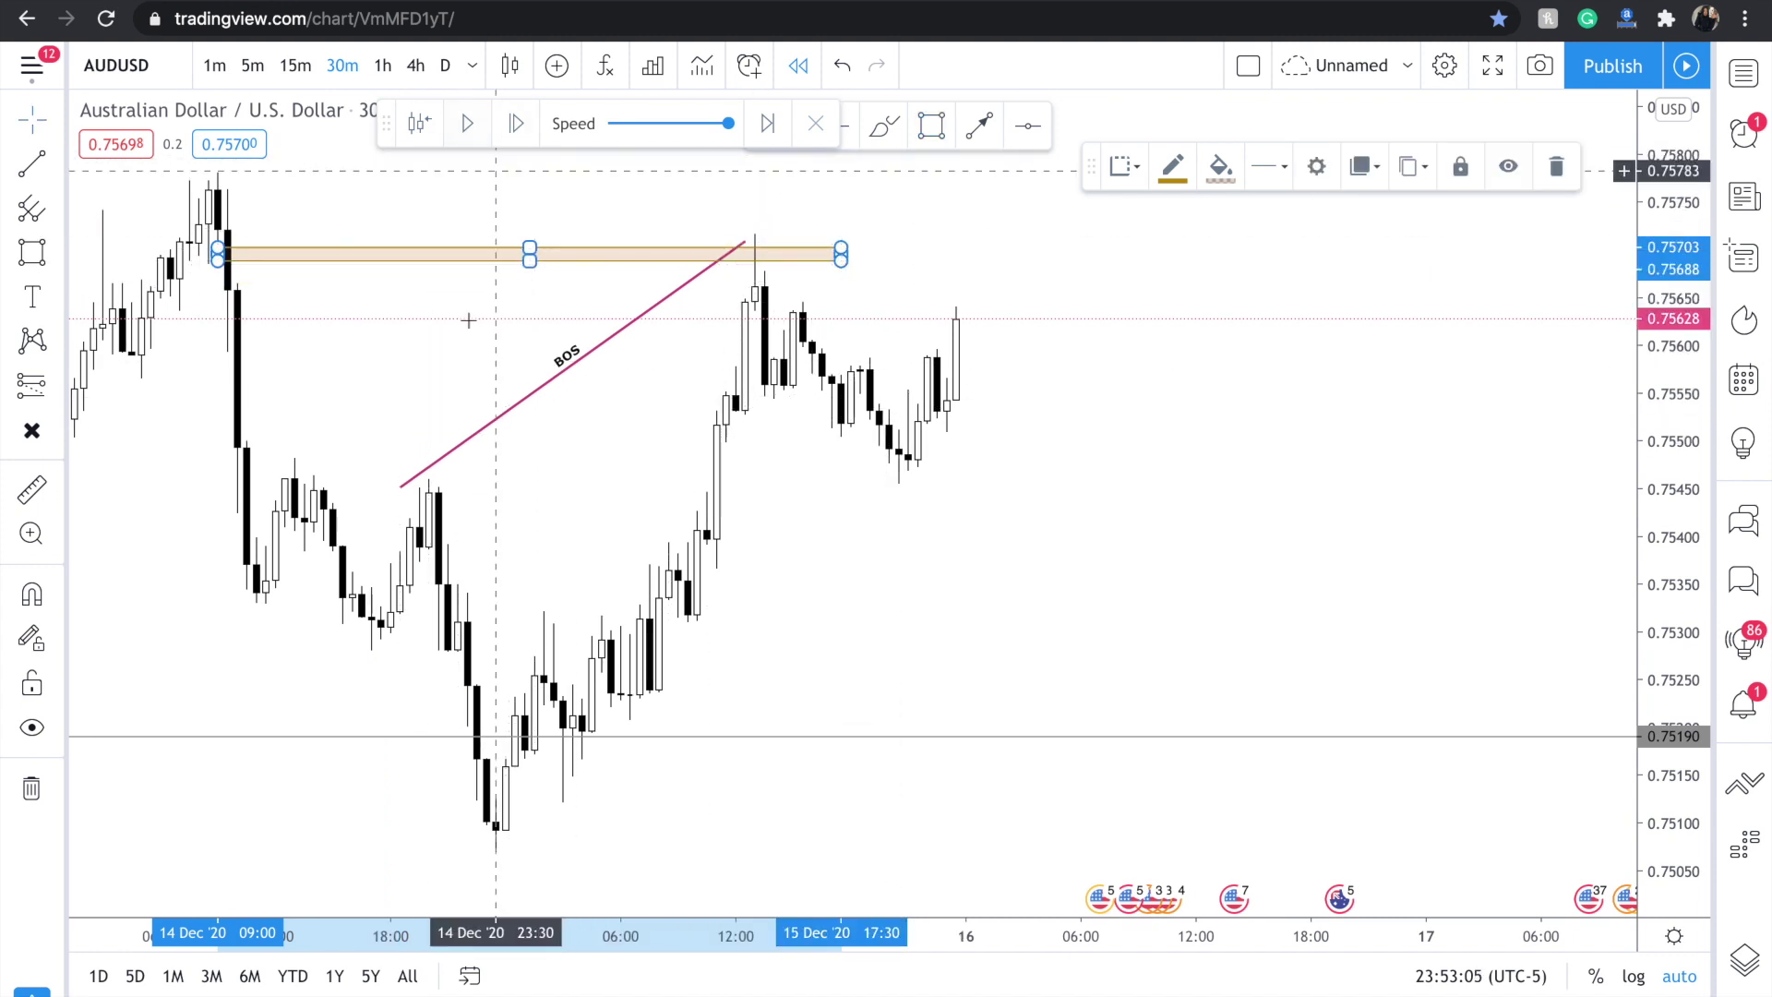
{"action": "left_click", "coordinate": [469, 130]}
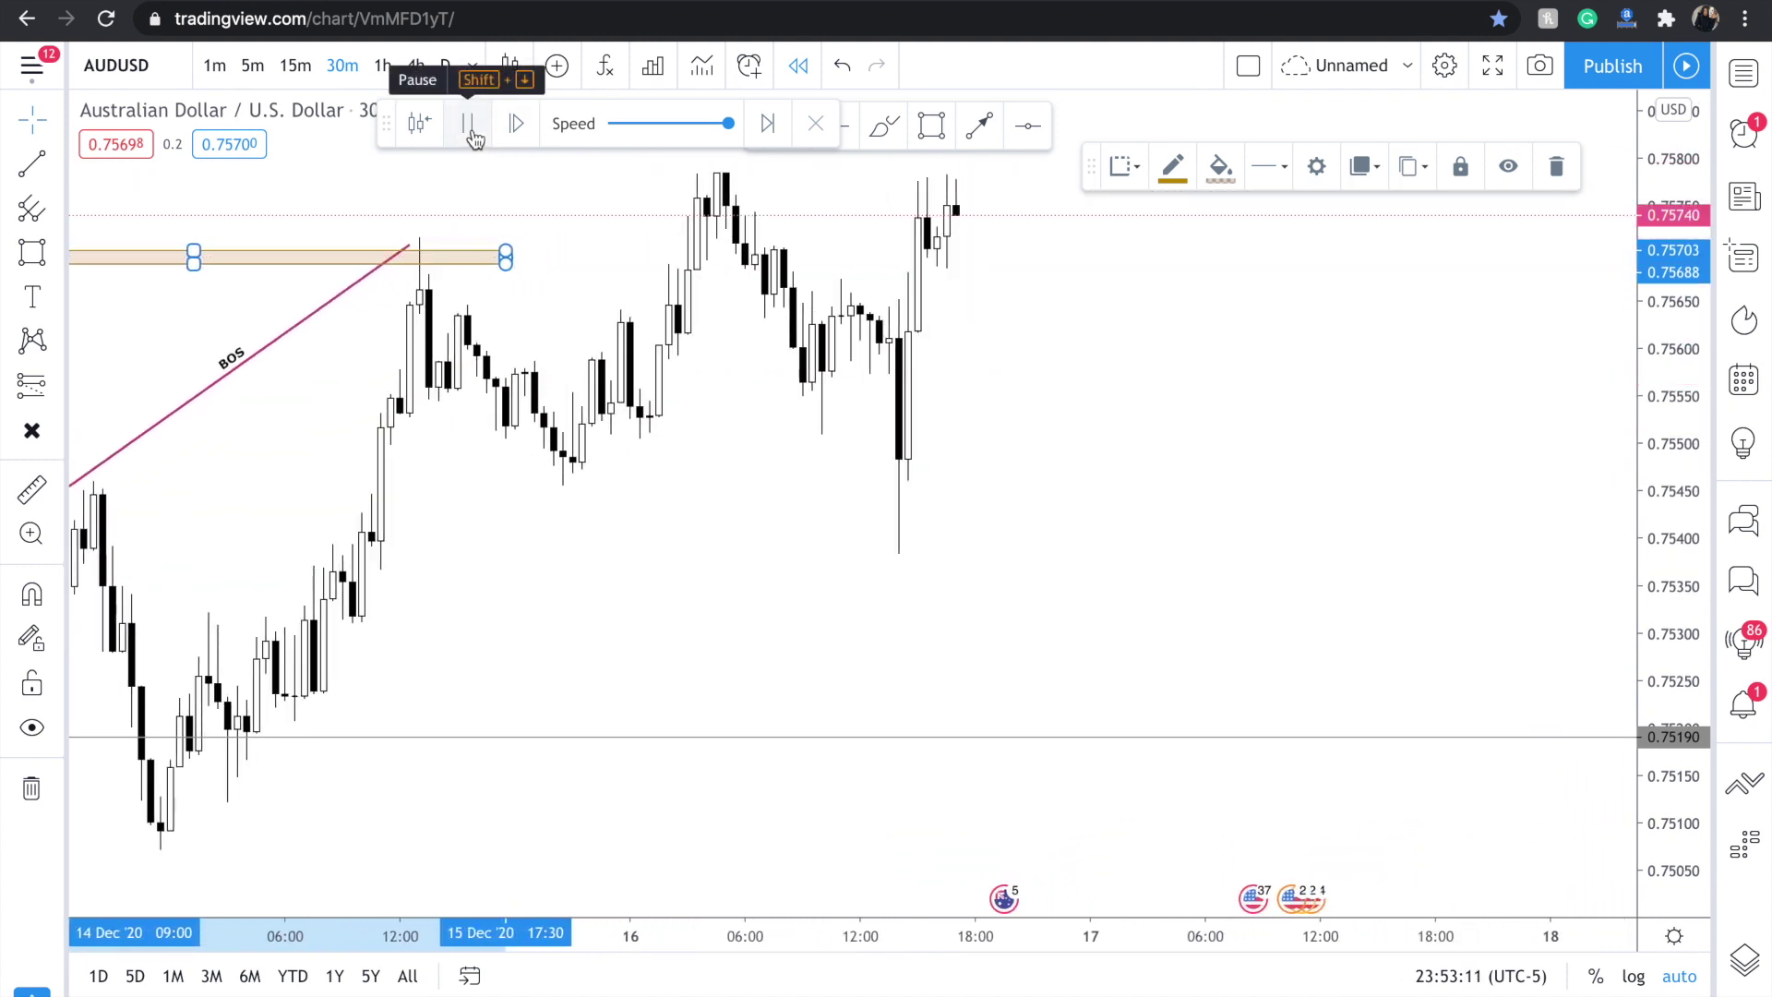
{"action": "left_click", "coordinate": [469, 126]}
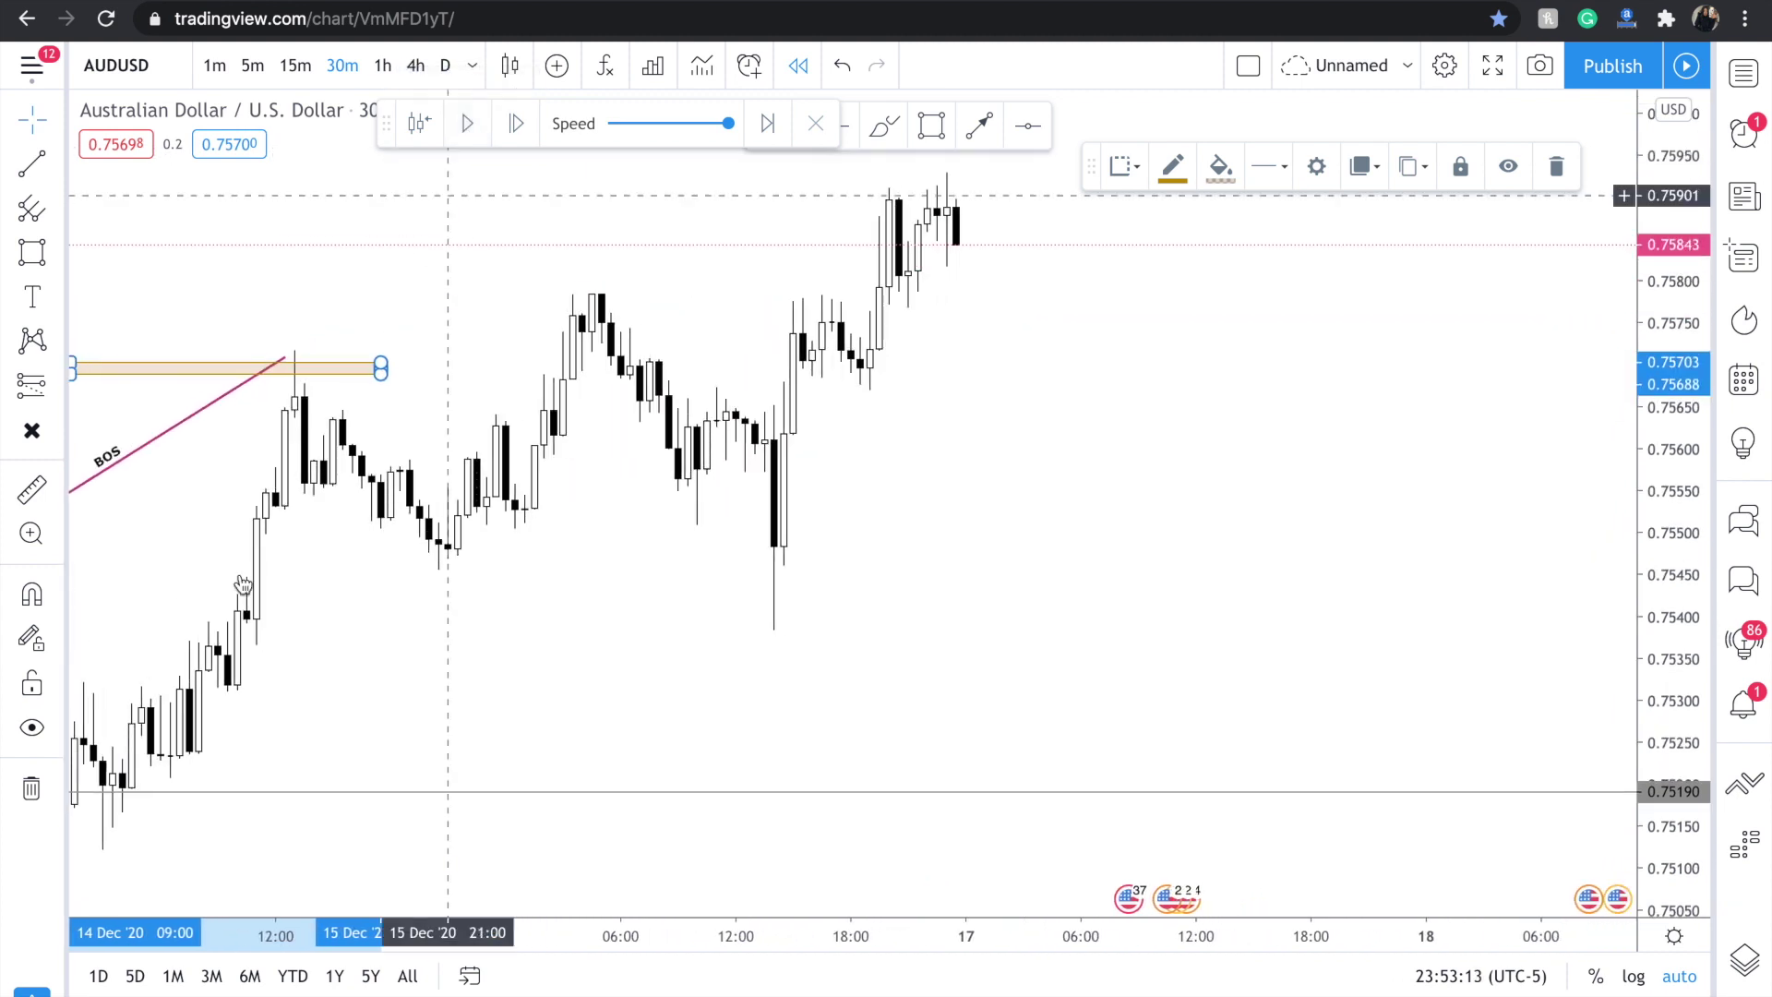
{"action": "scroll", "coordinate": [300, 491], "scroll_direction": "left", "scroll_amount": 5}
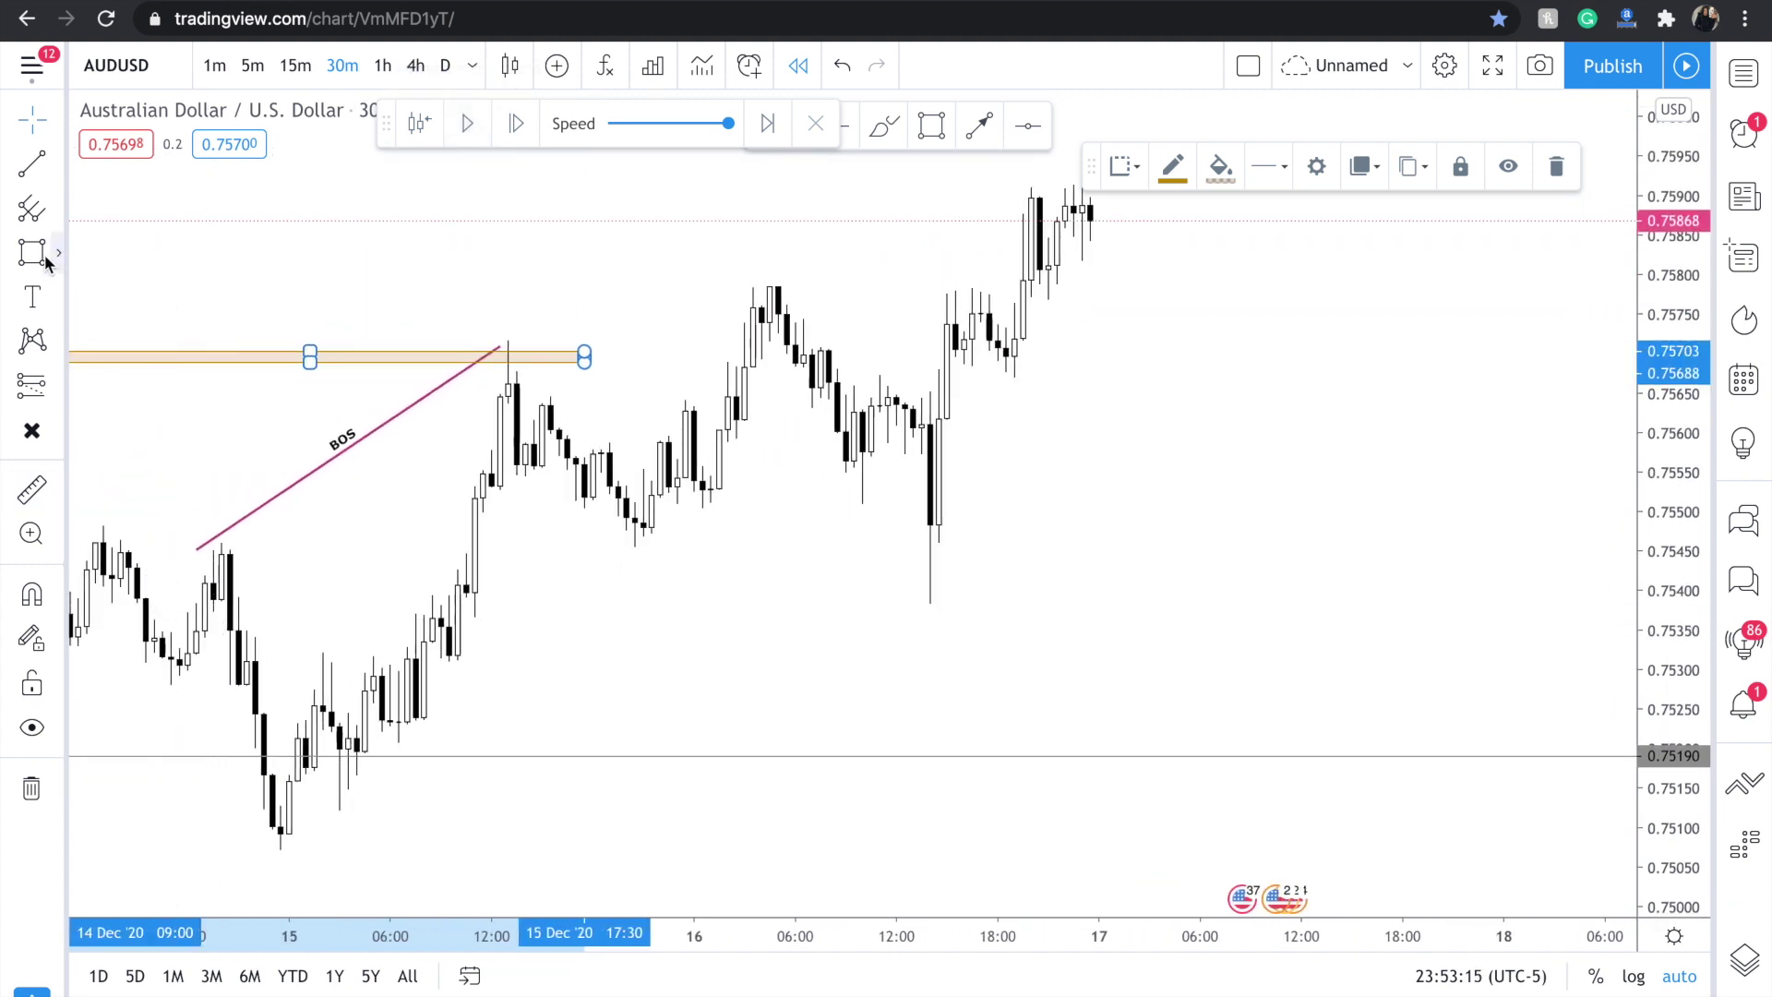
{"action": "scroll", "coordinate": [516, 355], "scroll_direction": "left", "scroll_amount": 3}
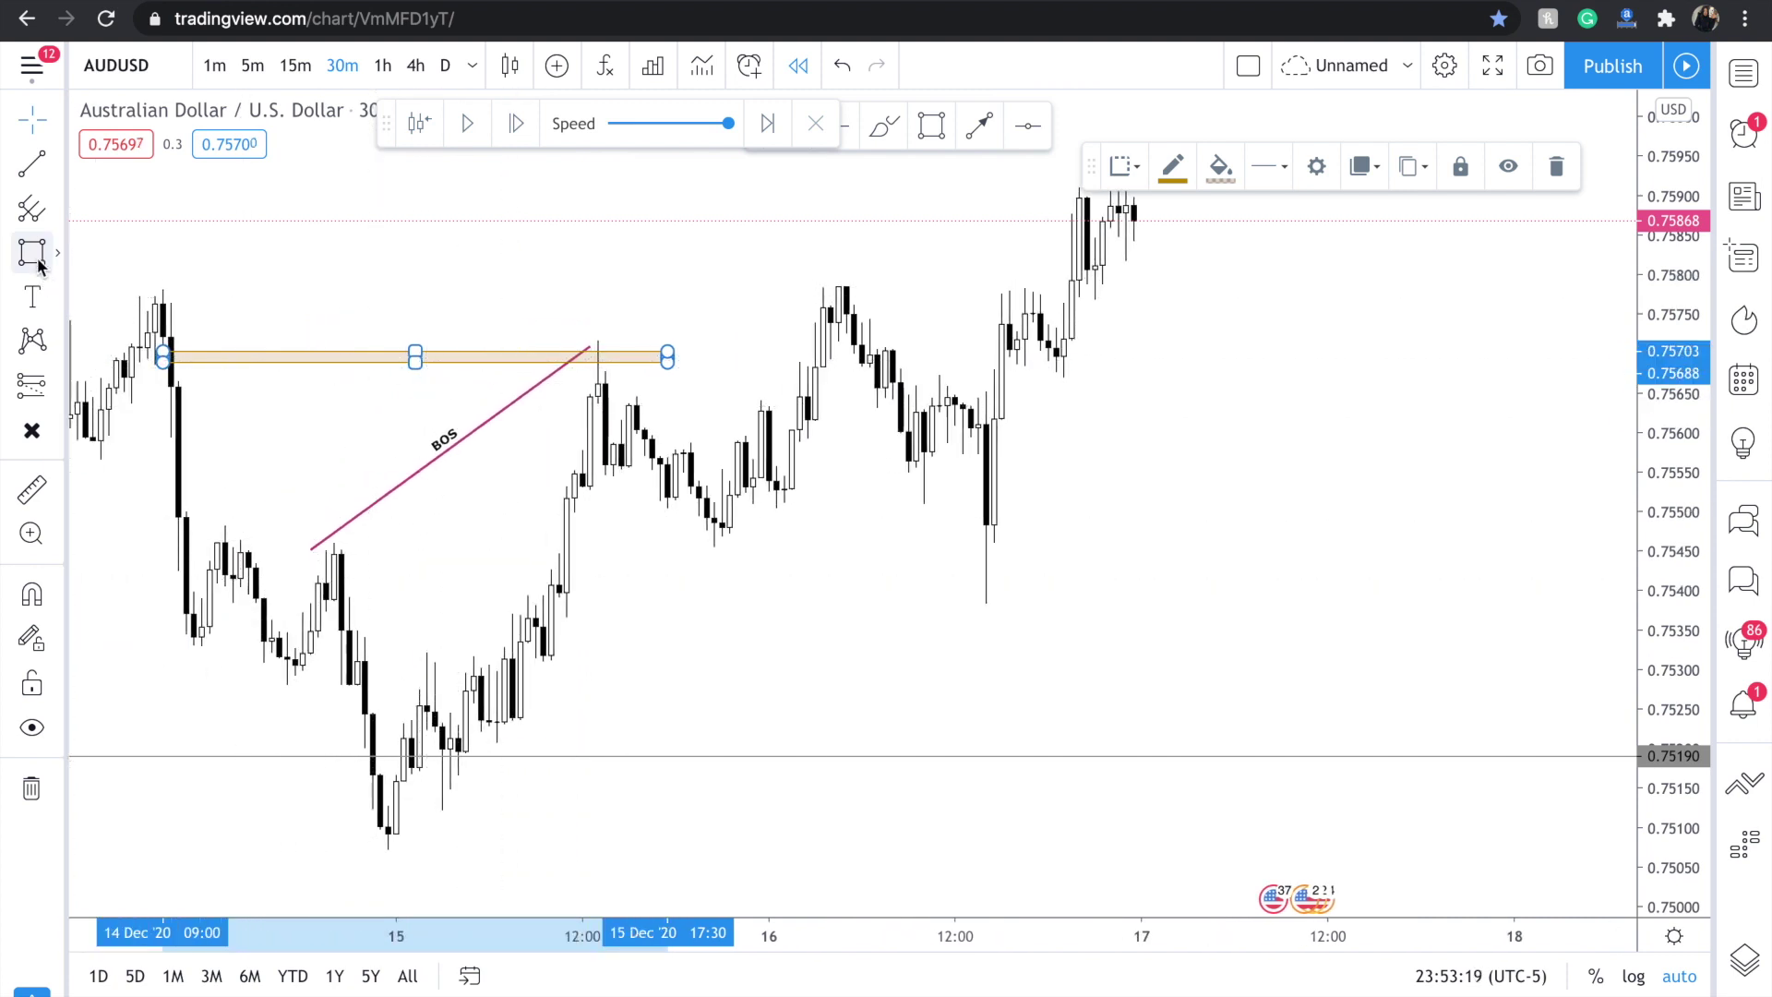
{"action": "left_click_drag", "start_coordinate": [544, 548], "coordinate": [986, 533]}
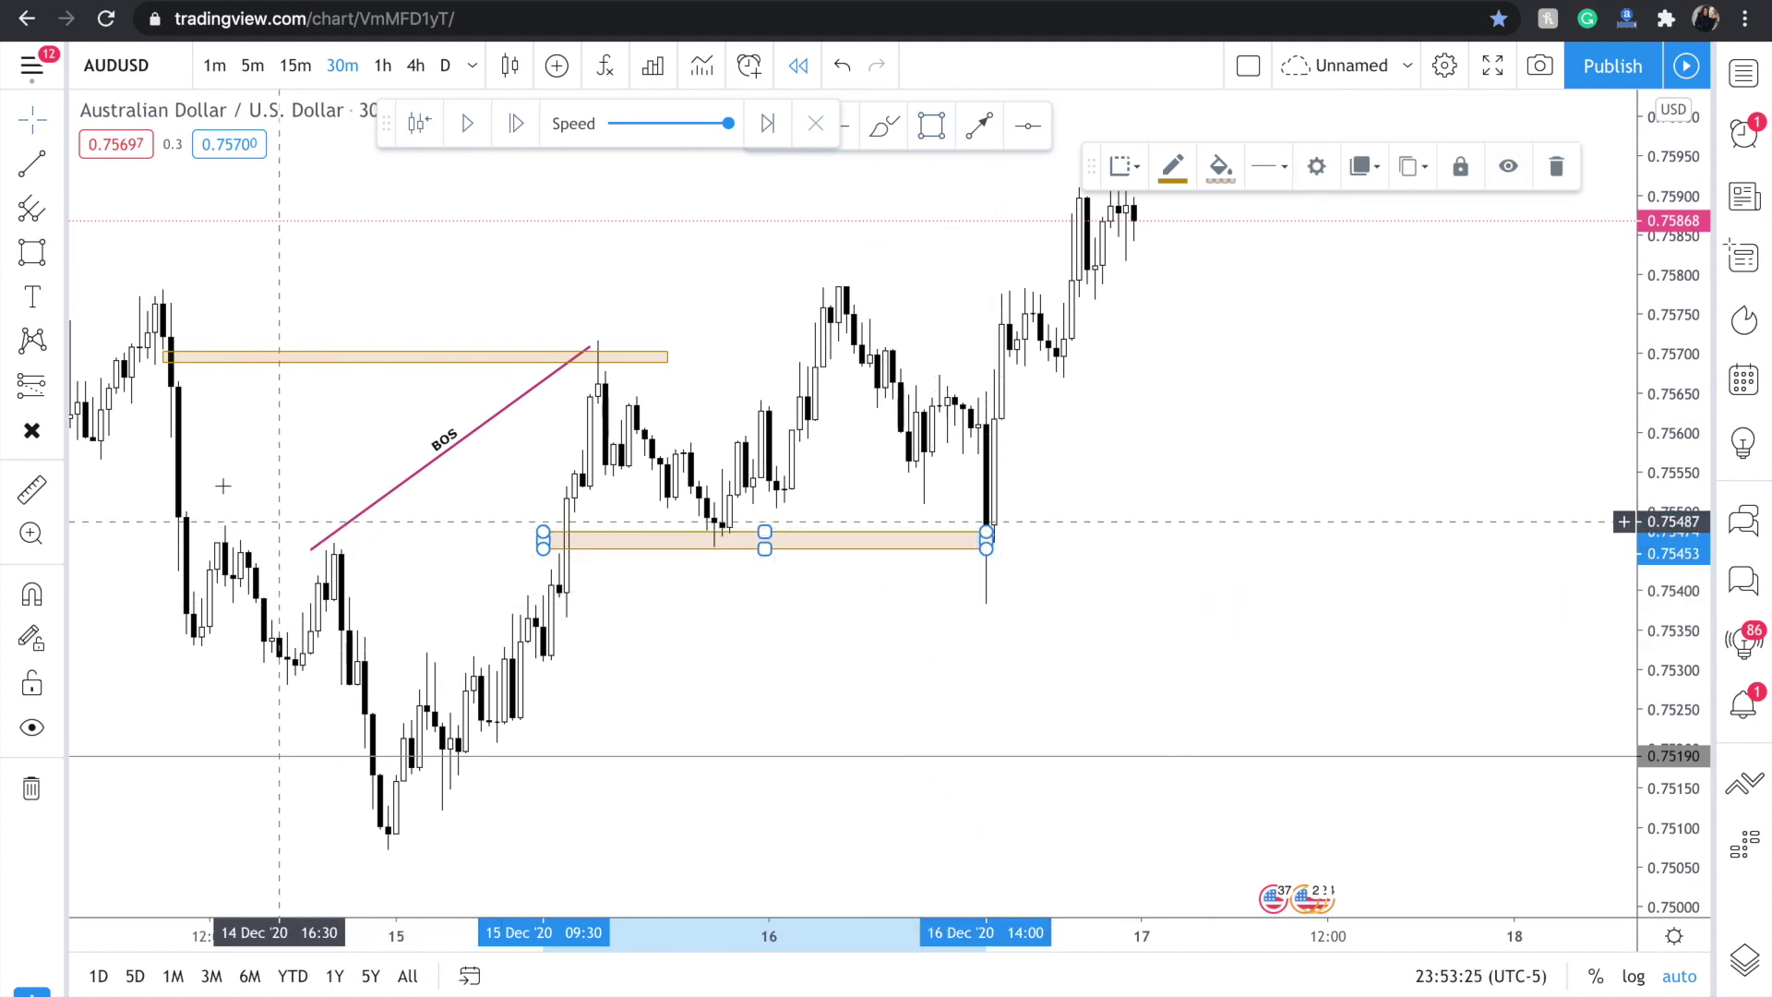
Mark 0.75373 with a horizontal ray and resume the replay into 20 Dec.
{"action": "left_click", "coordinate": [58, 168]}
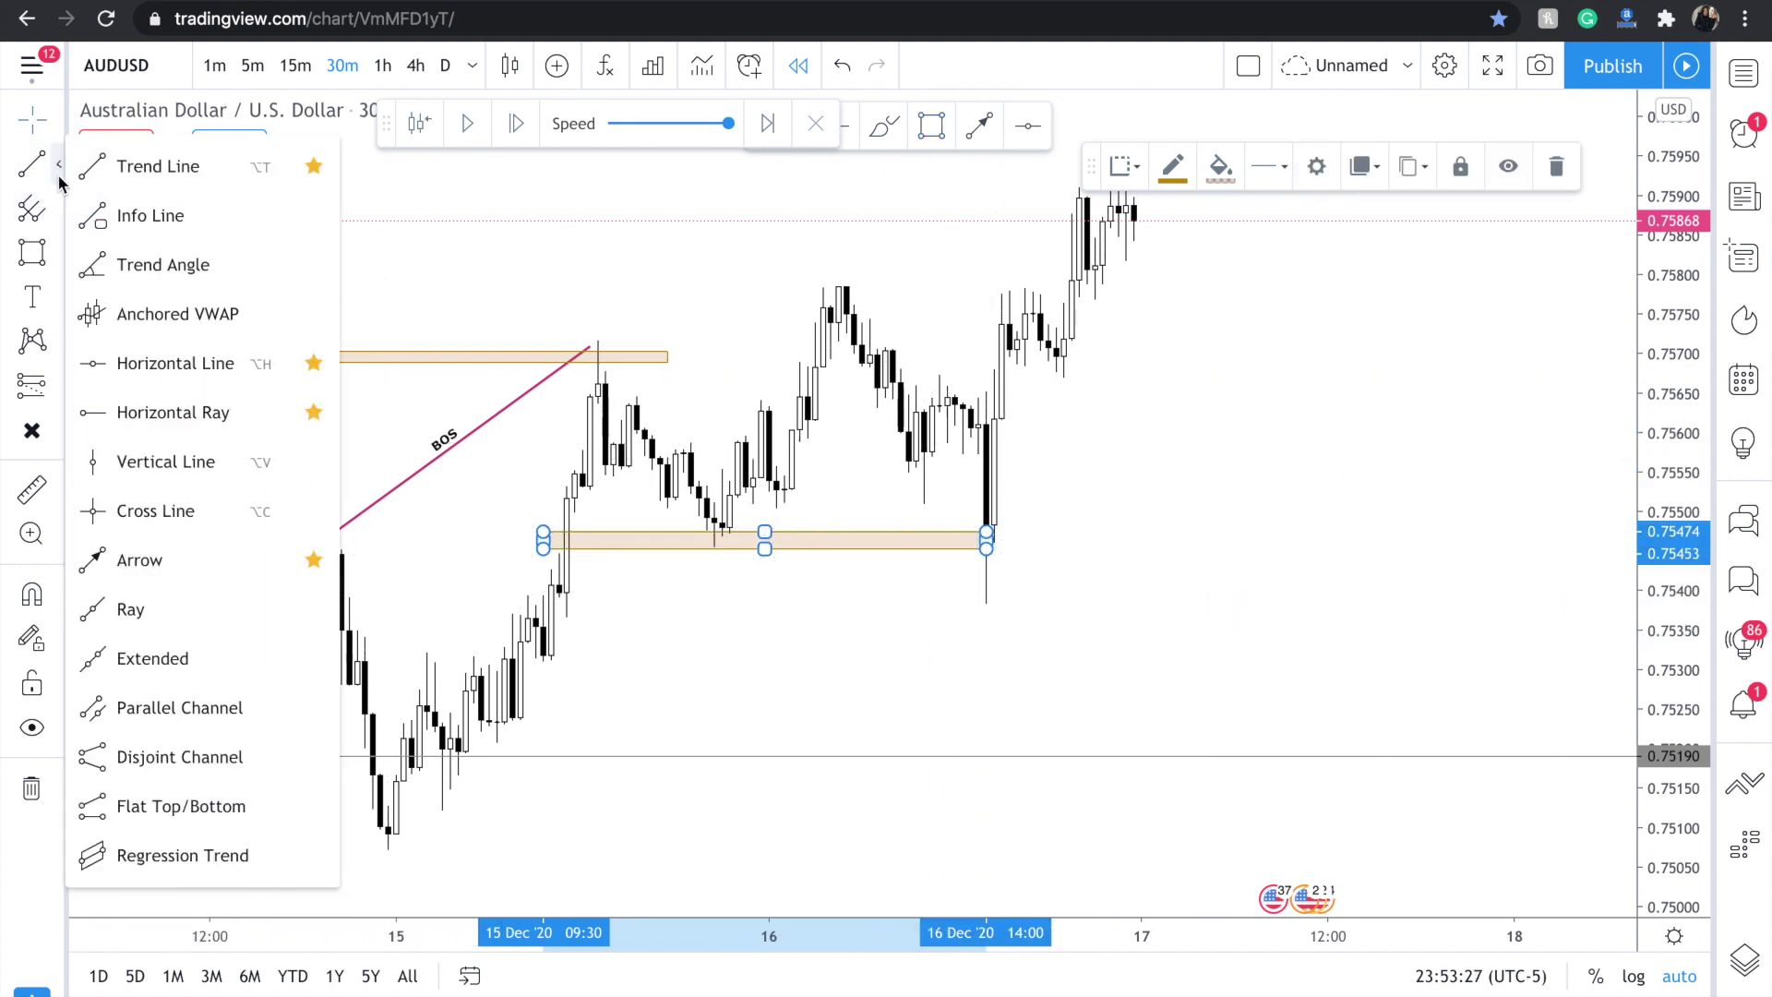
{"action": "left_click", "coordinate": [120, 411]}
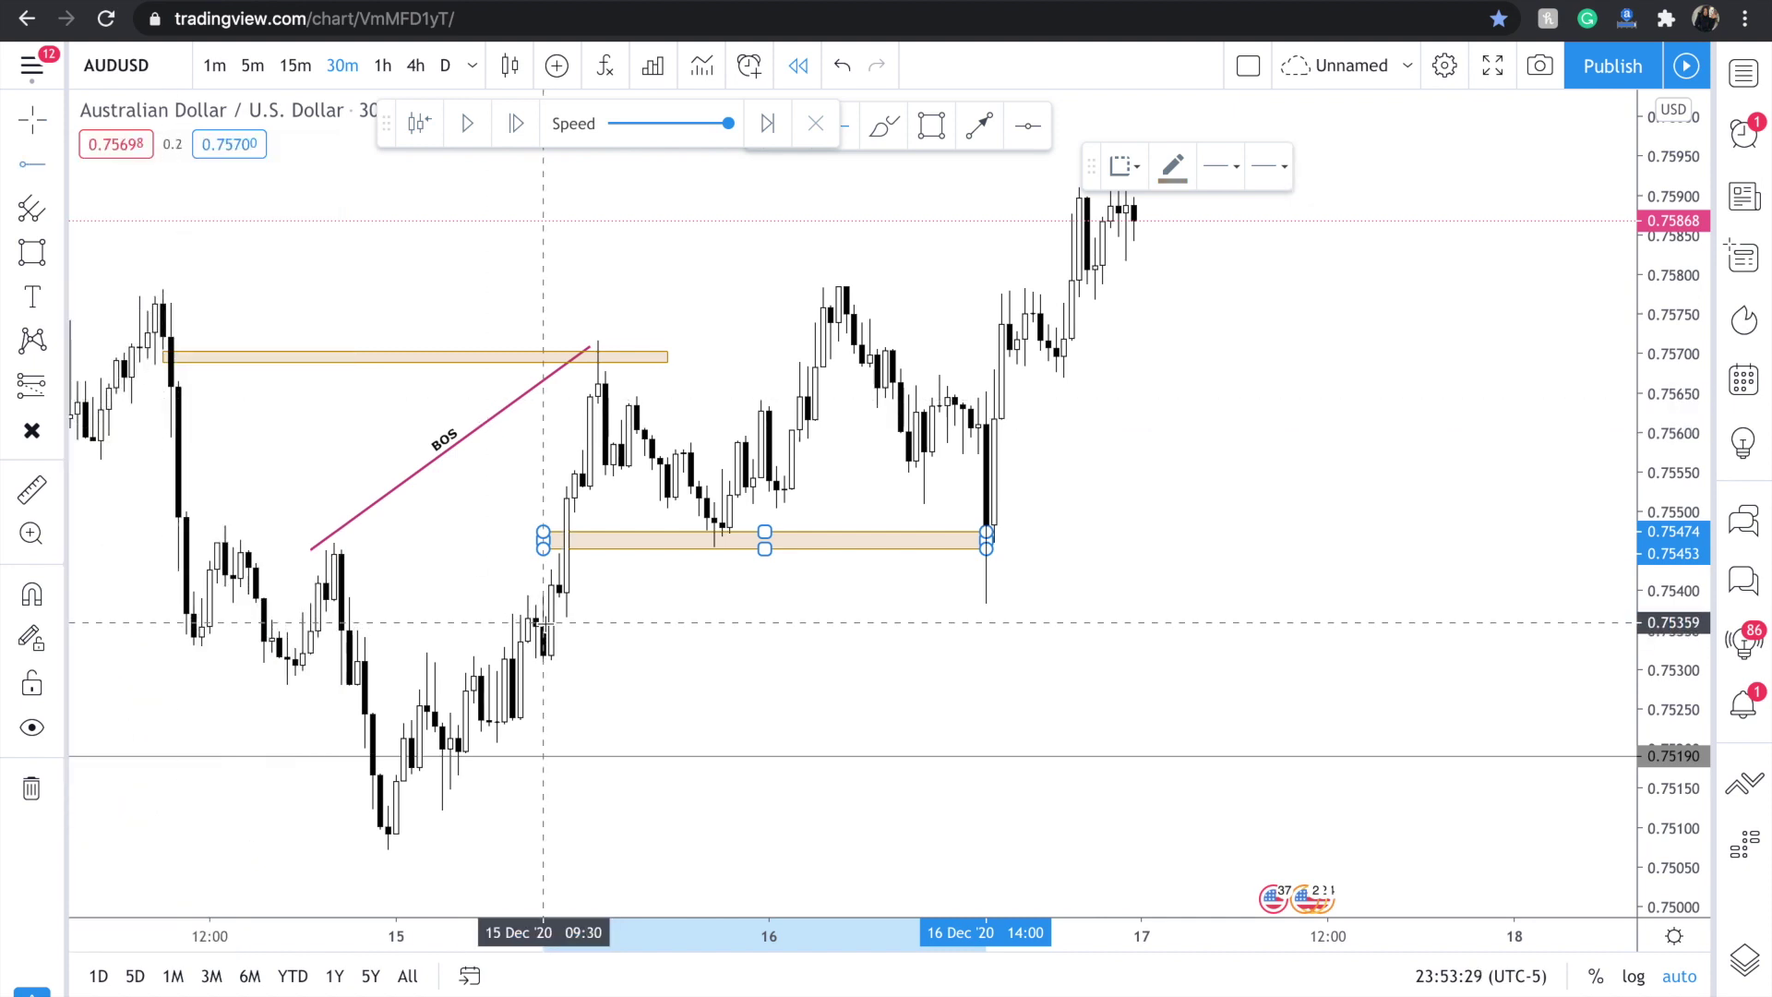
{"action": "left_click", "coordinate": [543, 612]}
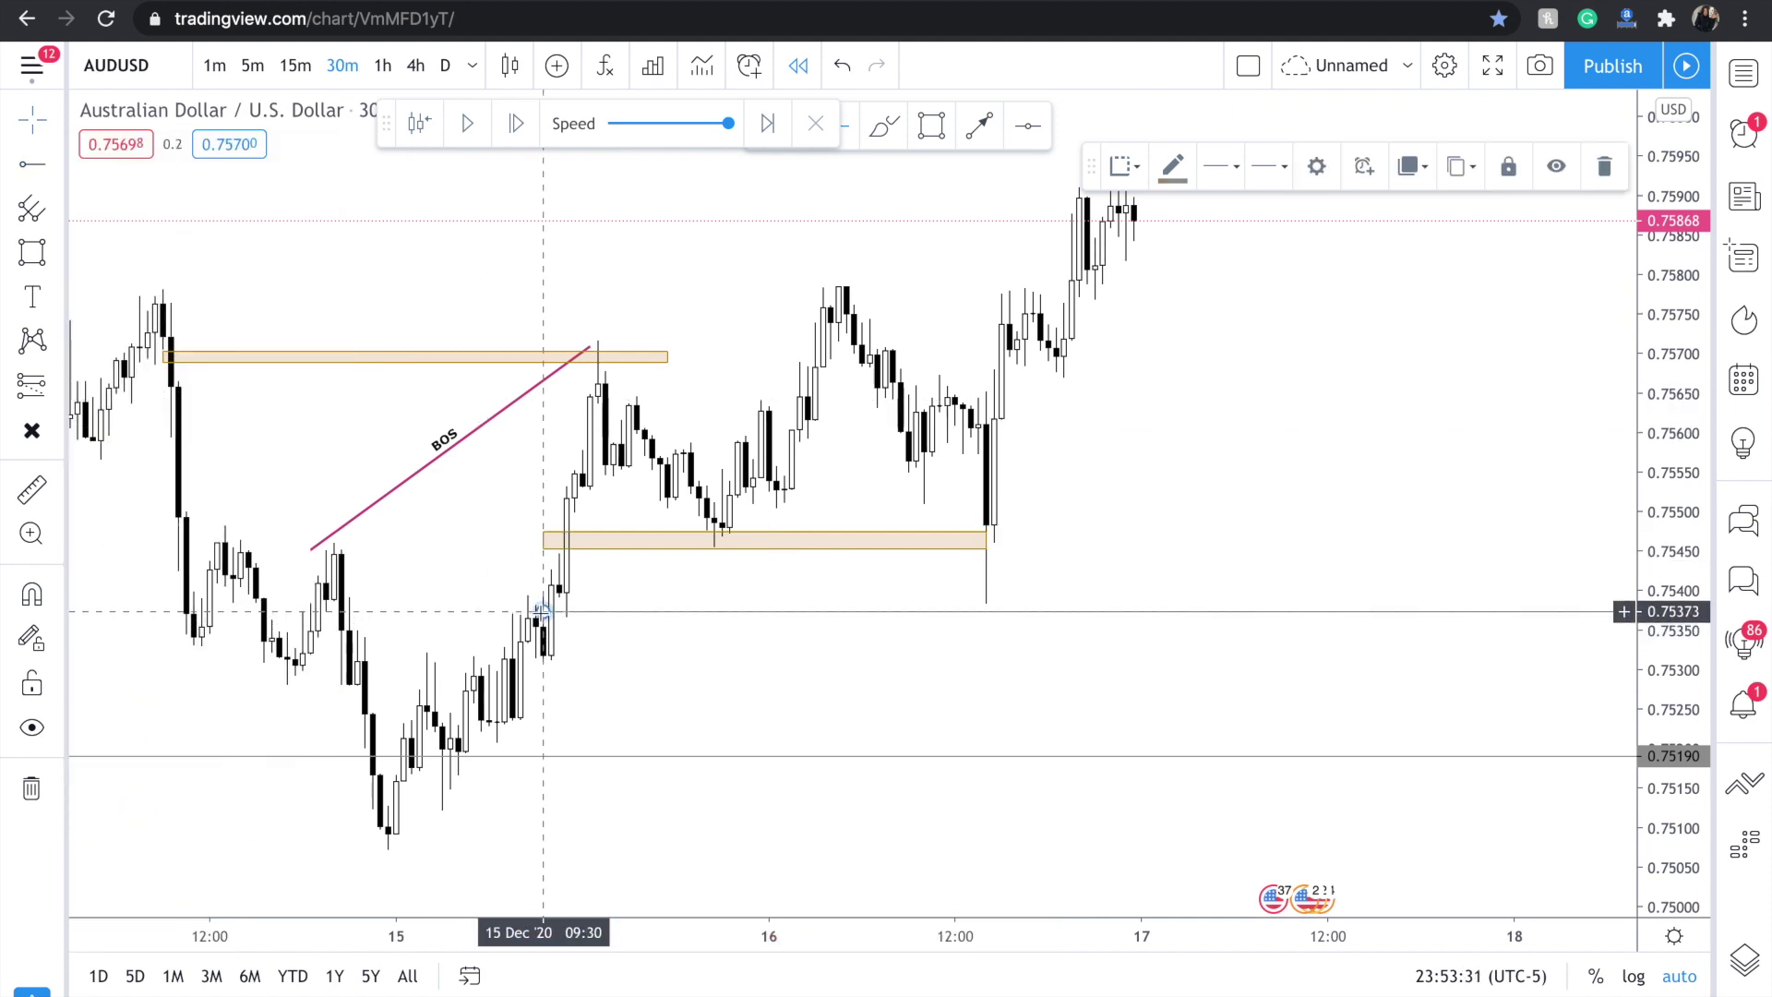
{"action": "left_click", "coordinate": [474, 125]}
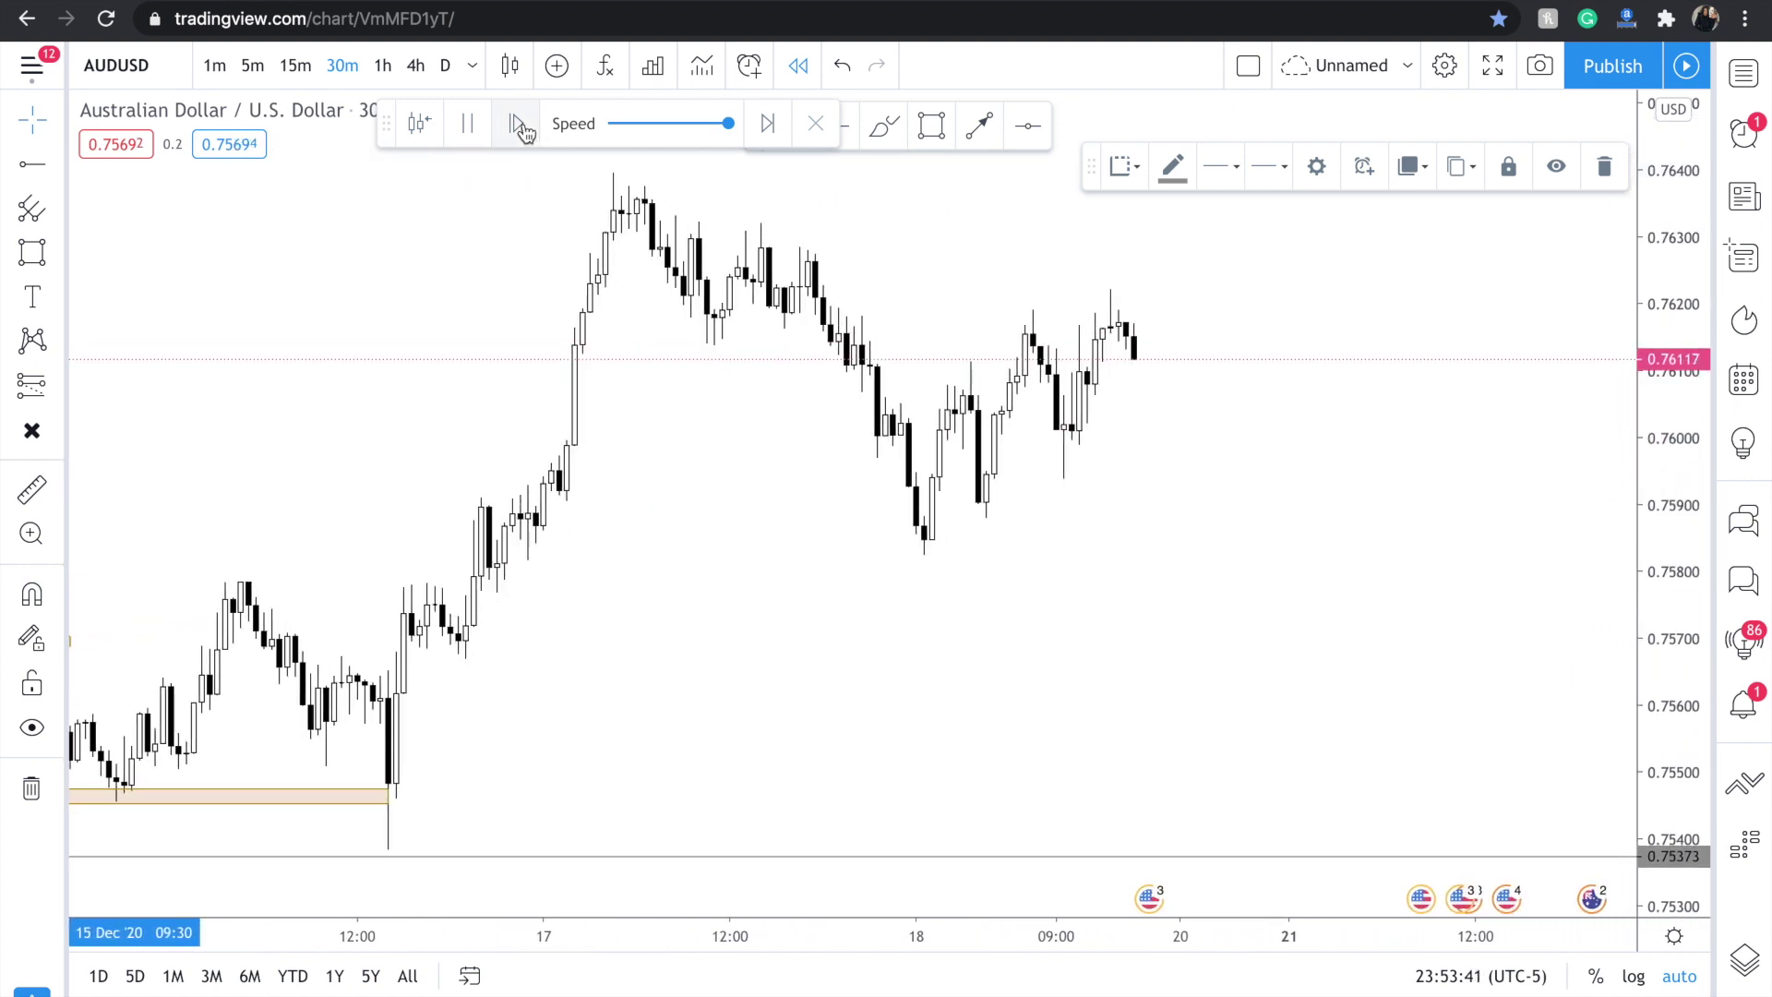
Exit replay mode and scroll back to the double-bottom area with its X marker.
{"action": "left_click", "coordinate": [818, 126]}
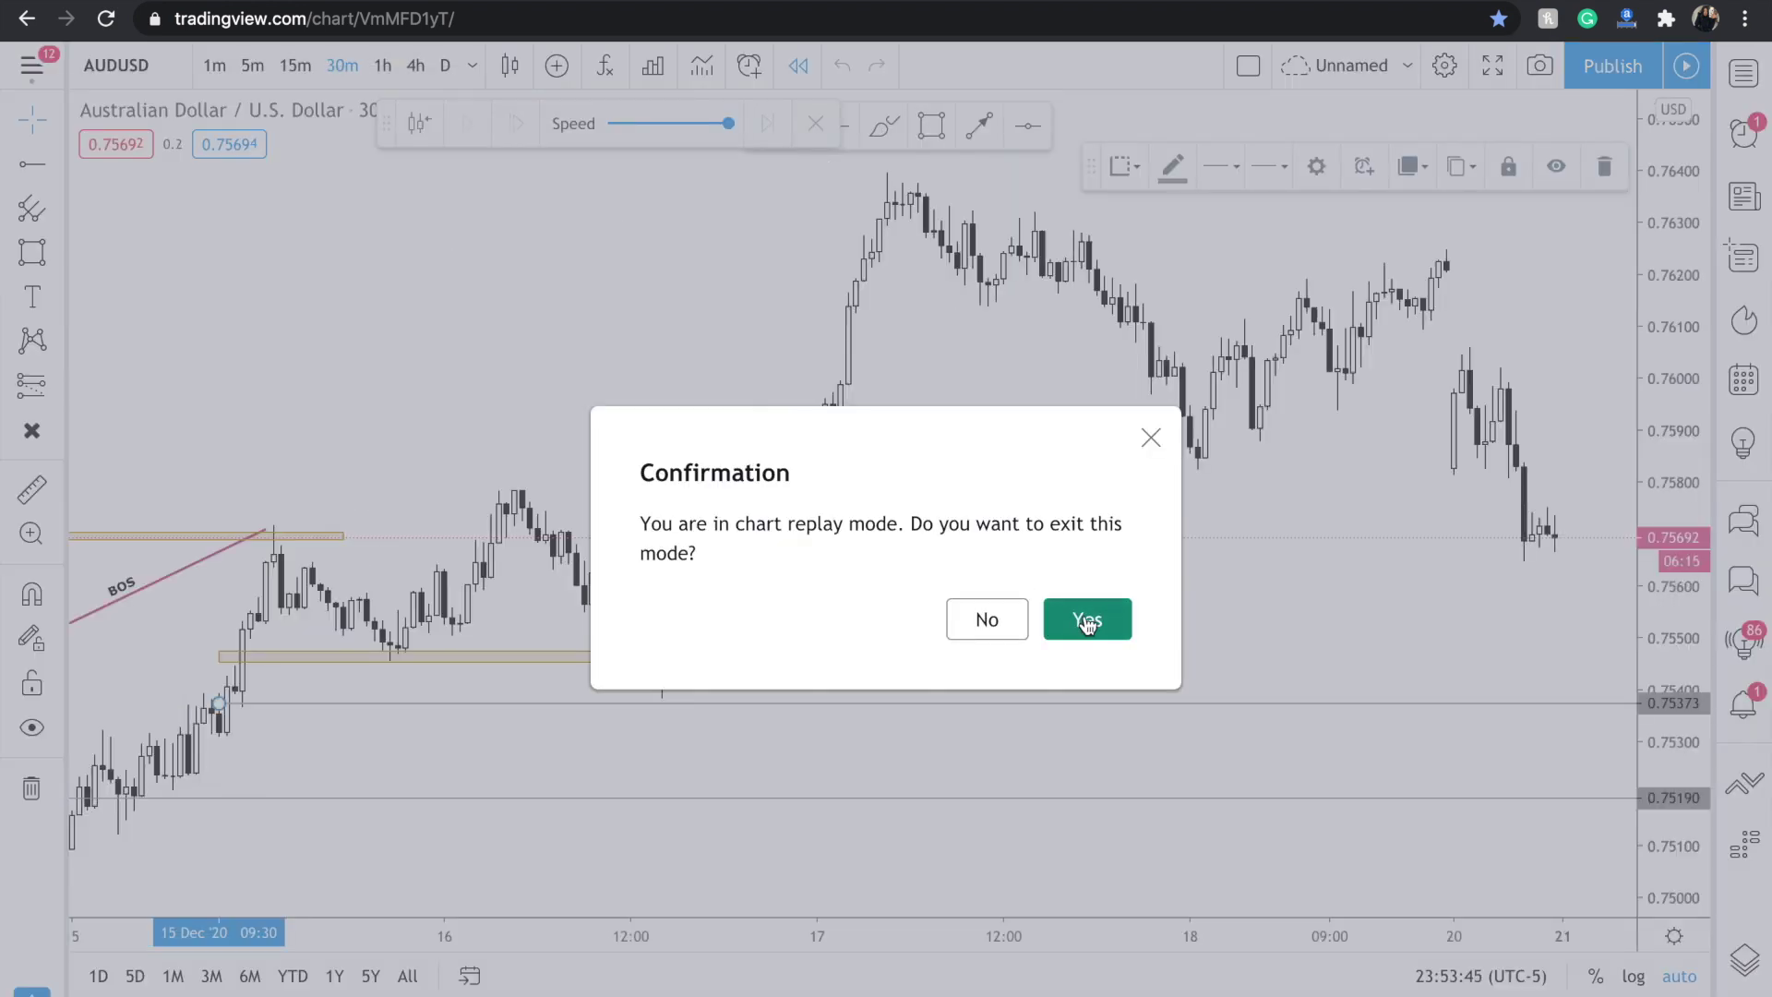
{"action": "left_click", "coordinate": [1088, 625]}
{"action": "scroll", "coordinate": [1083, 615], "scroll_direction": "left", "scroll_amount": 10}
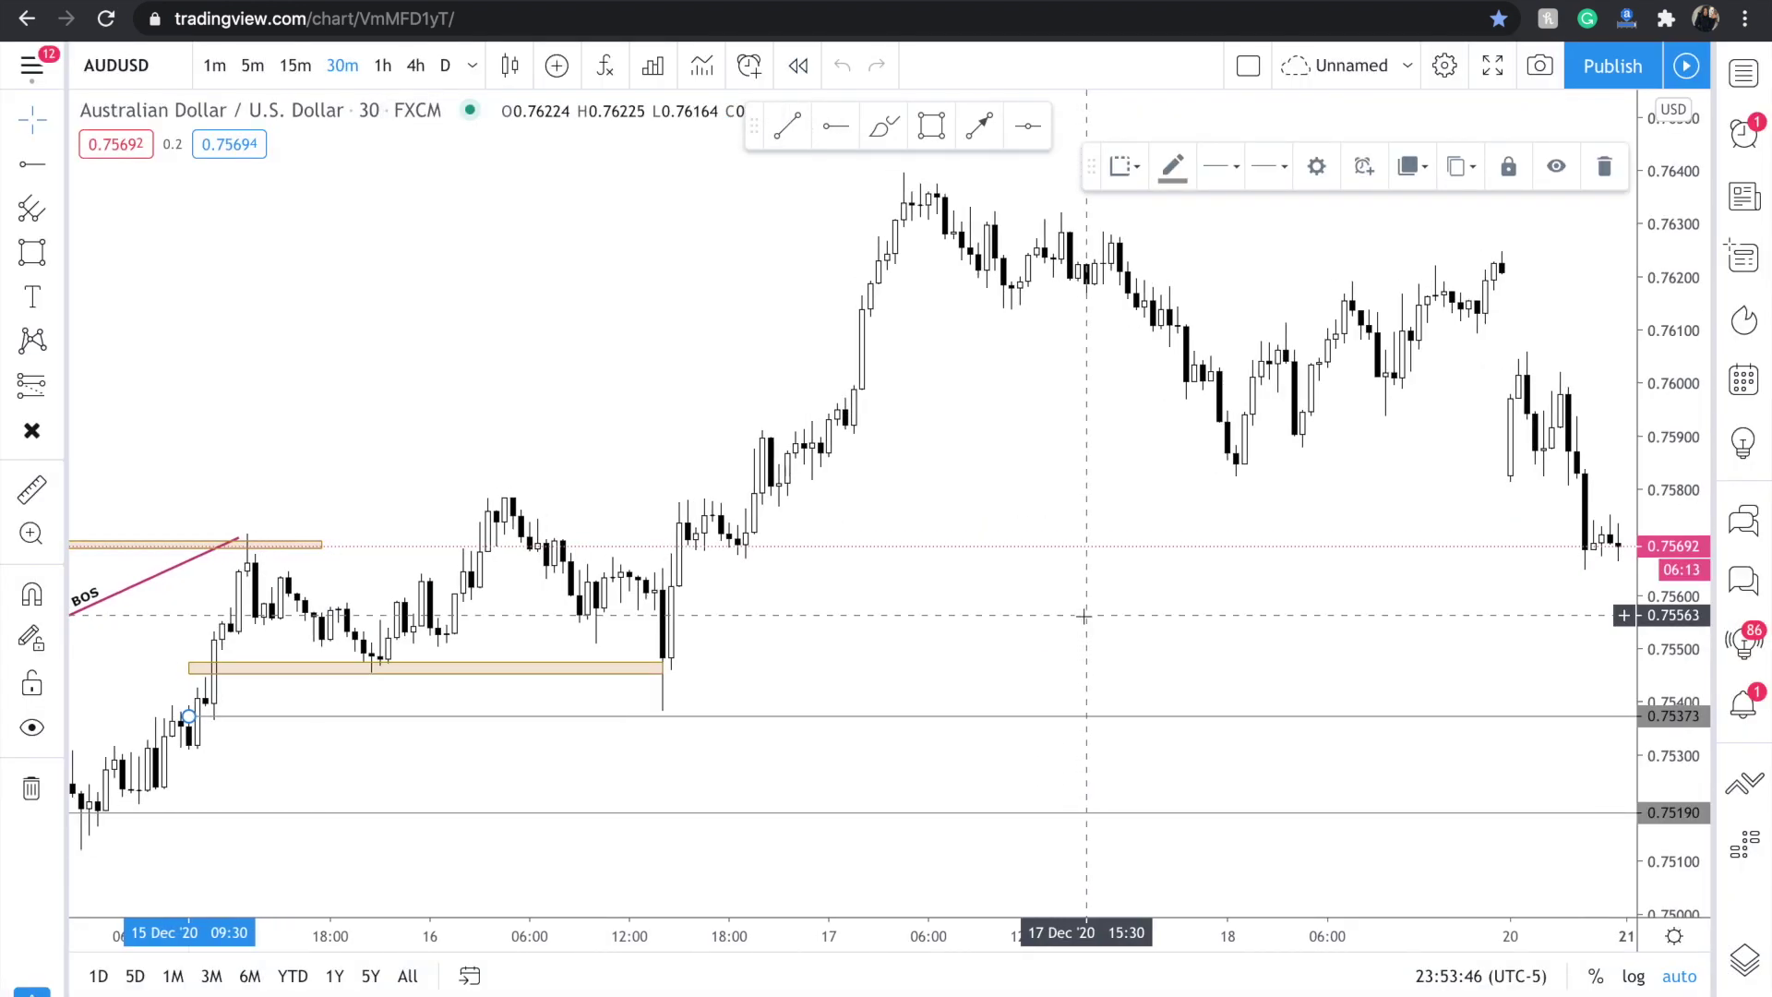
{"action": "scroll", "coordinate": [1082, 615], "scroll_direction": "left", "scroll_amount": 5}
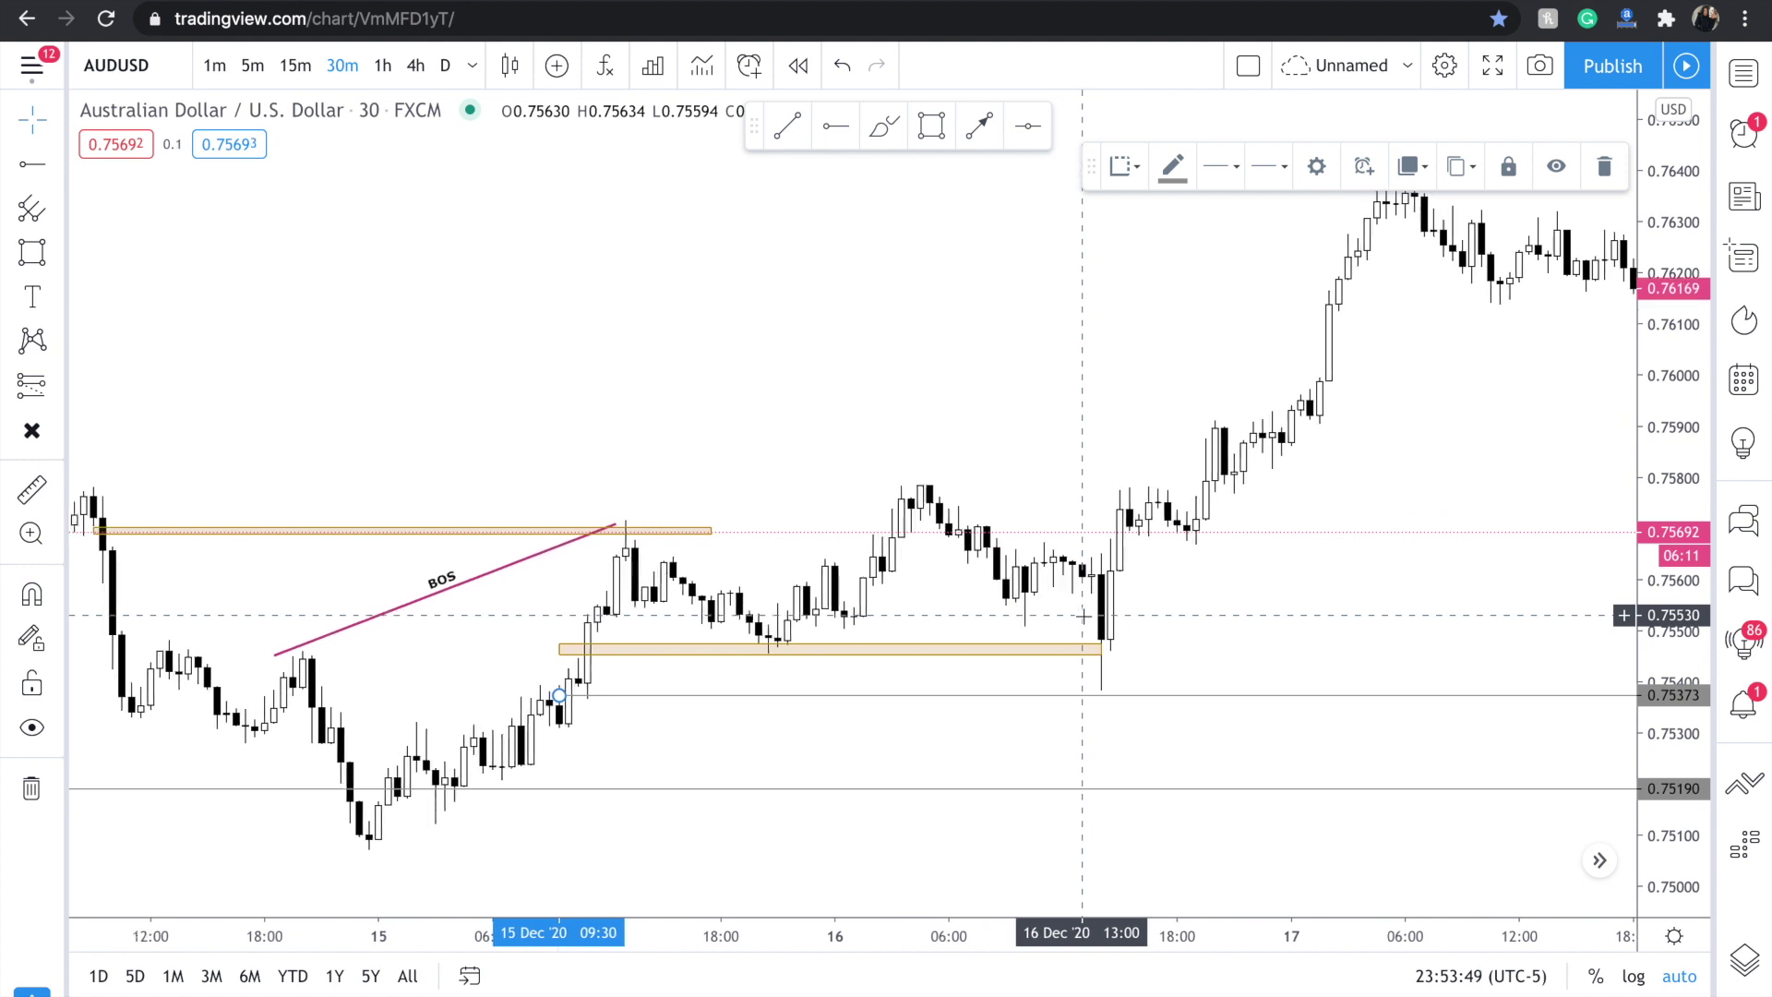
{"action": "scroll", "coordinate": [1082, 614], "scroll_direction": "left", "scroll_amount": 5}
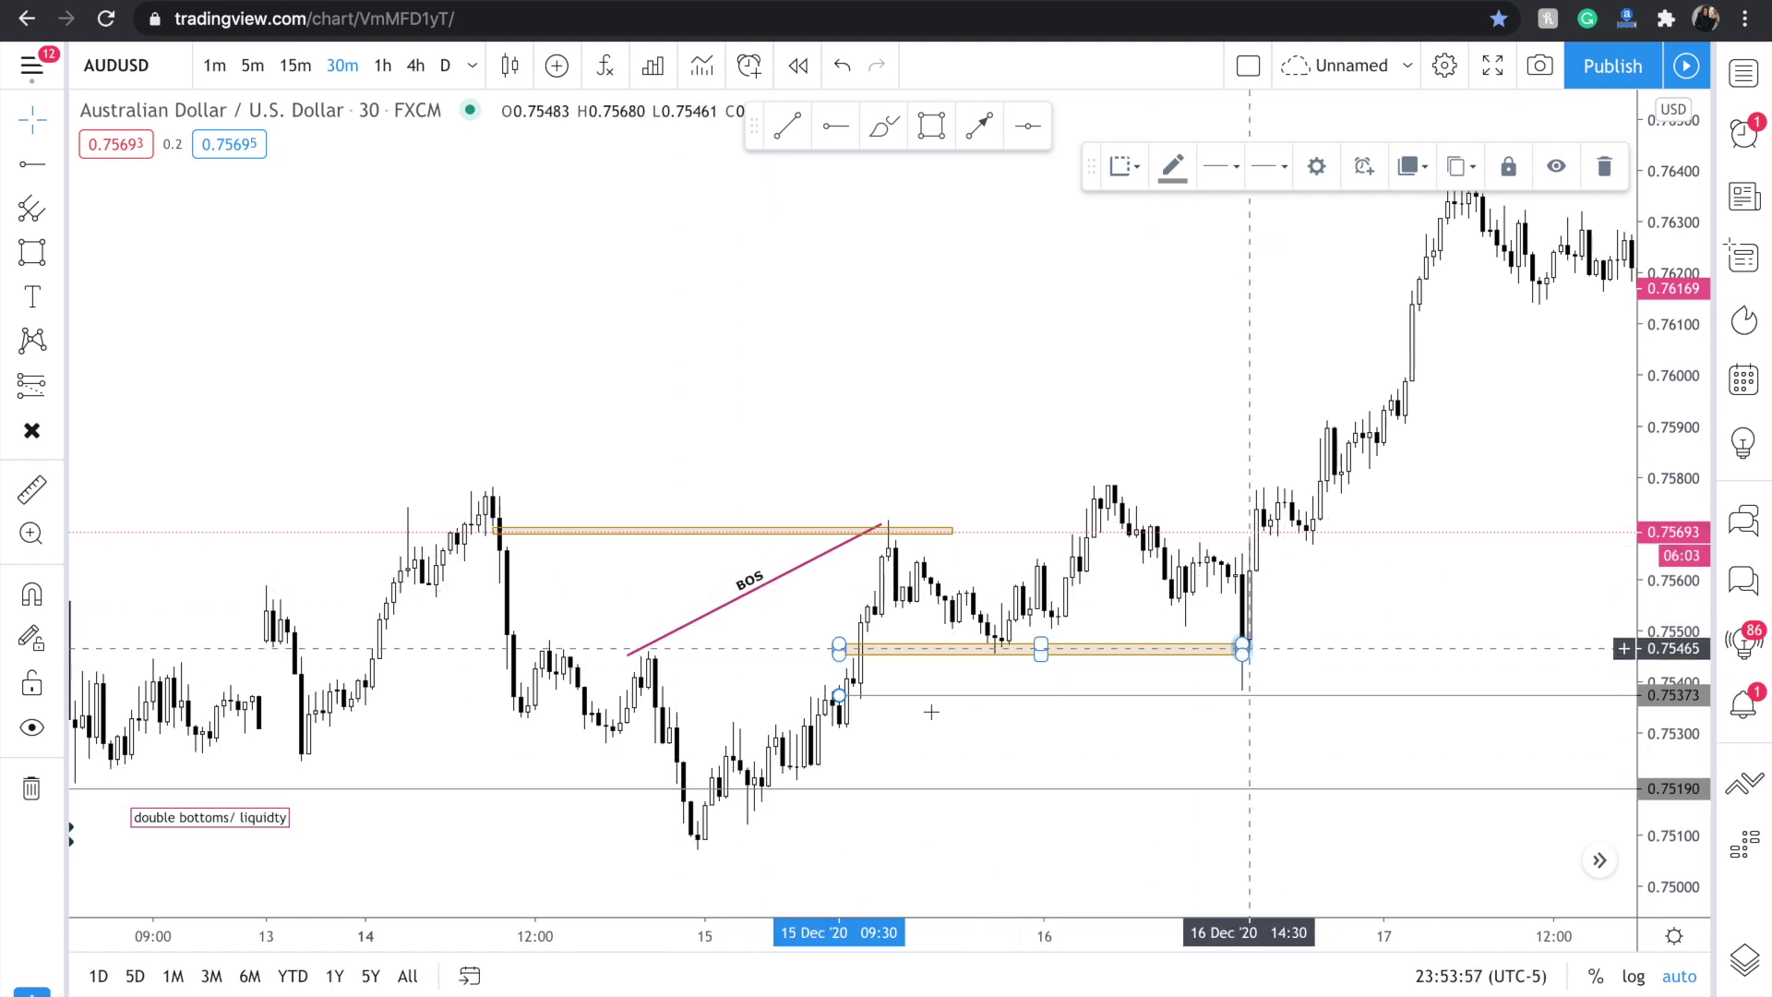
{"action": "scroll", "coordinate": [976, 718], "scroll_direction": "left", "scroll_amount": 5}
{"action": "scroll", "coordinate": [916, 708], "scroll_direction": "up", "scroll_amount": 2}
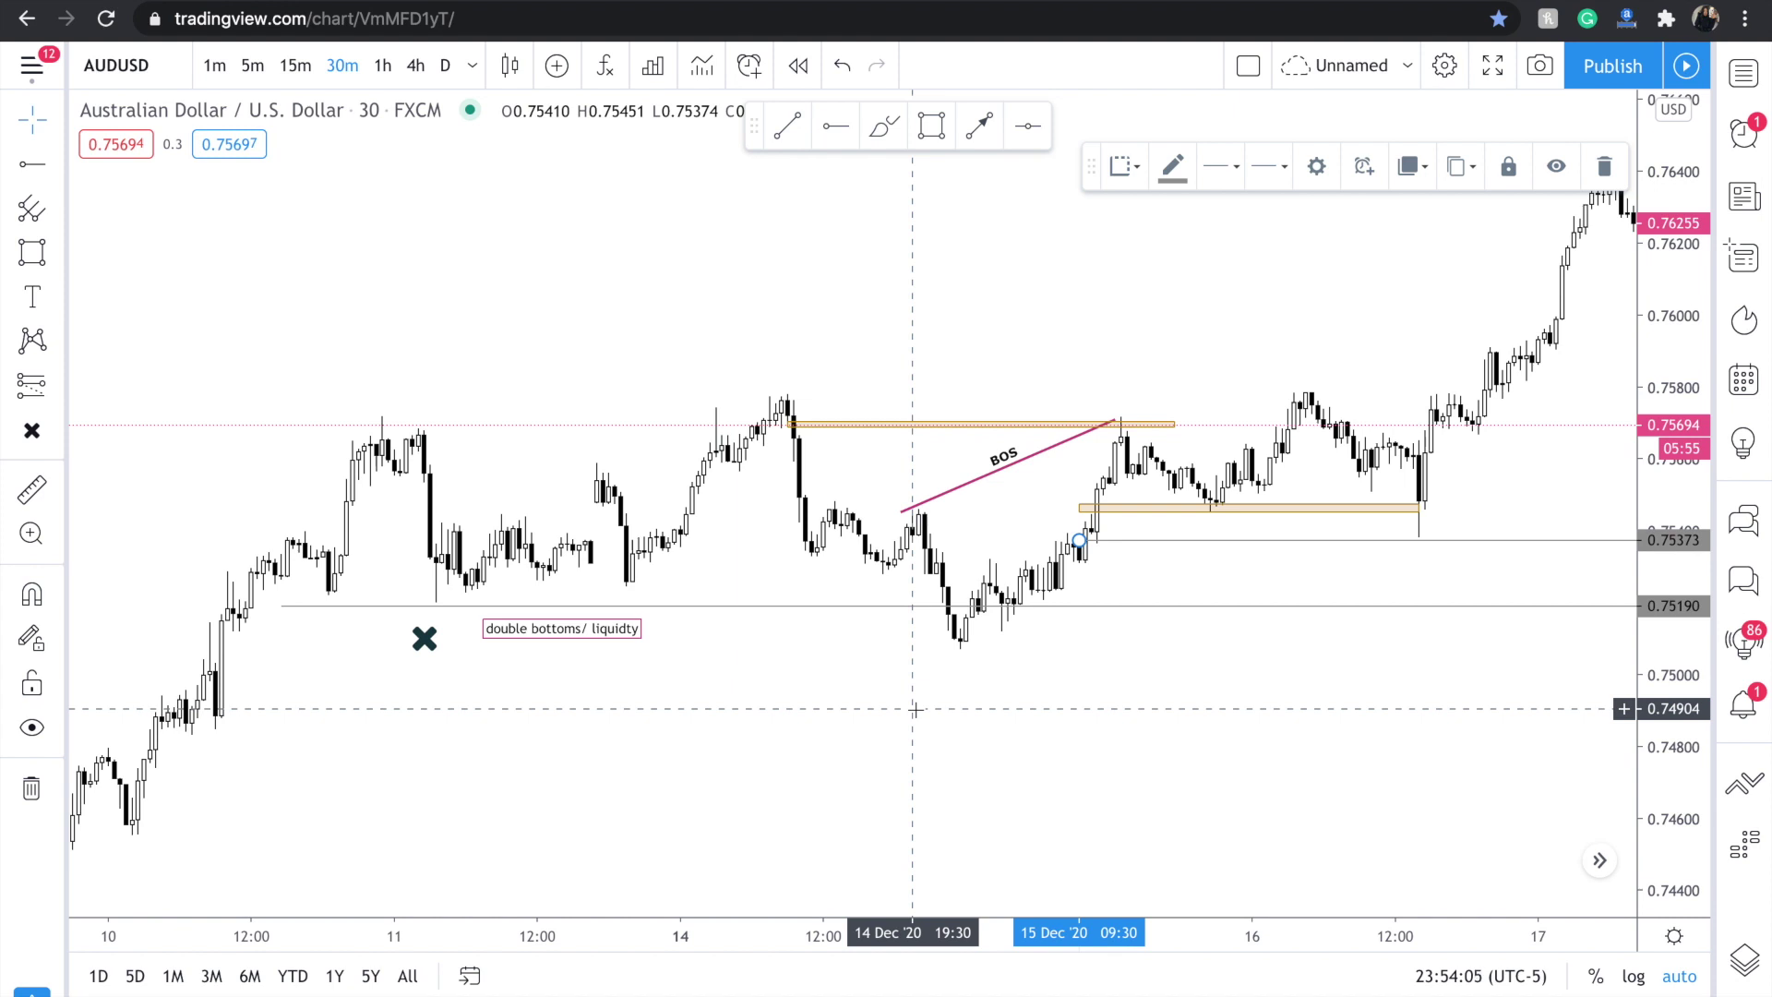
{"action": "scroll", "coordinate": [787, 414], "scroll_direction": "up", "scroll_amount": 3}
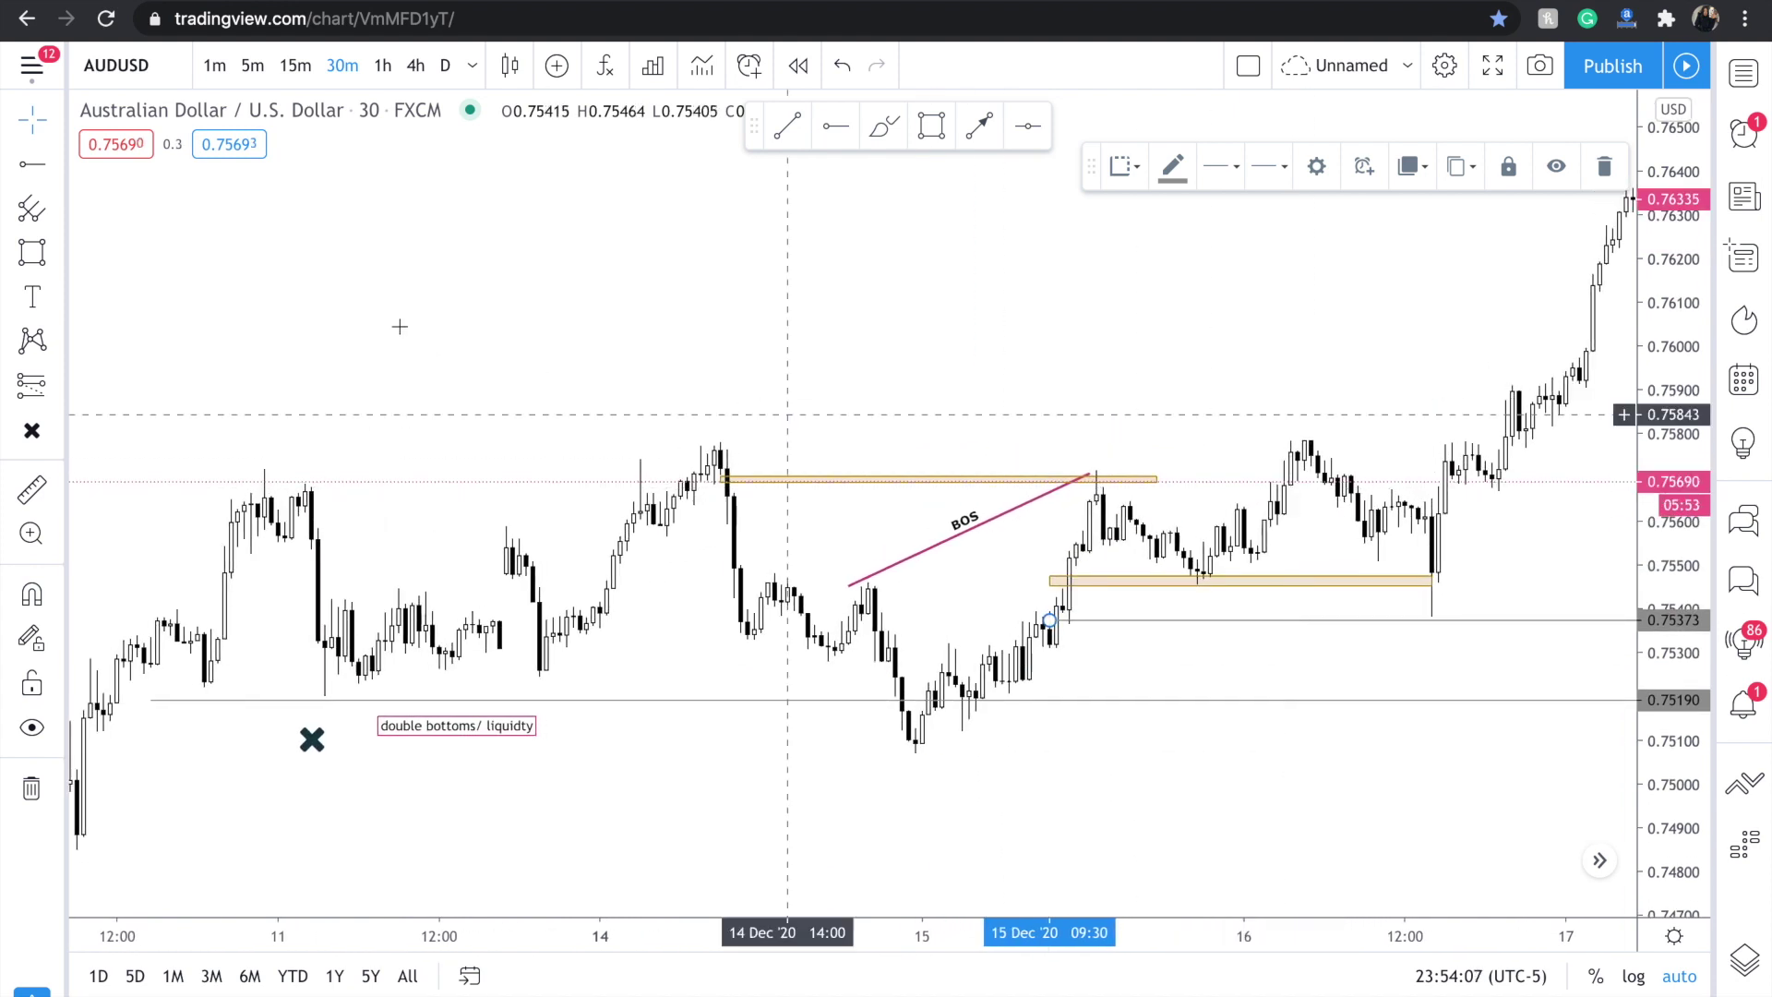
Switch the AUDUSD chart to the 15-minute interval.
{"action": "left_click", "coordinate": [293, 66]}
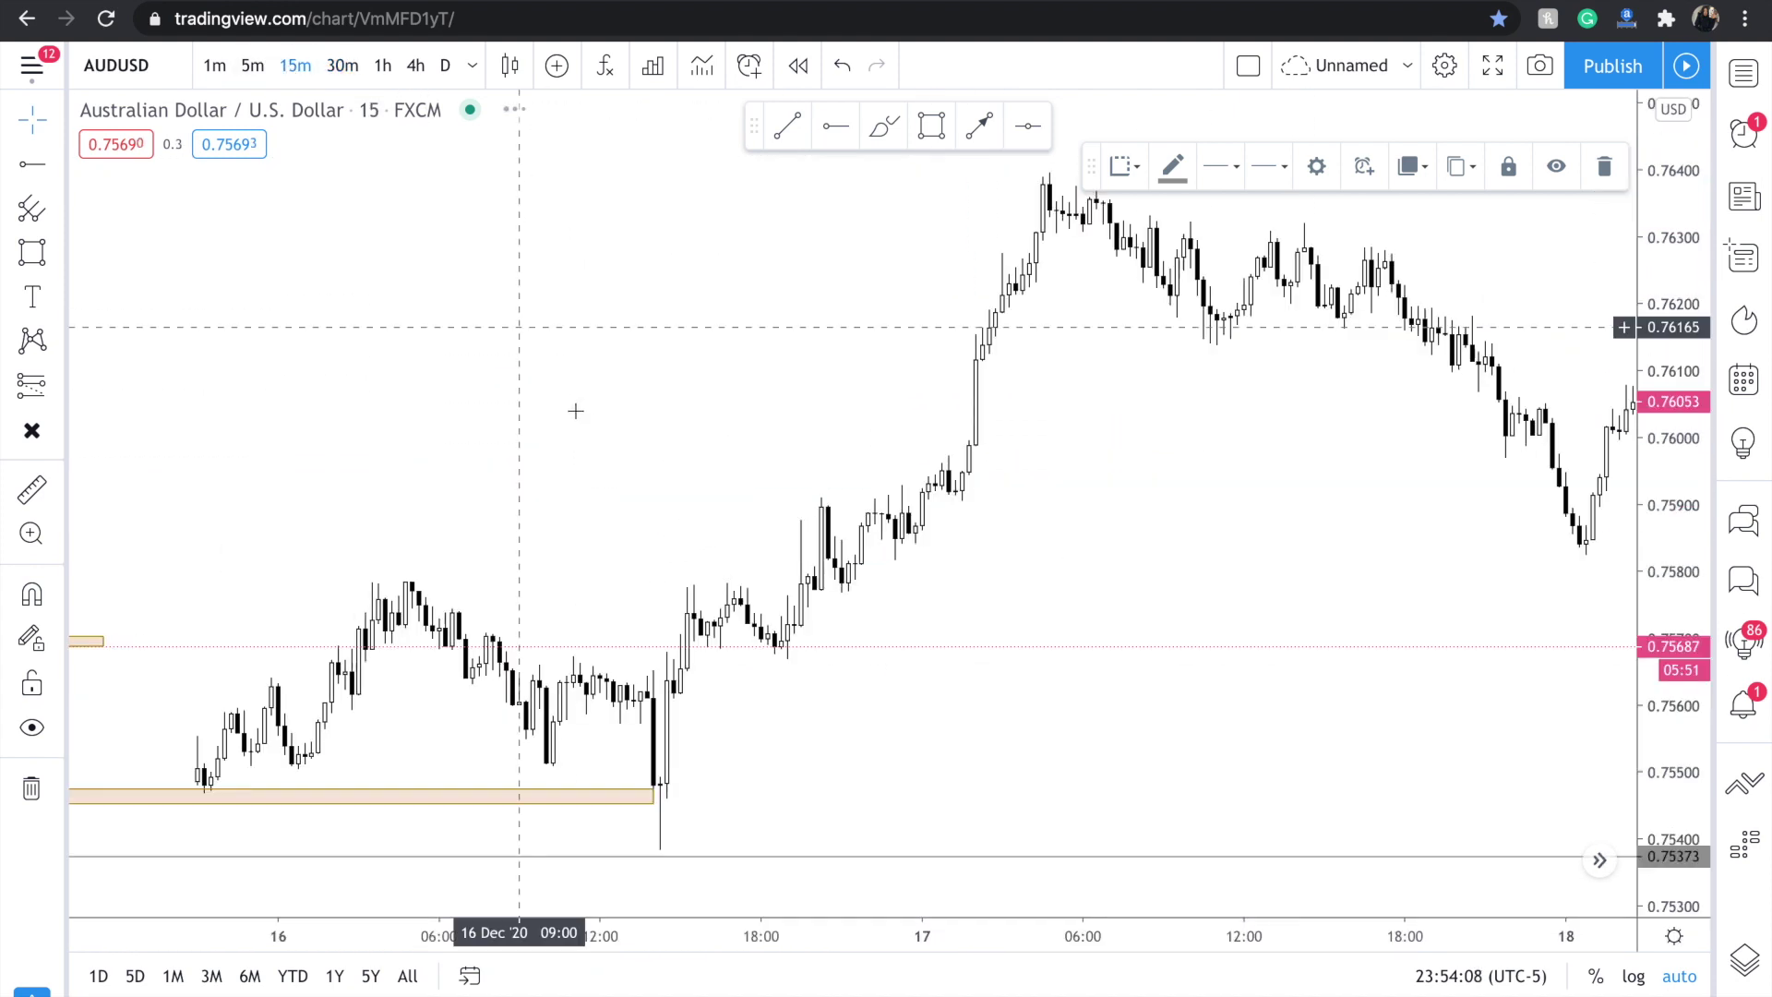
{"action": "scroll", "coordinate": [628, 508], "scroll_direction": "left", "scroll_amount": 5}
{"action": "scroll", "coordinate": [631, 509], "scroll_direction": "left", "scroll_amount": 10}
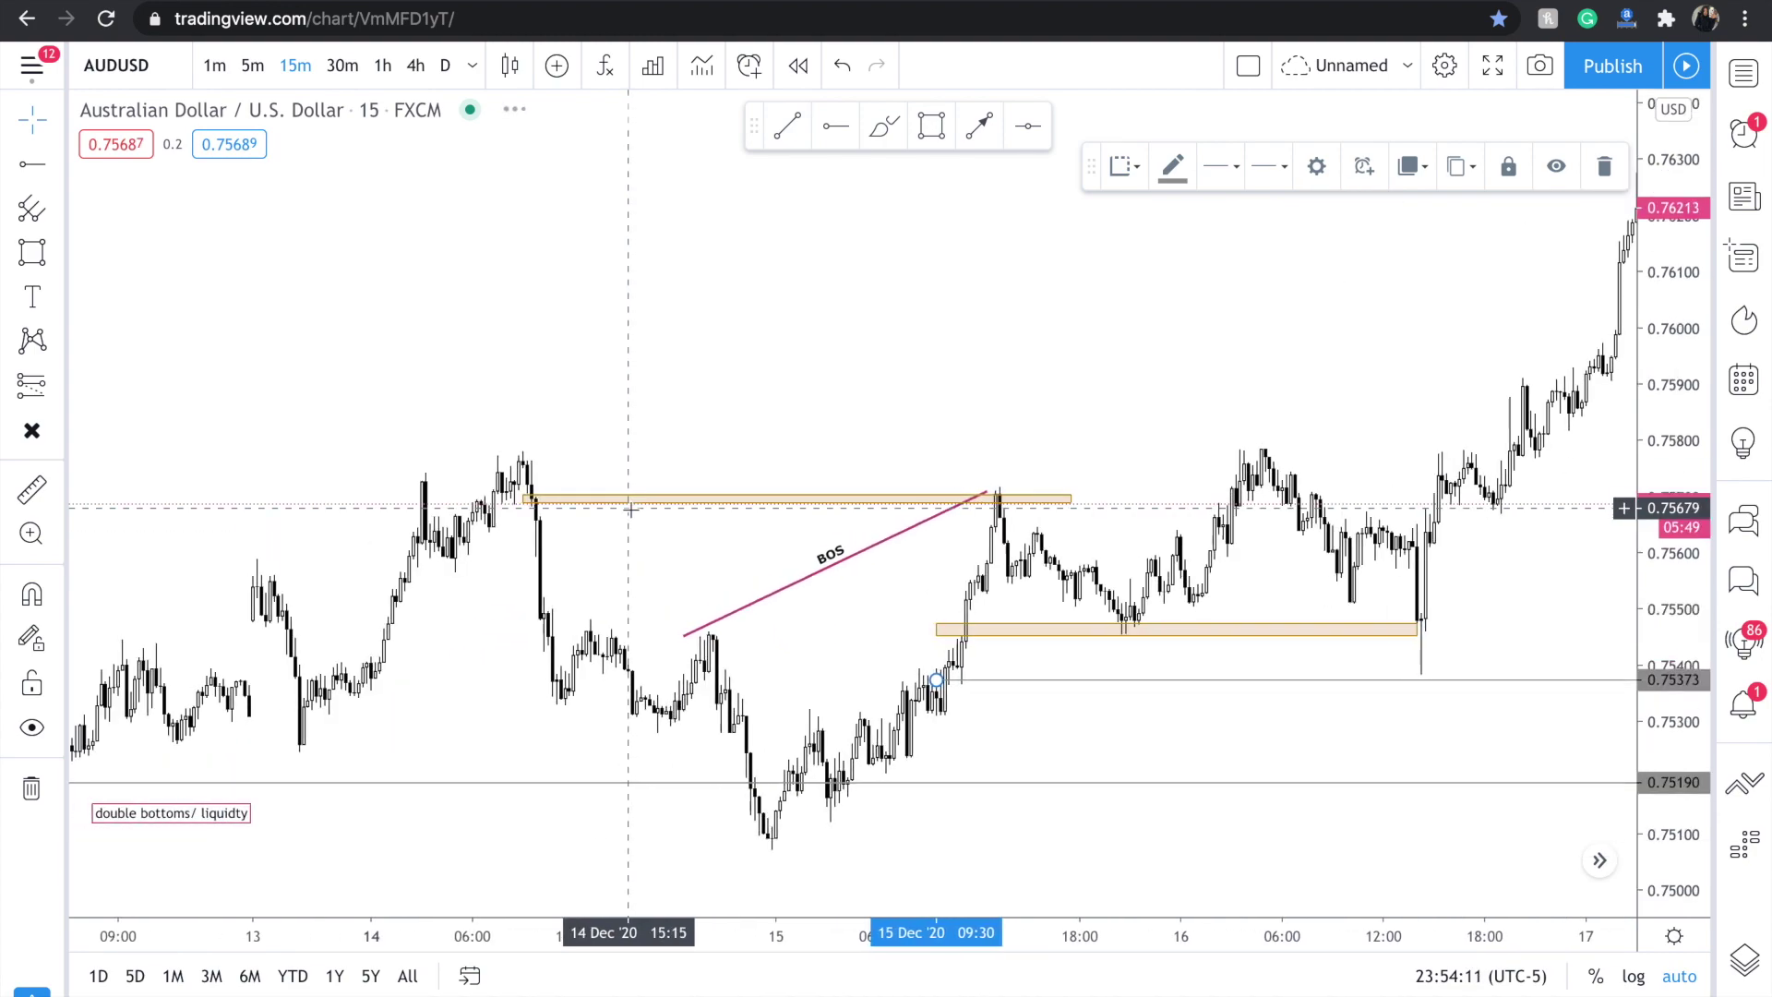
{"action": "scroll", "coordinate": [630, 508], "scroll_direction": "up", "scroll_amount": 8}
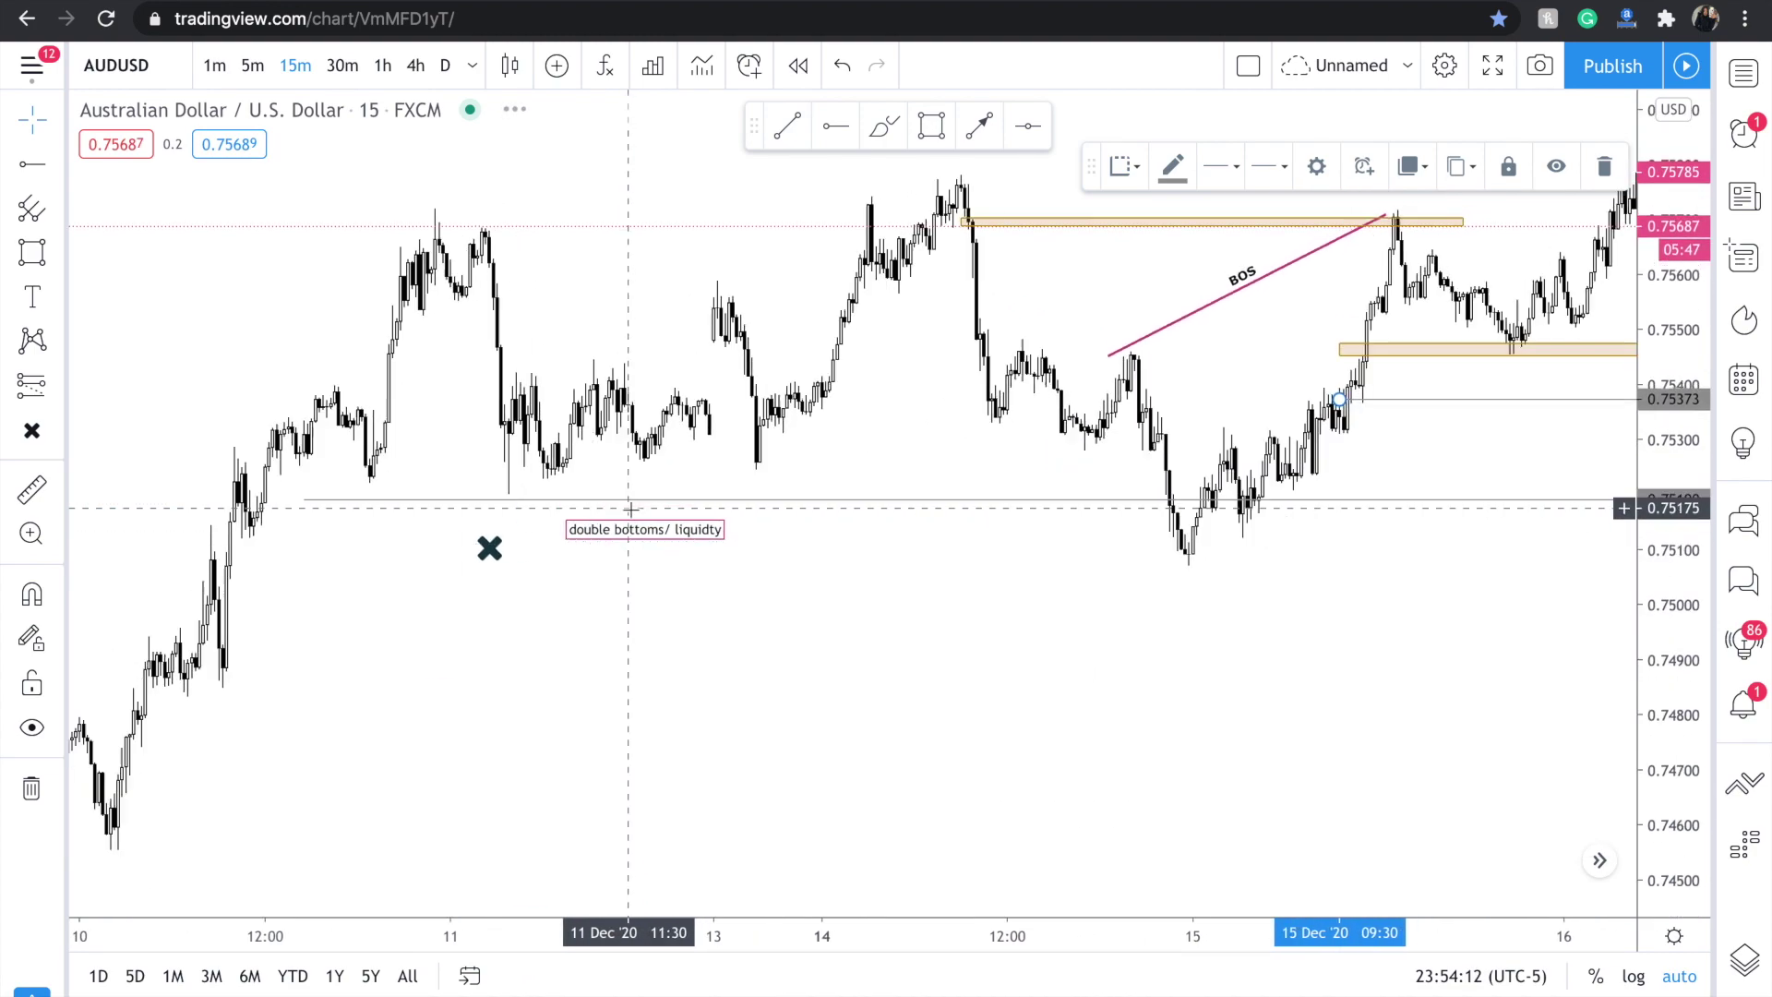
{"action": "scroll", "coordinate": [630, 508], "scroll_direction": "up", "scroll_amount": 6}
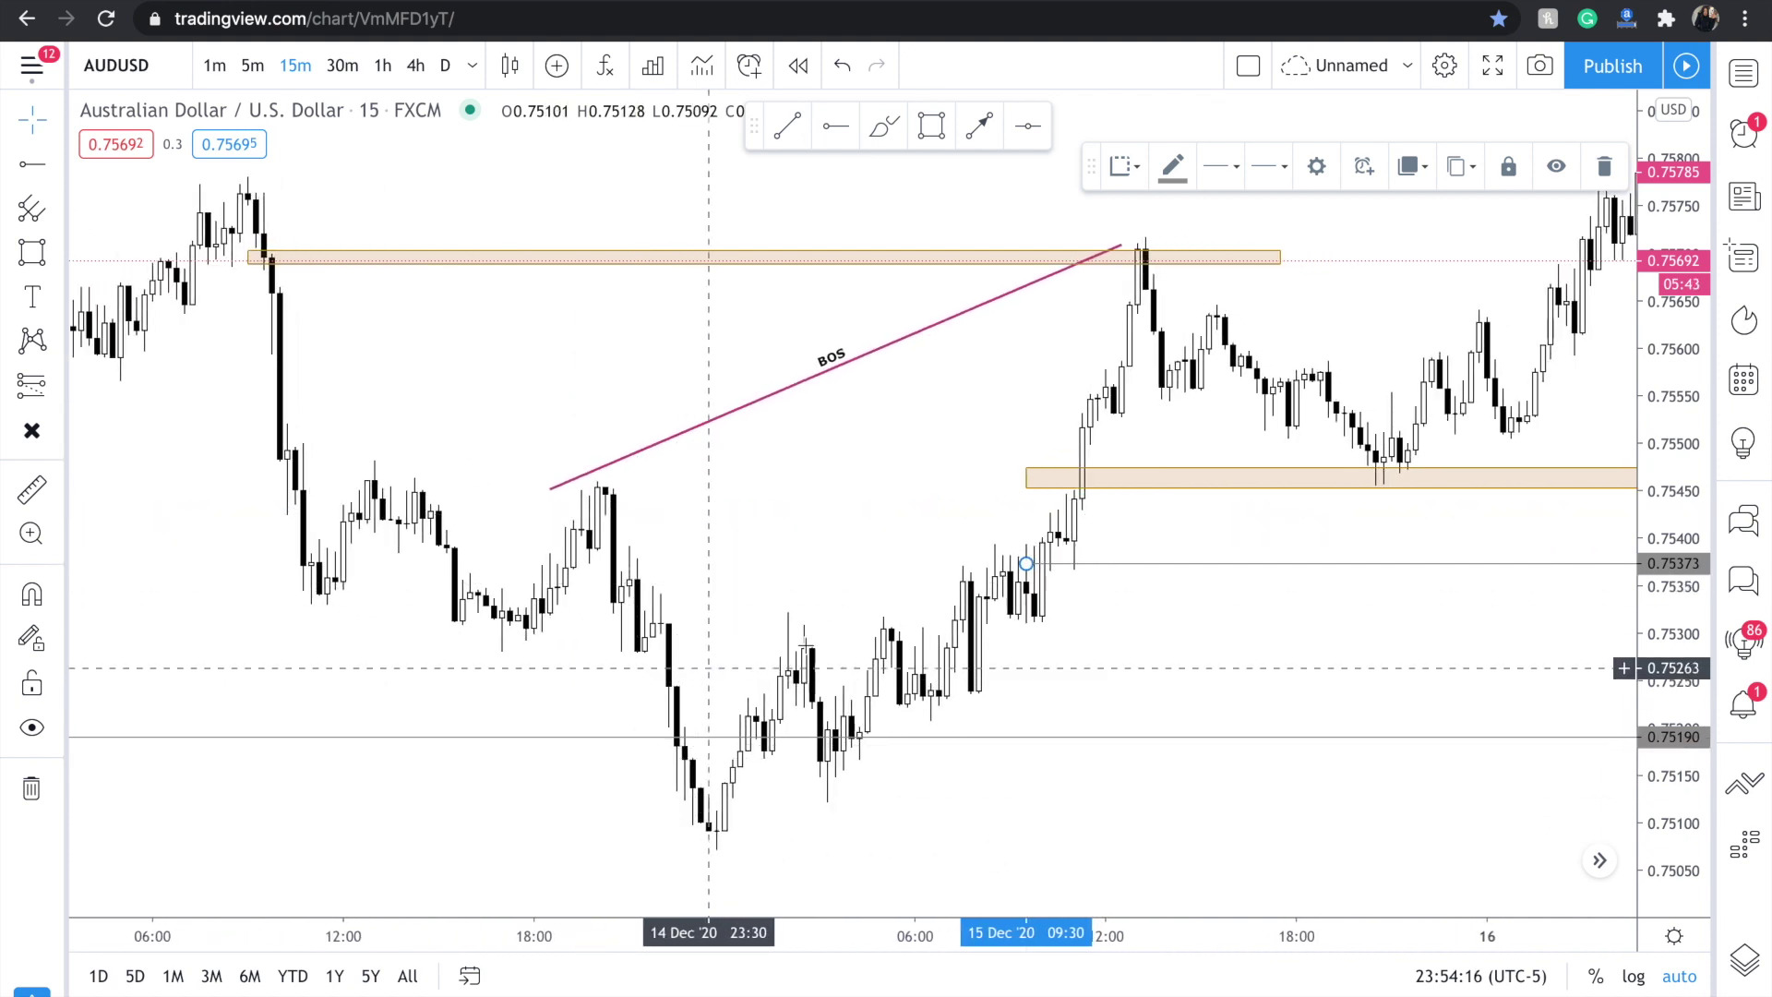
Draw a short trend line from the 15 Dec 02:15 candle to about 0.7528, then delete it.
{"action": "left_click", "coordinate": [52, 171]}
{"action": "left_click", "coordinate": [139, 162]}
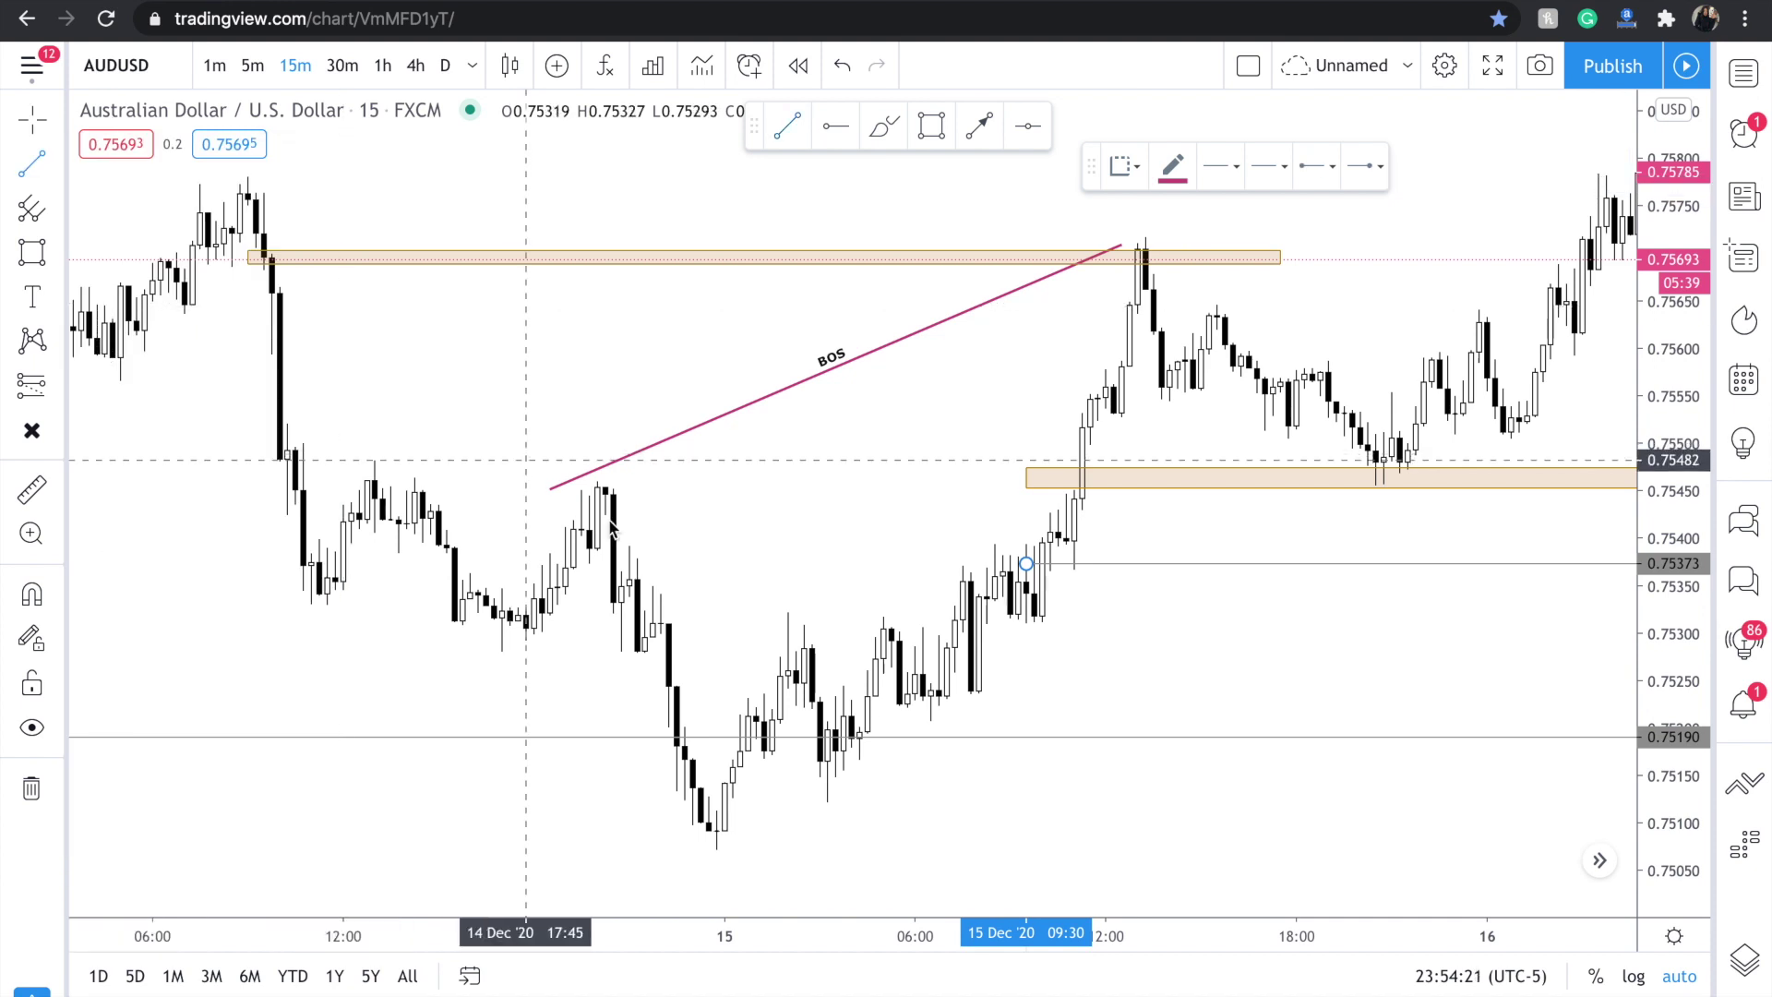
{"action": "left_click", "coordinate": [822, 641]}
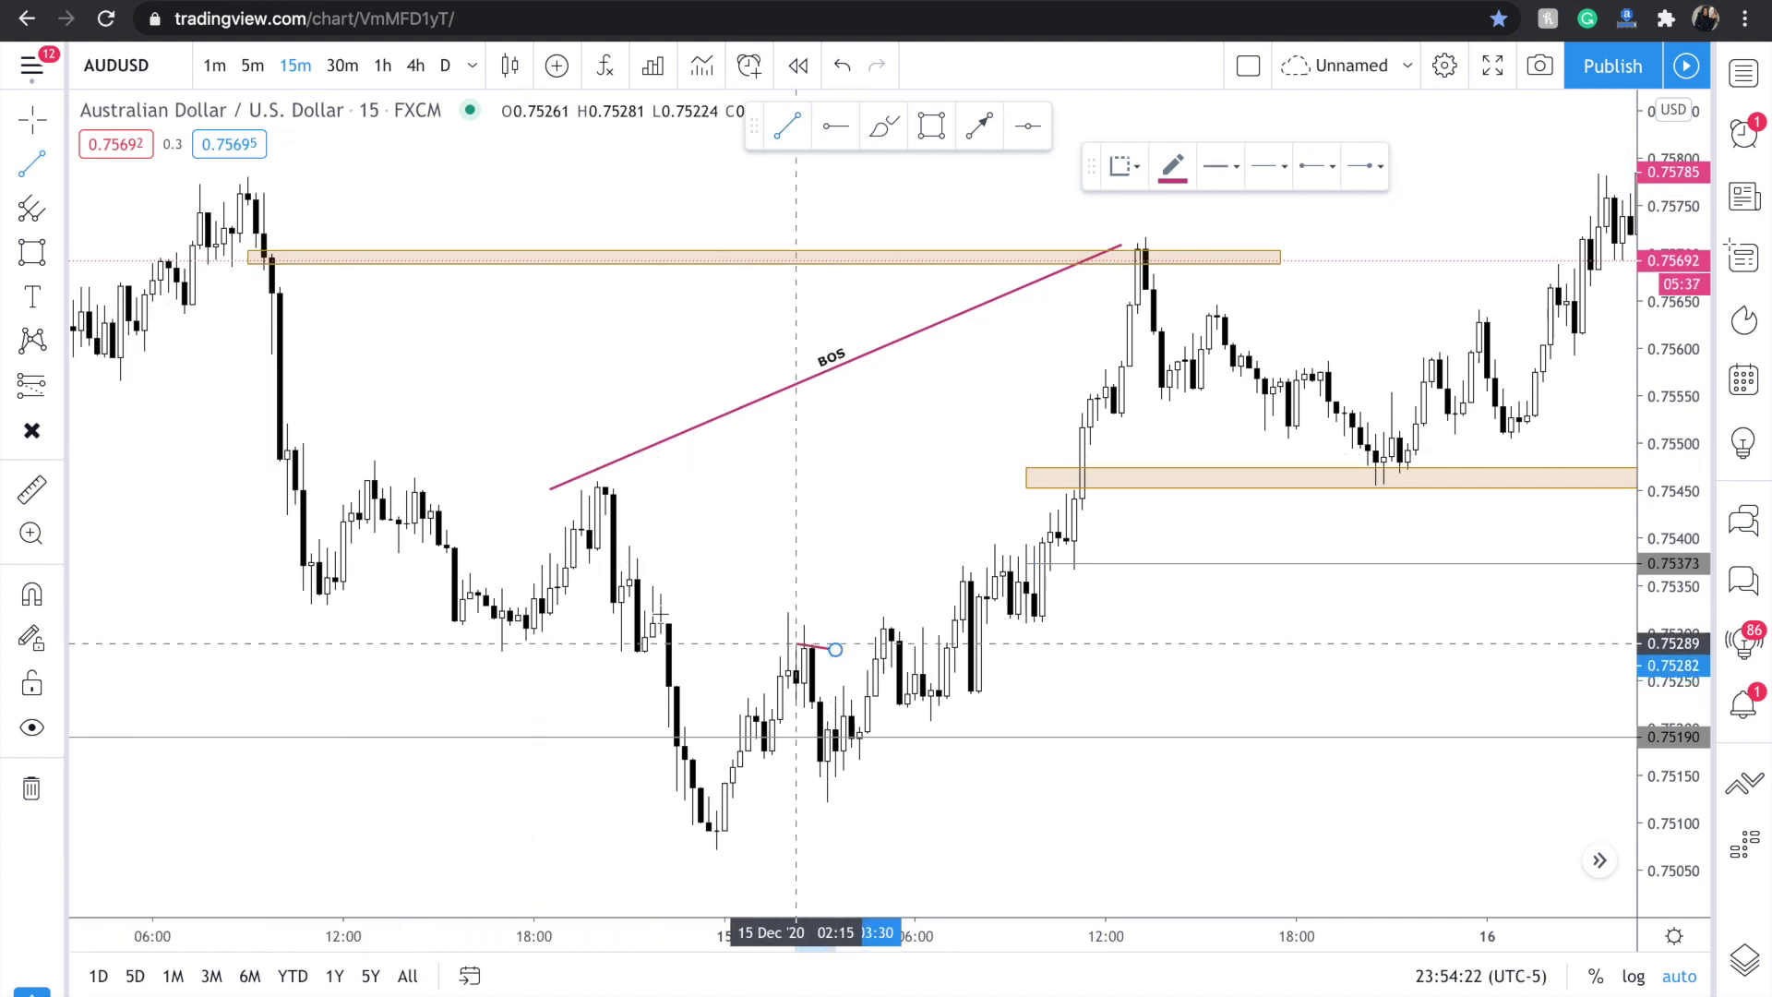
{"action": "key", "text": "Escape"}
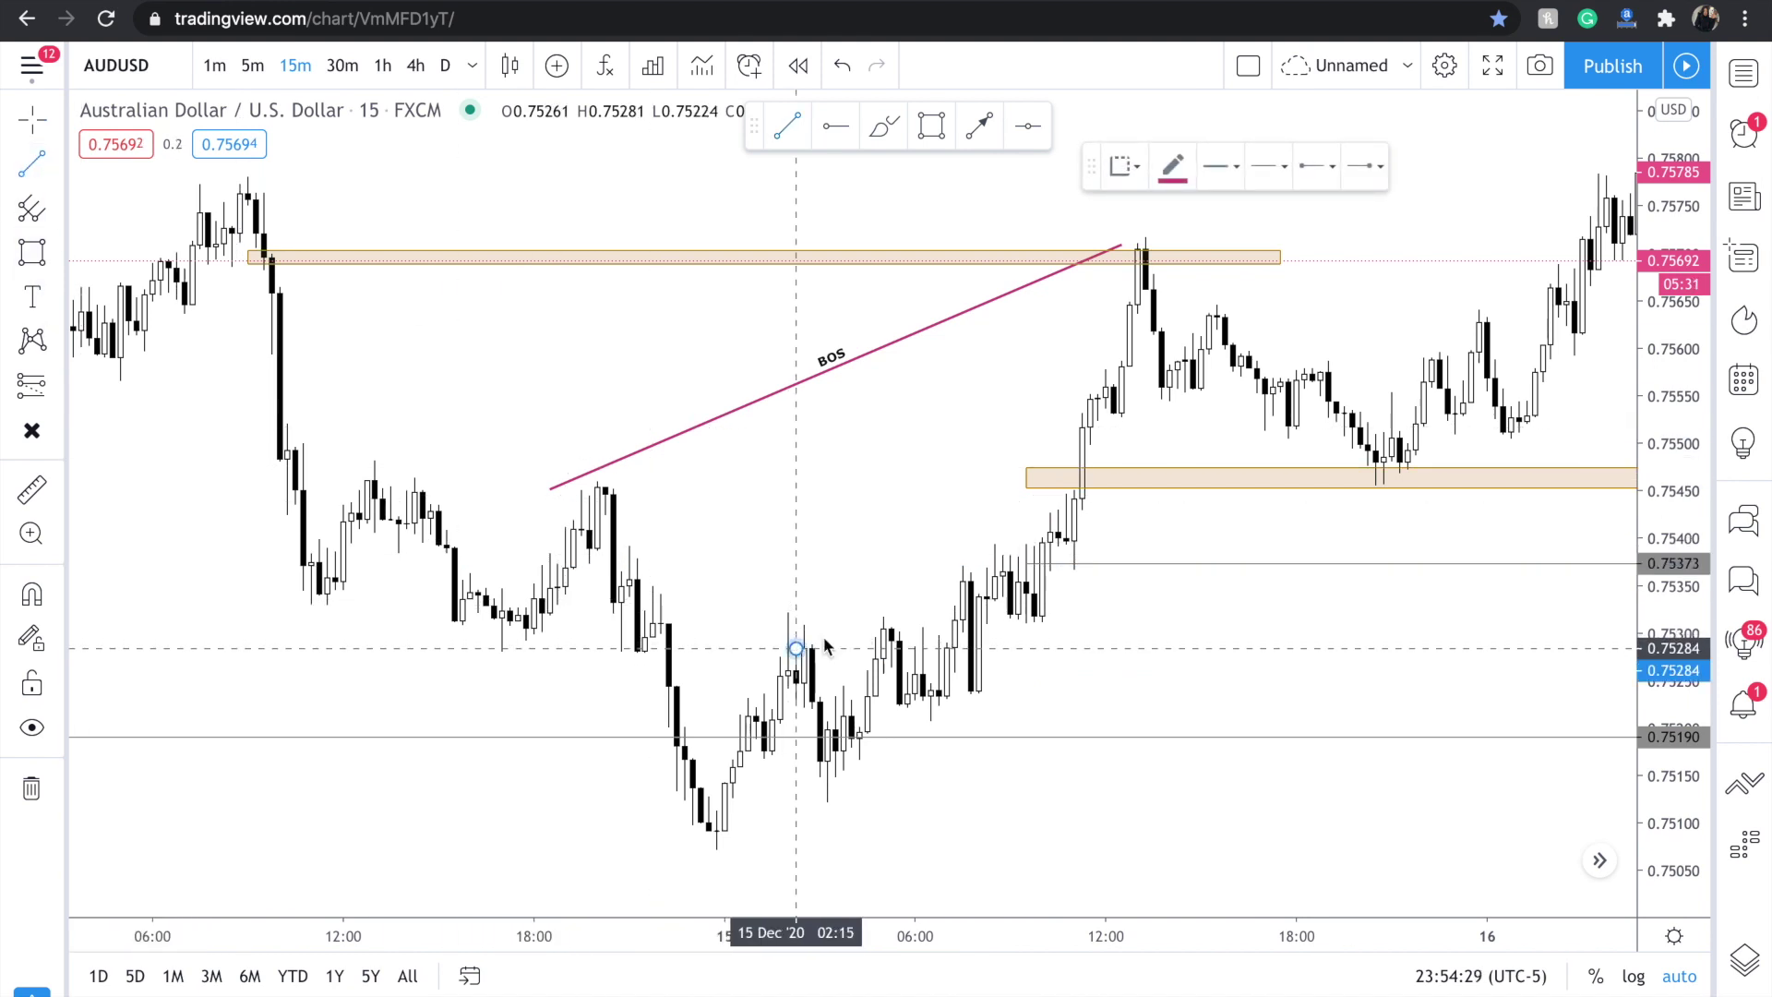
{"action": "left_click", "coordinate": [796, 647]}
{"action": "left_click", "coordinate": [891, 626]}
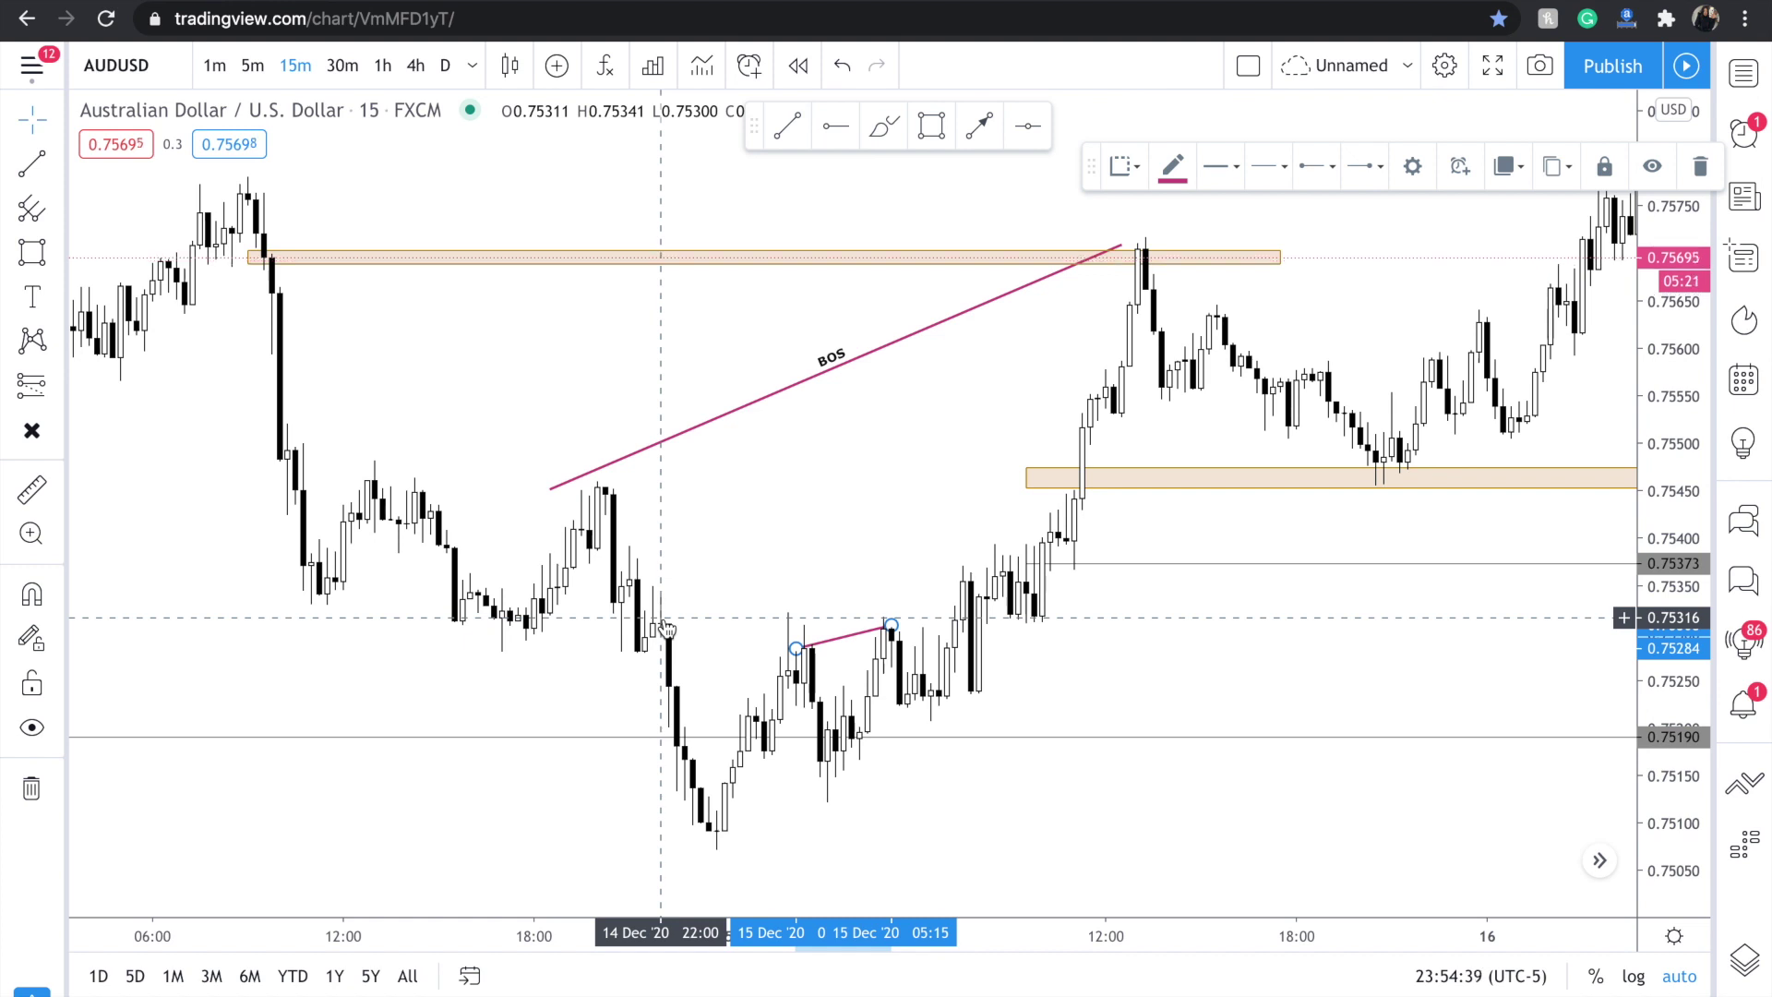
{"action": "key", "text": "Delete"}
{"action": "scroll", "coordinate": [665, 627], "scroll_direction": "down", "scroll_amount": 3}
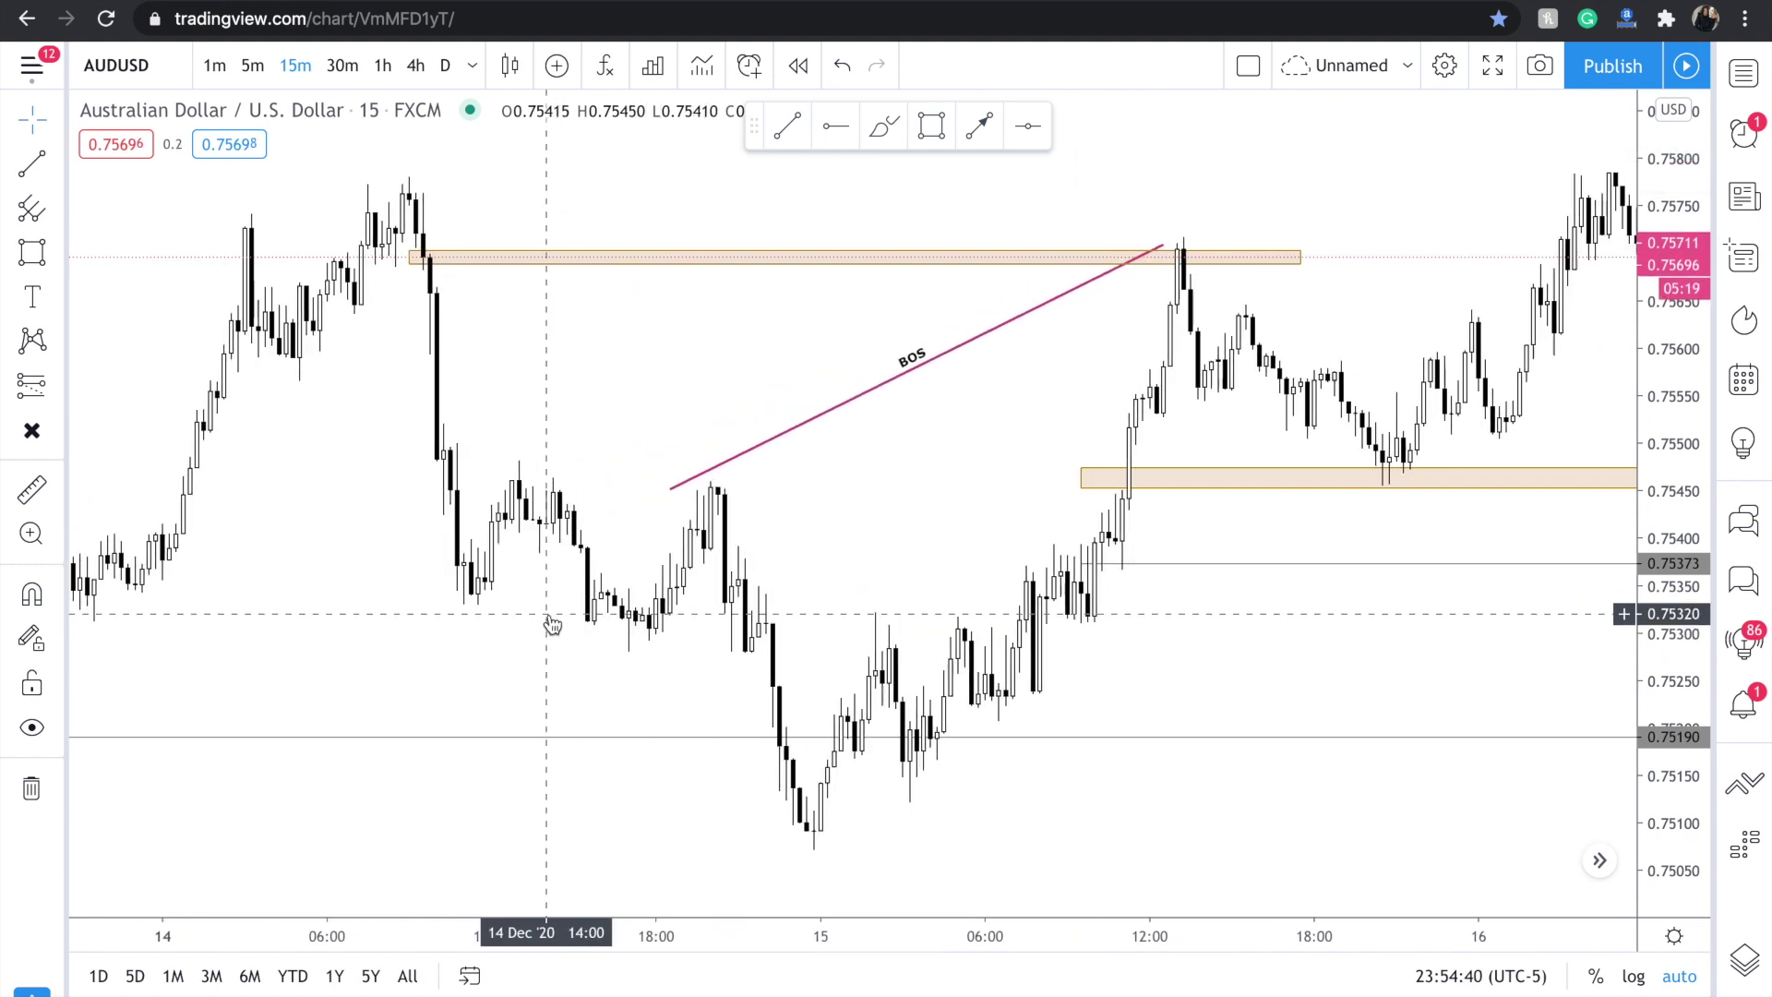
Start bar replay from near 14 Dec 23:30.
{"action": "left_click", "coordinate": [782, 70]}
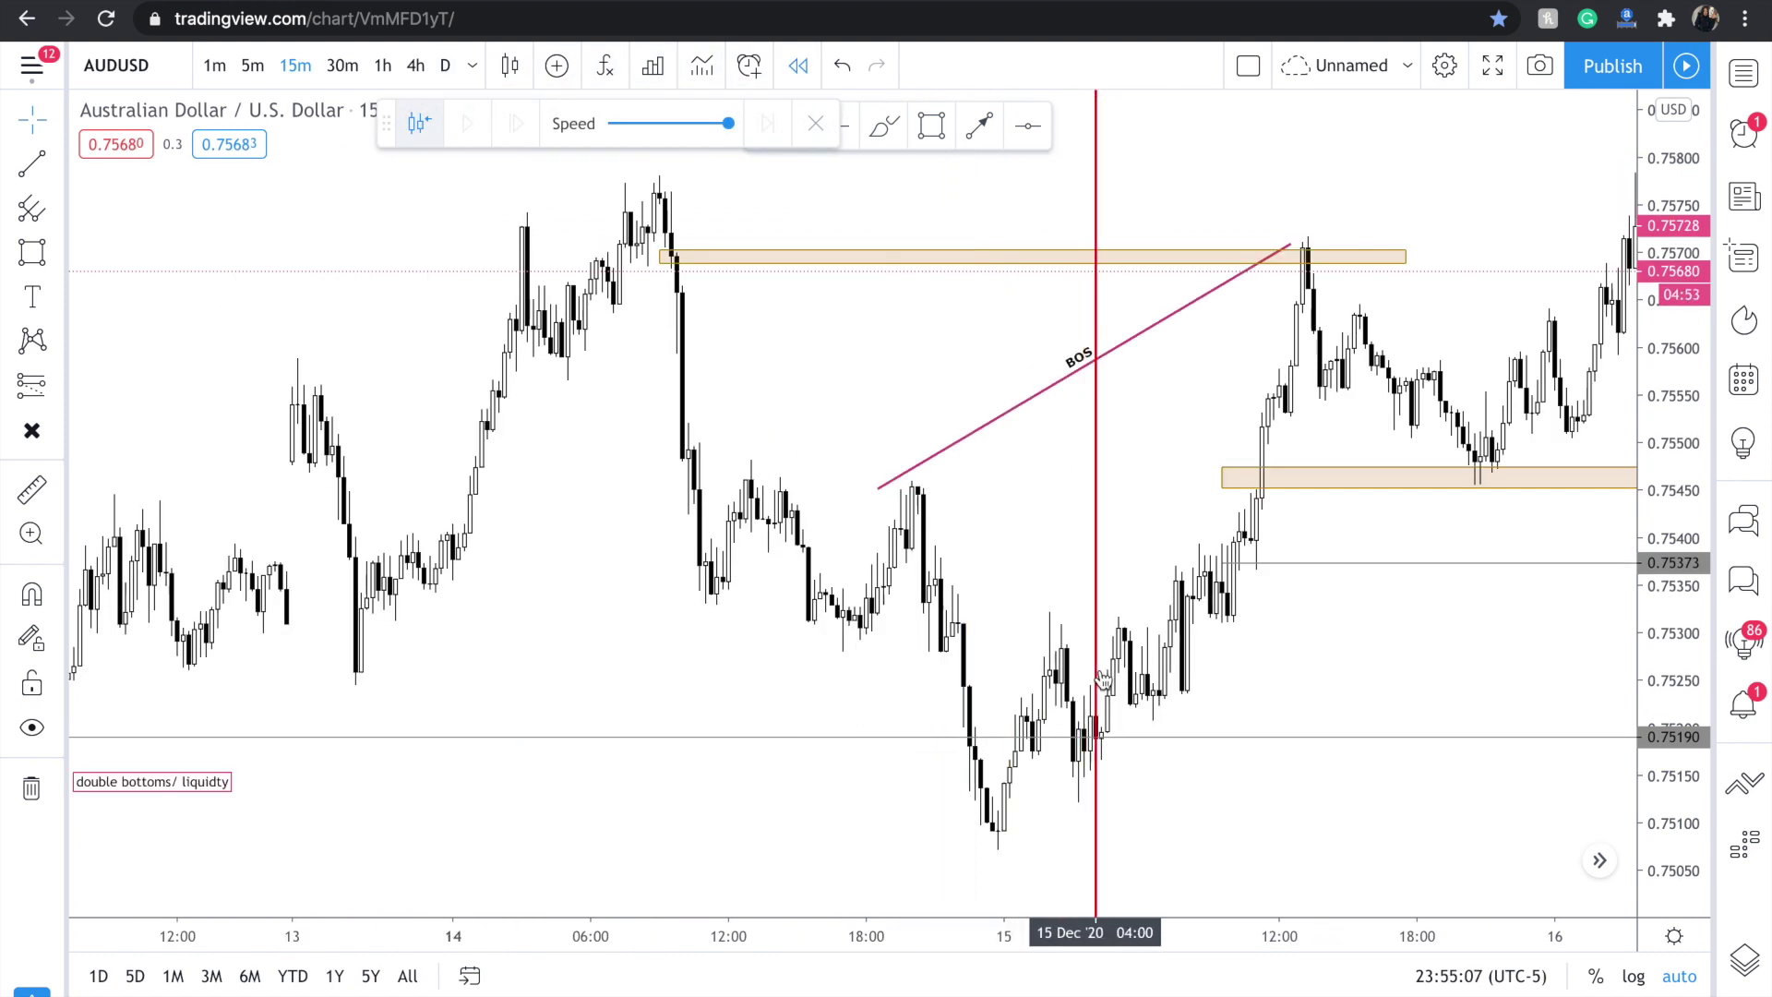
{"action": "scroll", "coordinate": [1103, 681], "scroll_direction": "up", "scroll_amount": 1}
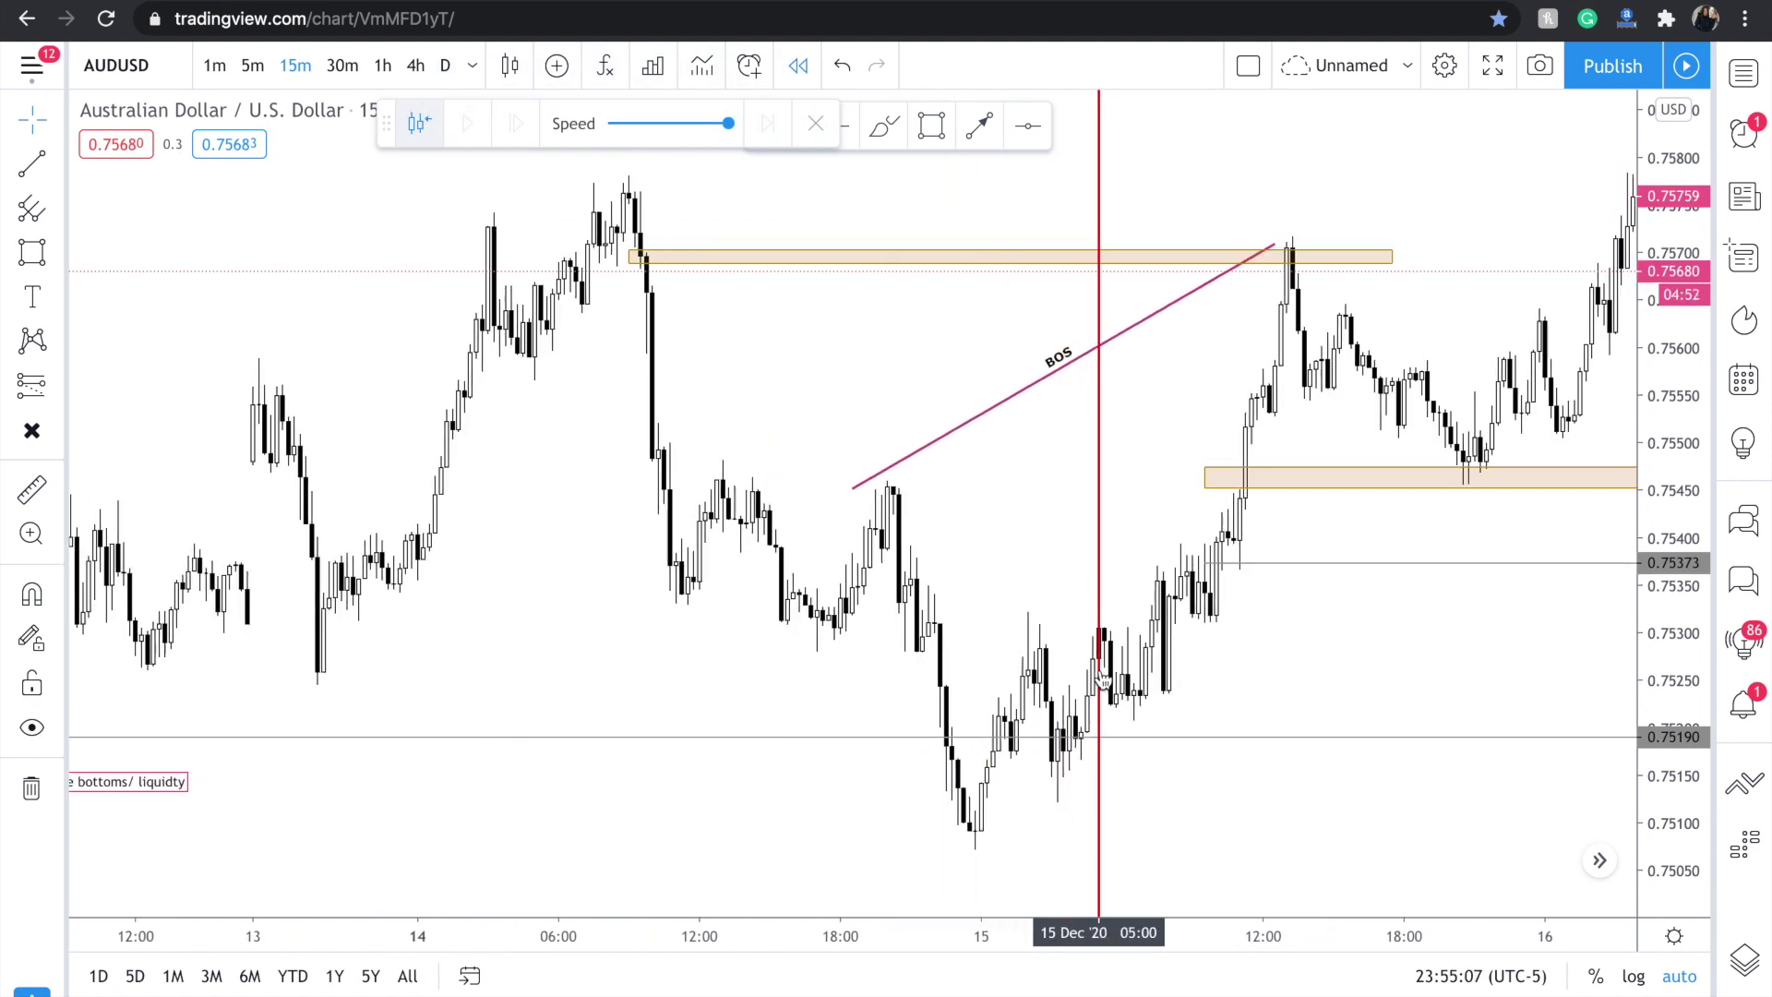
{"action": "left_click", "coordinate": [961, 757]}
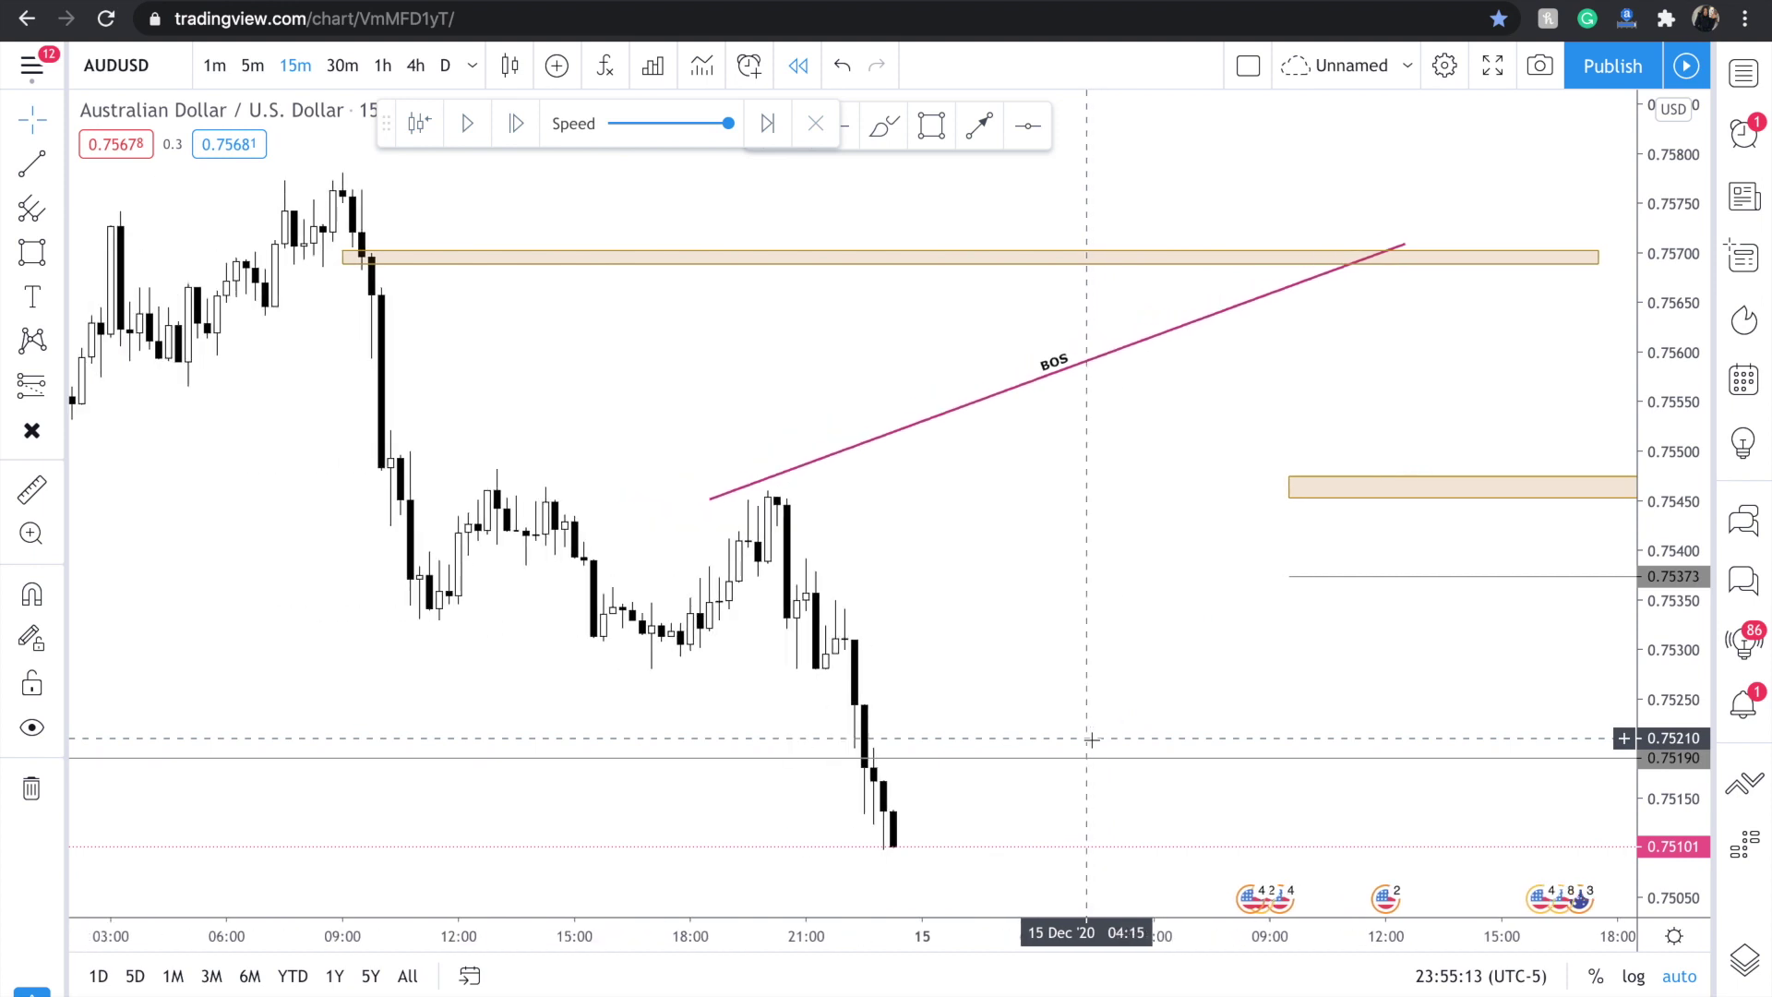
Draw three short pink lines at the recent swing highs, then play replay briefly into early 15 Dec.
{"action": "left_click", "coordinate": [26, 166]}
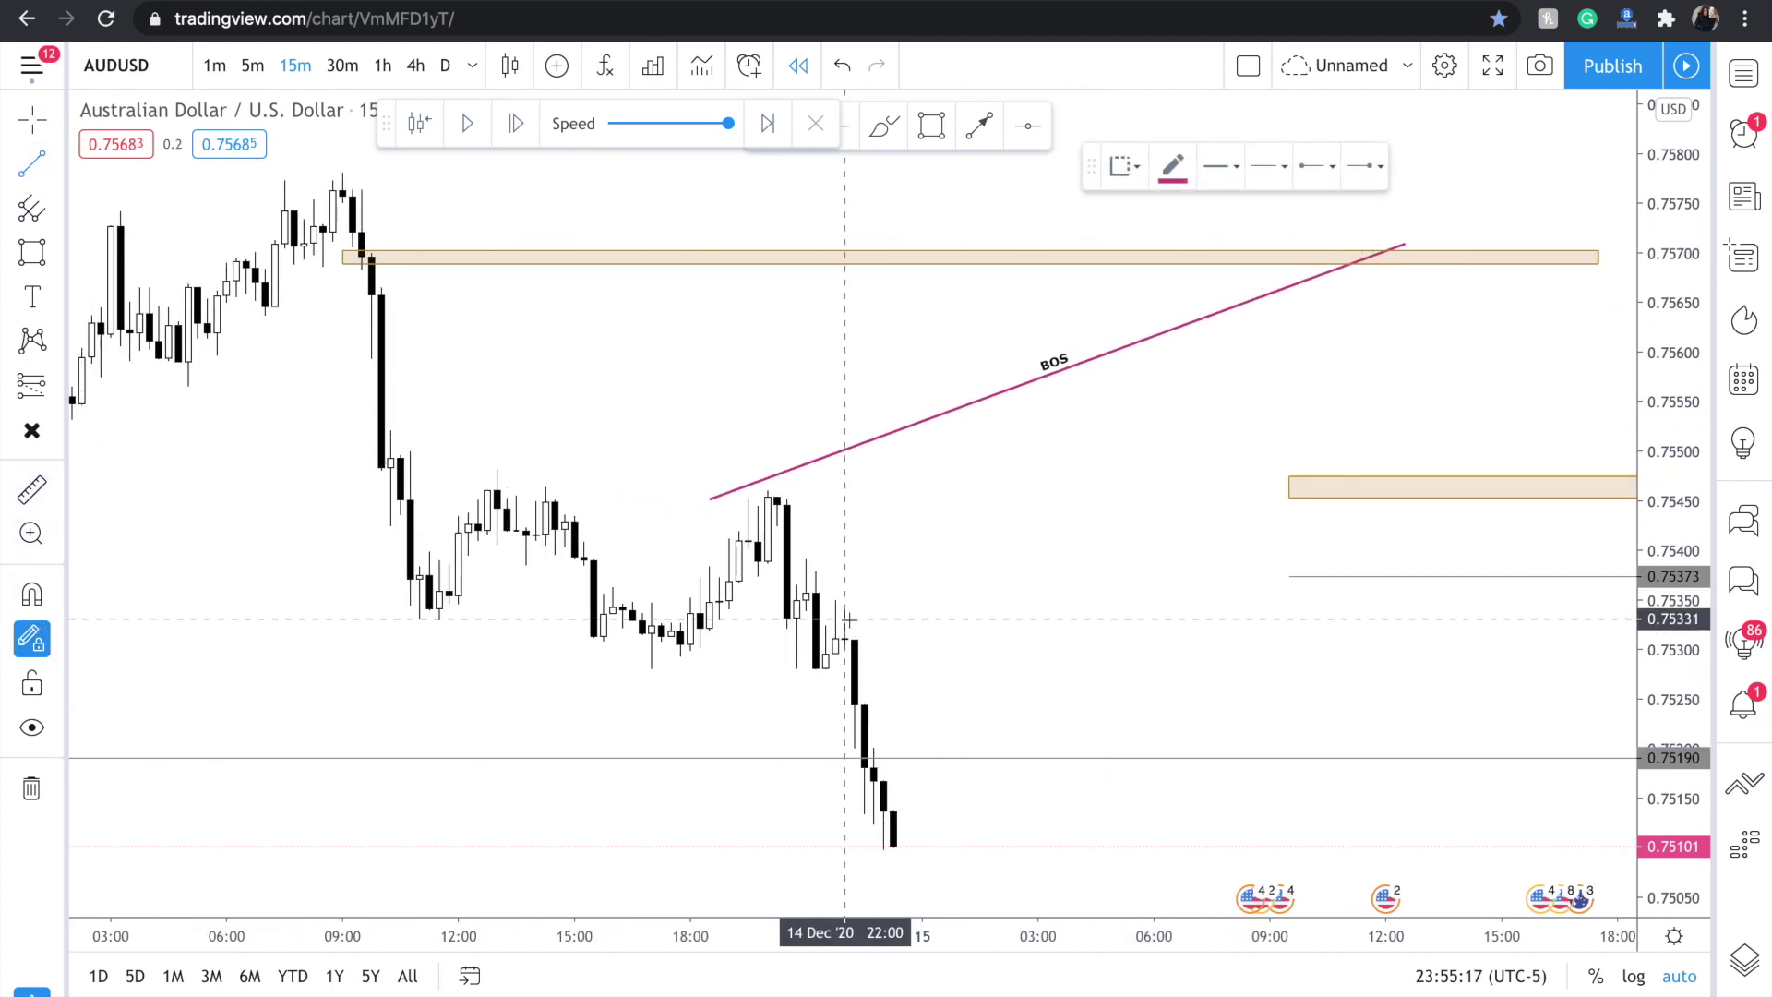
{"action": "left_click", "coordinate": [894, 624]}
{"action": "left_click", "coordinate": [797, 593]}
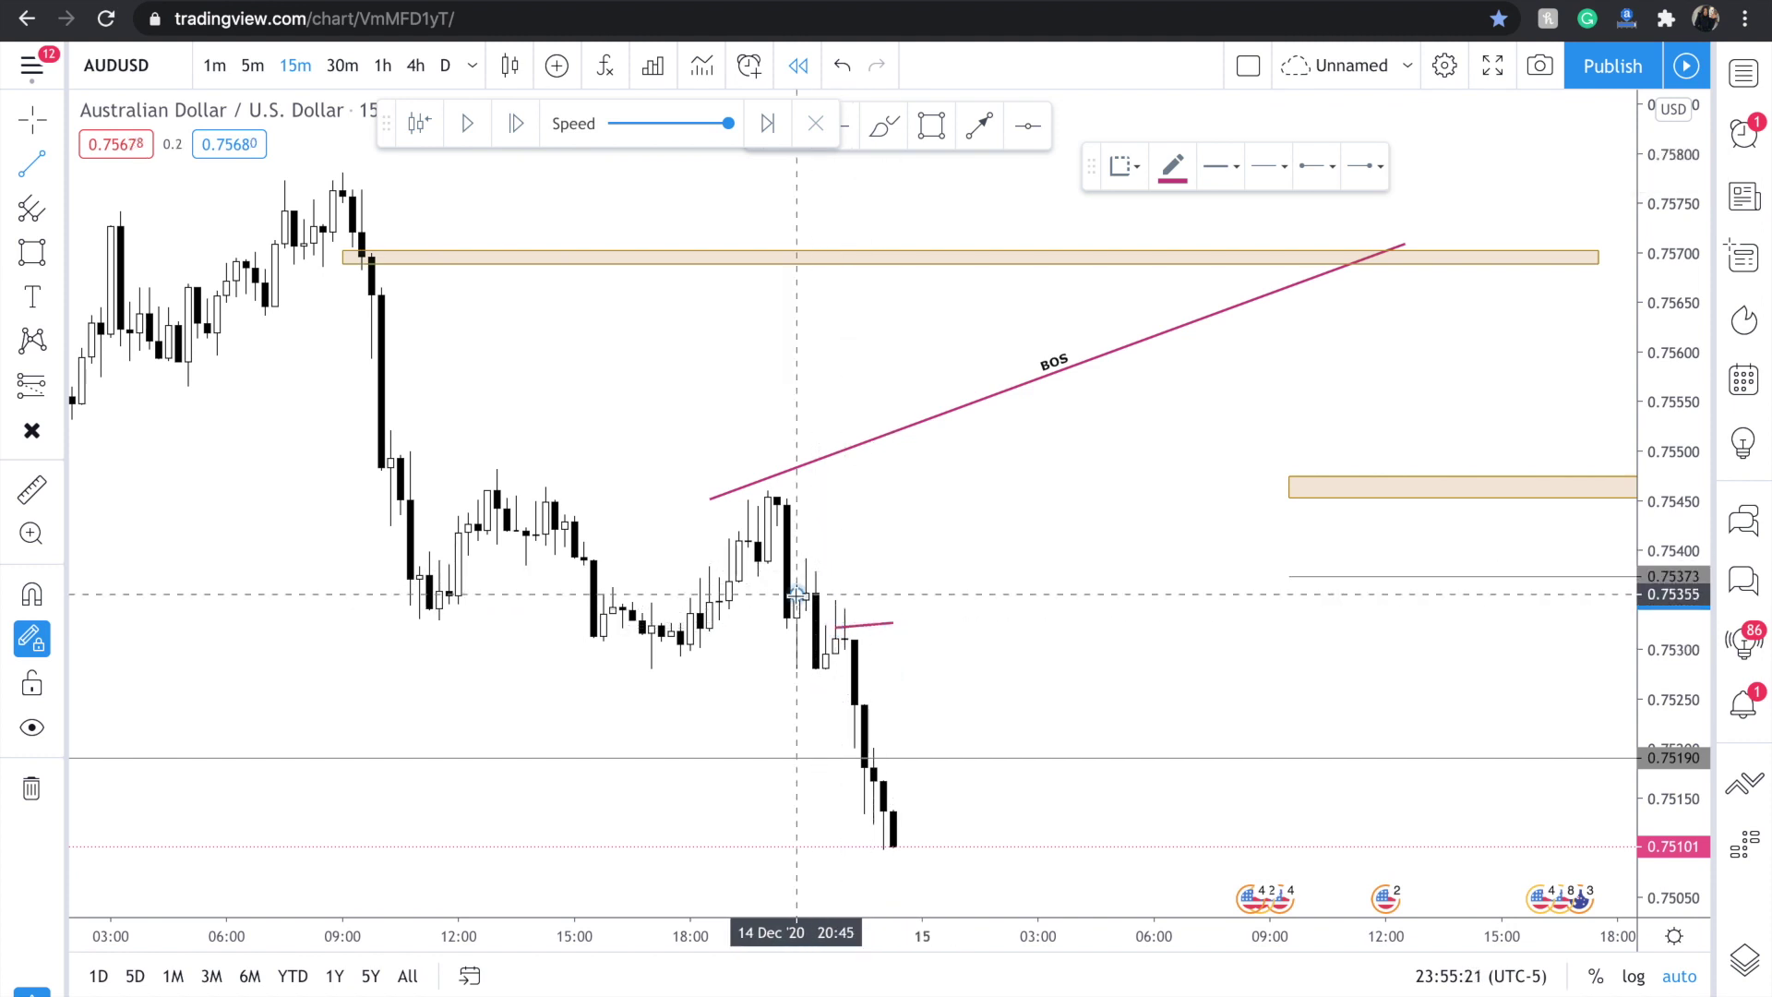
{"action": "left_click", "coordinate": [873, 579]}
{"action": "left_click", "coordinate": [786, 505]}
{"action": "left_click", "coordinate": [825, 501]}
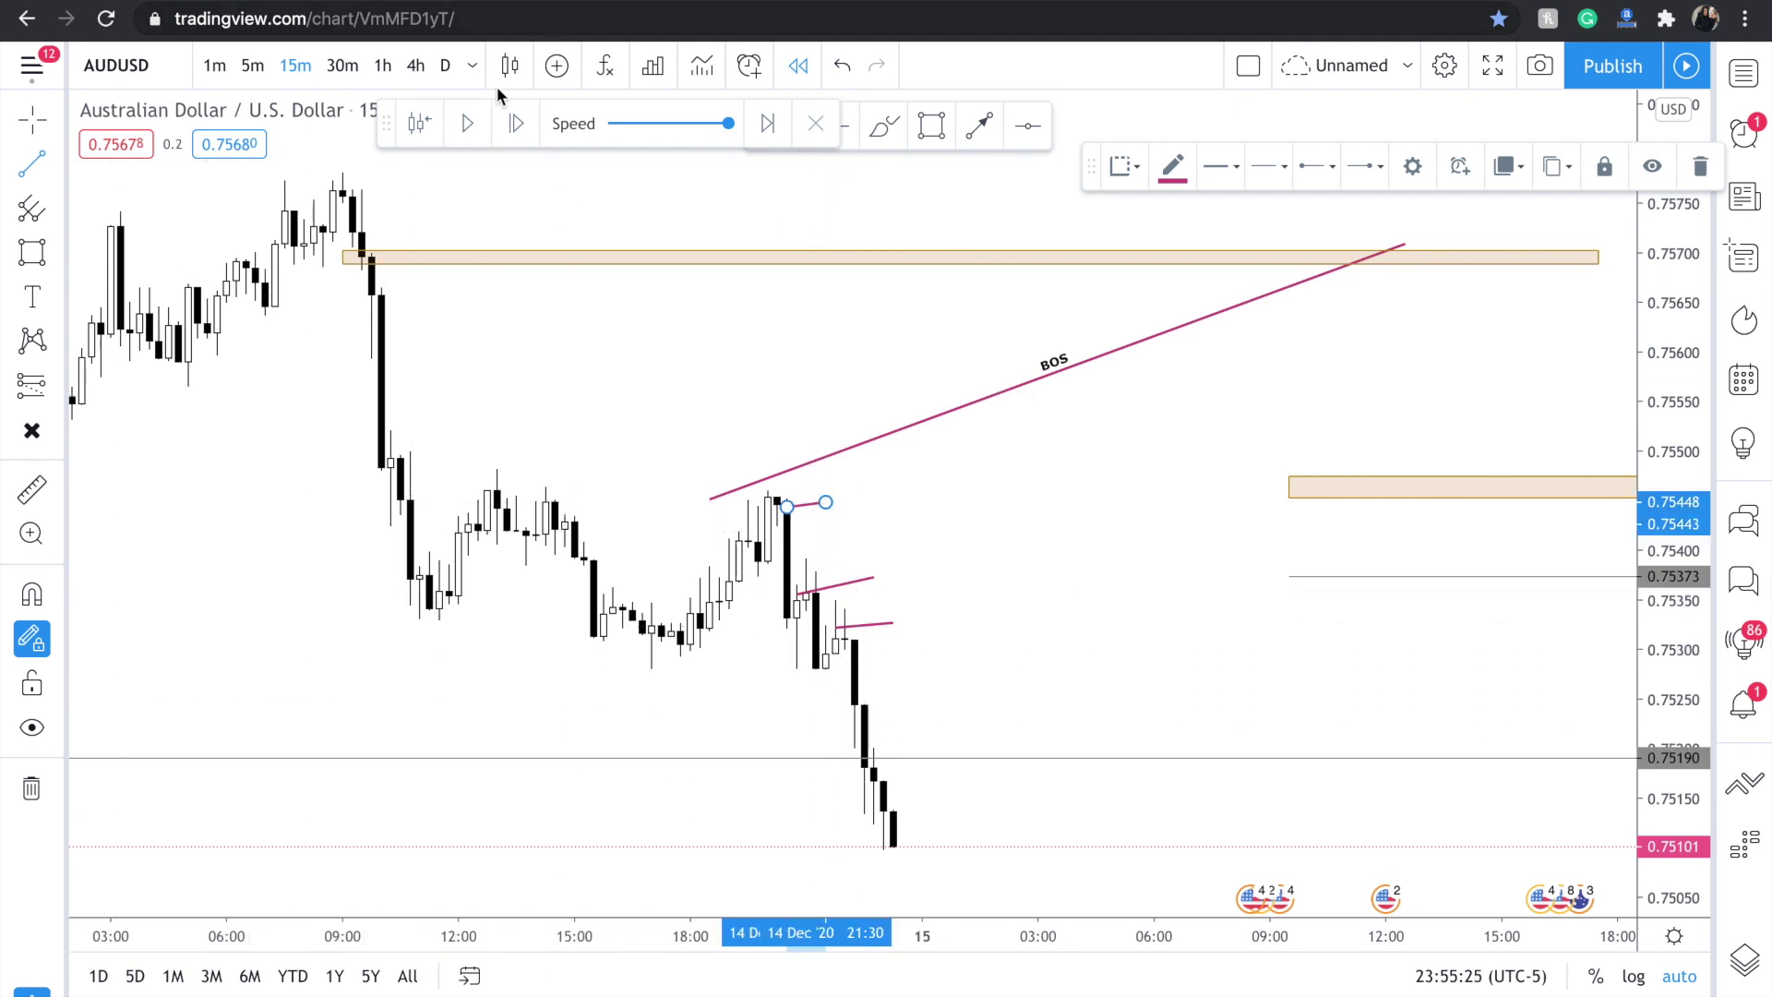
{"action": "left_click", "coordinate": [465, 127]}
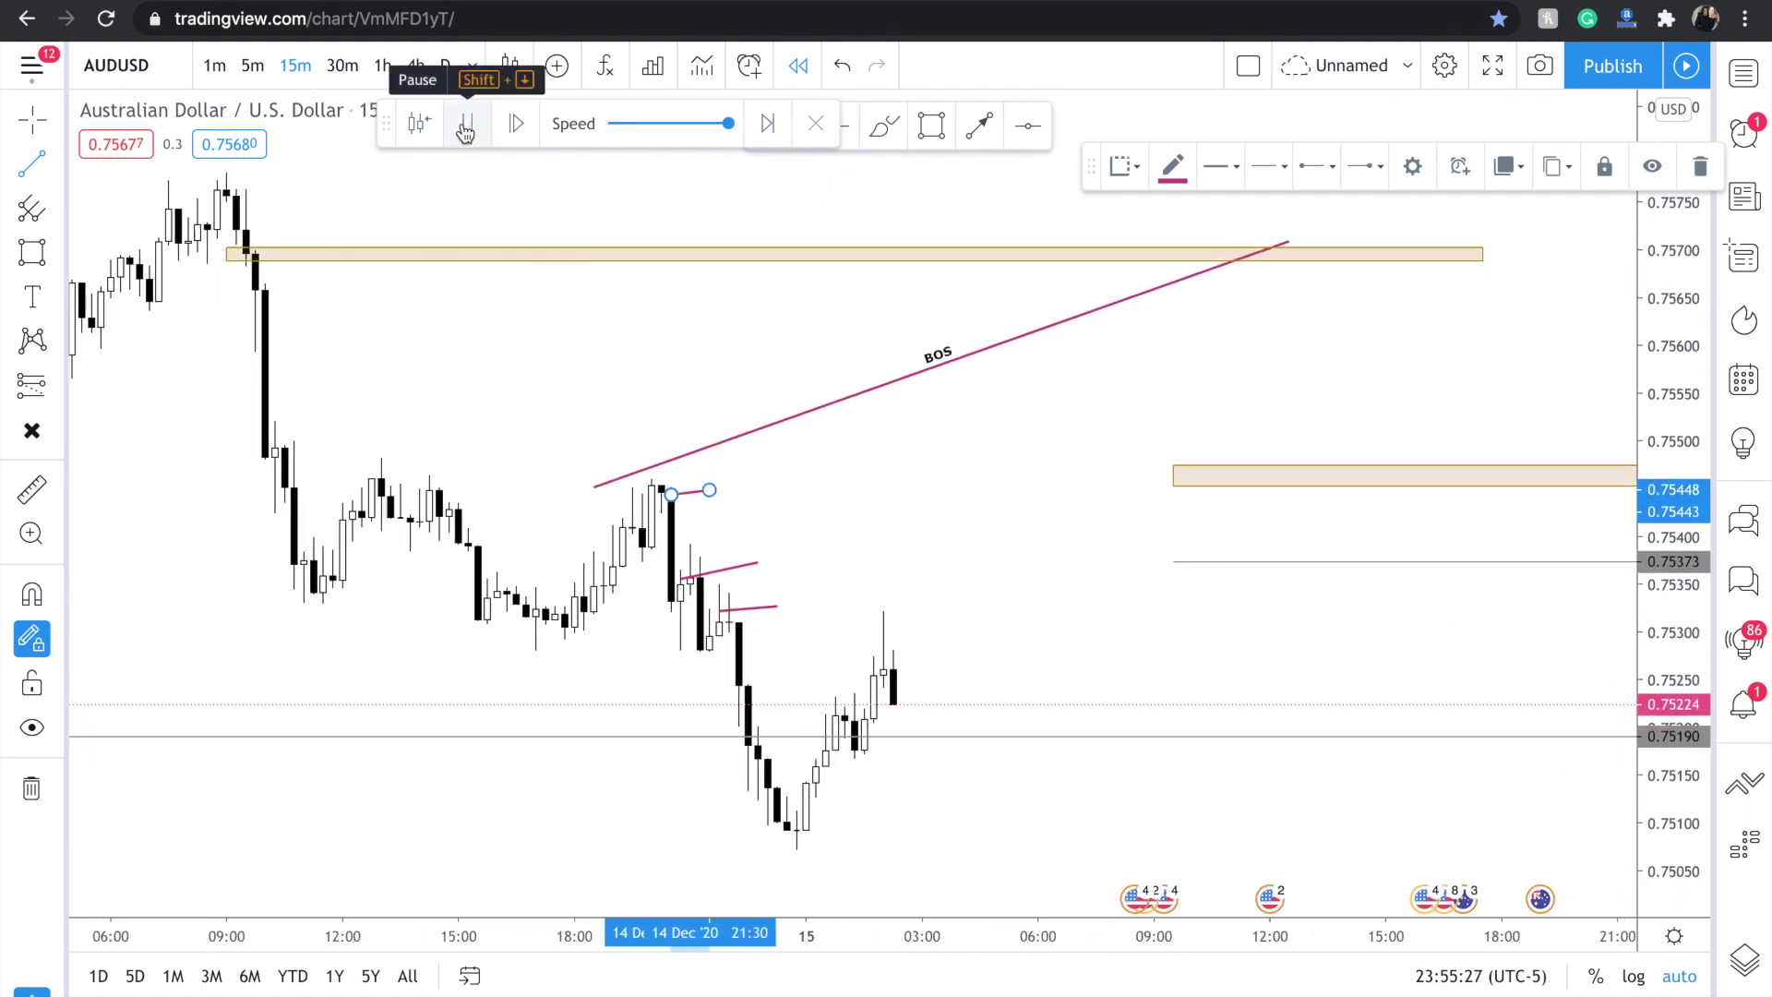
{"action": "left_click", "coordinate": [465, 126]}
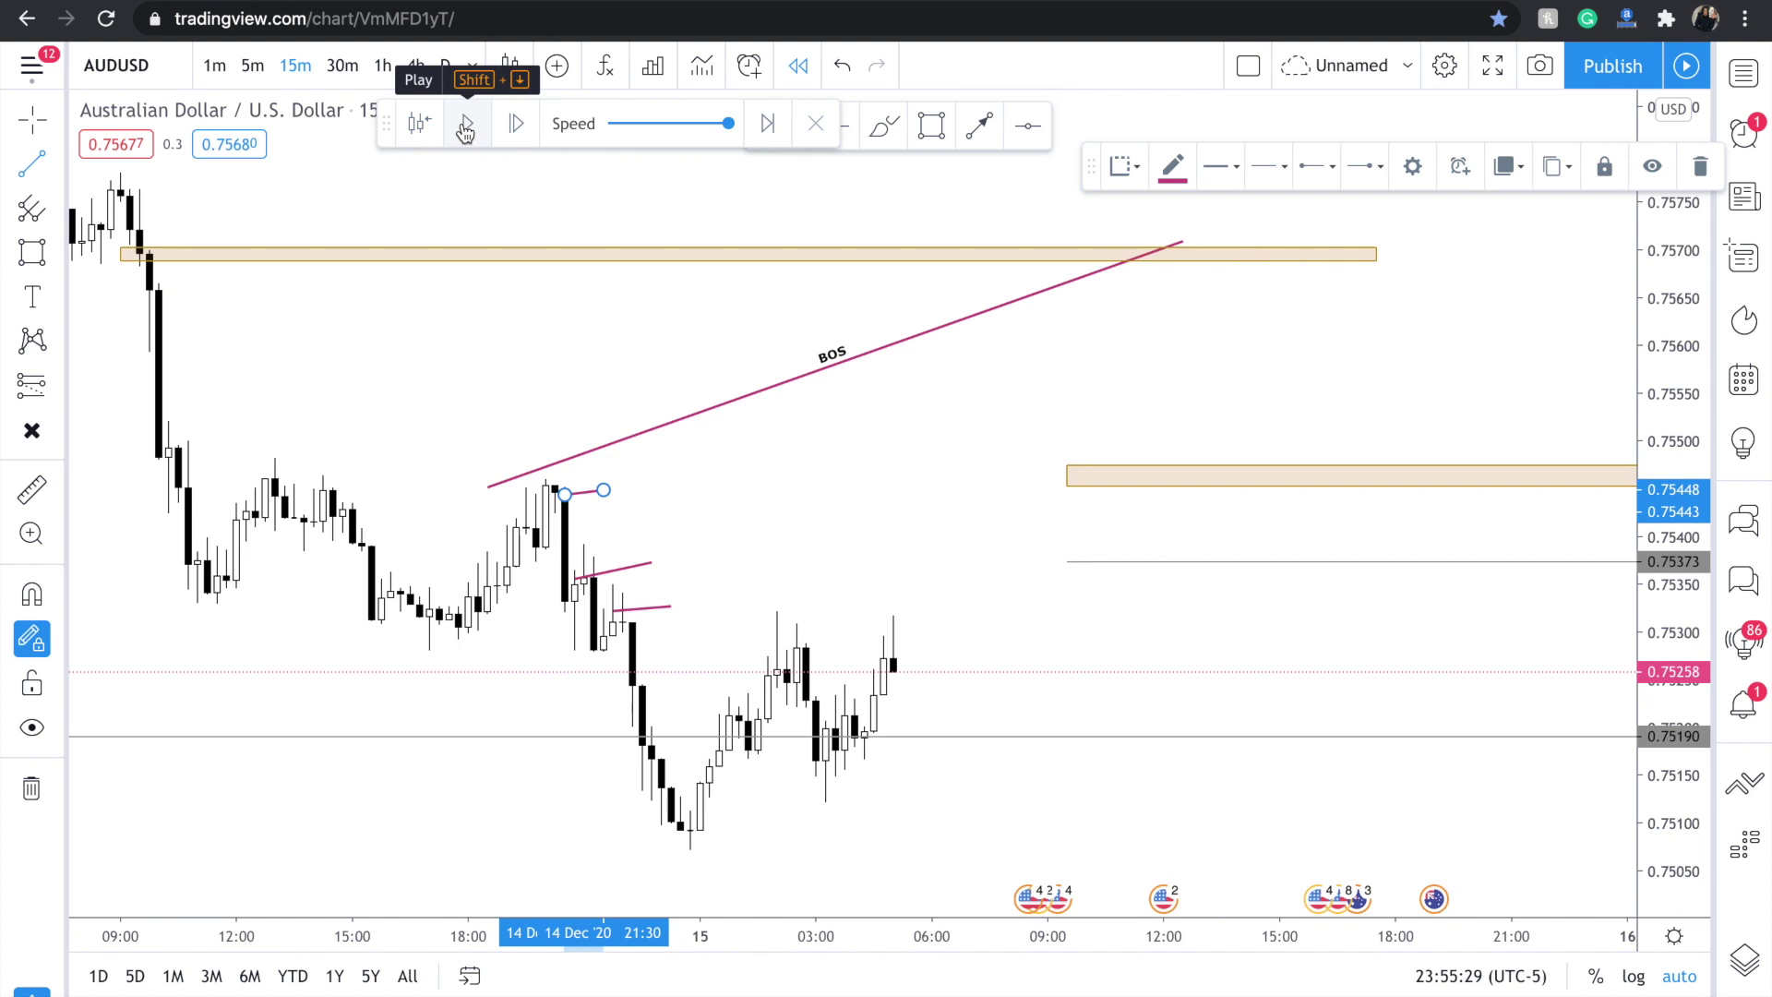
Draw a horizontal break line across the pullback, an orange demand zone at the low, and a long position on it.
{"action": "left_click", "coordinate": [815, 645]}
{"action": "left_click", "coordinate": [631, 646]}
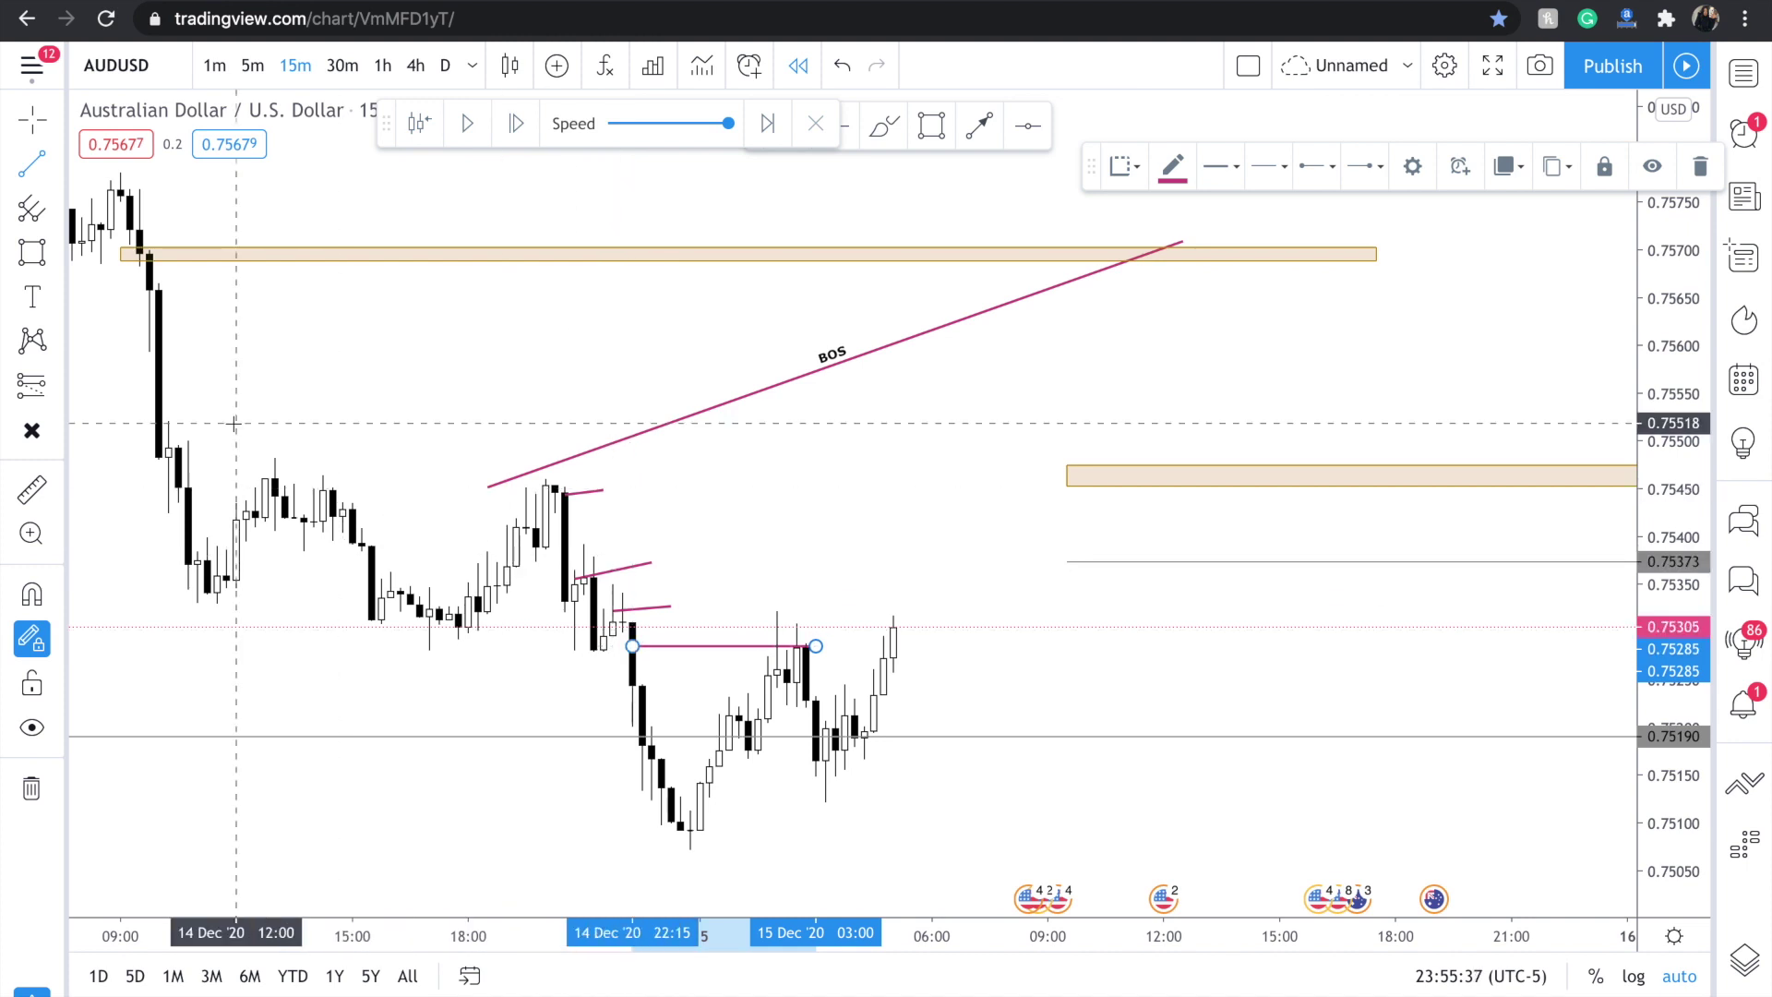
{"action": "scroll", "coordinate": [231, 424], "scroll_direction": "up", "scroll_amount": 3}
{"action": "scroll", "coordinate": [233, 424], "scroll_direction": "up", "scroll_amount": 3}
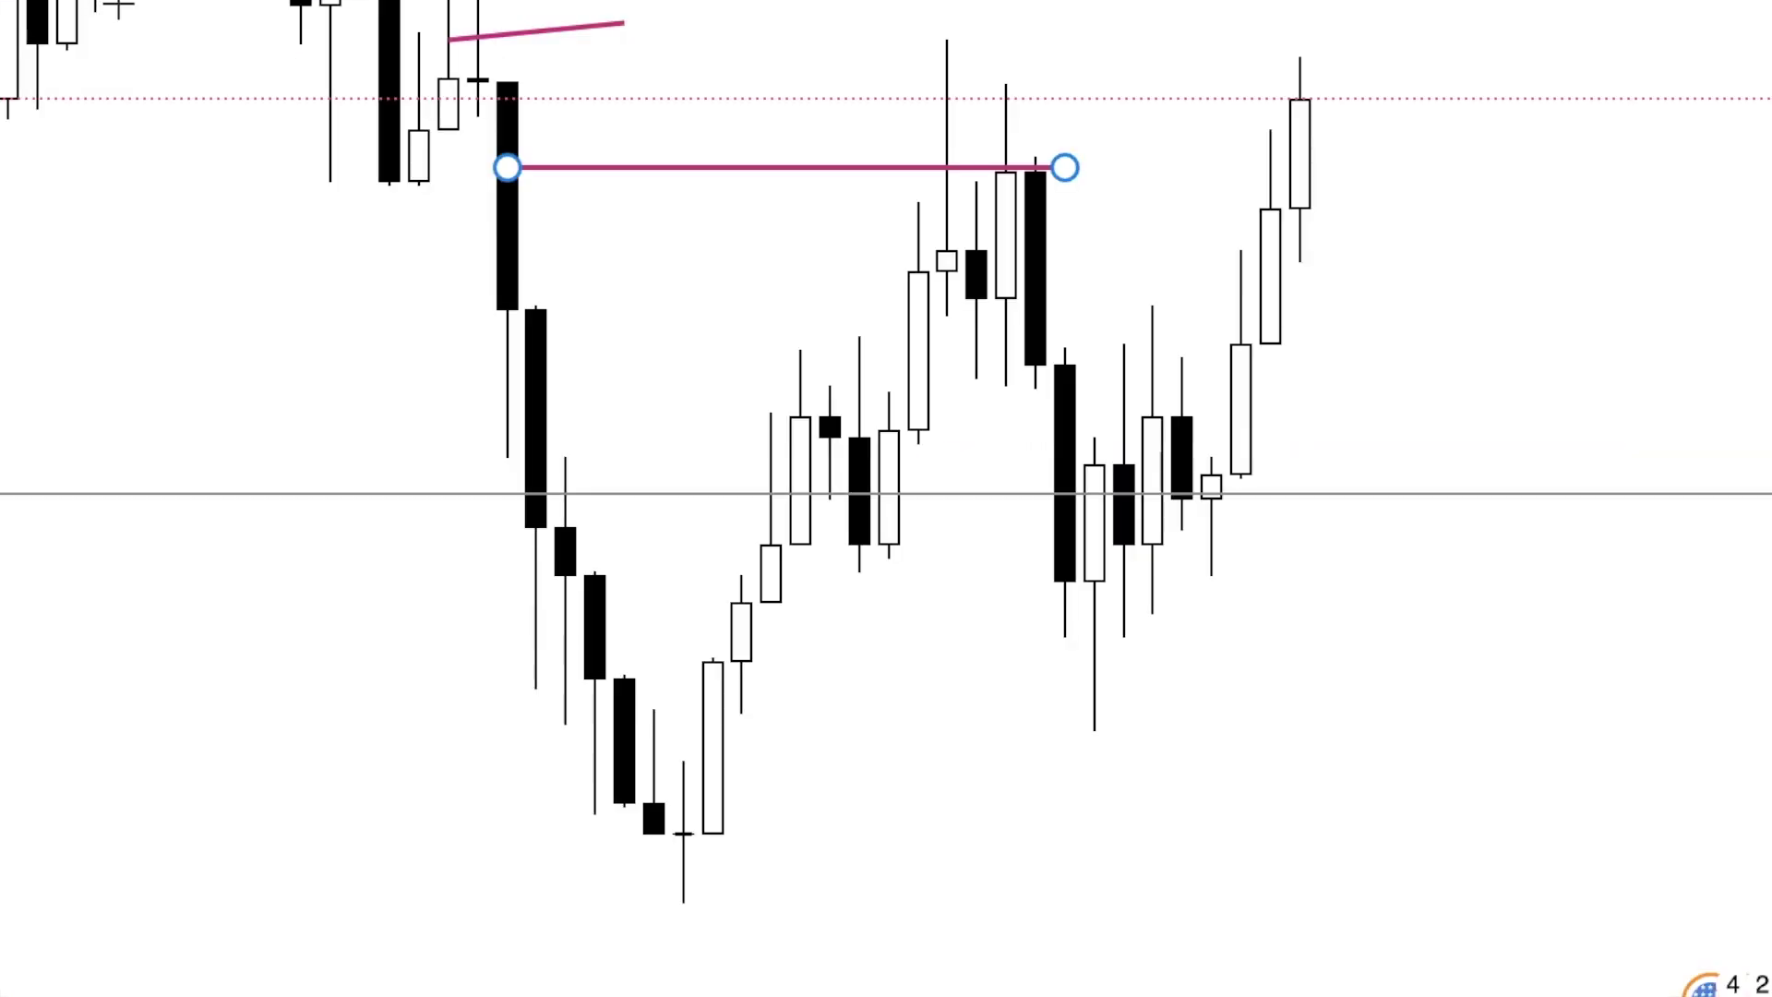
{"action": "mouse_move", "coordinate": [682, 761]}
{"action": "left_mouse_down"}
{"action": "mouse_move", "coordinate": [1068, 753]}
{"action": "mouse_move", "coordinate": [1127, 735]}
{"action": "mouse_move", "coordinate": [1131, 716]}
{"action": "left_mouse_up"}
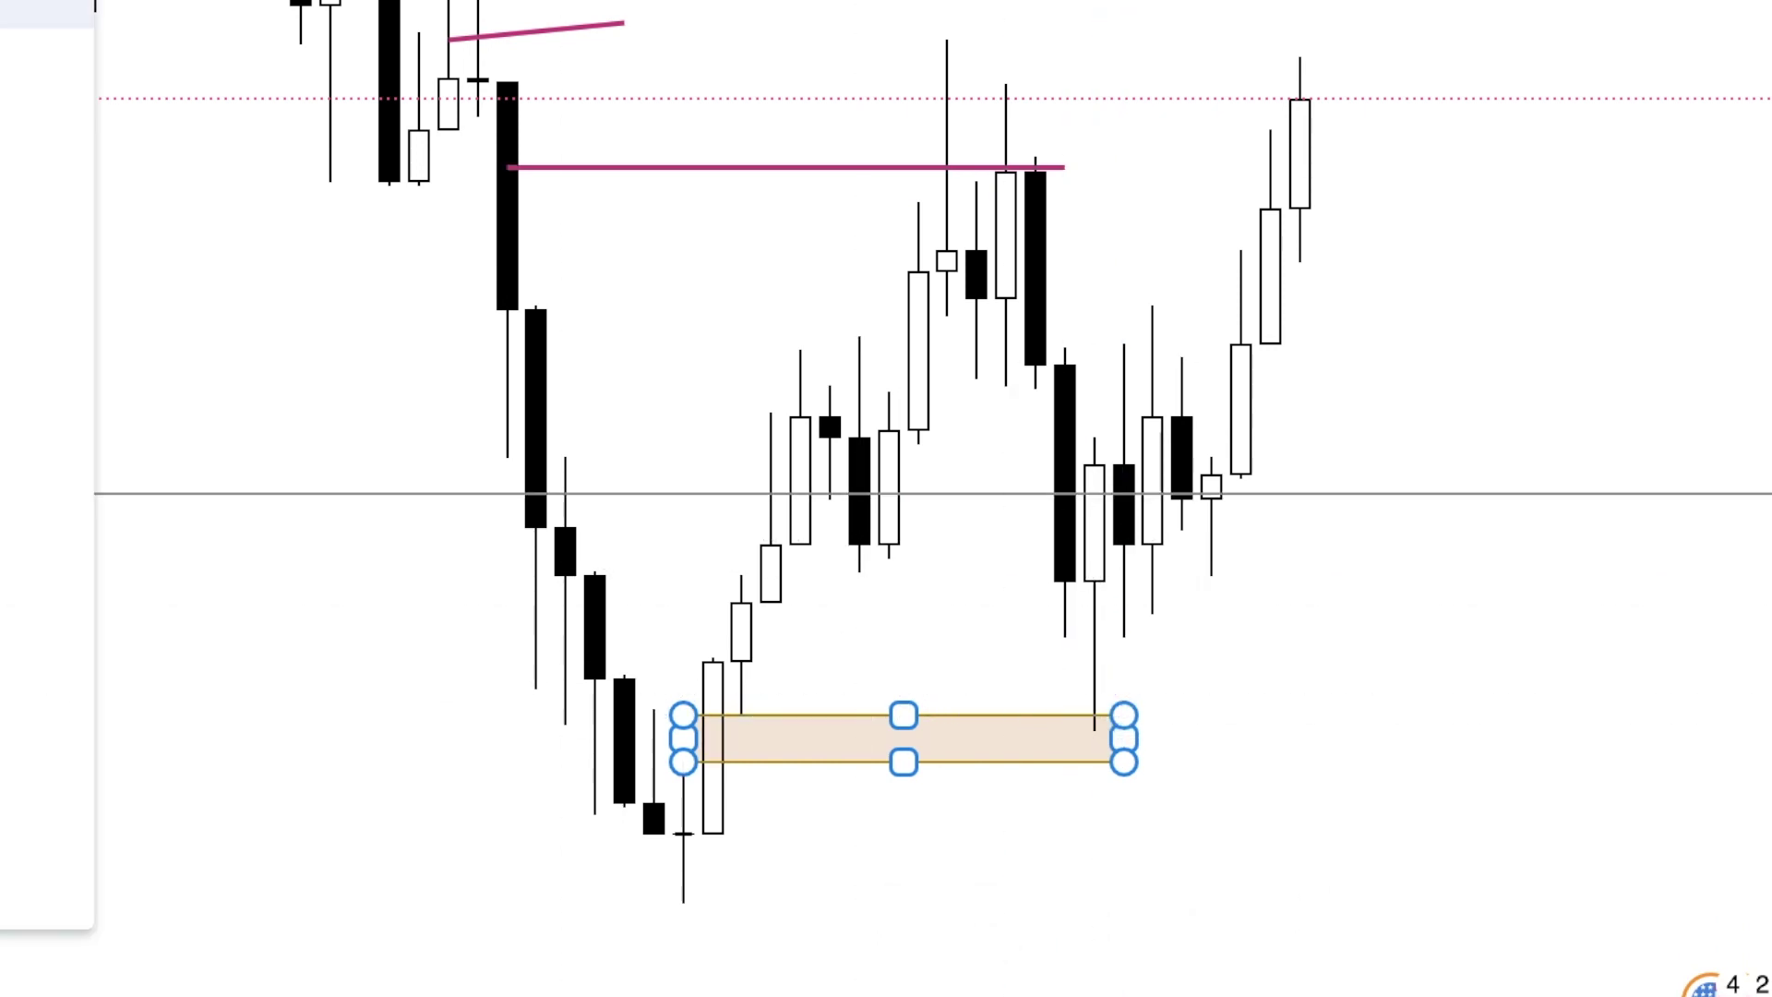
{"action": "left_click", "coordinate": [1018, 712]}
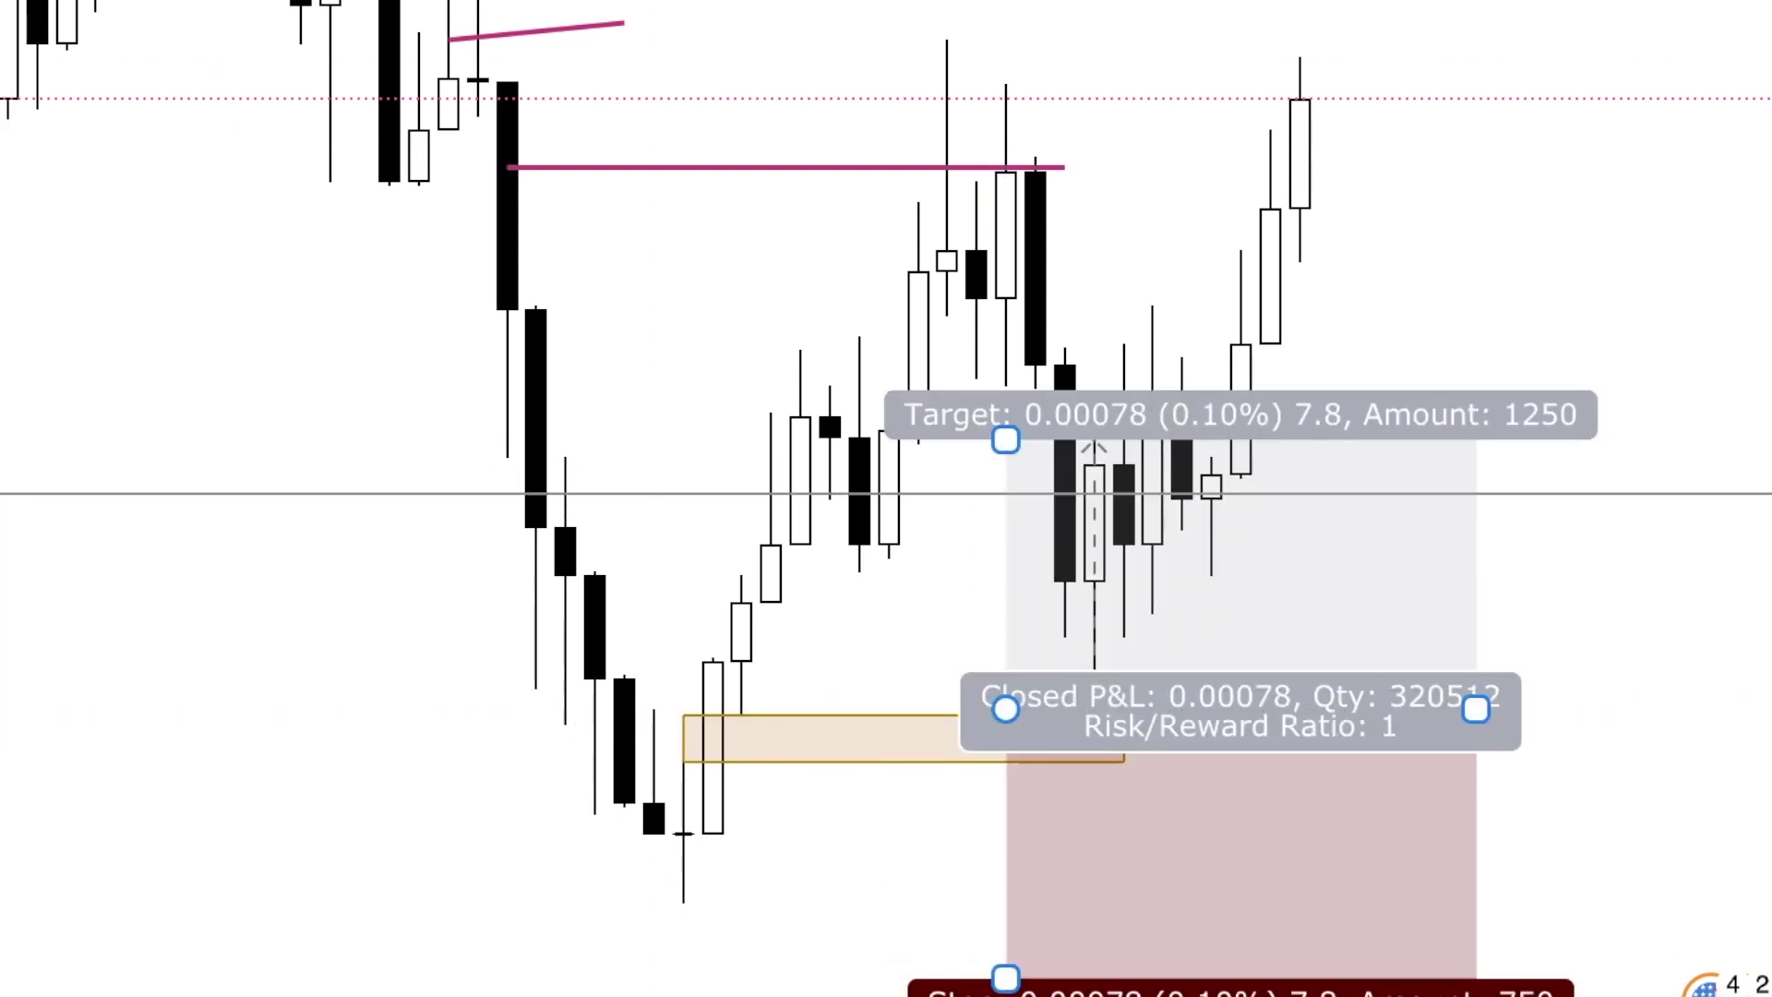
Tighten the long stop to 0.00061, raise the target to the 0.7546 zone, and widen the position.
{"action": "scroll", "coordinate": [1301, 392], "scroll_direction": "down", "scroll_amount": 1}
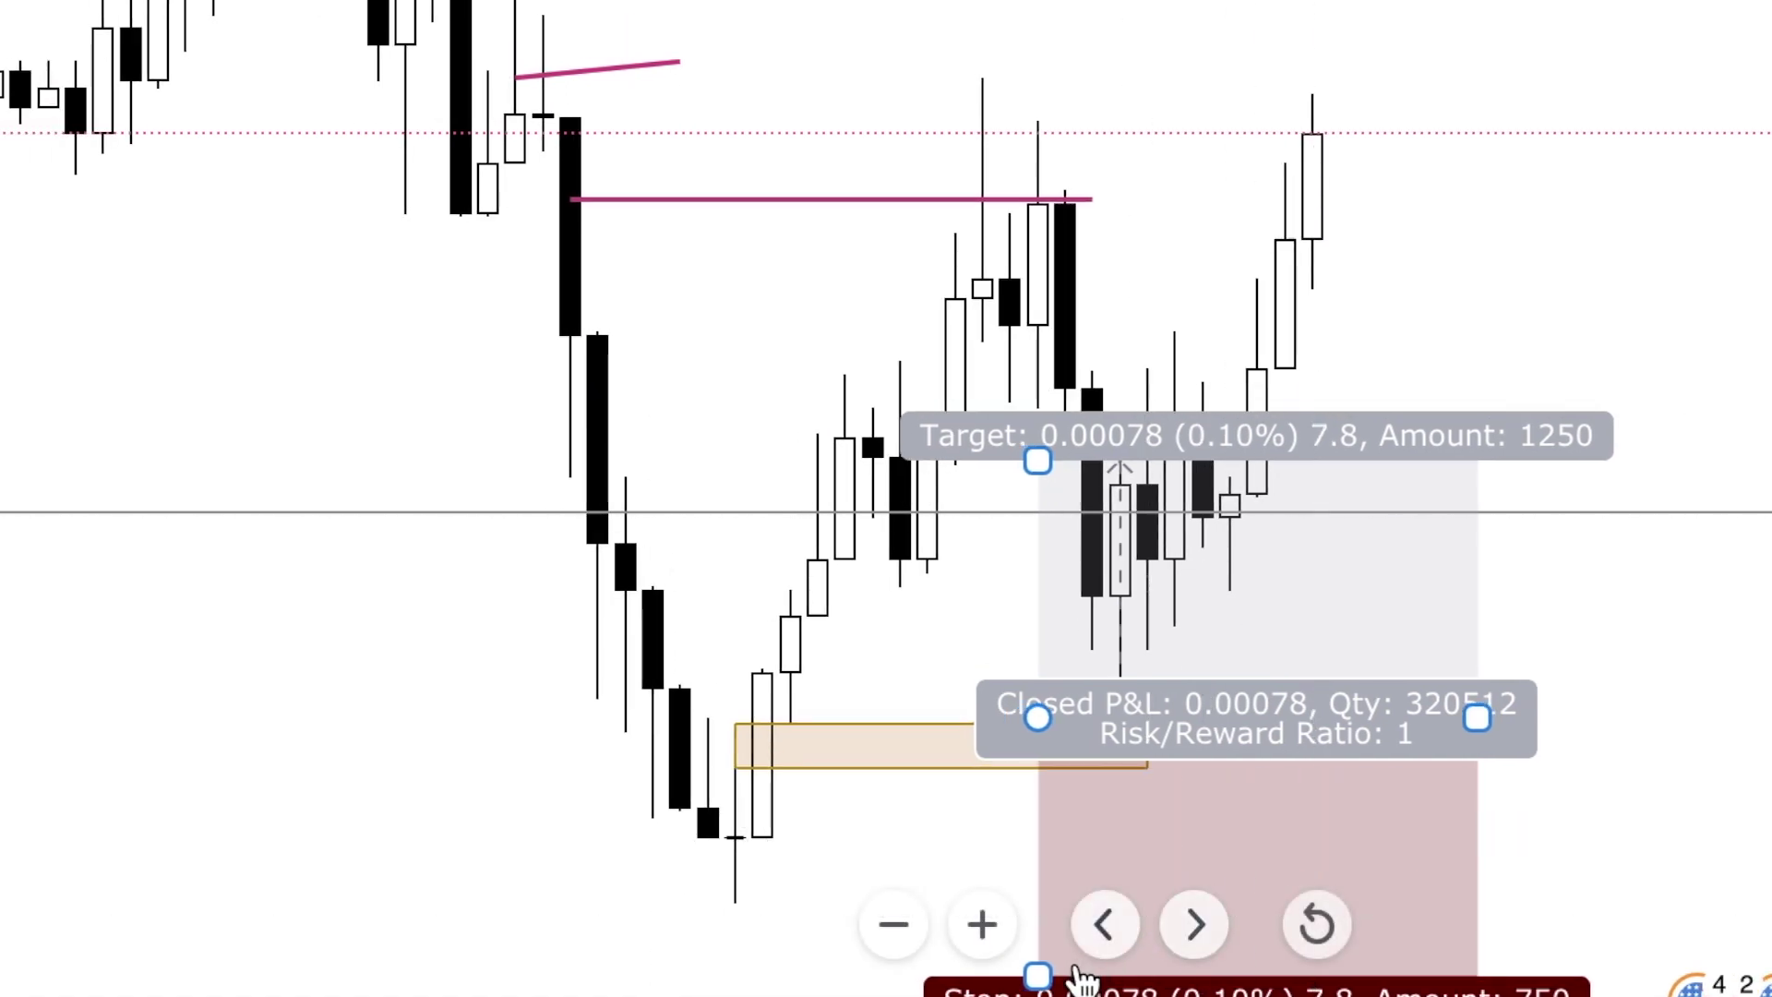
{"action": "left_click_drag", "start_coordinate": [1037, 964], "coordinate": [982, 920]}
{"action": "scroll", "coordinate": [1641, 779], "scroll_direction": "left", "scroll_amount": 1}
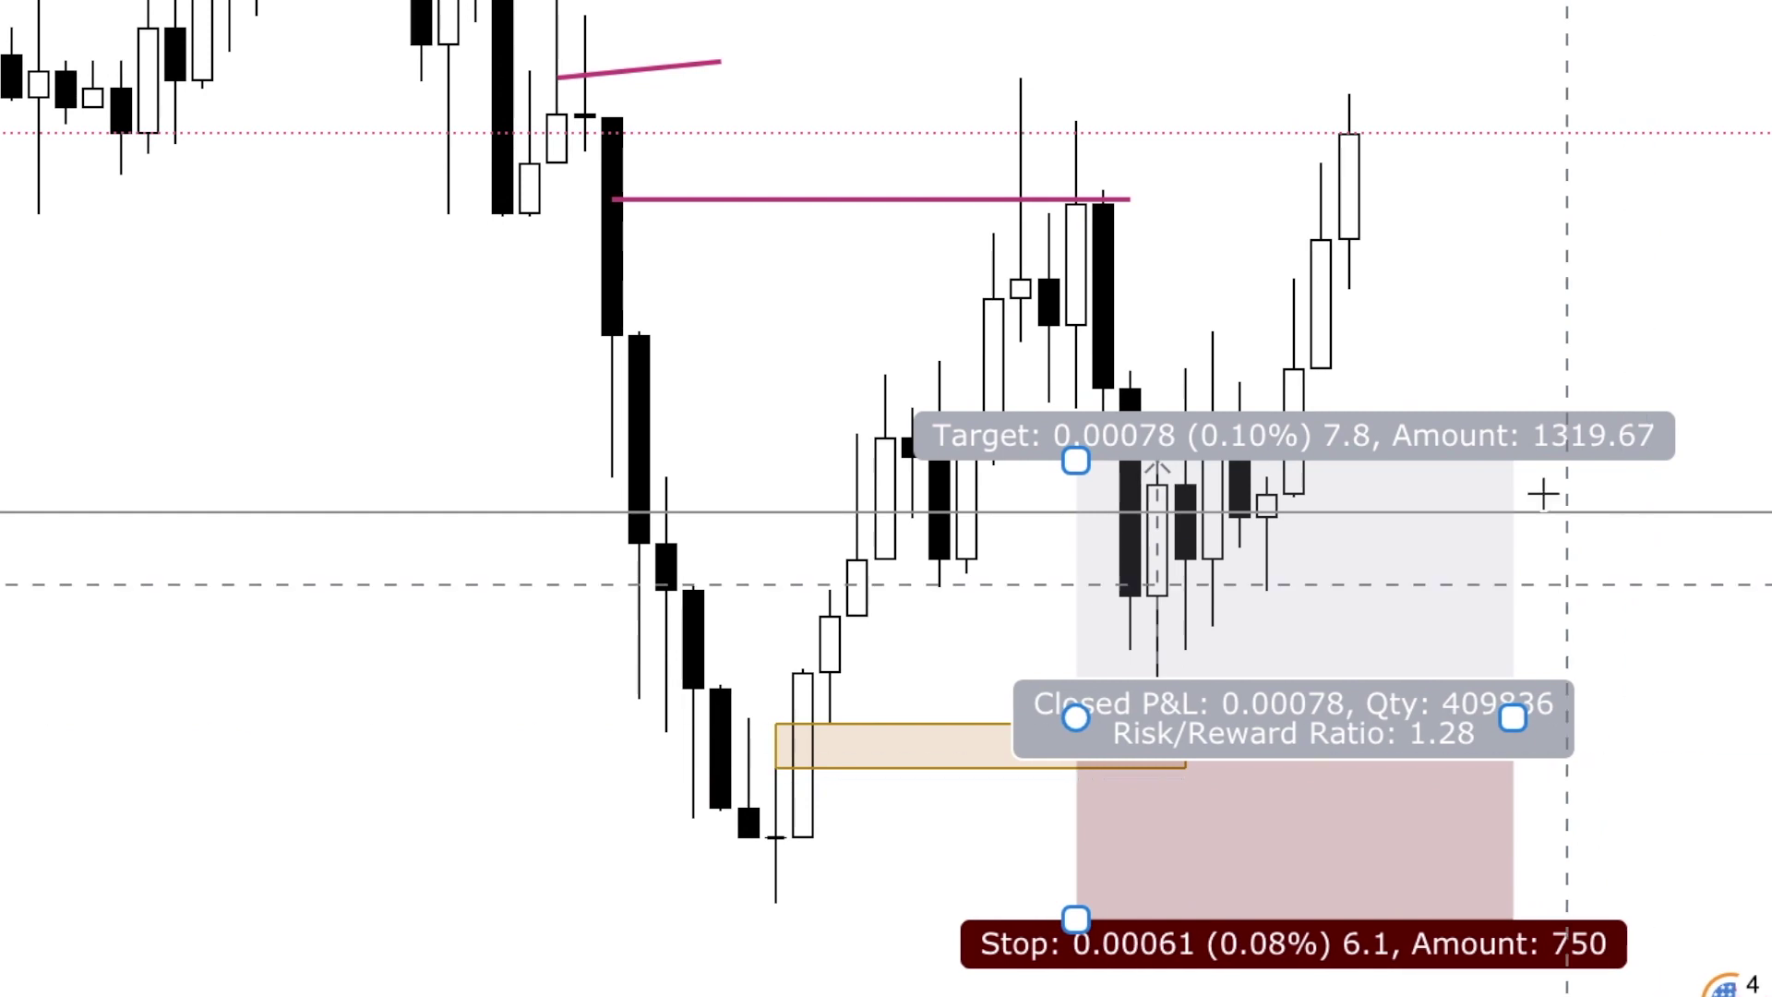
{"action": "left_click_drag", "start_coordinate": [1081, 459], "coordinate": [1319, 5]}
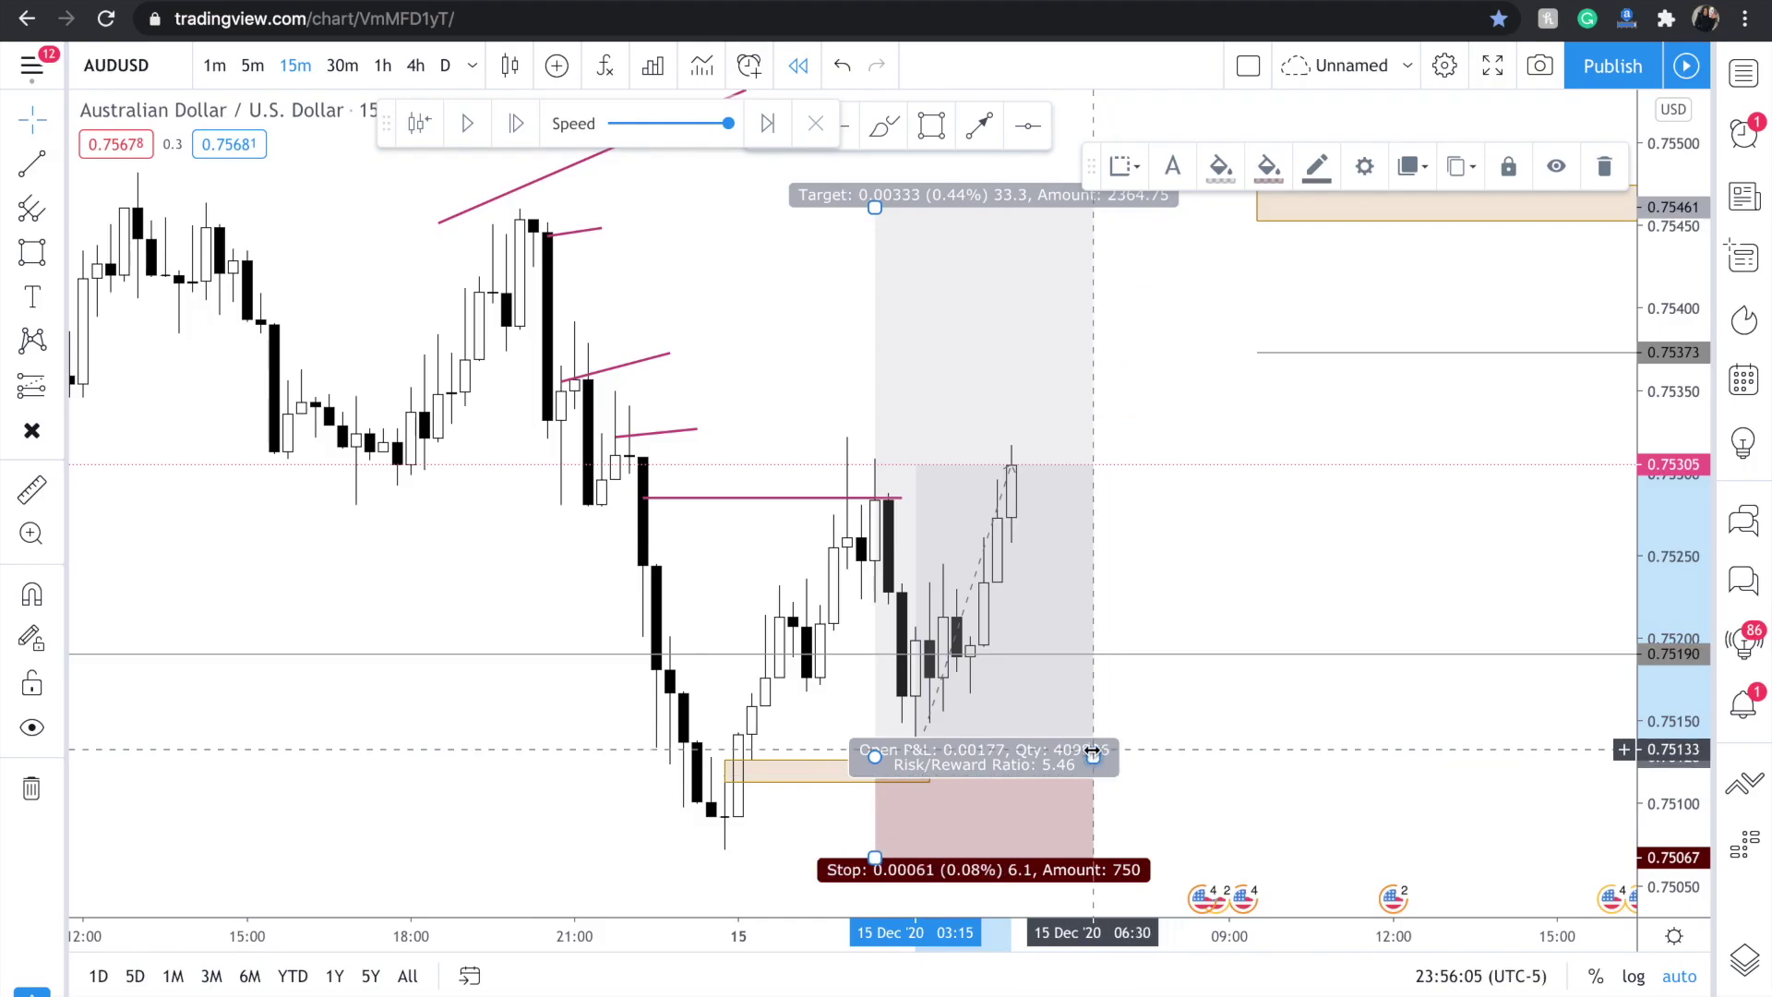
{"action": "left_click_drag", "start_coordinate": [1512, 718], "coordinate": [1771, 718]}
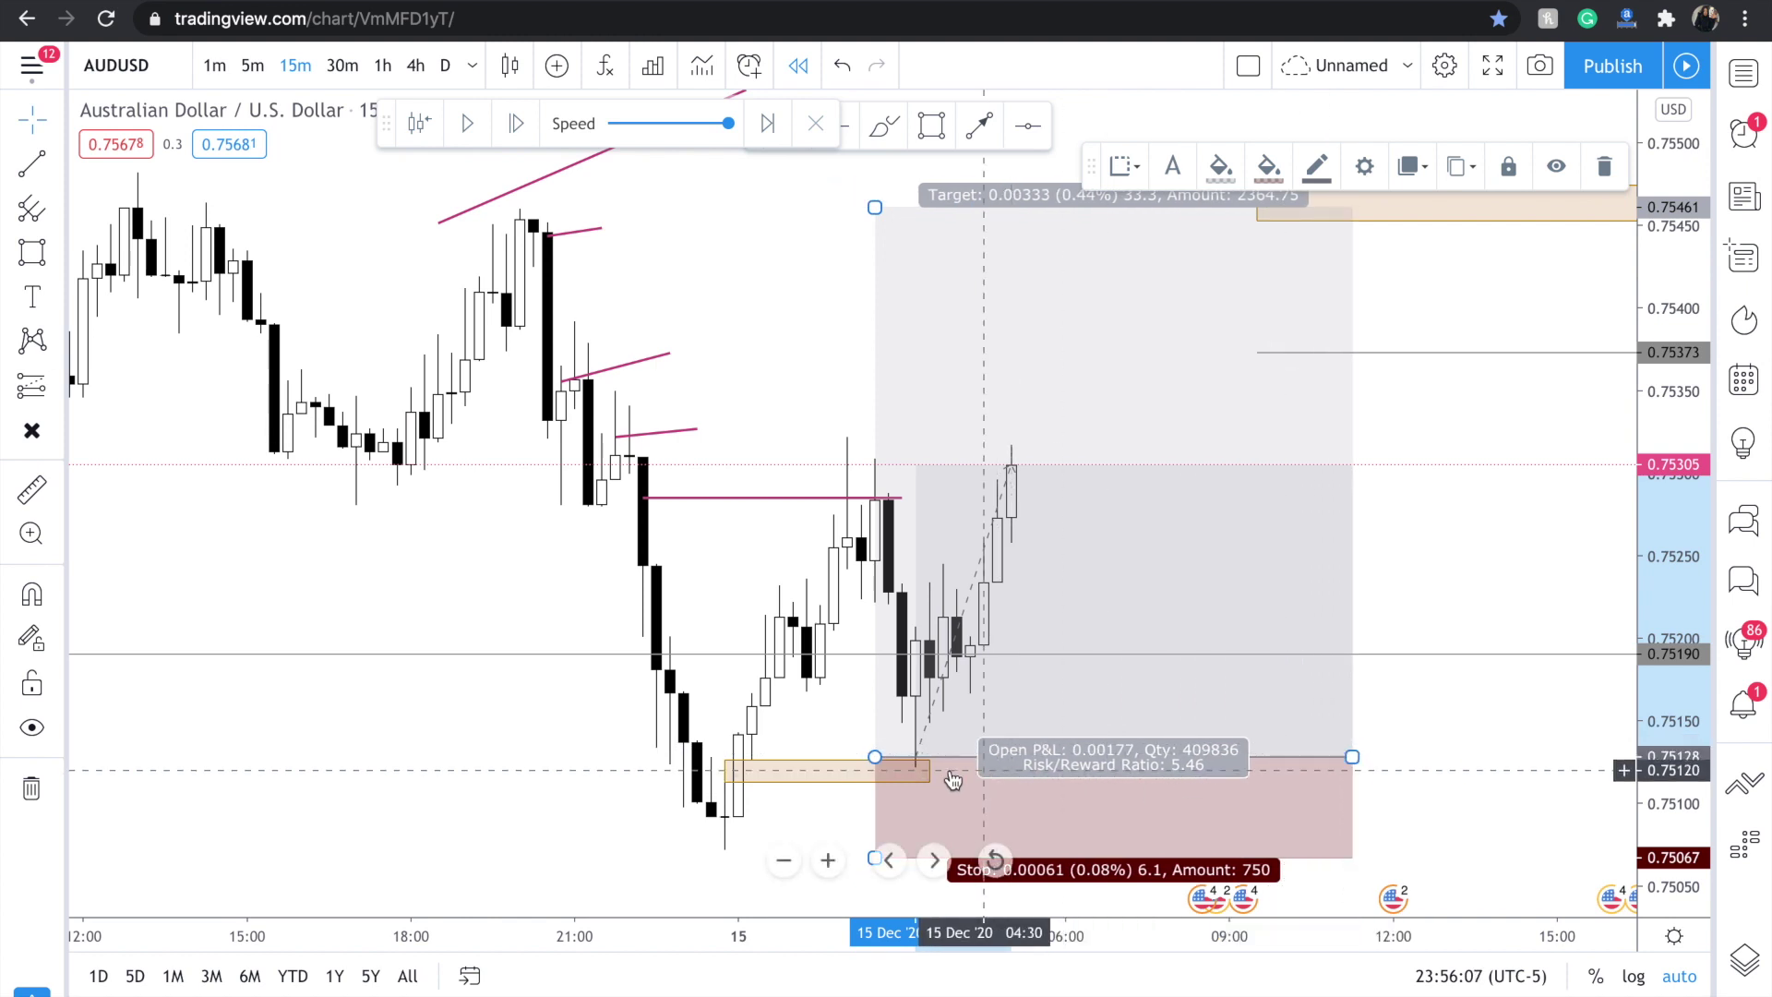
Stretch the demand zone across the position and advance the replay one bar.
{"action": "left_click_drag", "start_coordinate": [930, 768], "coordinate": [1487, 758]}
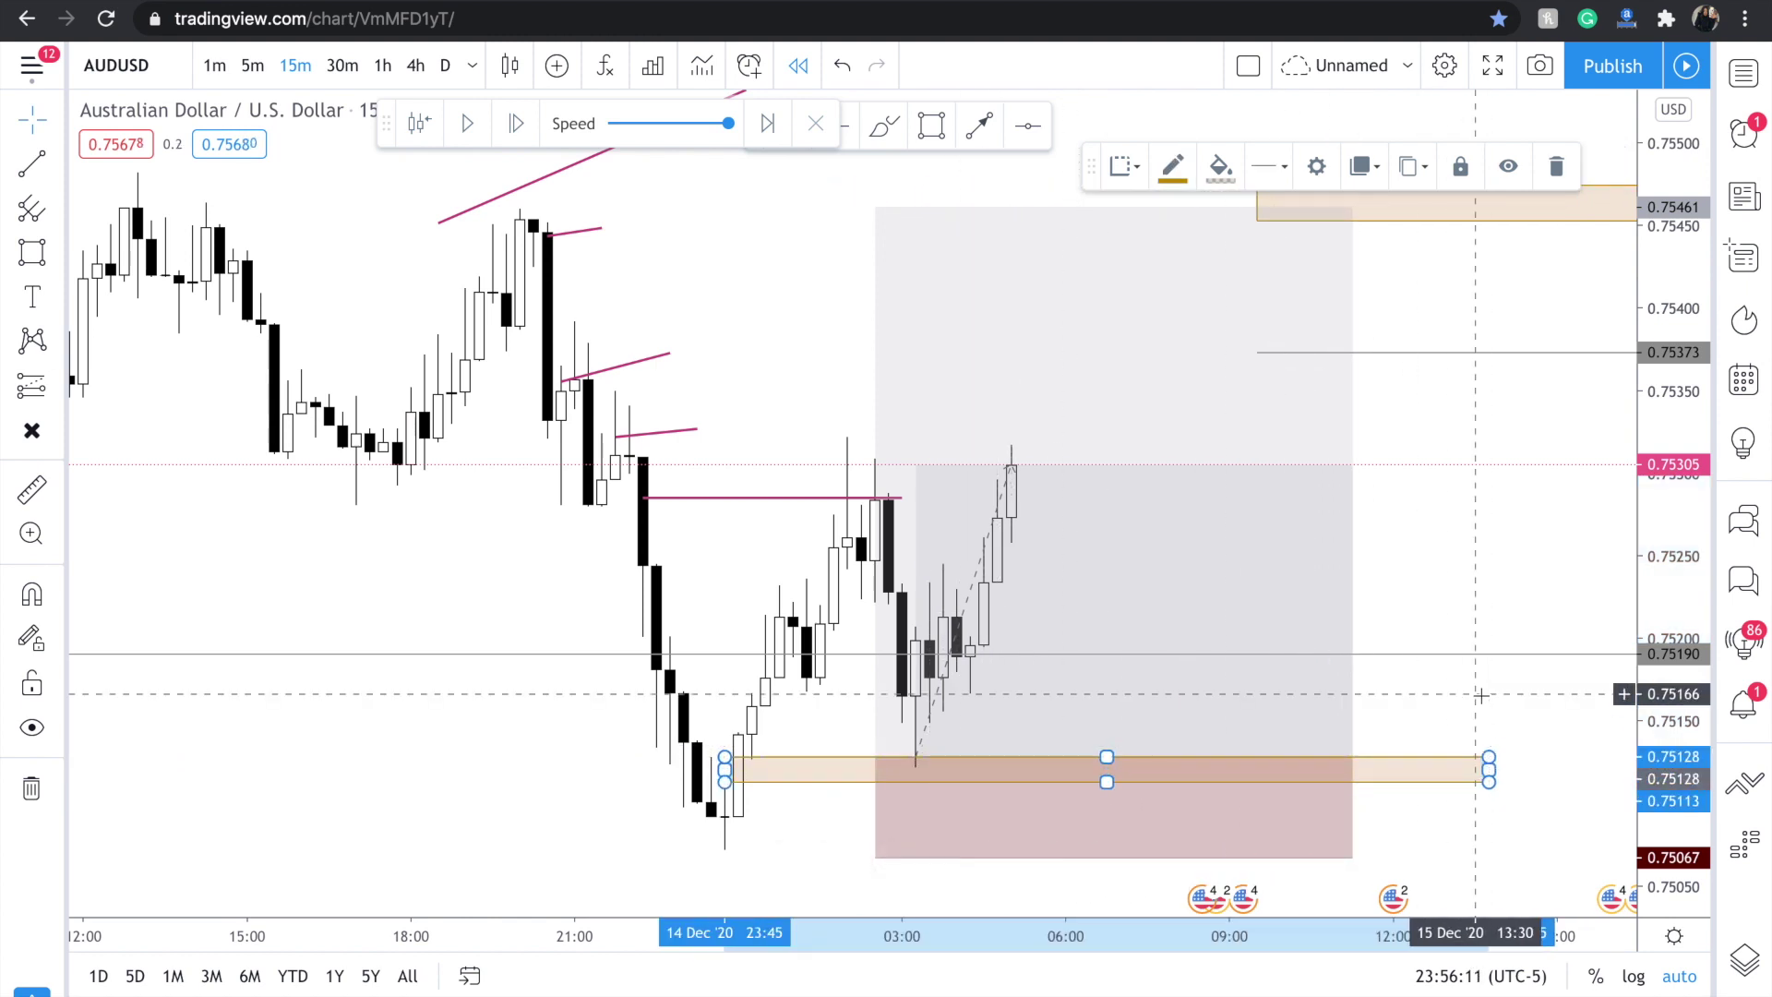
{"action": "left_click", "coordinate": [501, 259]}
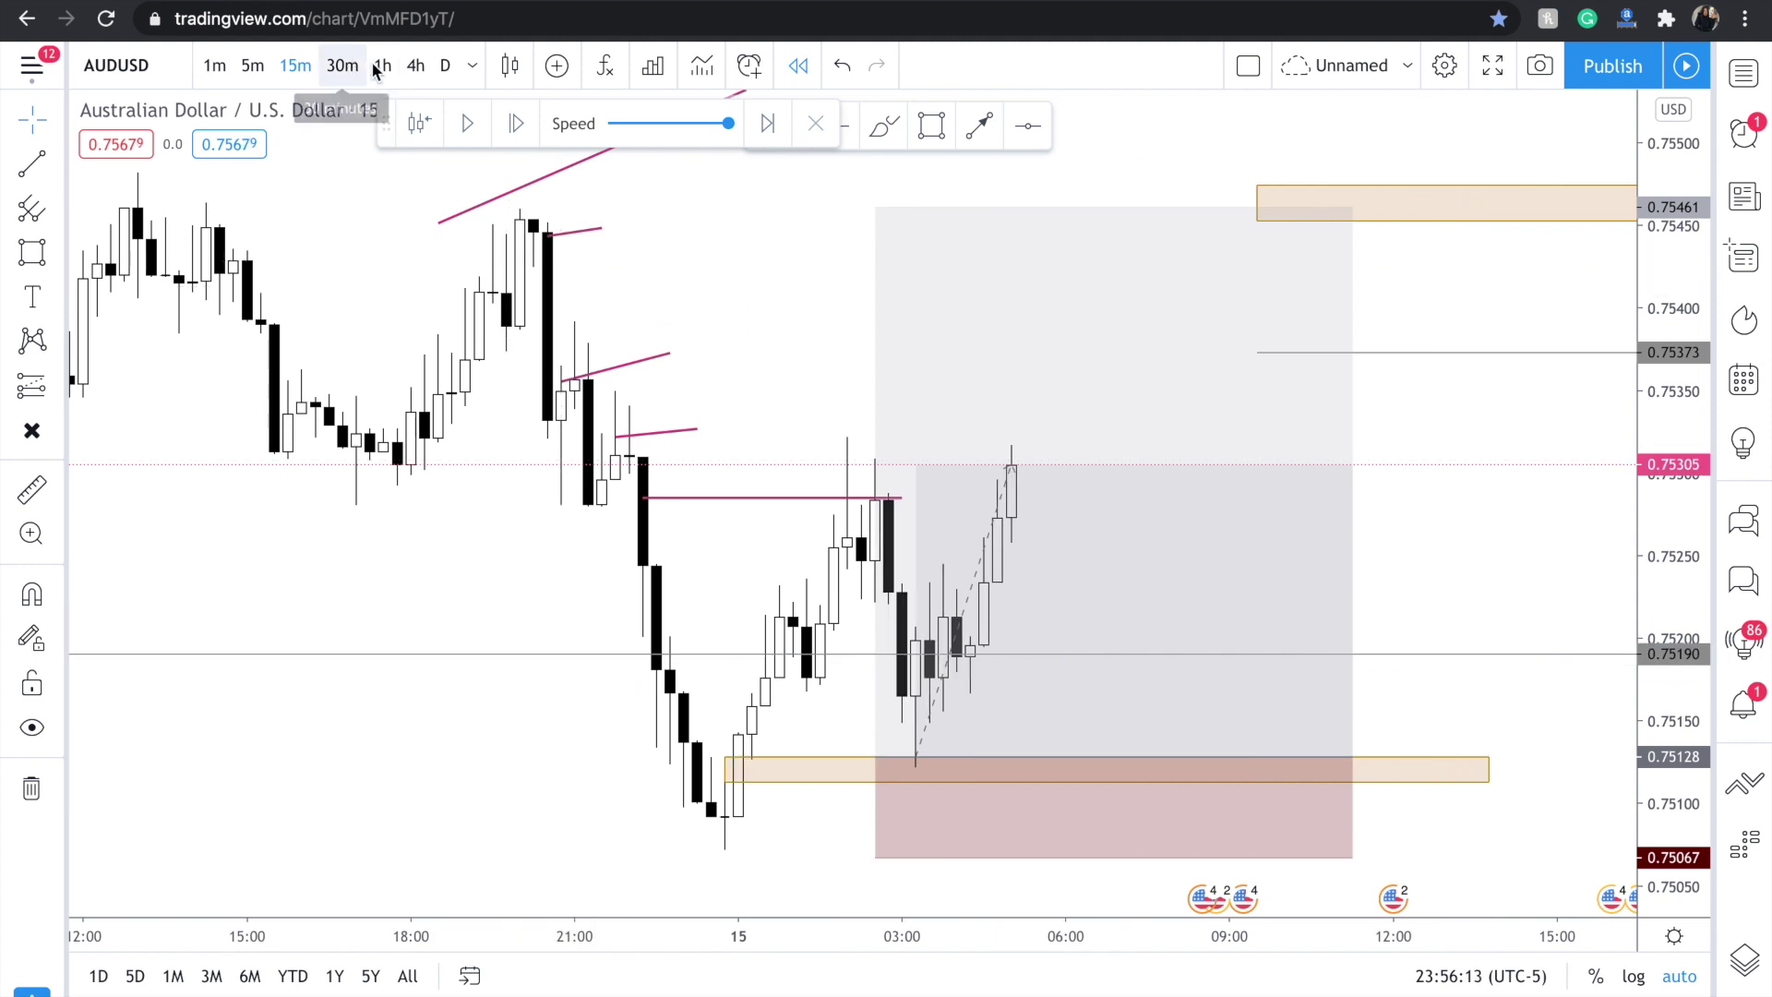
{"action": "left_click", "coordinate": [511, 135]}
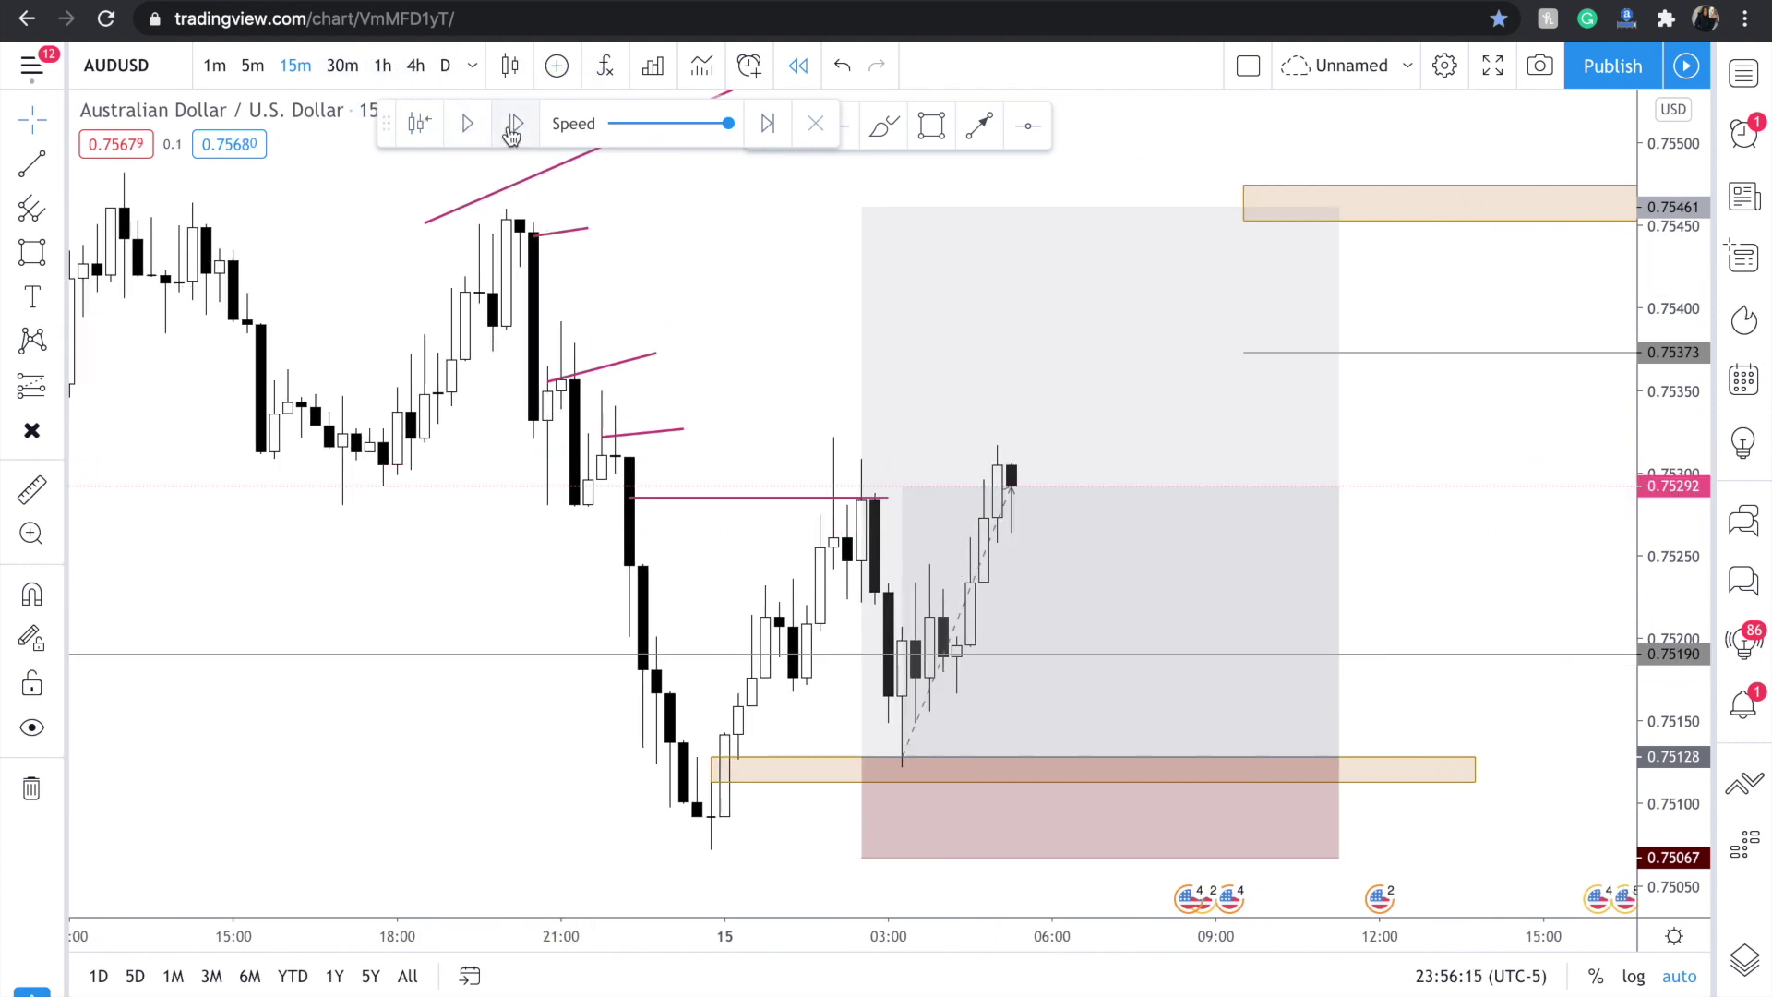
Exit replay mode and widen the long position box to the target candle.
{"action": "left_click", "coordinate": [813, 129]}
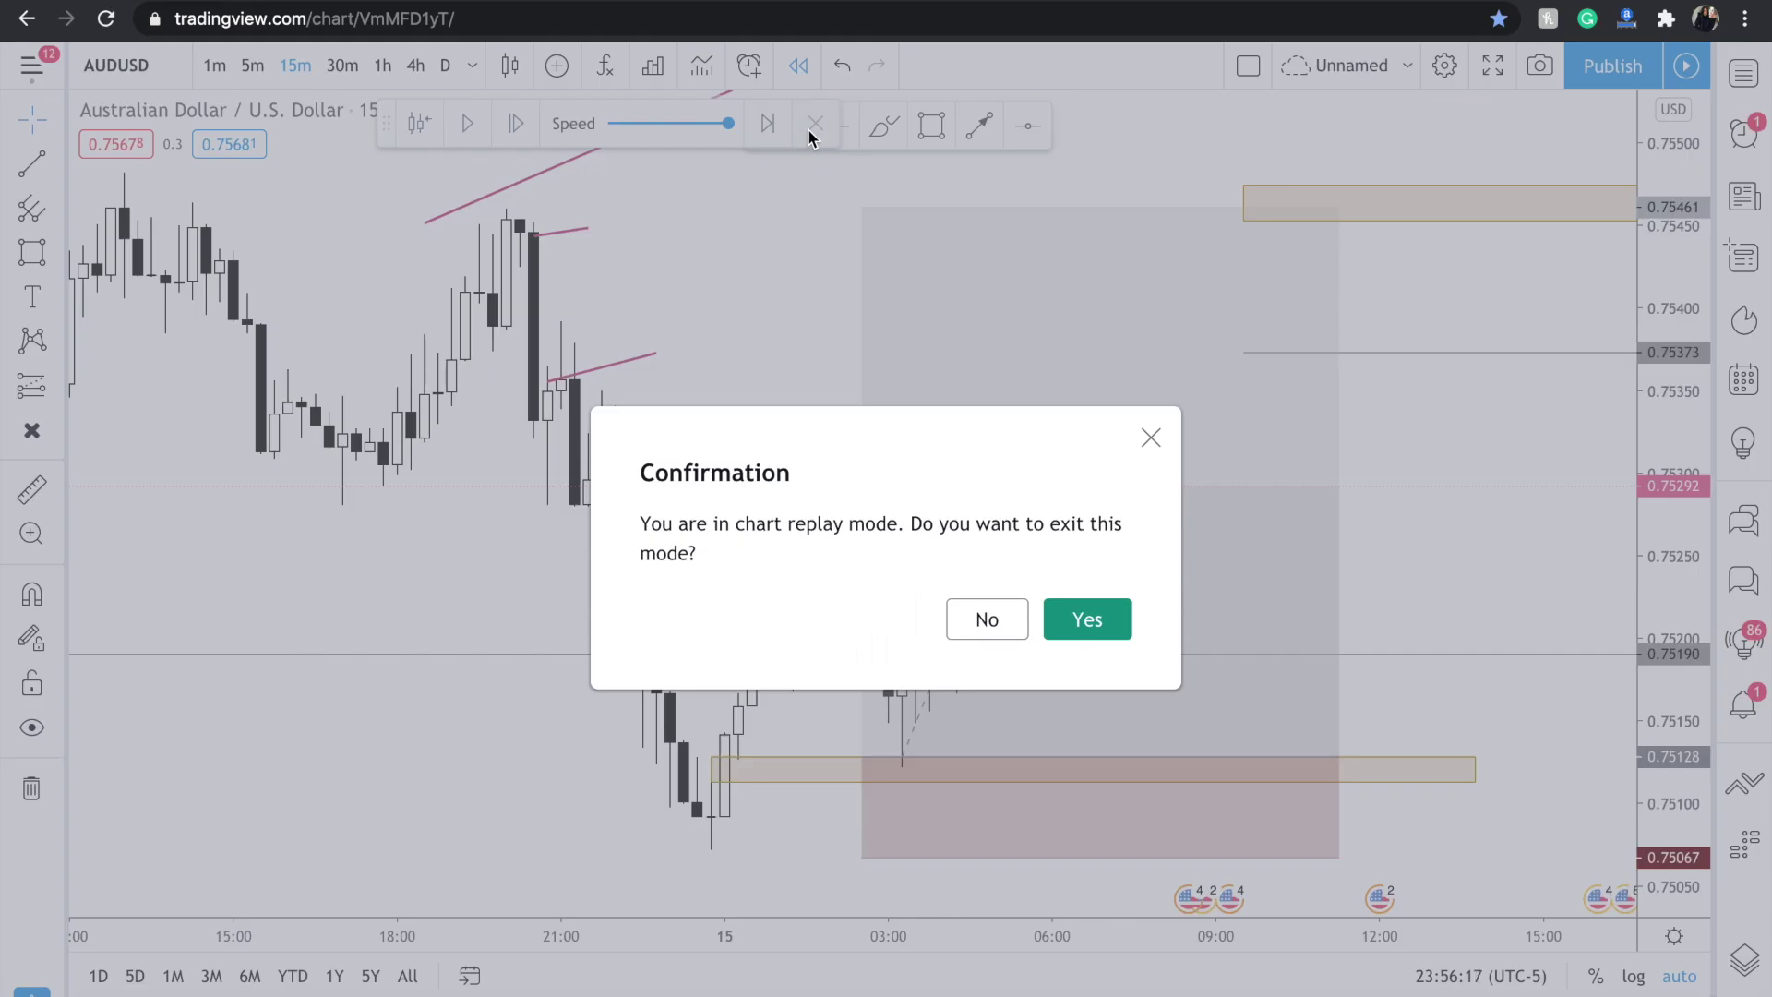
{"action": "left_click", "coordinate": [1124, 624]}
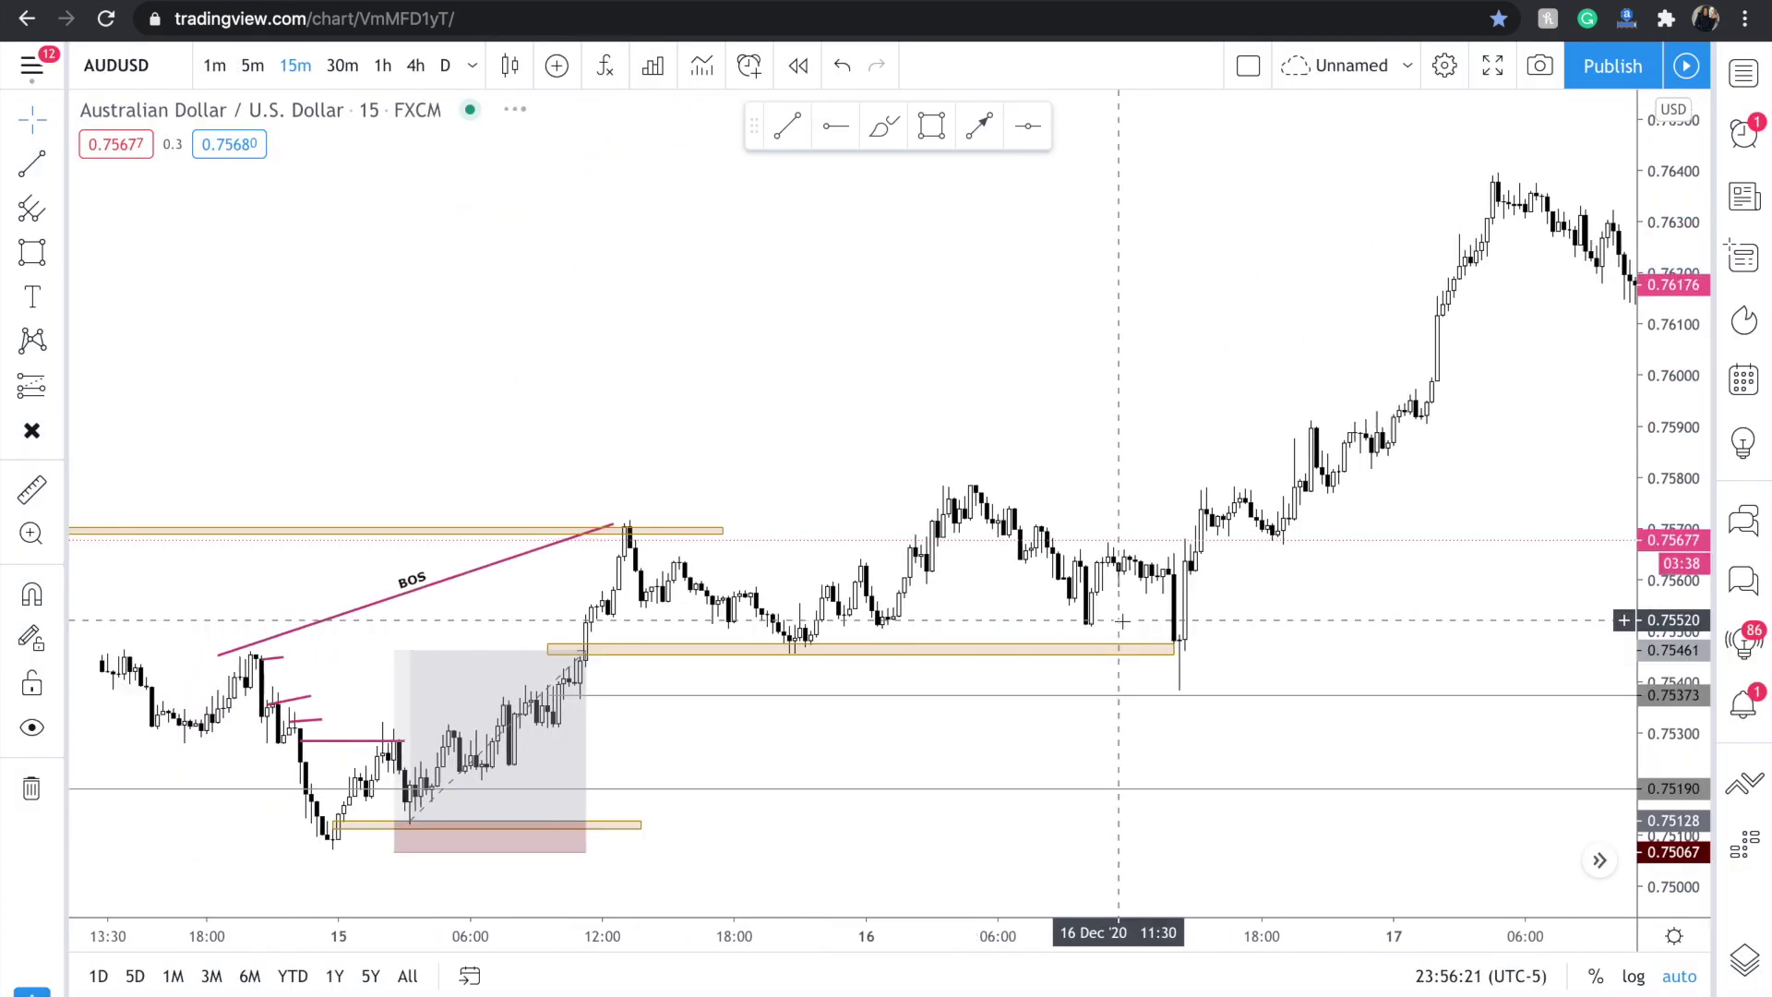
{"action": "mouse_move", "coordinate": [443, 616]}
{"action": "left_mouse_down"}
{"action": "mouse_move", "coordinate": [723, 613]}
{"action": "mouse_move", "coordinate": [702, 475]}
{"action": "left_mouse_up"}
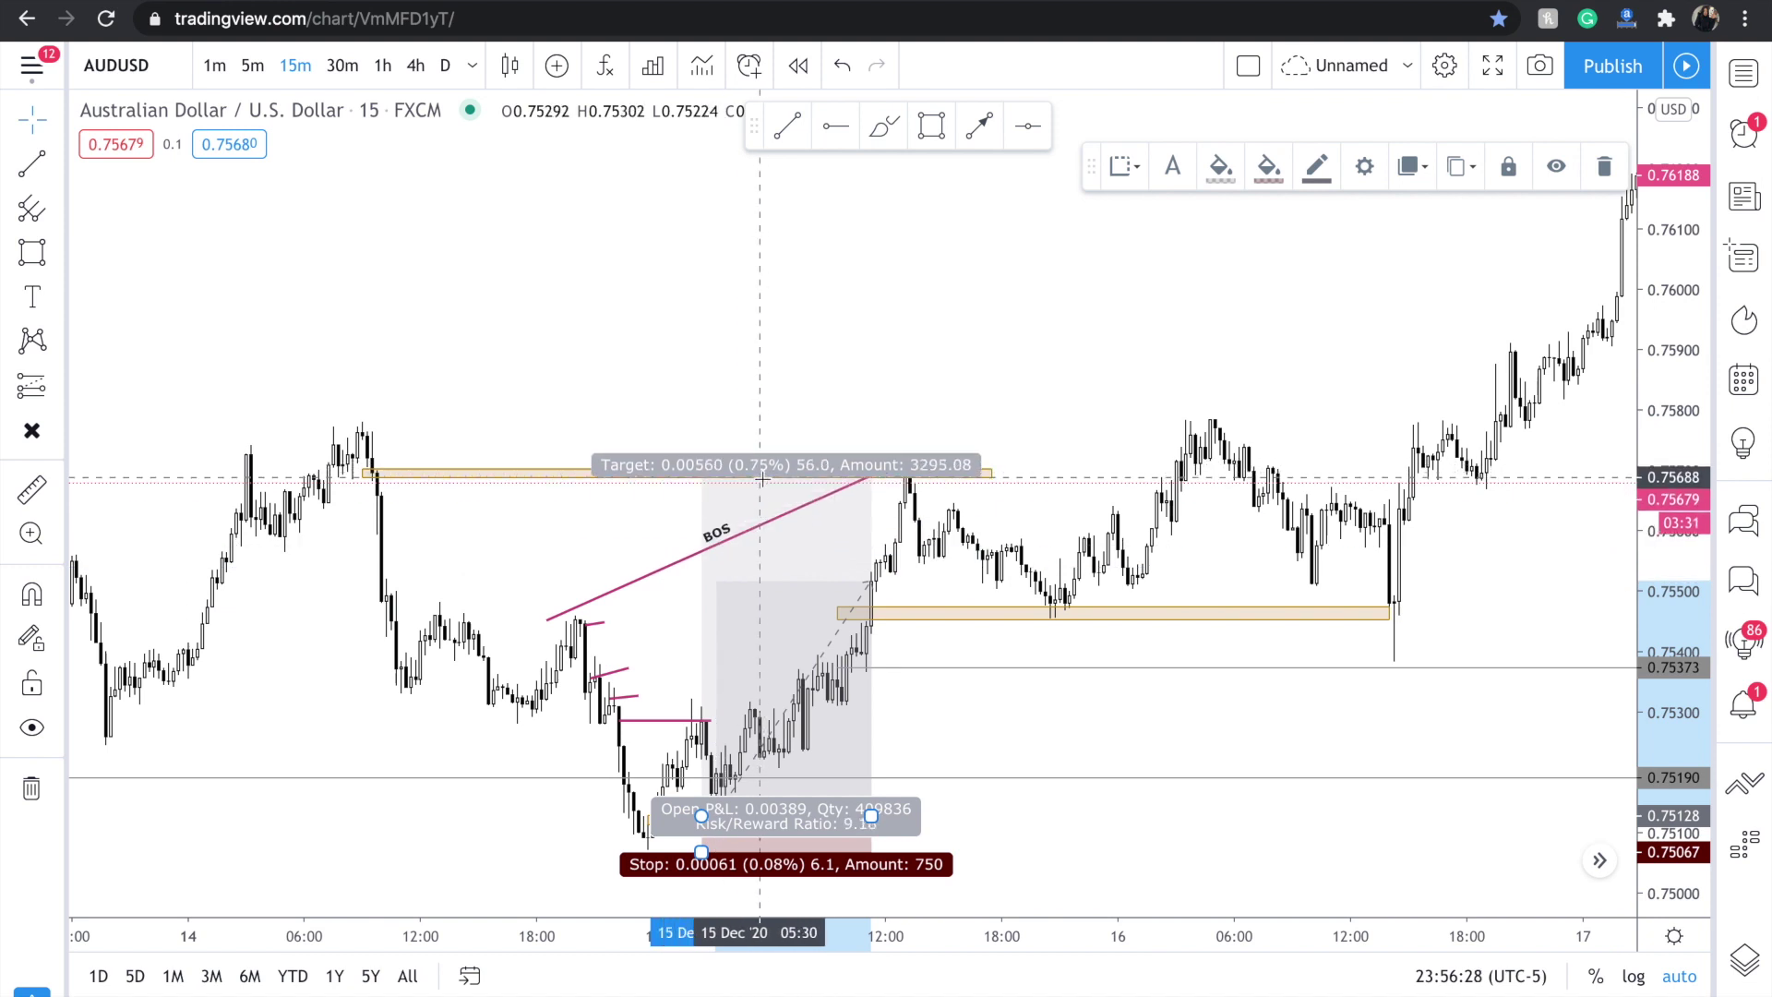
{"action": "left_click_drag", "start_coordinate": [873, 814], "coordinate": [992, 815]}
{"action": "left_click", "coordinate": [1293, 794]}
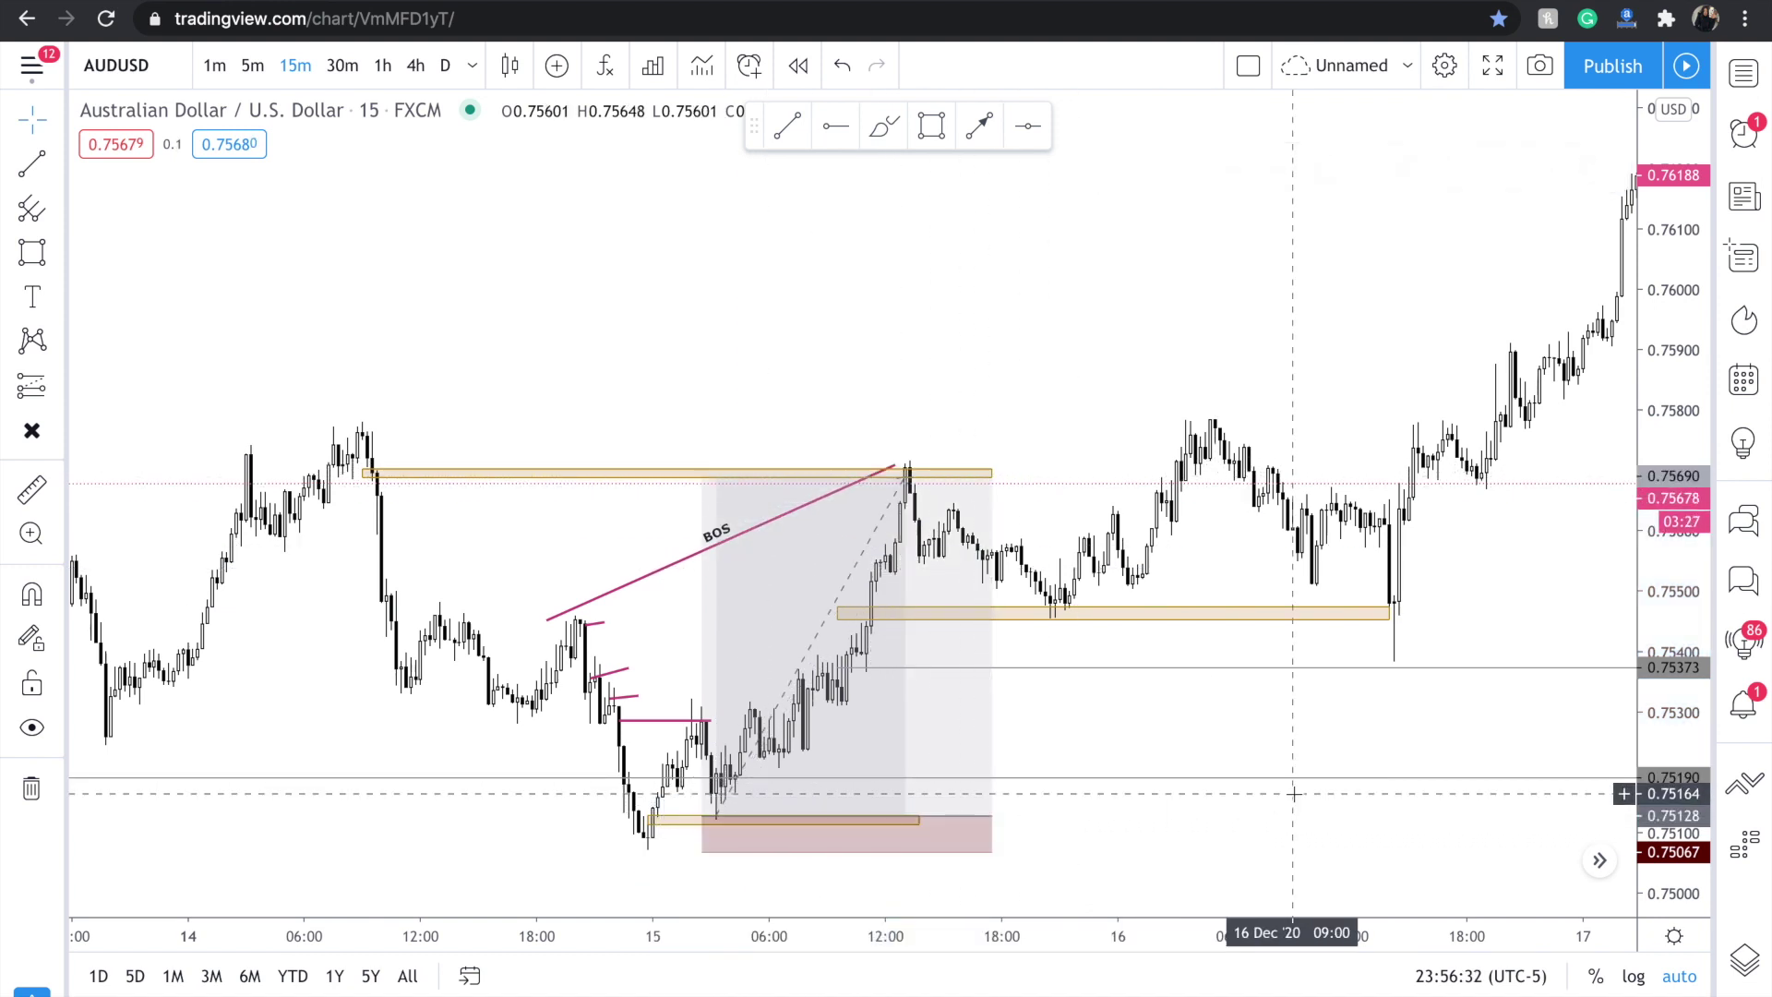
Review the long position's result, then remove all drawings from the chart.
{"action": "left_click", "coordinate": [925, 688]}
{"action": "scroll", "coordinate": [927, 690], "scroll_direction": "up", "scroll_amount": 3}
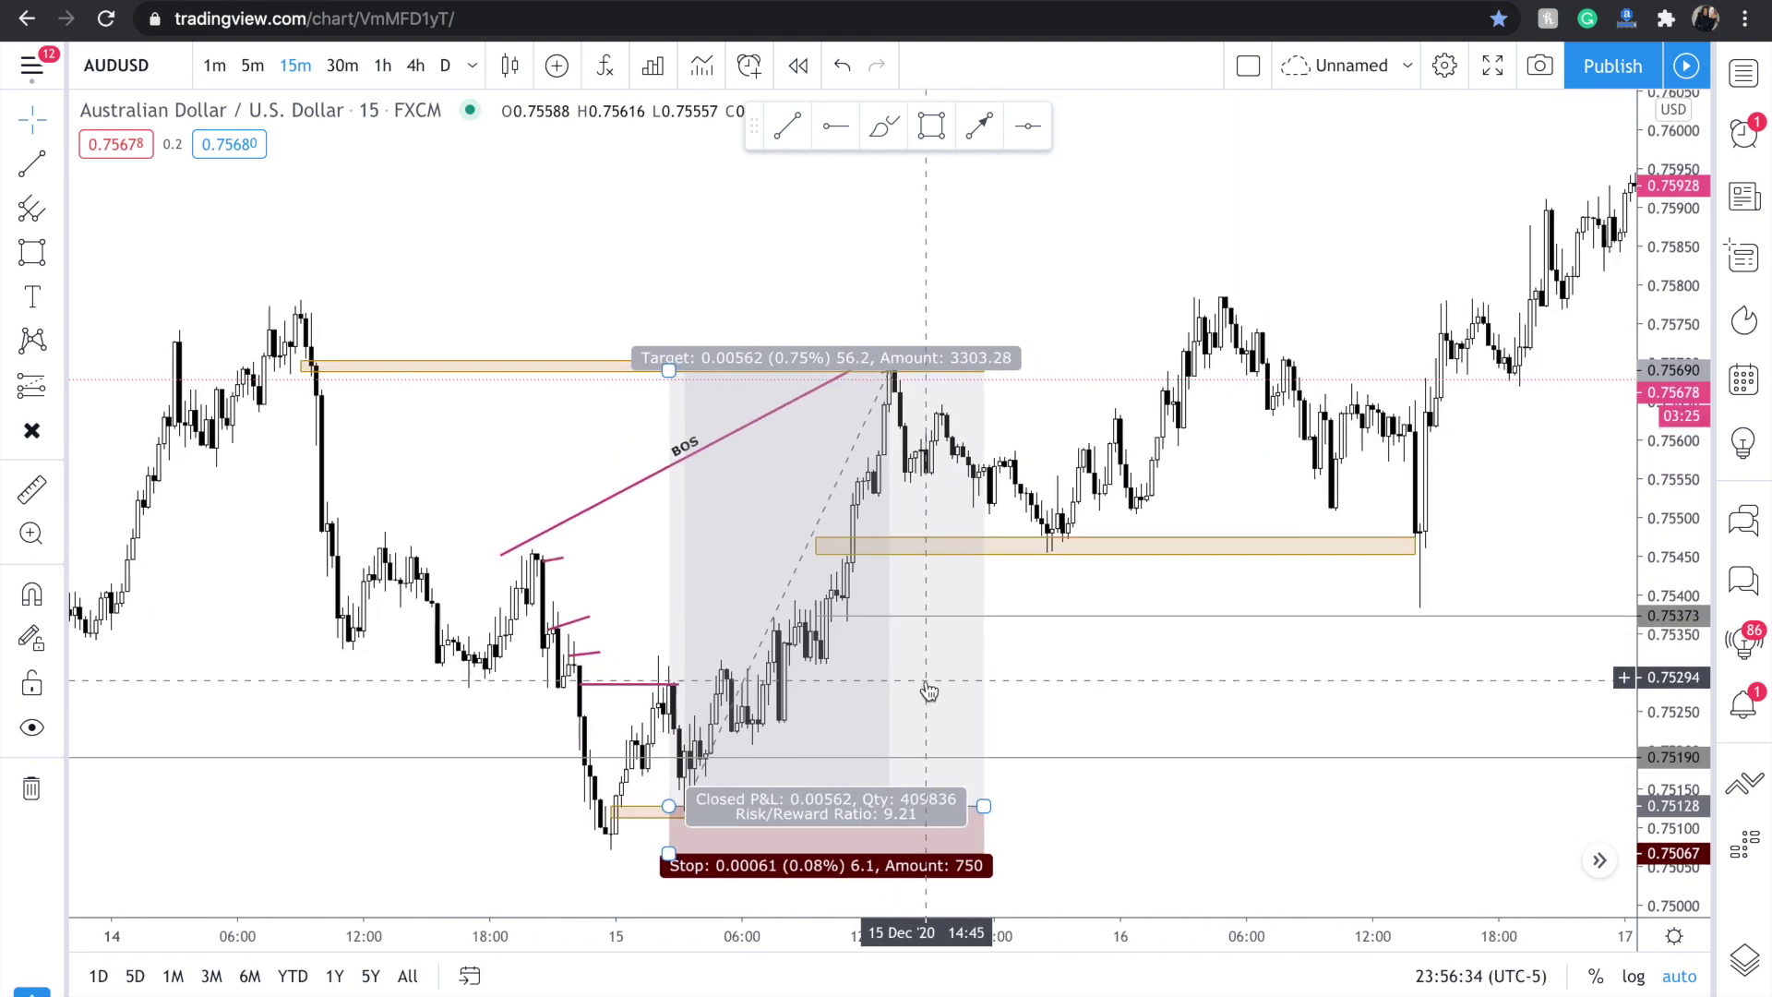
{"action": "scroll", "coordinate": [928, 691], "scroll_direction": "left", "scroll_amount": 5}
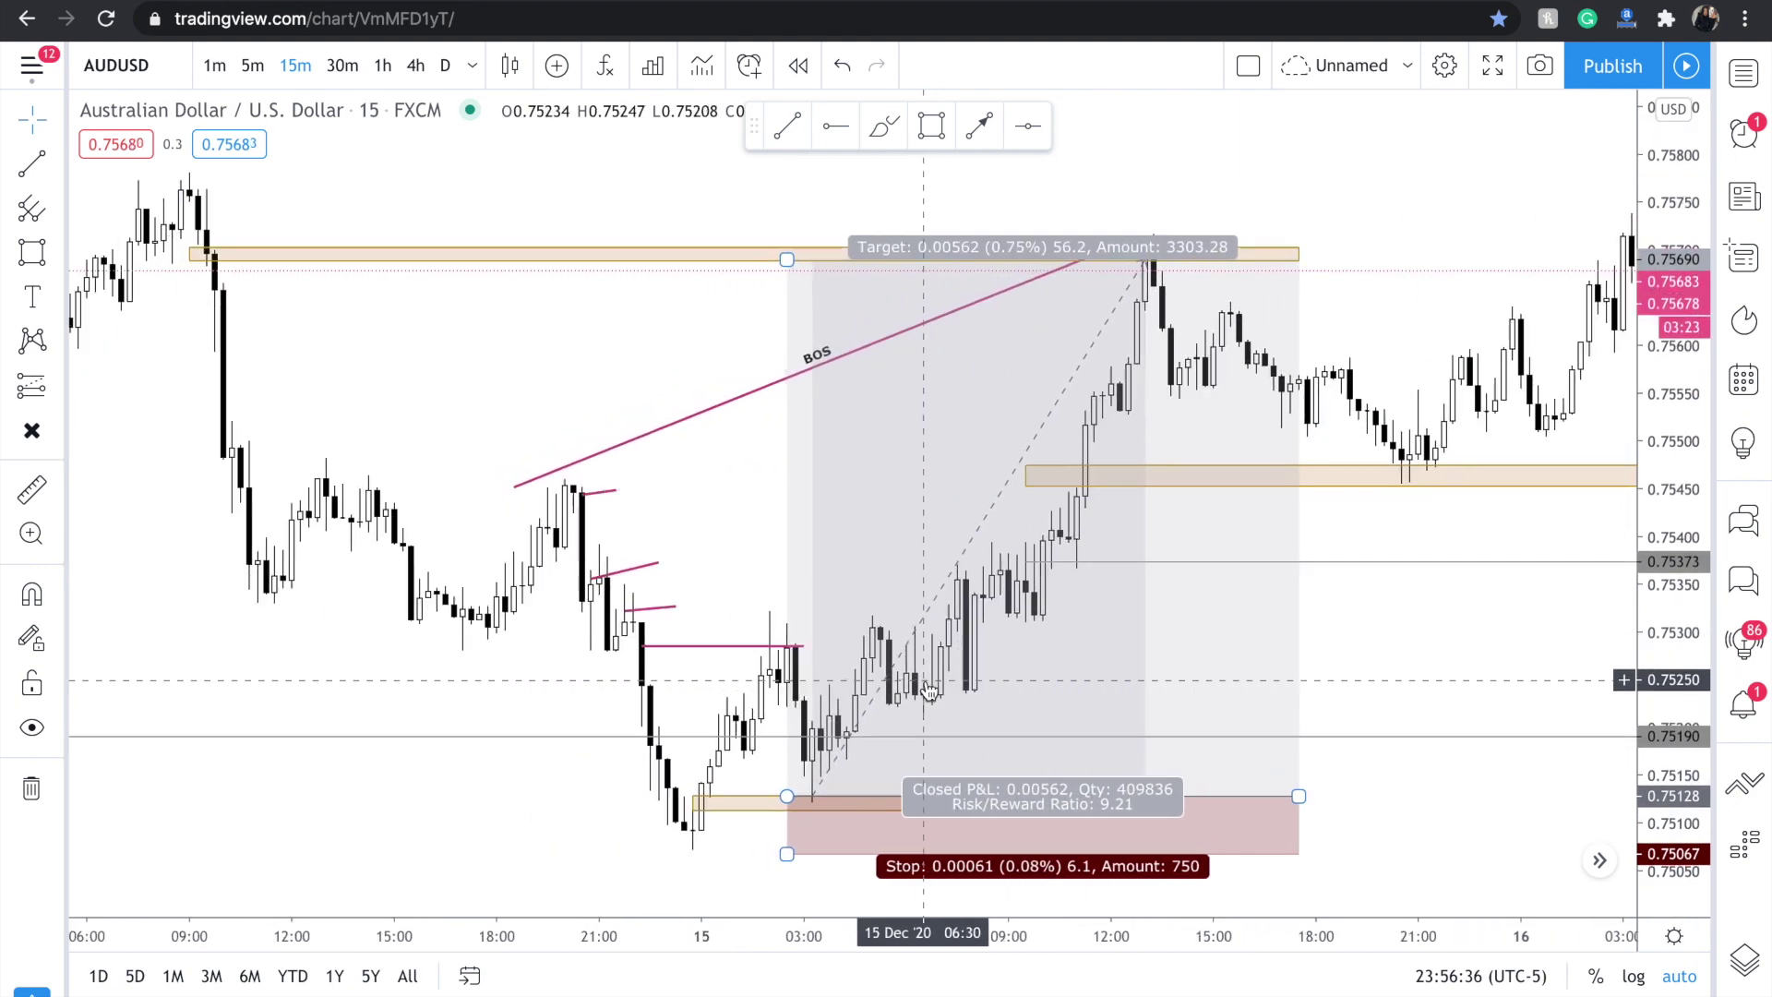
{"action": "scroll", "coordinate": [535, 666], "scroll_direction": "down", "scroll_amount": 8}
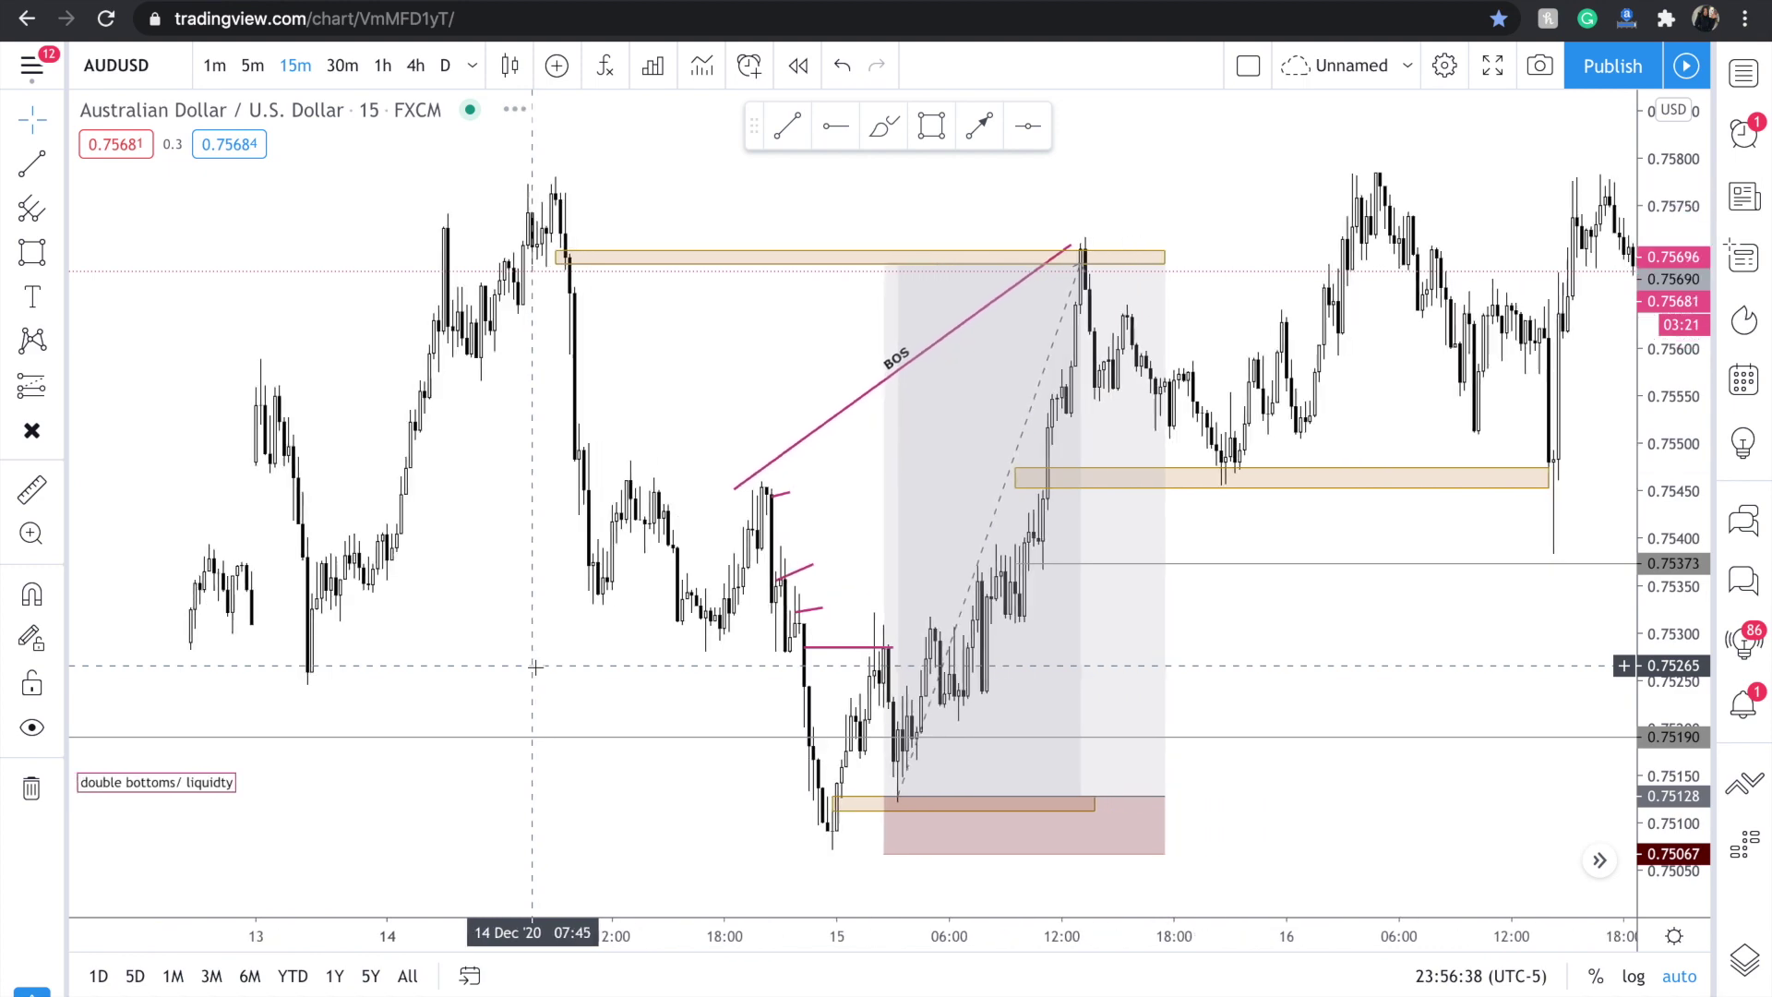
{"action": "left_click", "coordinate": [33, 799]}
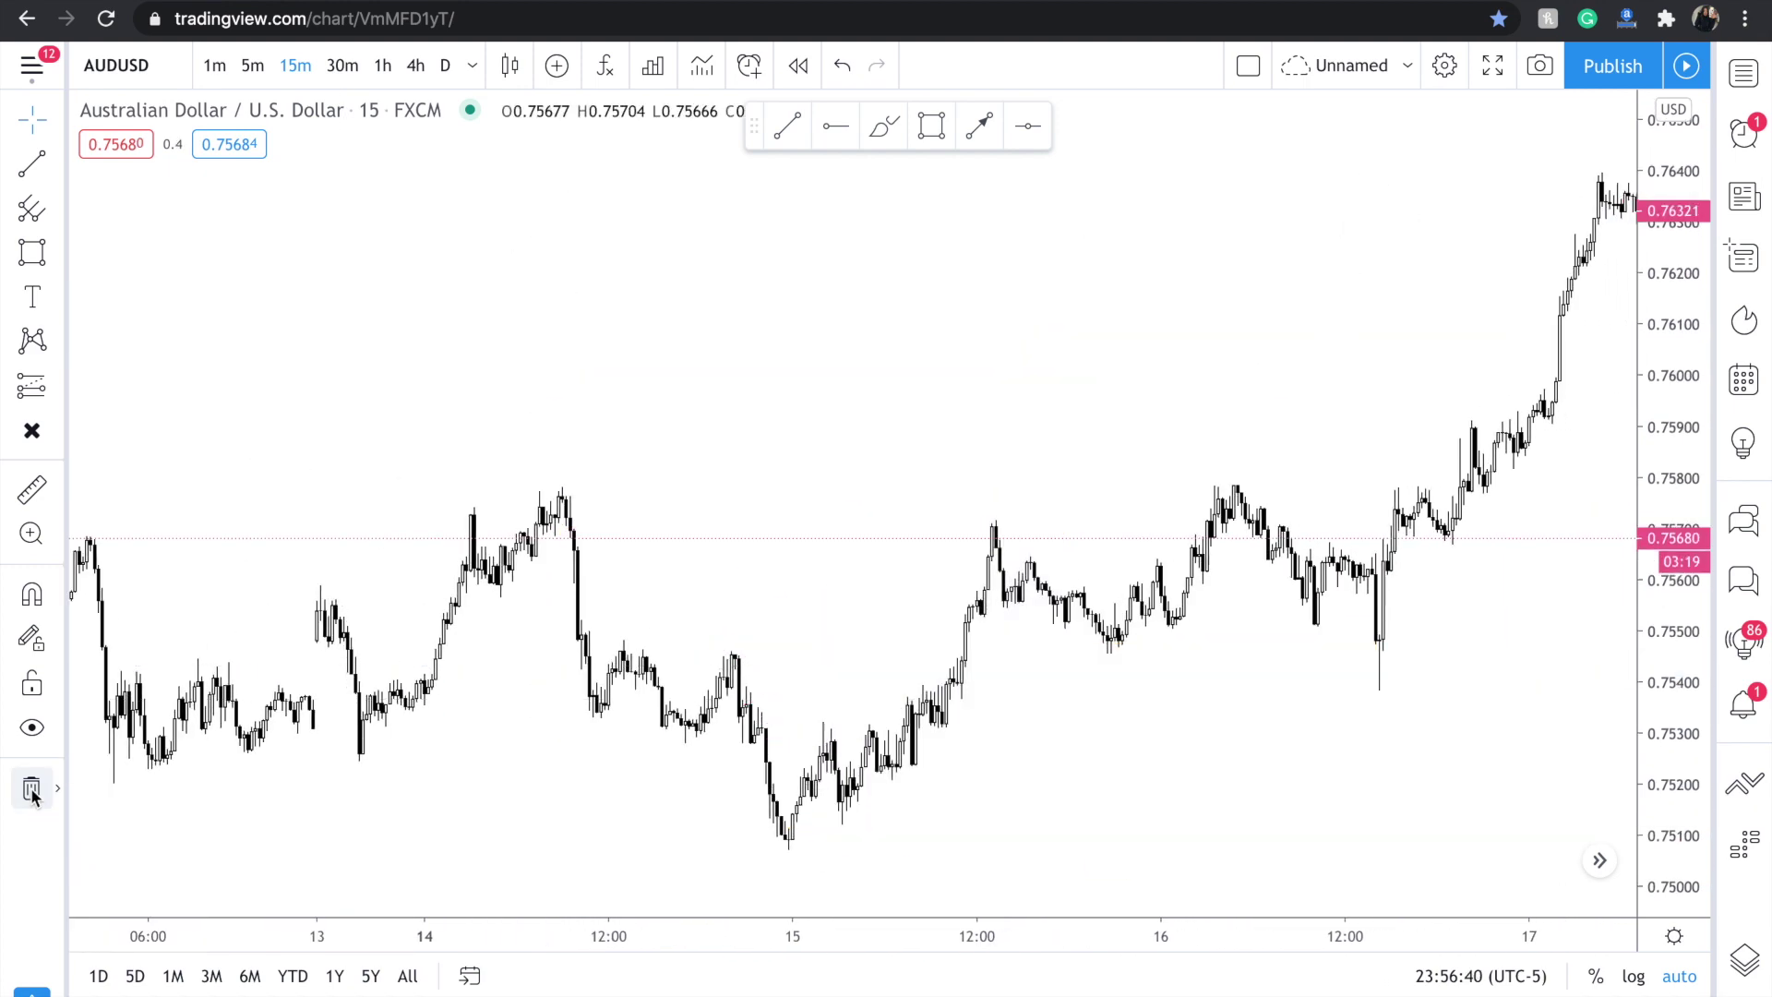
Draw a support trend line from the 10 Dec low to the 14 Dec low, then delete it.
{"action": "scroll", "coordinate": [694, 598], "scroll_direction": "left", "scroll_amount": 5}
{"action": "scroll", "coordinate": [694, 598], "scroll_direction": "left", "scroll_amount": 5}
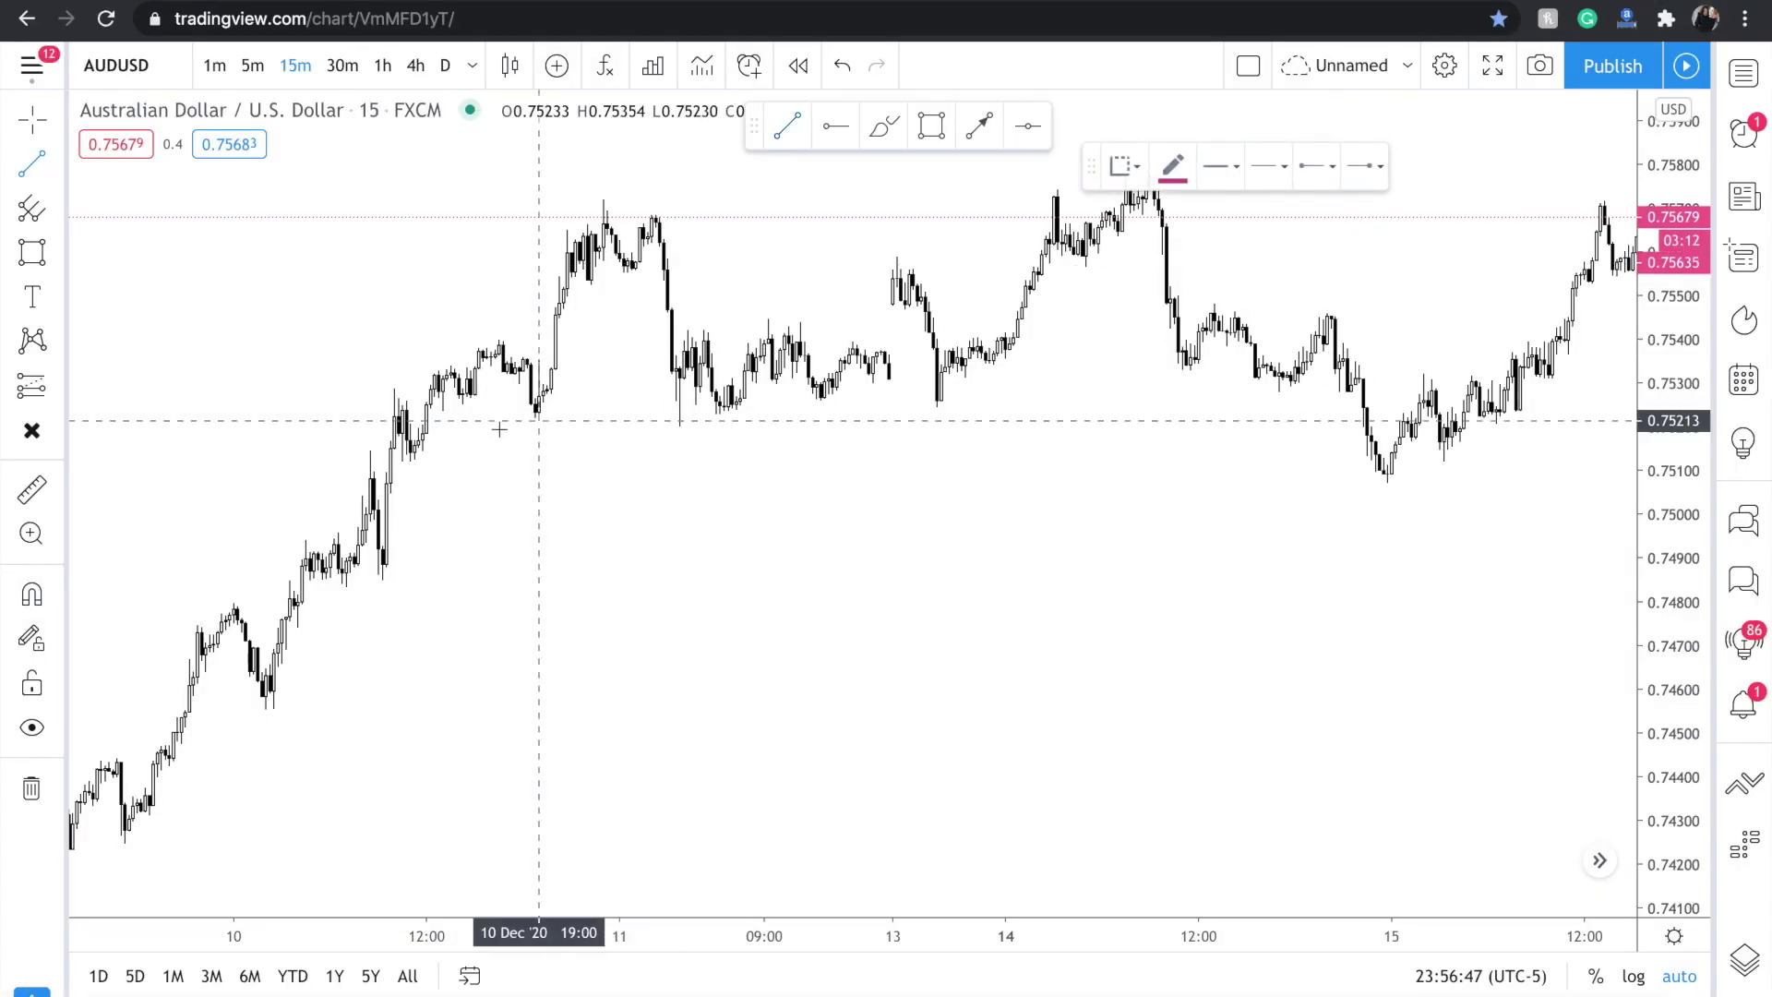
{"action": "left_click", "coordinate": [495, 429]}
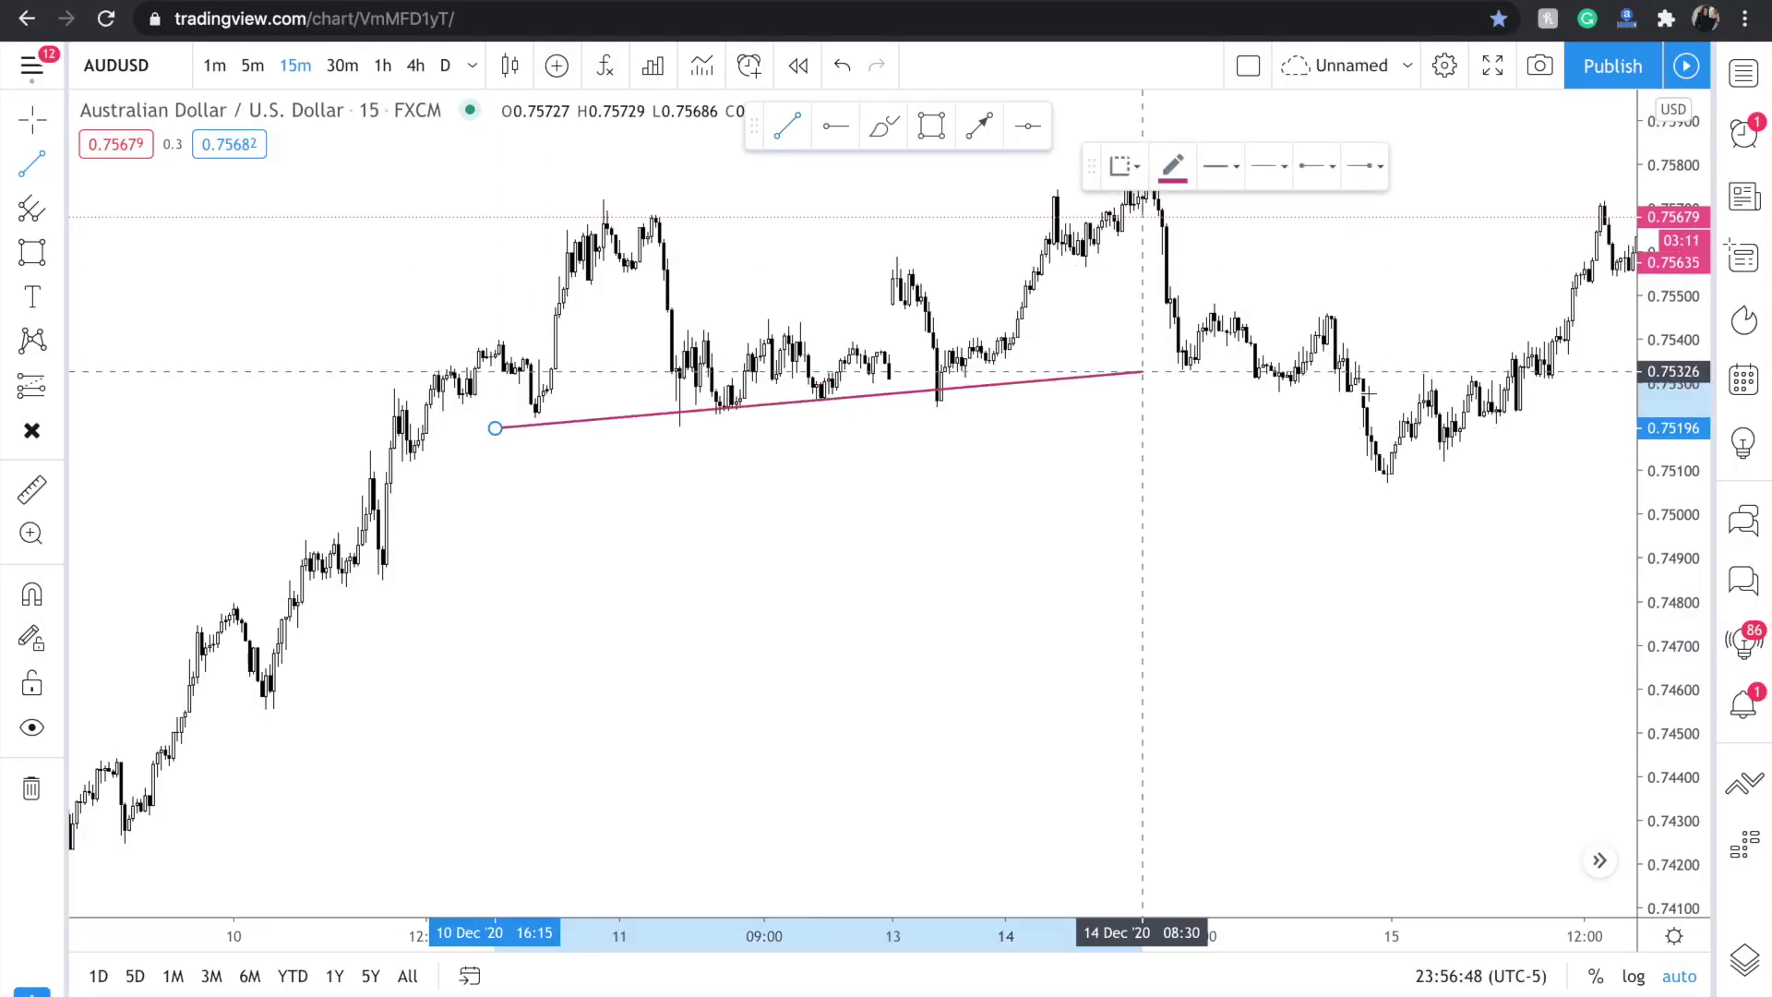
{"action": "left_click", "coordinate": [1331, 432]}
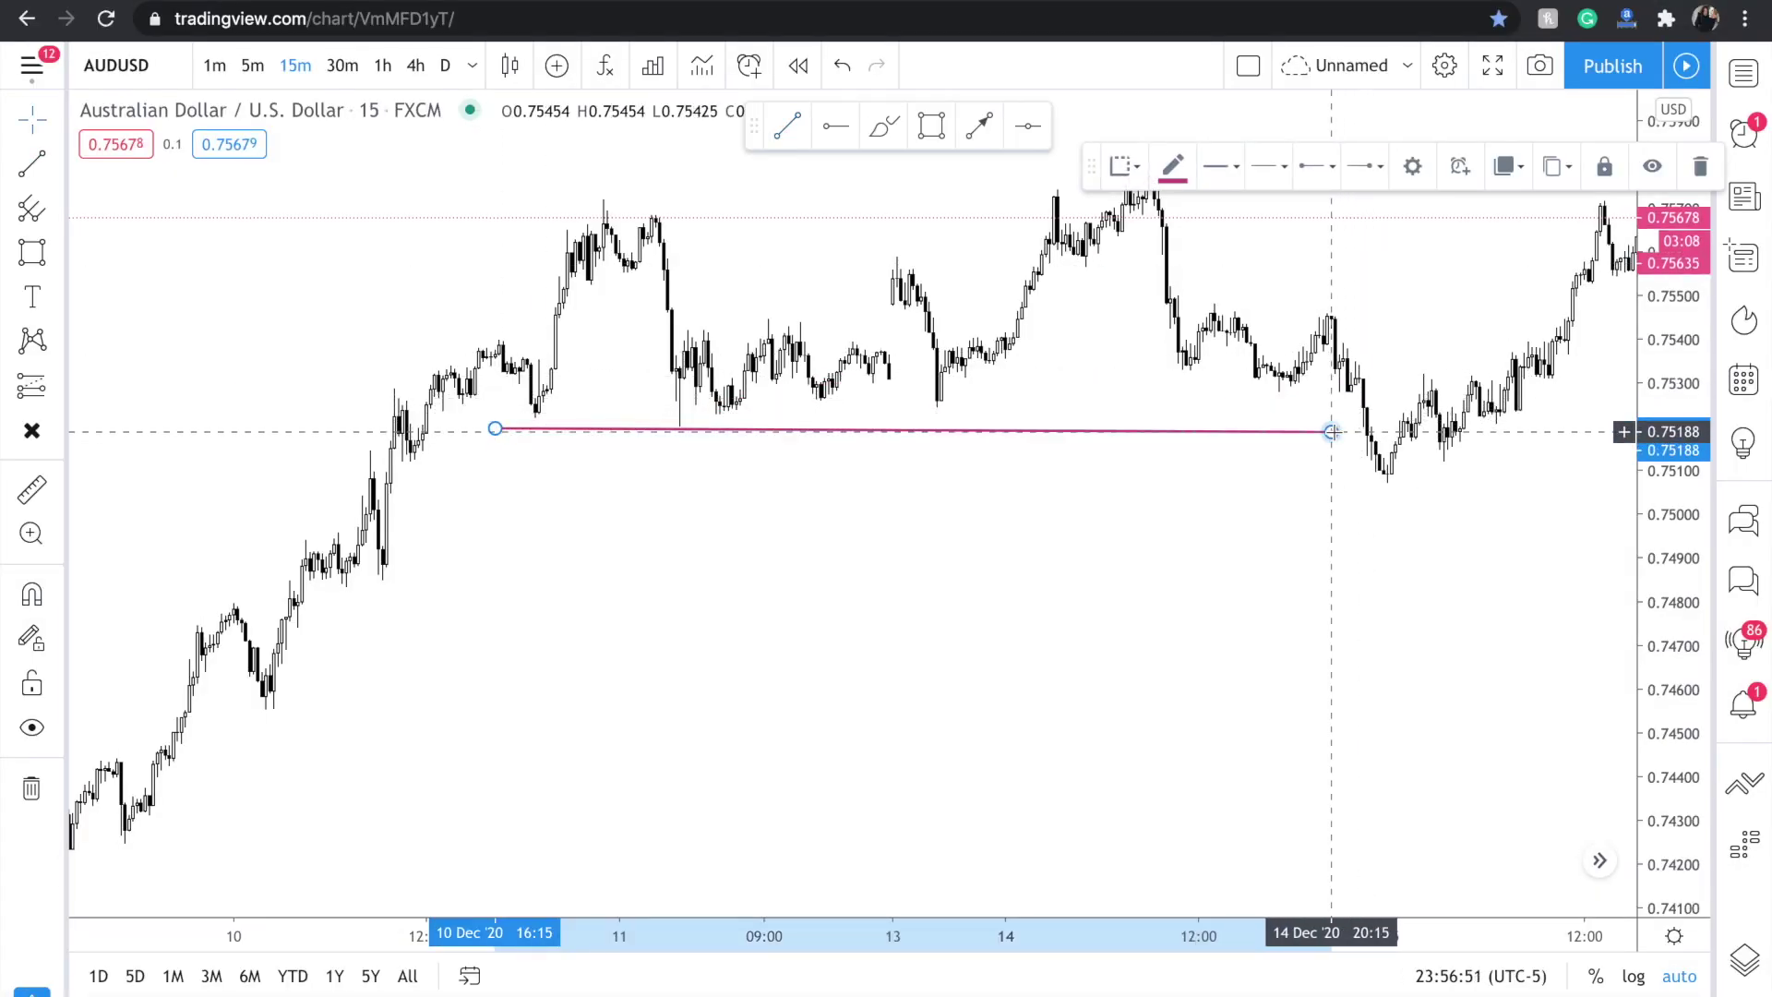
{"action": "key", "text": "Delete"}
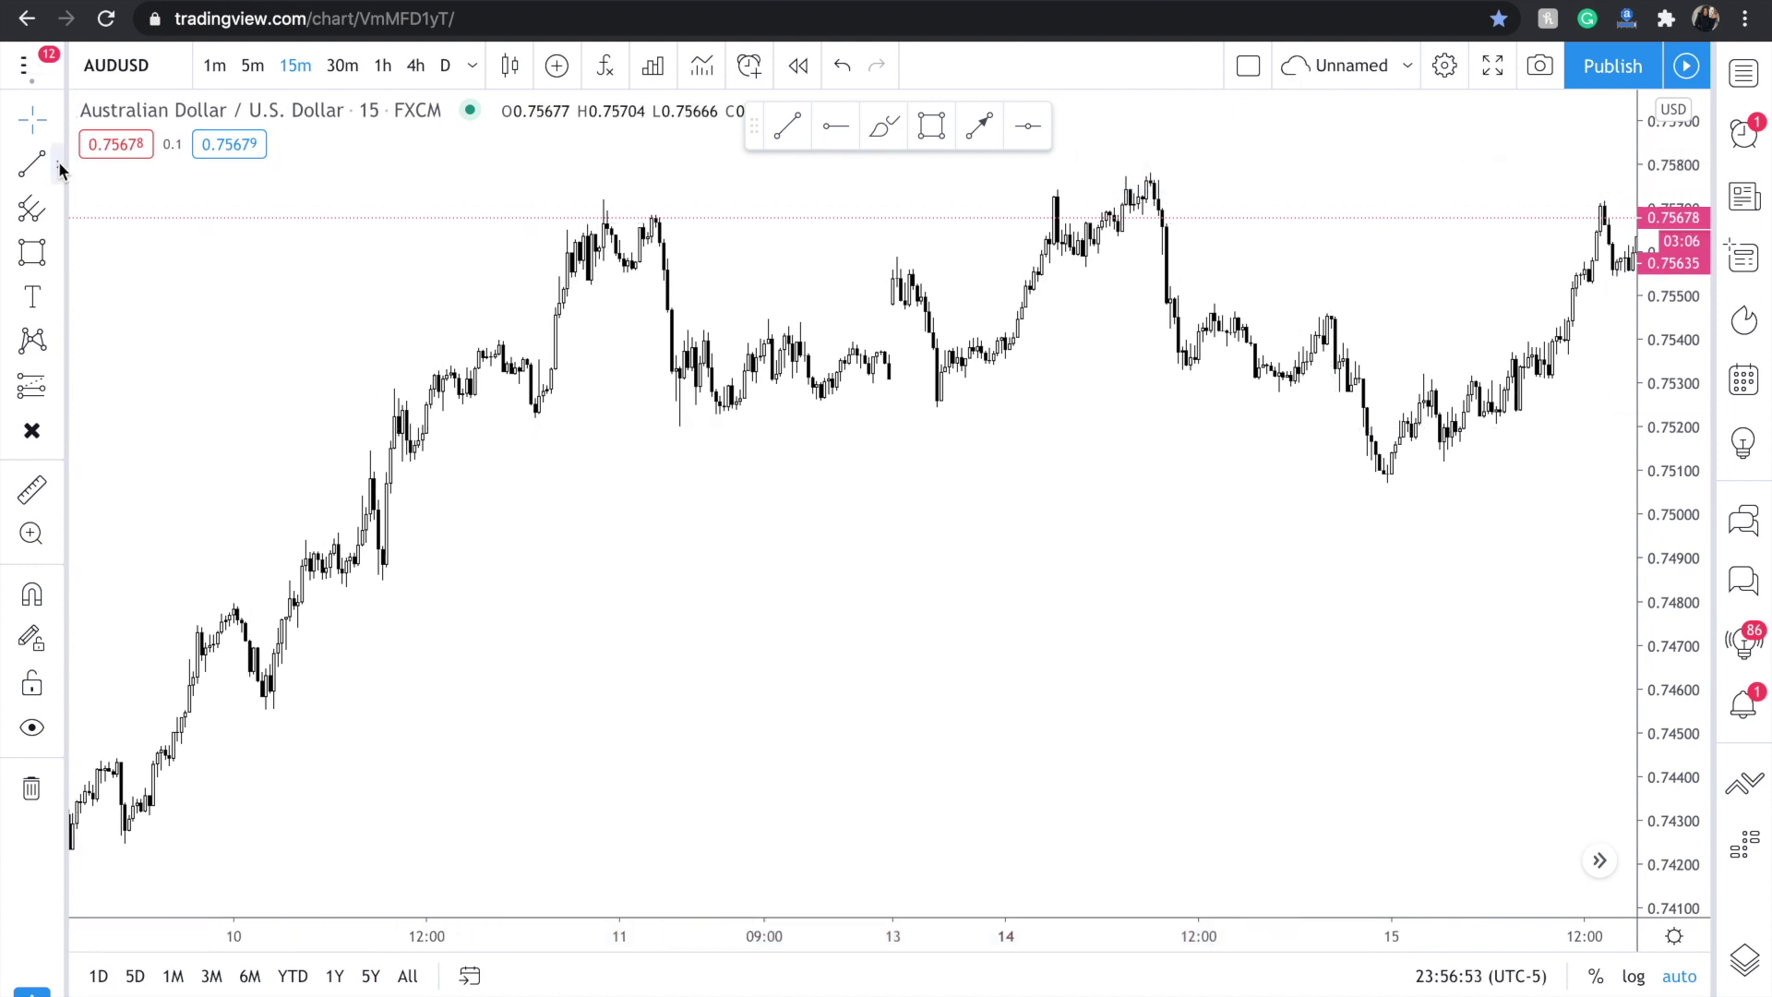
Add a horizontal support ray at 0.7519 and an X marker under the swing low.
{"action": "left_click", "coordinate": [59, 168]}
{"action": "left_click", "coordinate": [175, 412]}
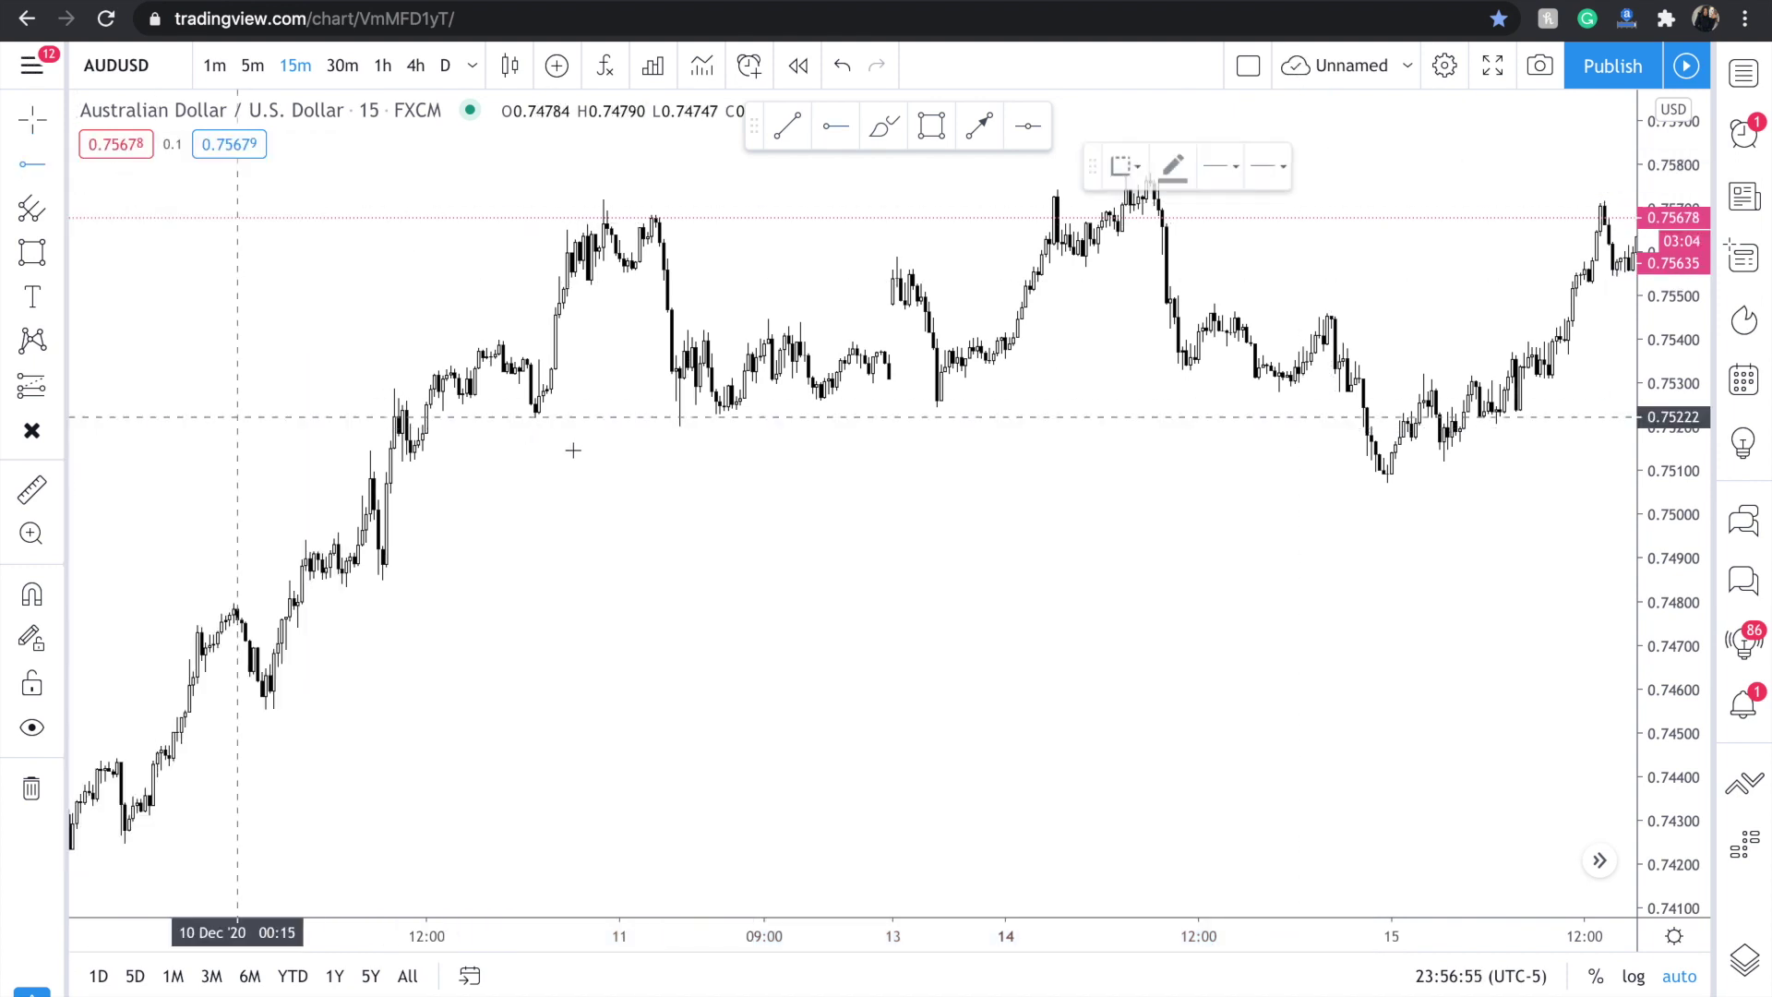
{"action": "left_click", "coordinate": [458, 430]}
{"action": "scroll", "coordinate": [443, 433], "scroll_direction": "up", "scroll_amount": 3}
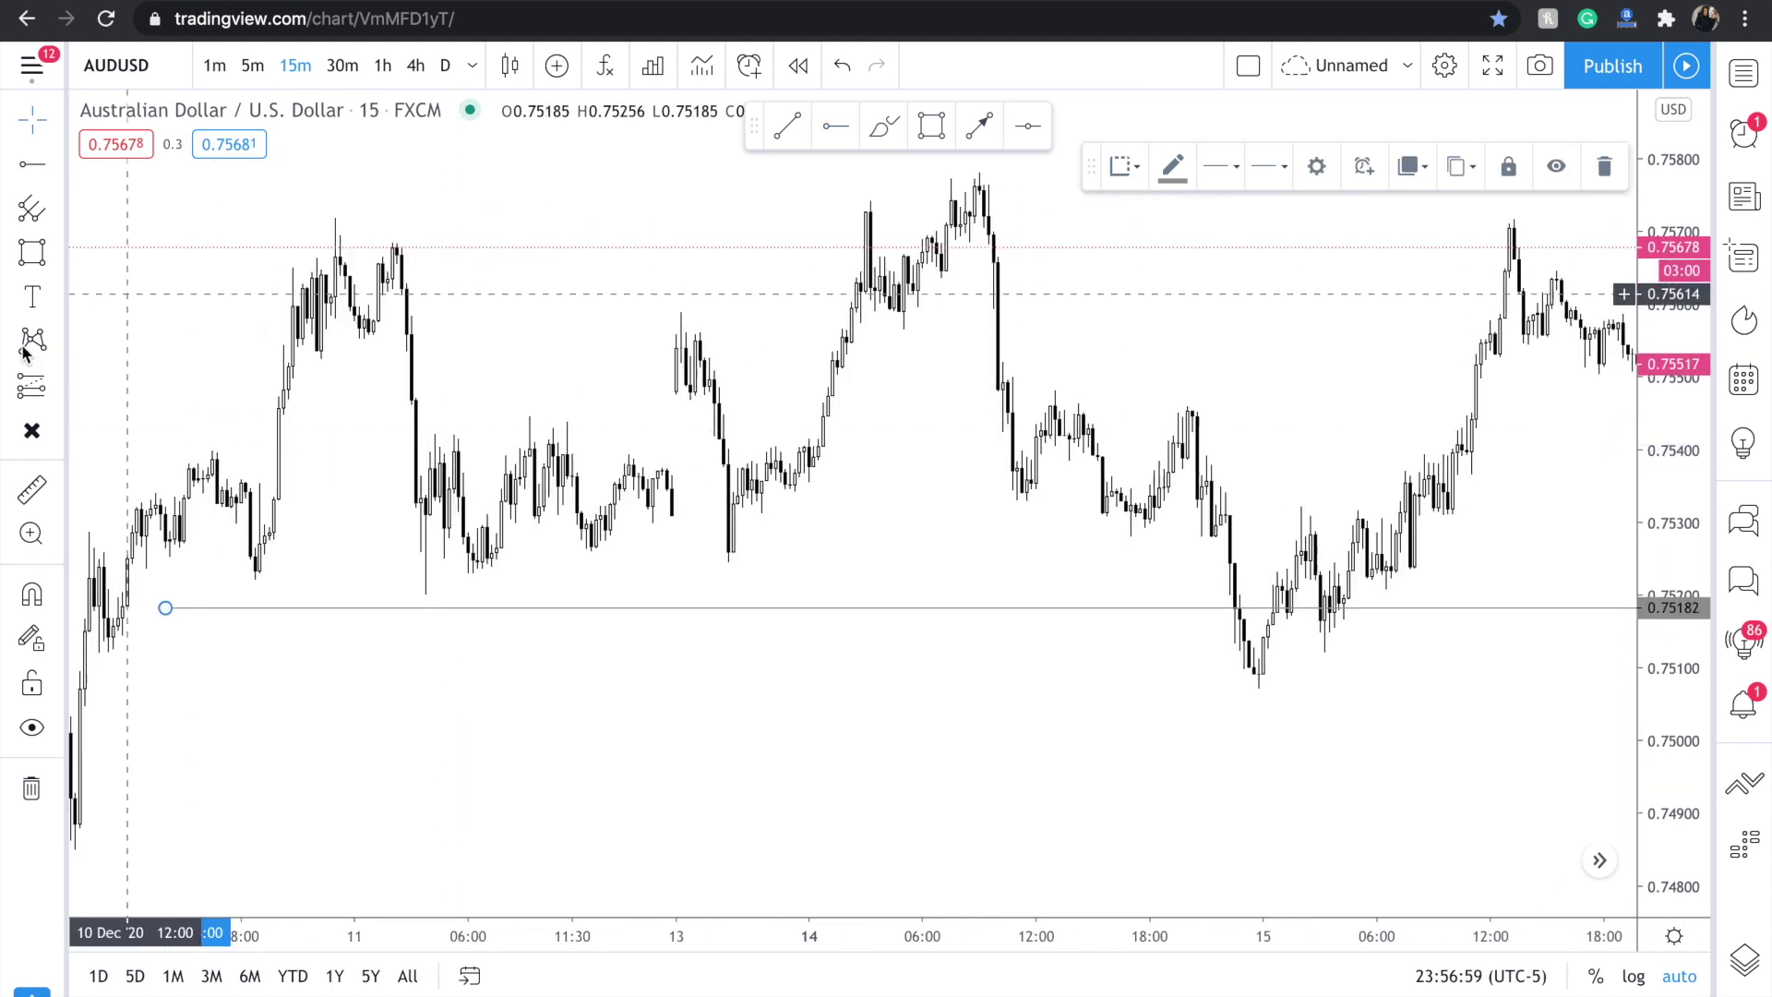
{"action": "left_click", "coordinate": [32, 432]}
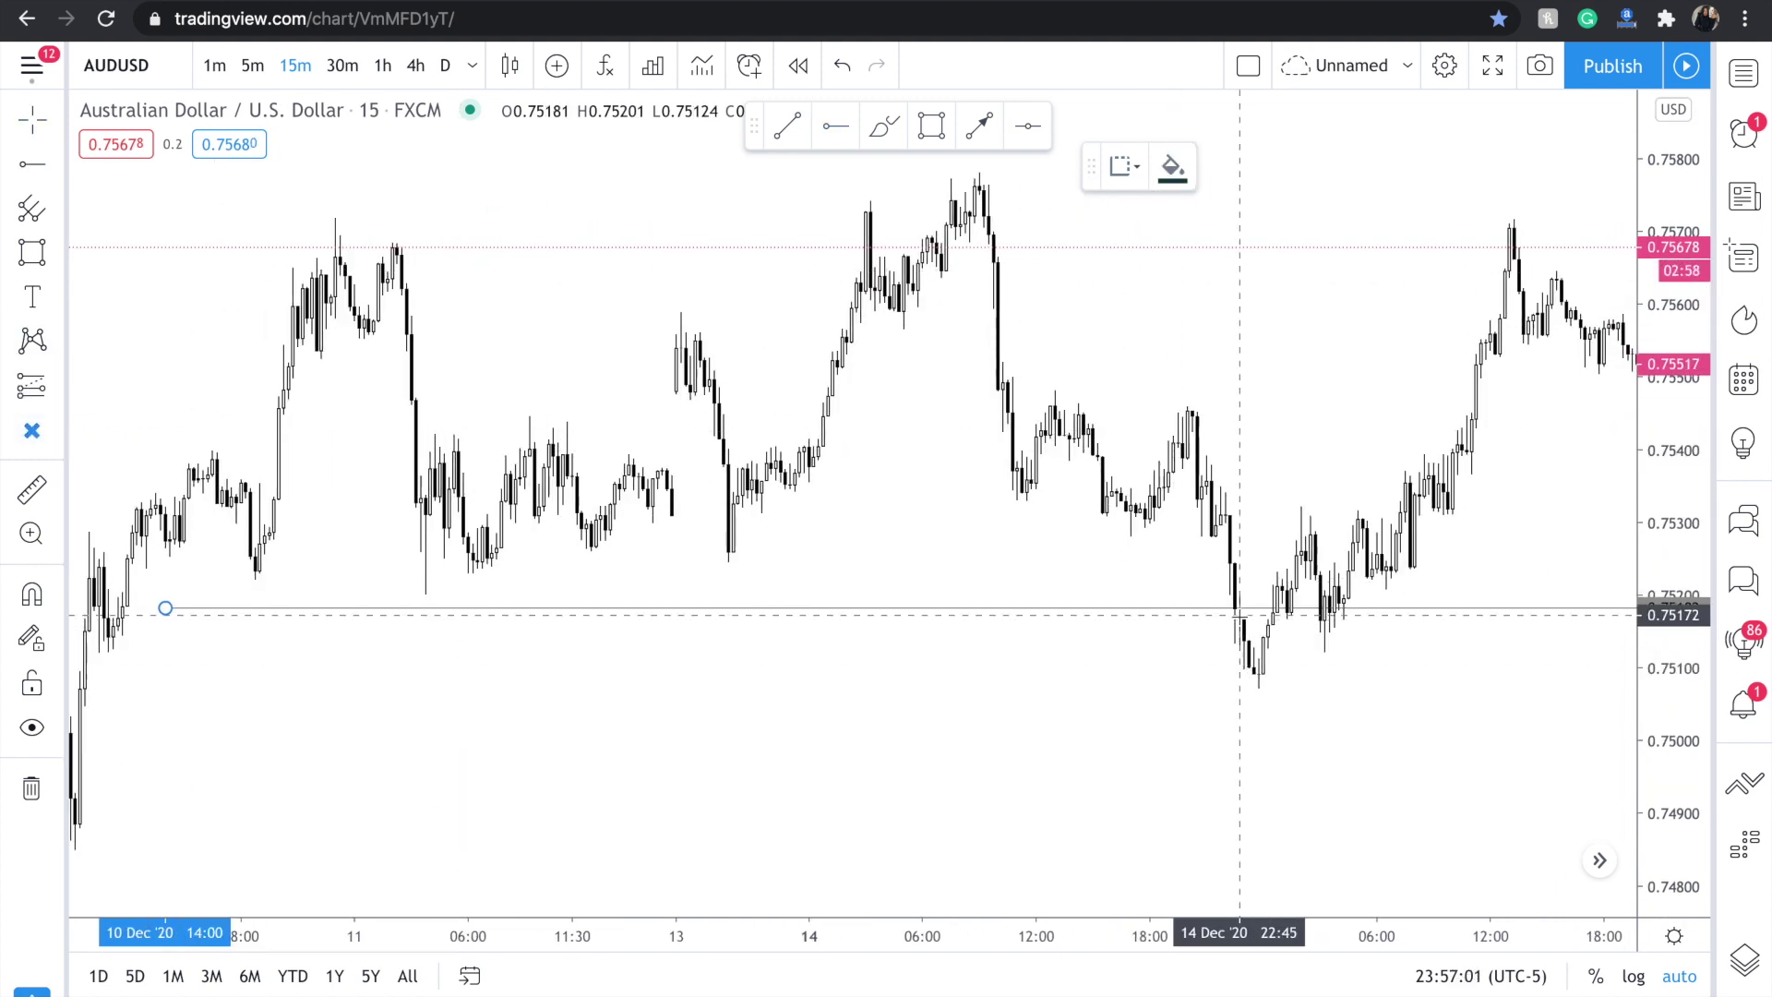
{"action": "left_click", "coordinate": [1250, 704]}
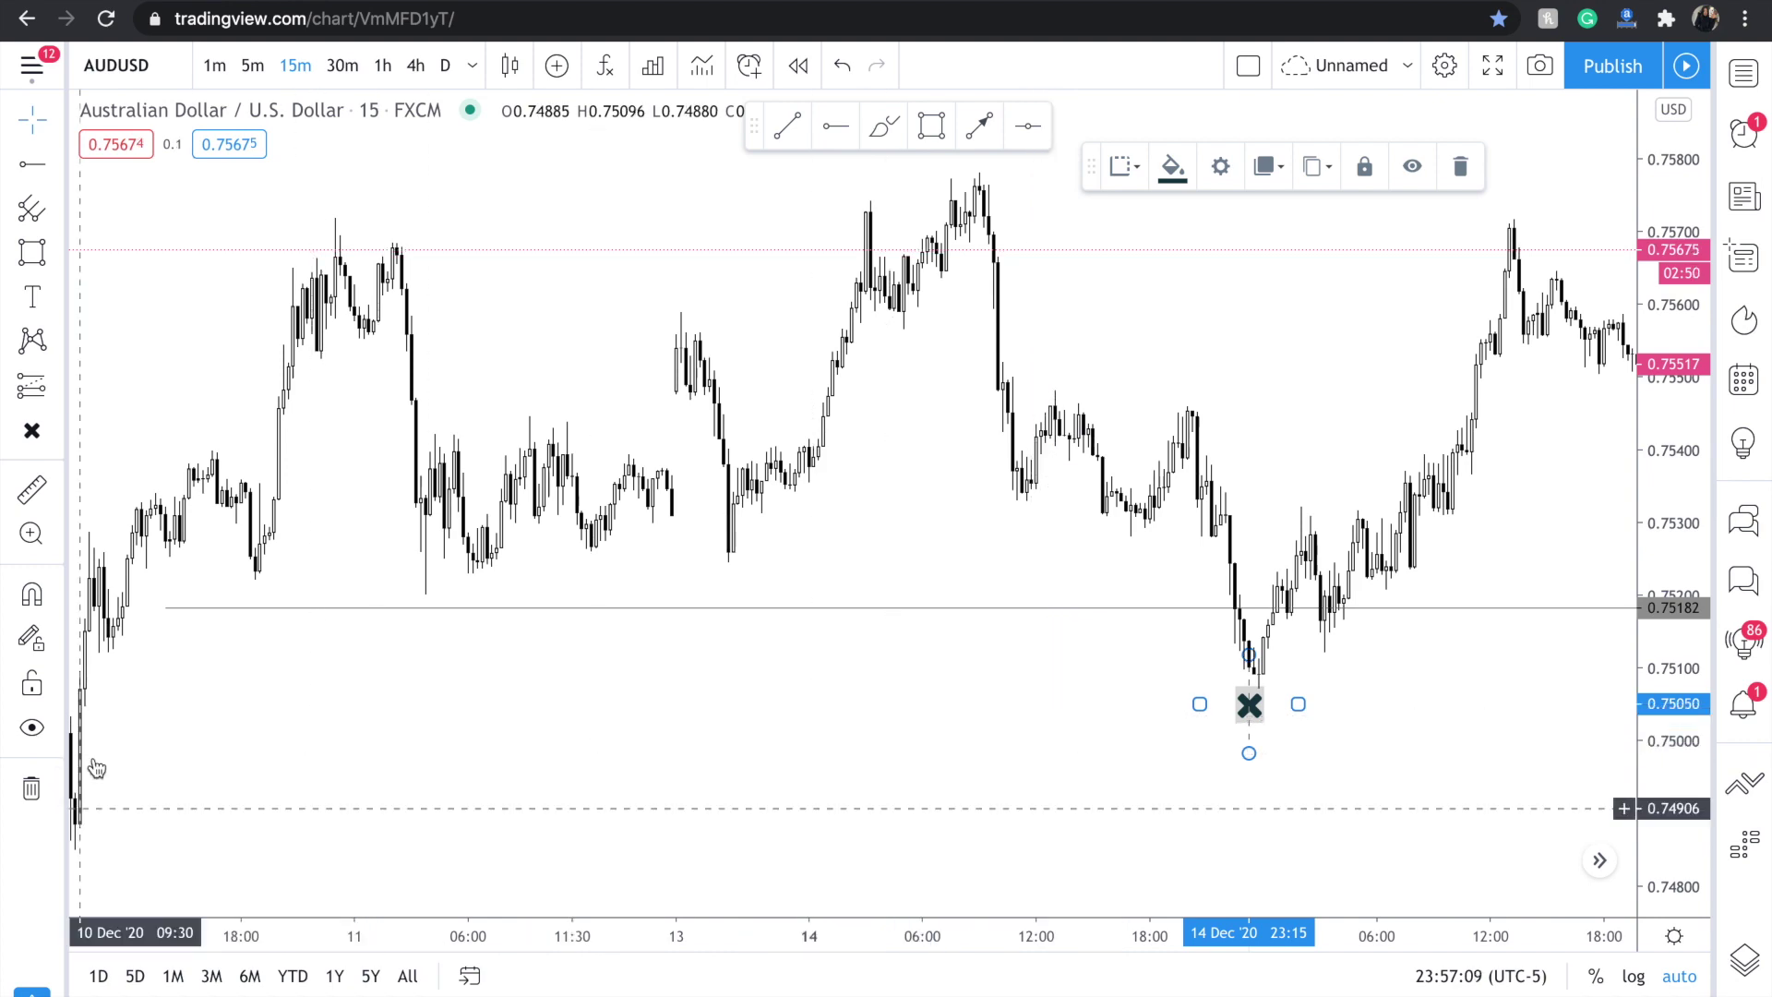
Draw a short magenta line at 0.75297 from 14 Dec 22:30 to 15 Dec 02:45.
{"action": "scroll", "coordinate": [1110, 684], "scroll_direction": "up", "scroll_amount": 1}
{"action": "left_click", "coordinate": [1301, 845]}
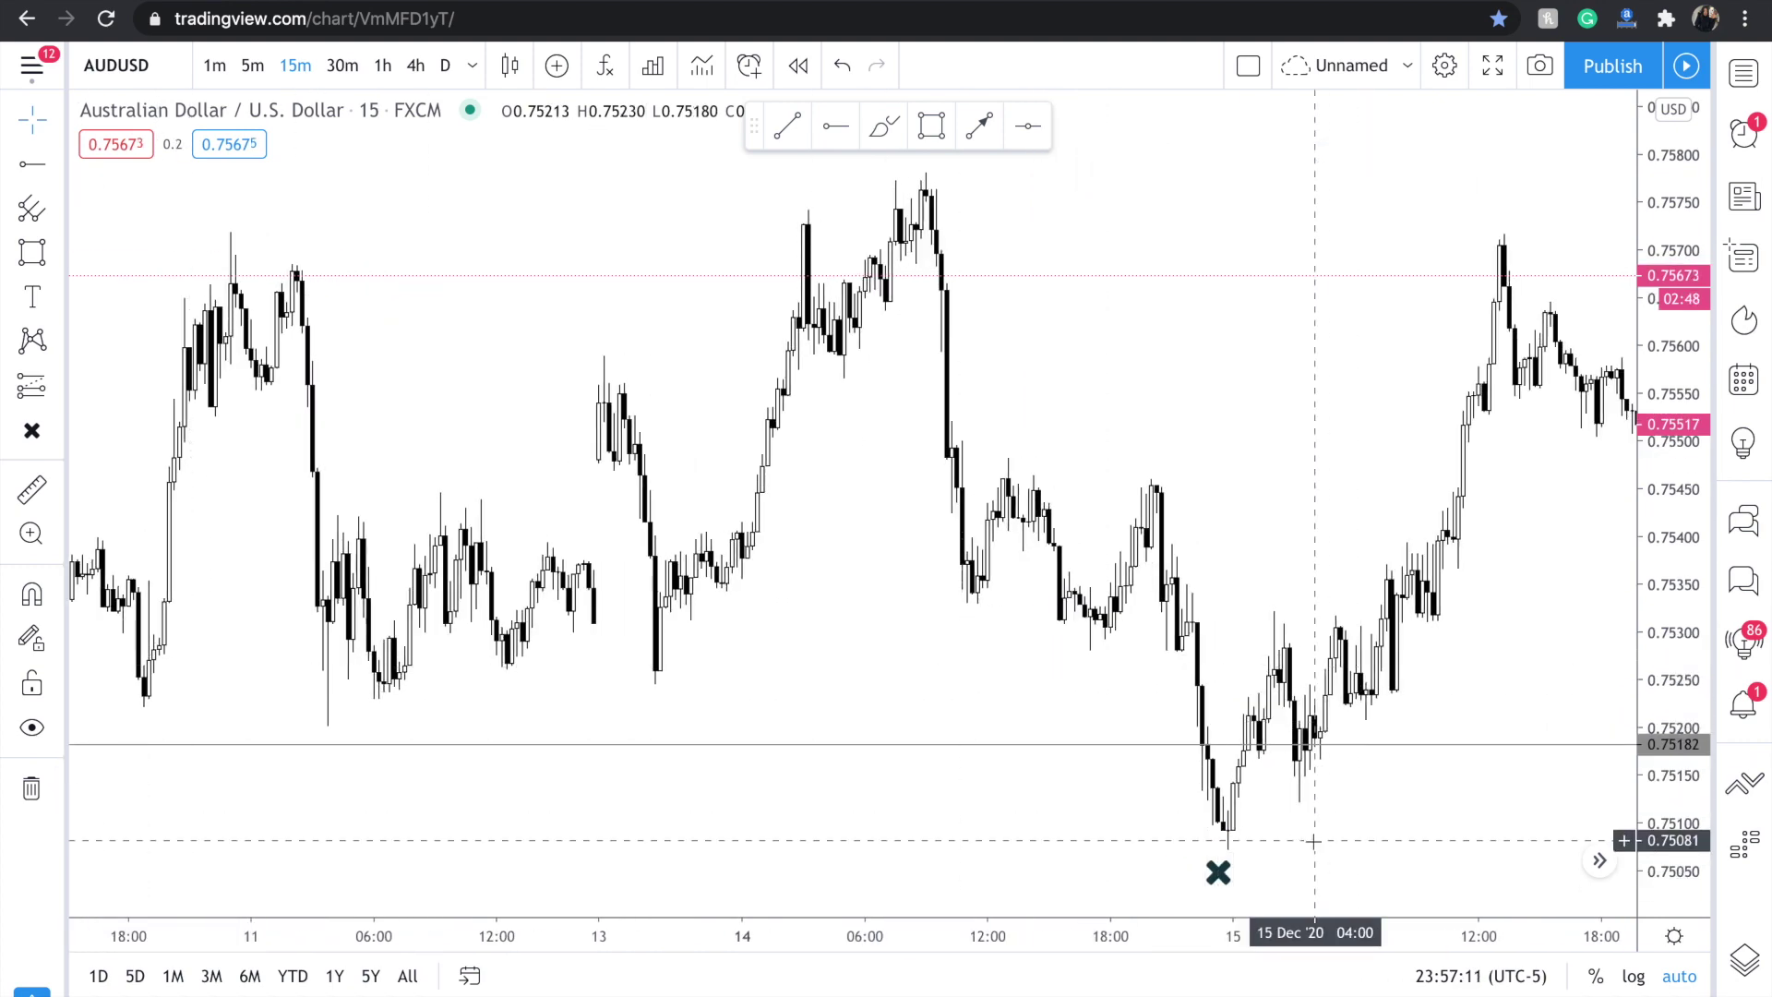
{"action": "scroll", "coordinate": [1303, 845], "scroll_direction": "right", "scroll_amount": 5}
{"action": "scroll", "coordinate": [1303, 845], "scroll_direction": "up", "scroll_amount": 3}
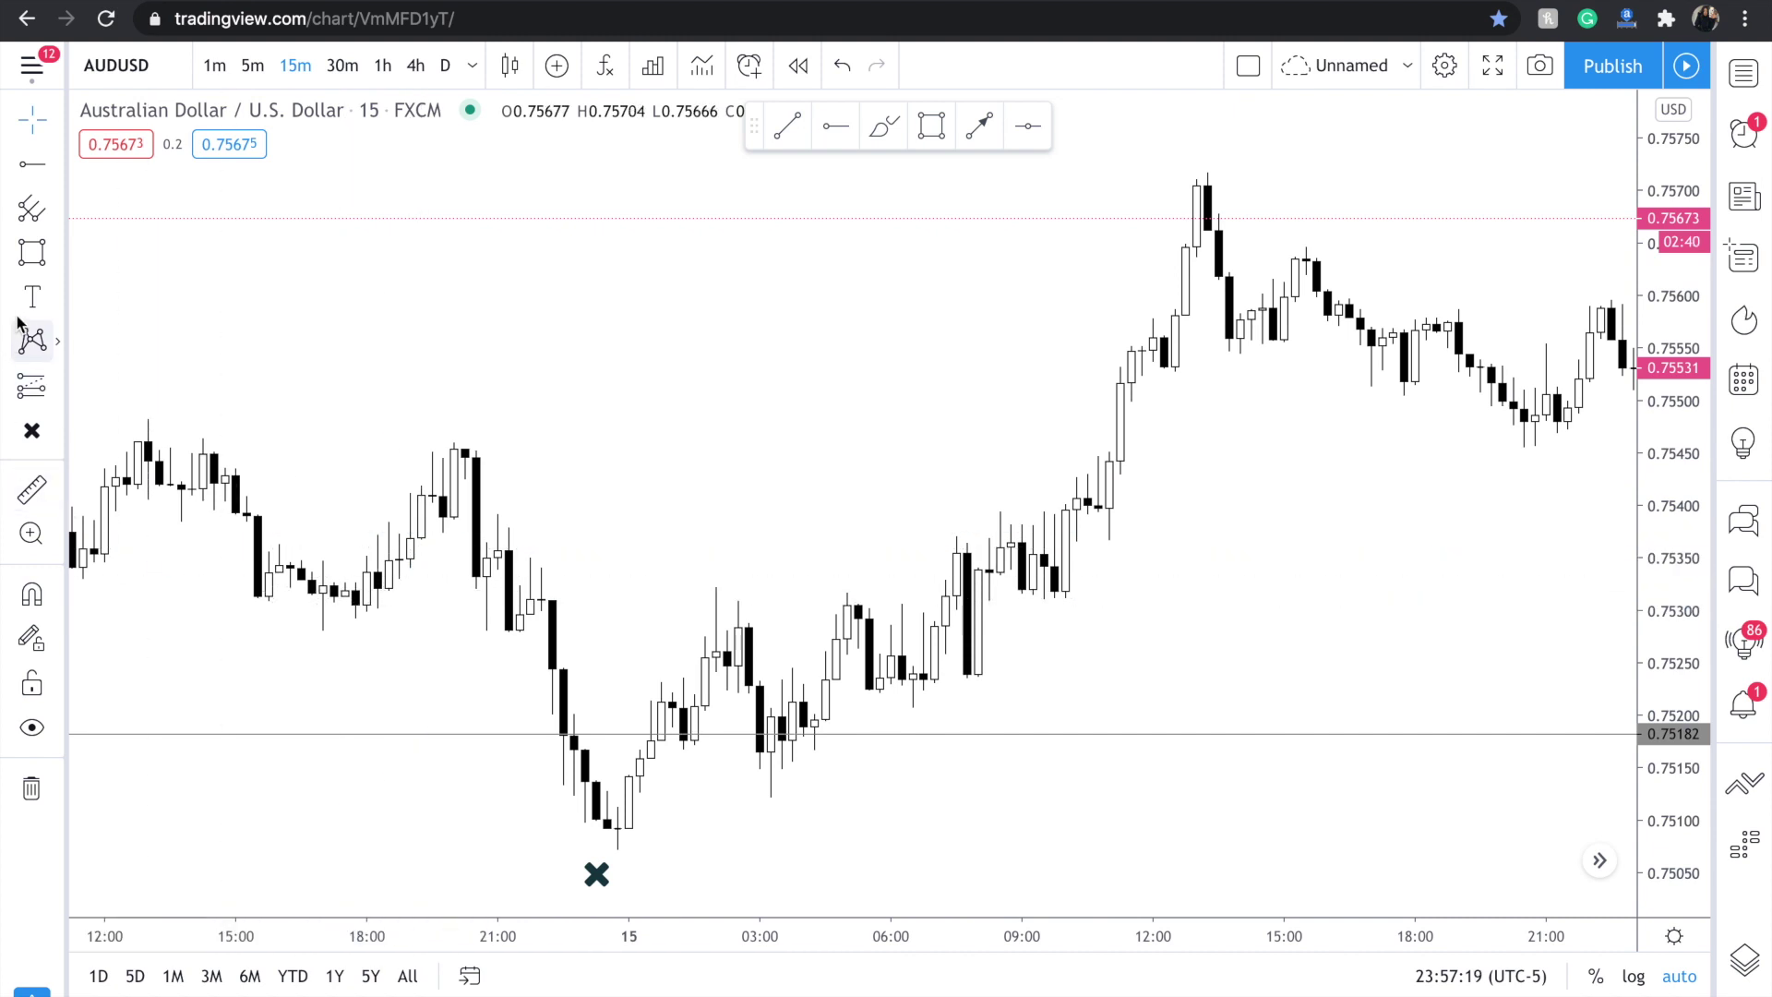
{"action": "left_click", "coordinate": [58, 164]}
{"action": "left_click", "coordinate": [139, 166]}
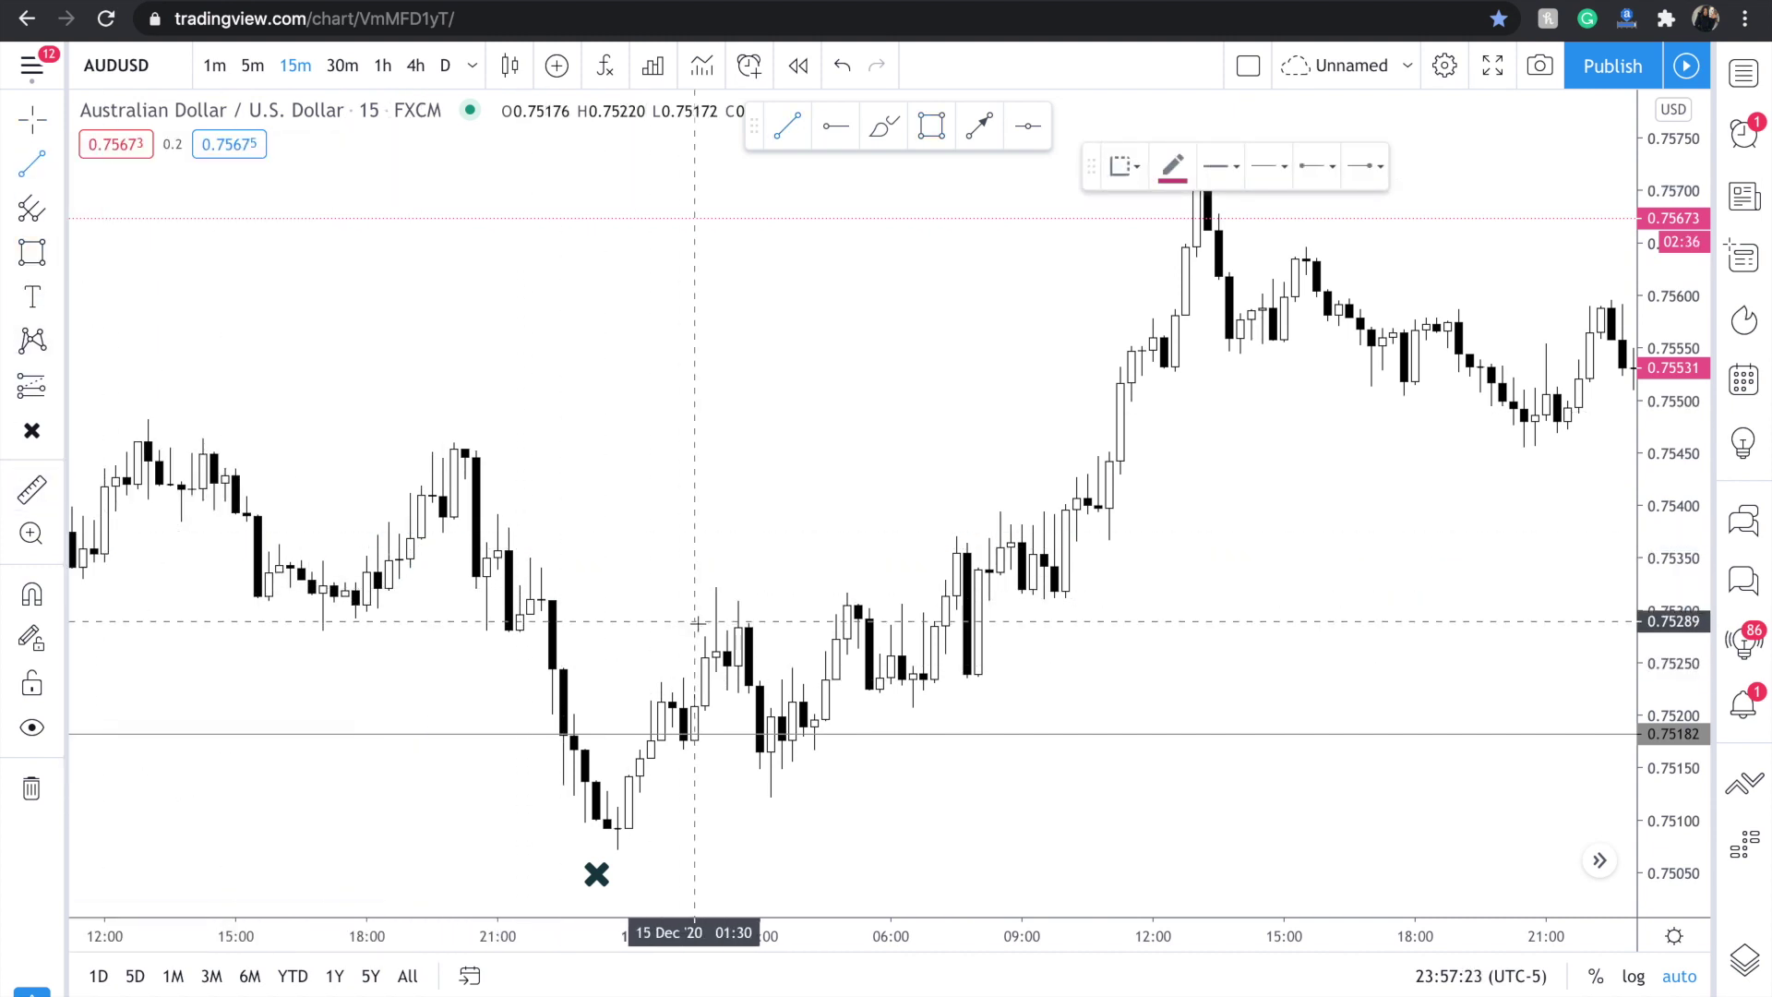
{"action": "left_click", "coordinate": [562, 611]}
{"action": "left_click", "coordinate": [748, 612]}
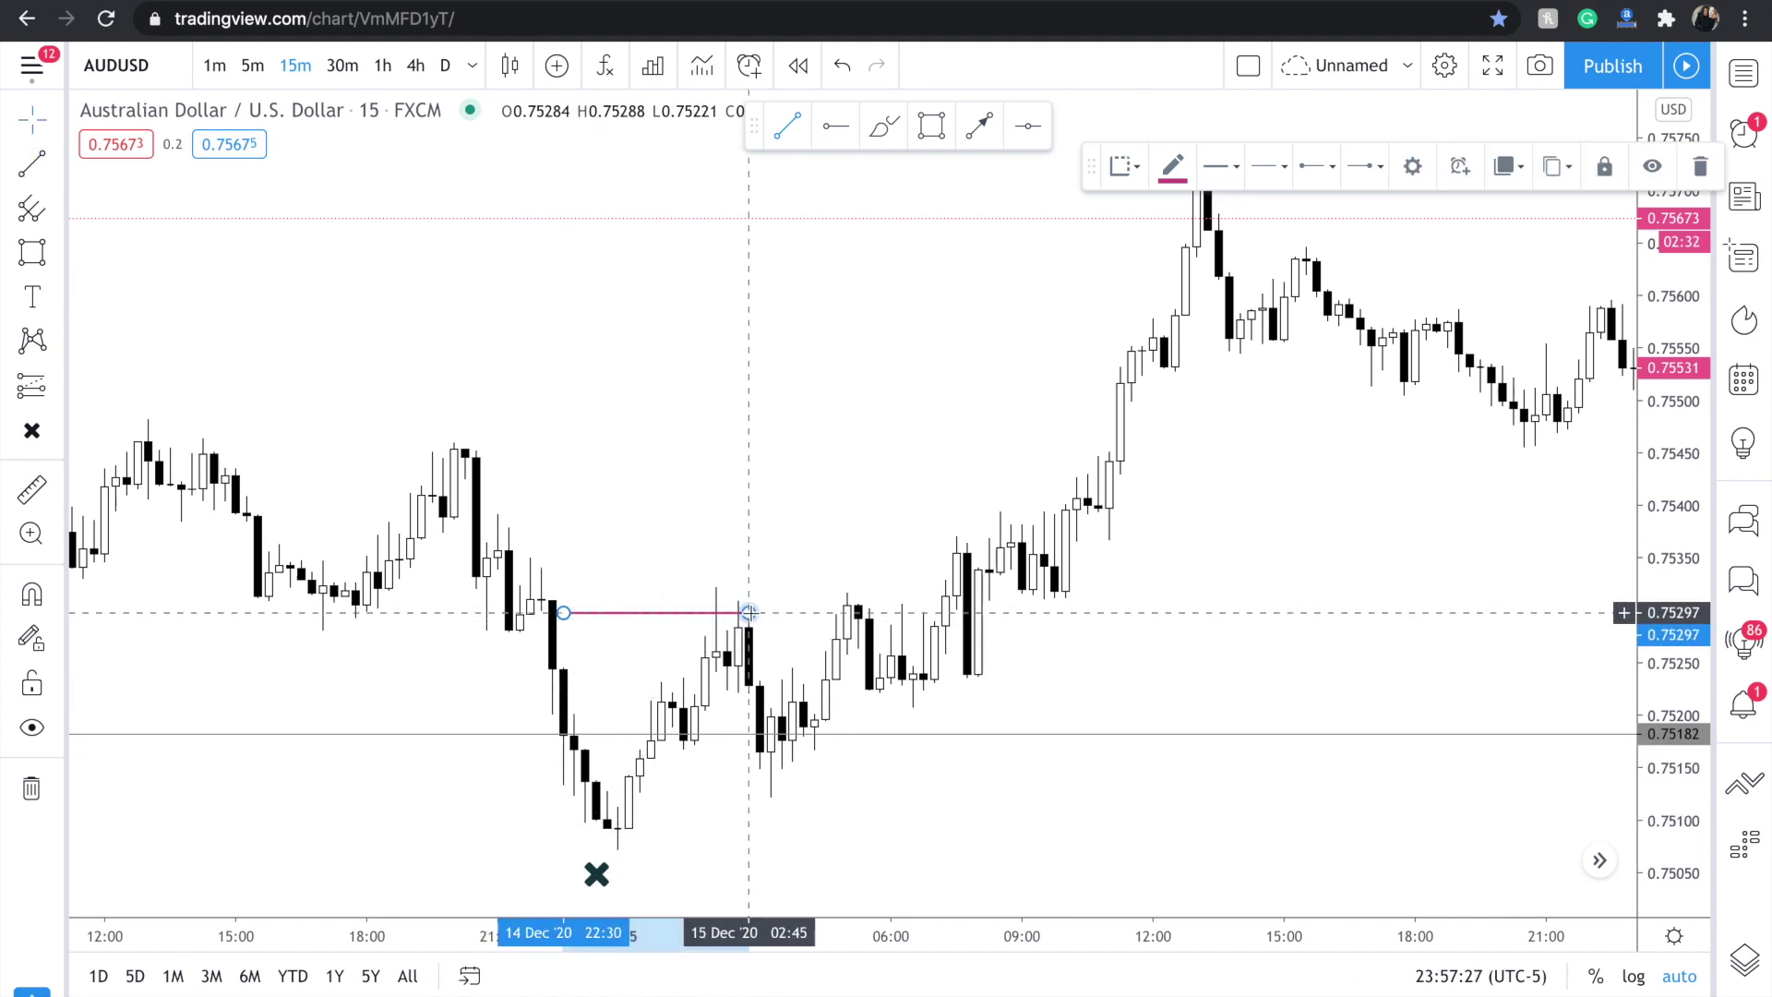
{"action": "scroll", "coordinate": [725, 610], "scroll_direction": "up", "scroll_amount": 2}
{"action": "left_click", "coordinate": [33, 252]}
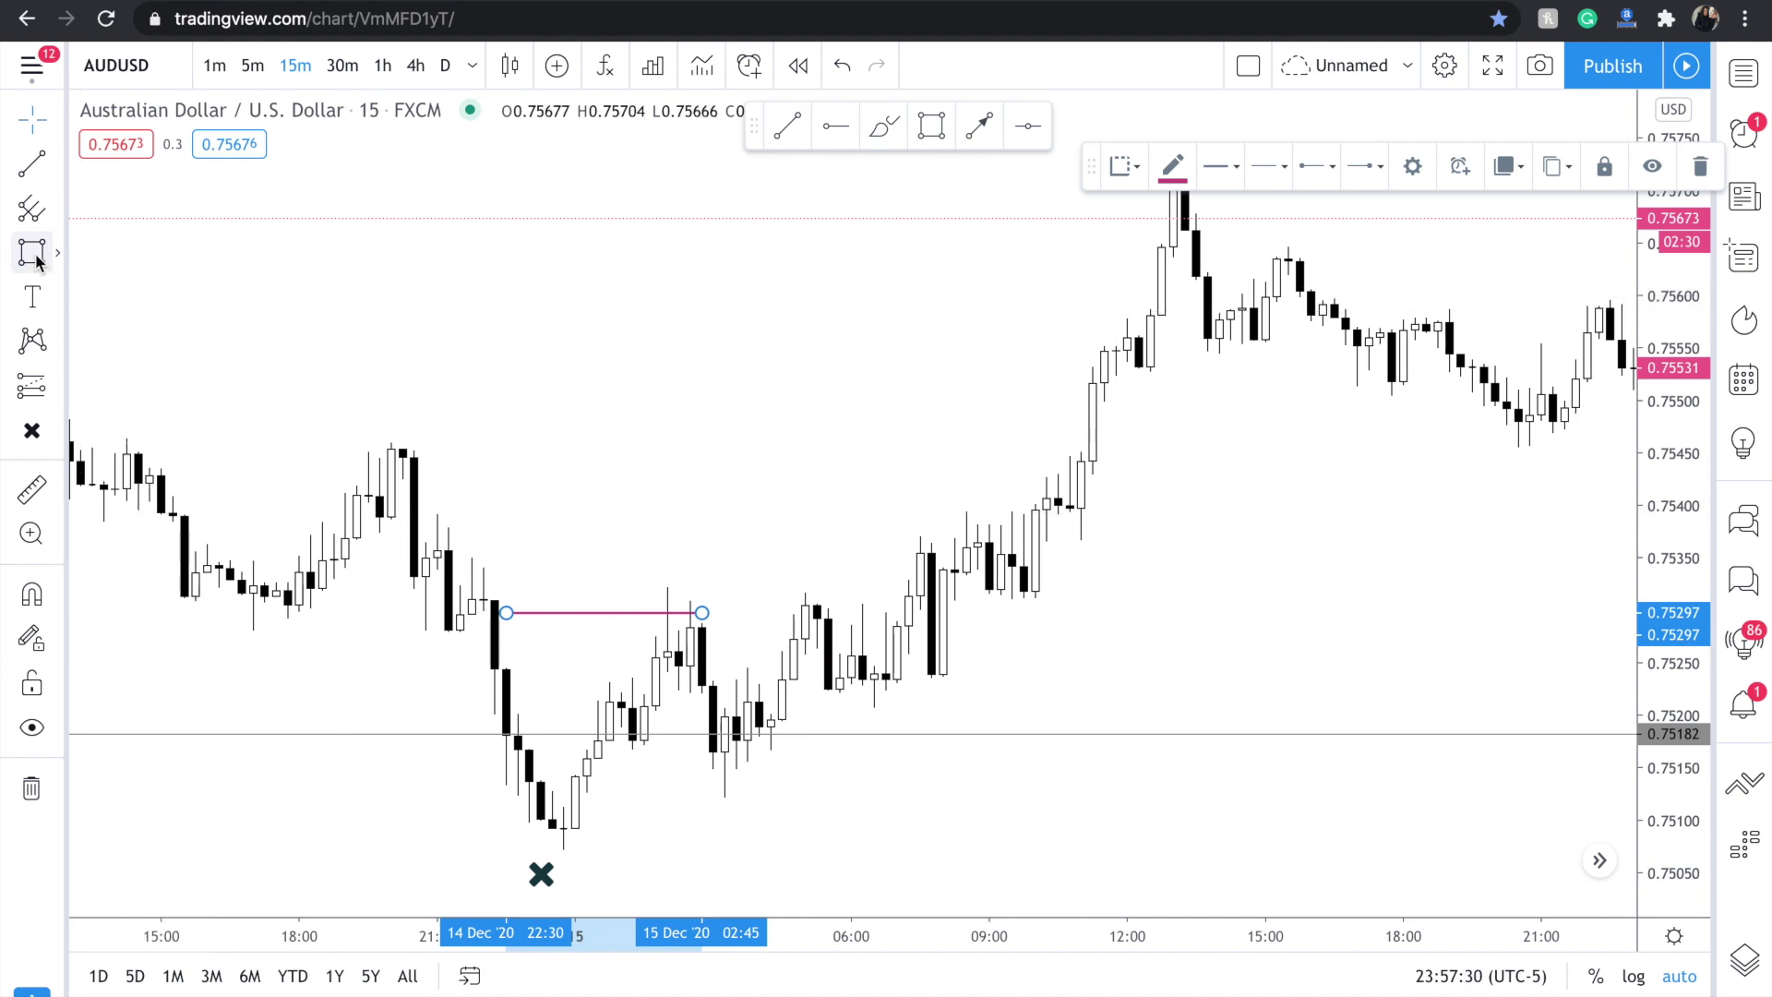
Draw an orange demand box around 0.7511–0.7514 from the 14 Dec 23:45 low out to 11:15.
{"action": "left_click", "coordinate": [563, 805]}
{"action": "left_click", "coordinate": [966, 793]}
{"action": "left_click_drag", "start_coordinate": [978, 792], "coordinate": [1096, 783]}
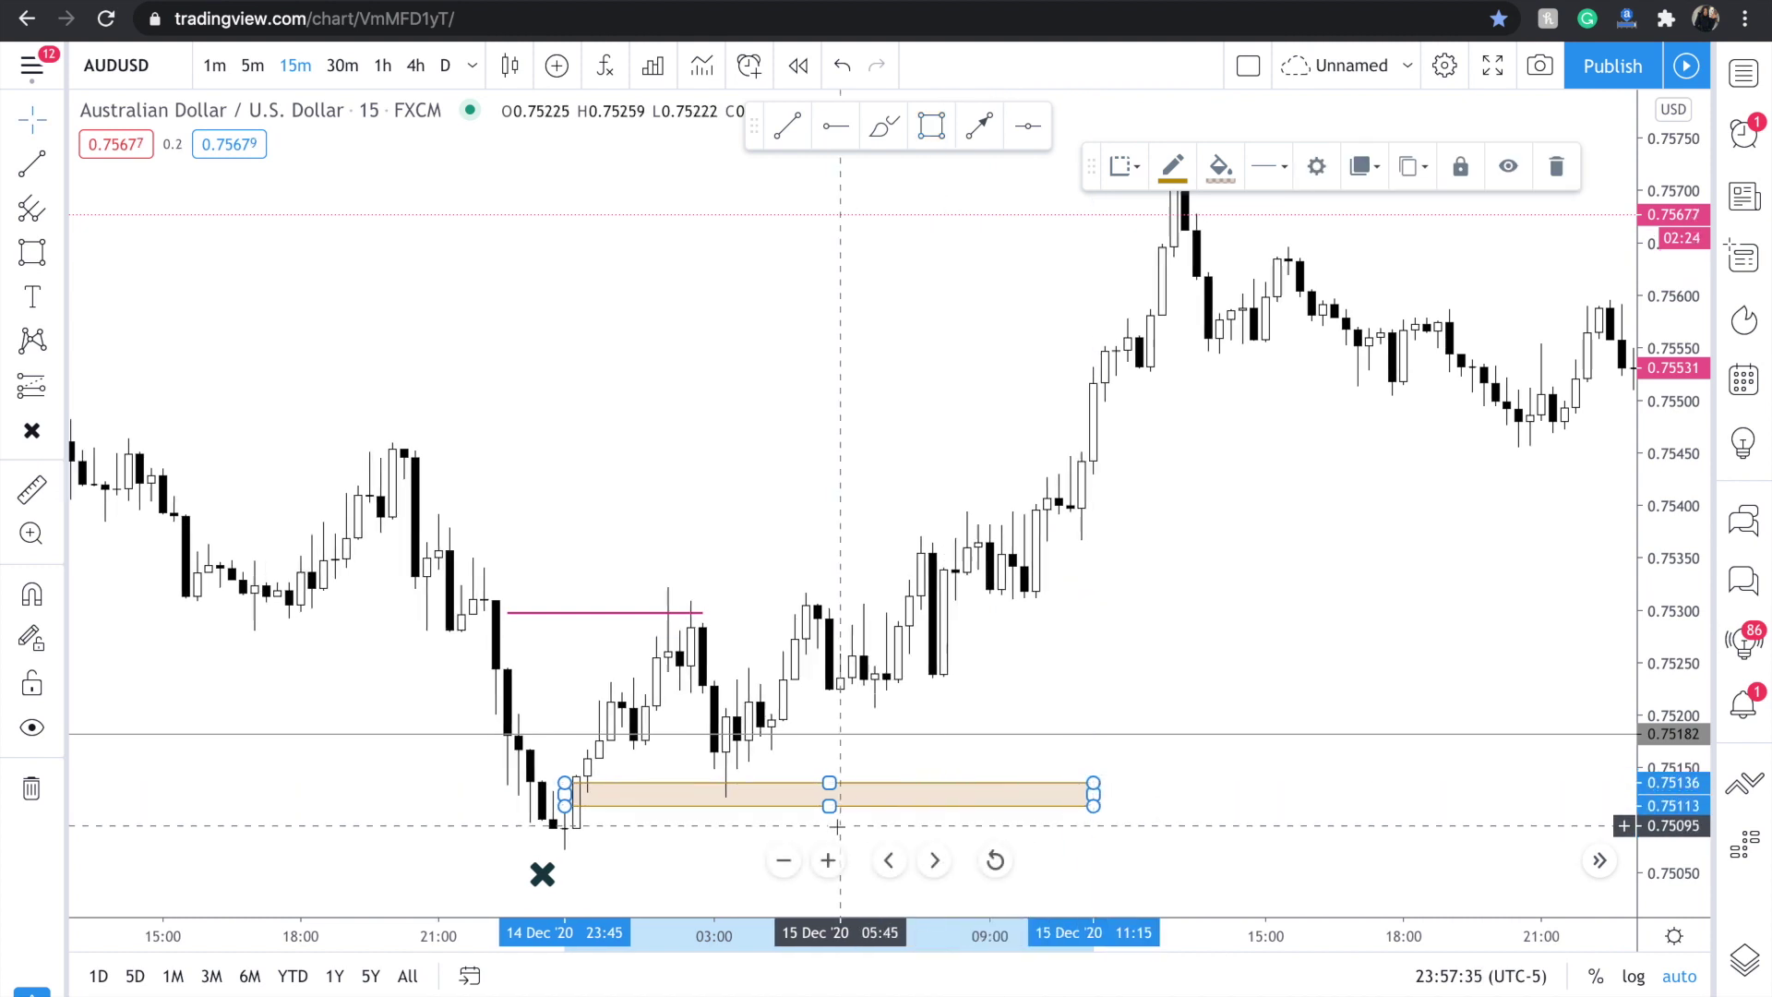
{"action": "scroll", "coordinate": [825, 388], "scroll_direction": "down", "scroll_amount": 5}
{"action": "scroll", "coordinate": [862, 407], "scroll_direction": "up", "scroll_amount": 3}
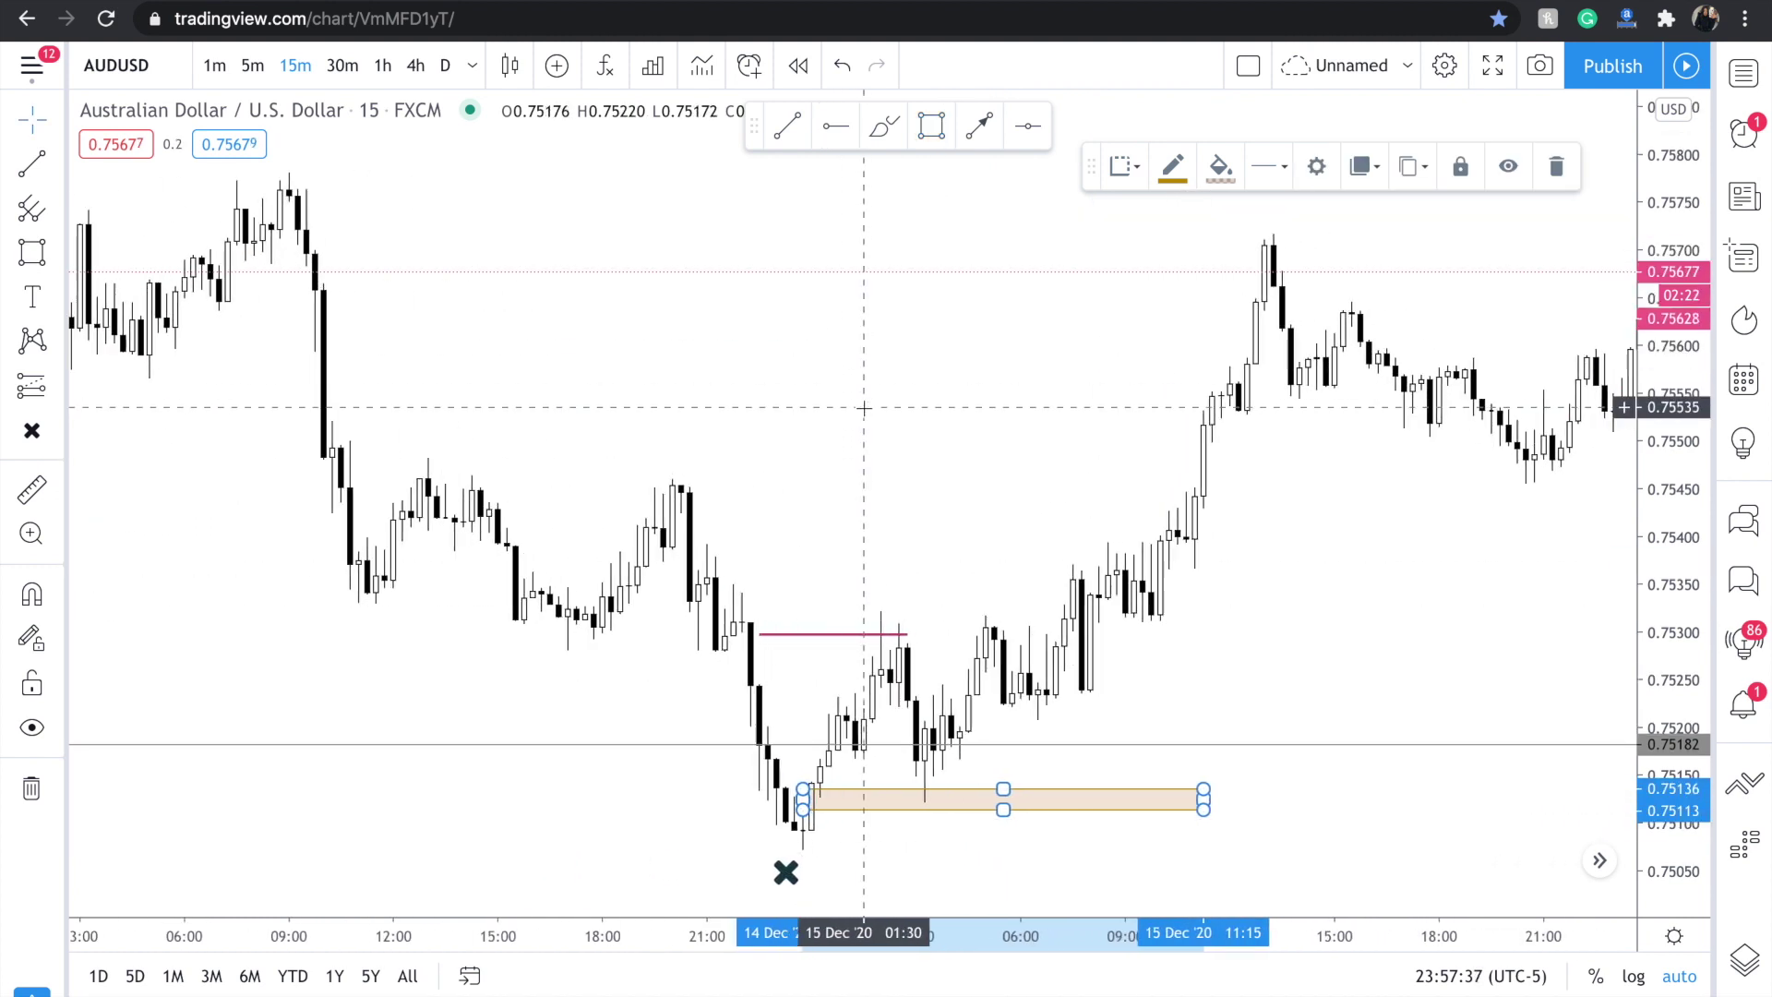
{"action": "scroll", "coordinate": [872, 778], "scroll_direction": "right", "scroll_amount": 3}
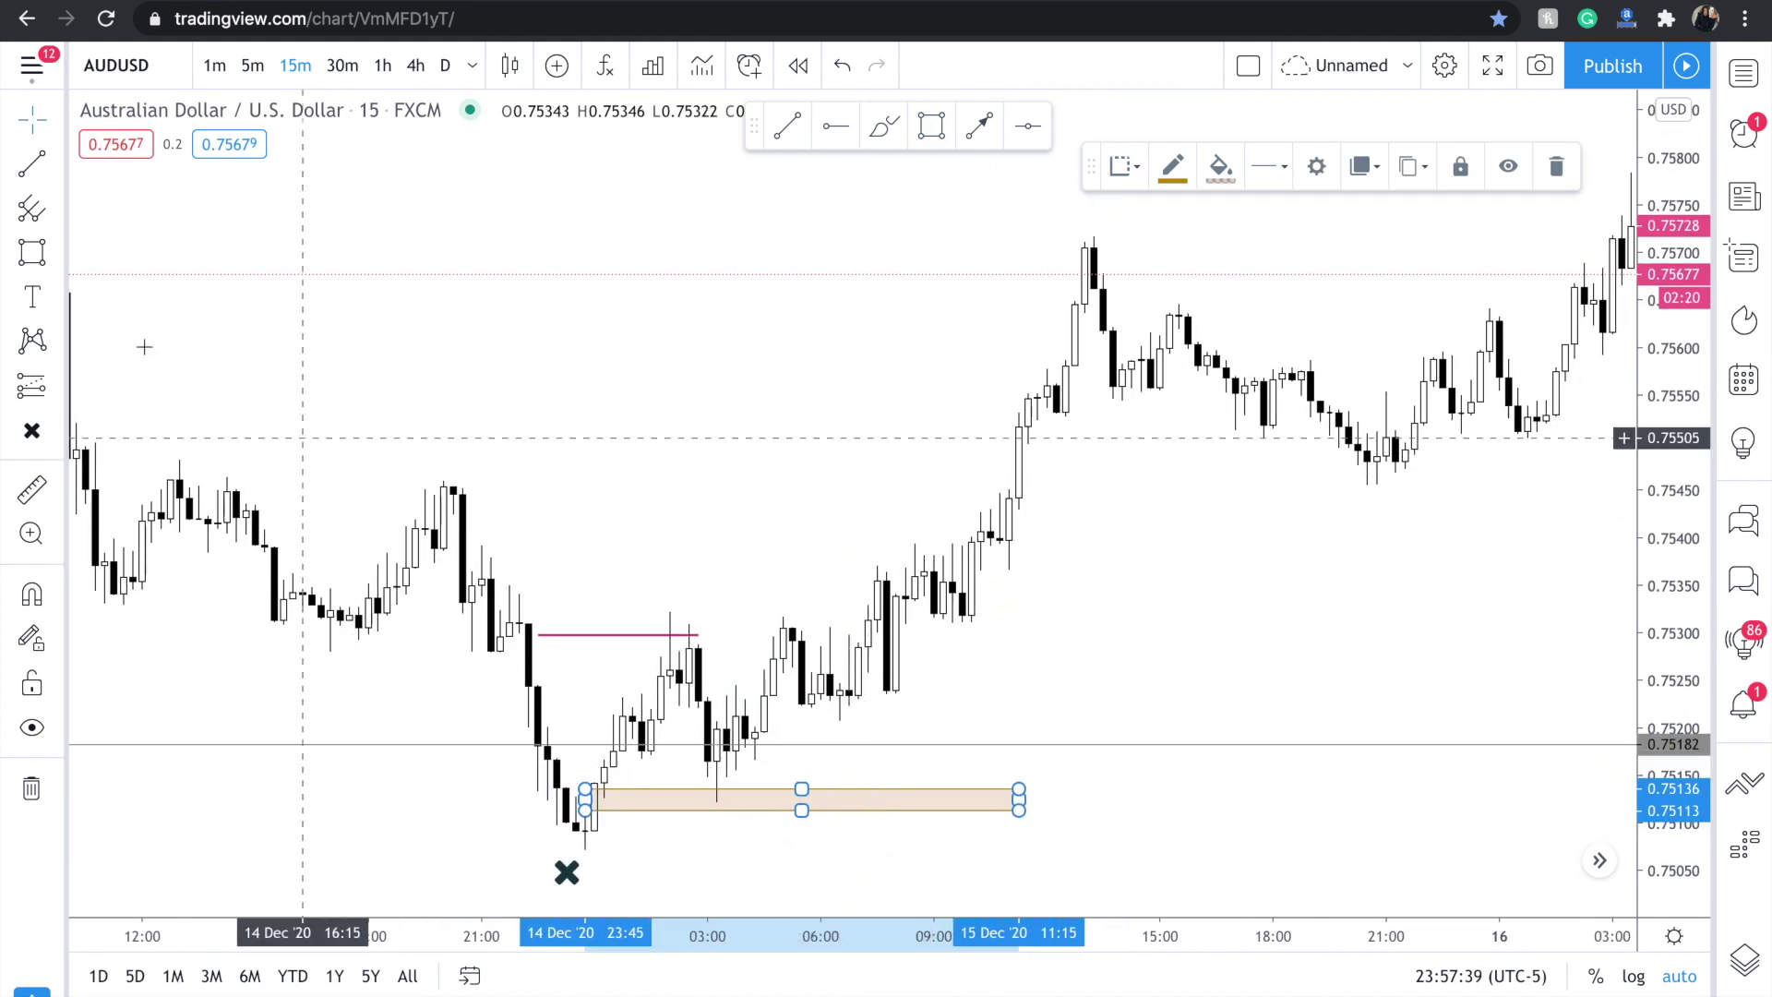
Add two short break lines at 0.75288 and 0.75312, ending at 15 Dec 13:30 and 11:00.
{"action": "left_click", "coordinate": [33, 167]}
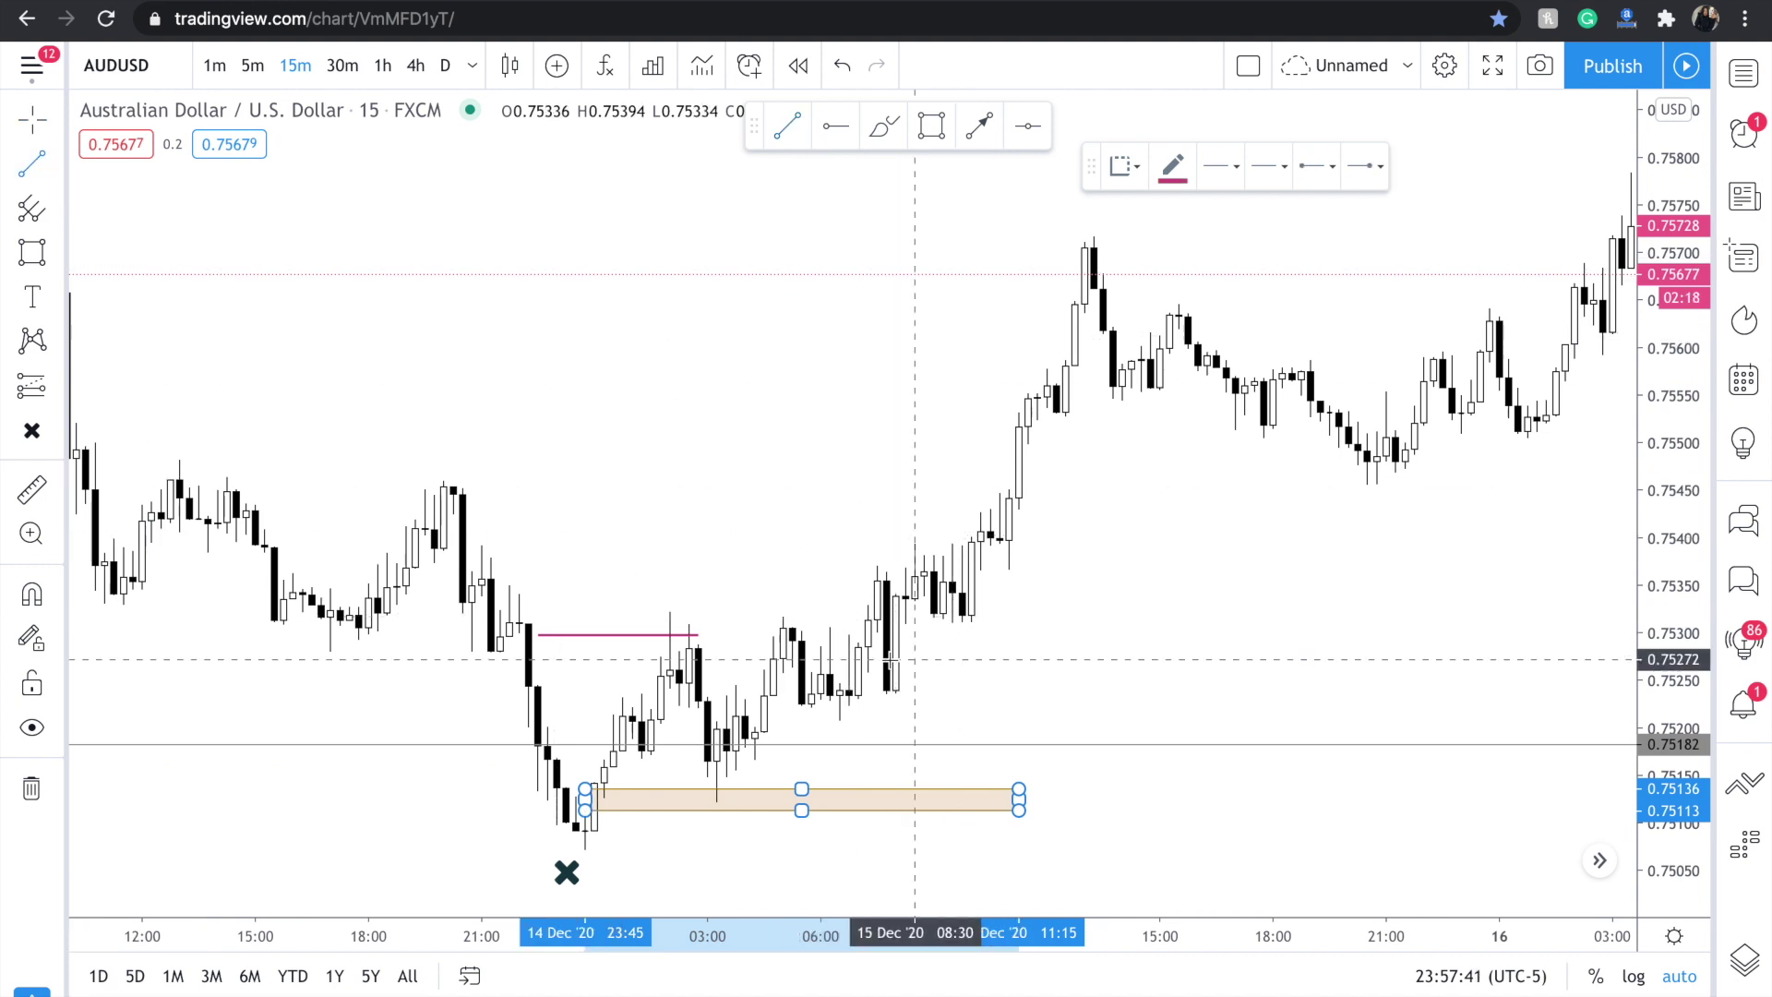
{"action": "left_click", "coordinate": [877, 644]}
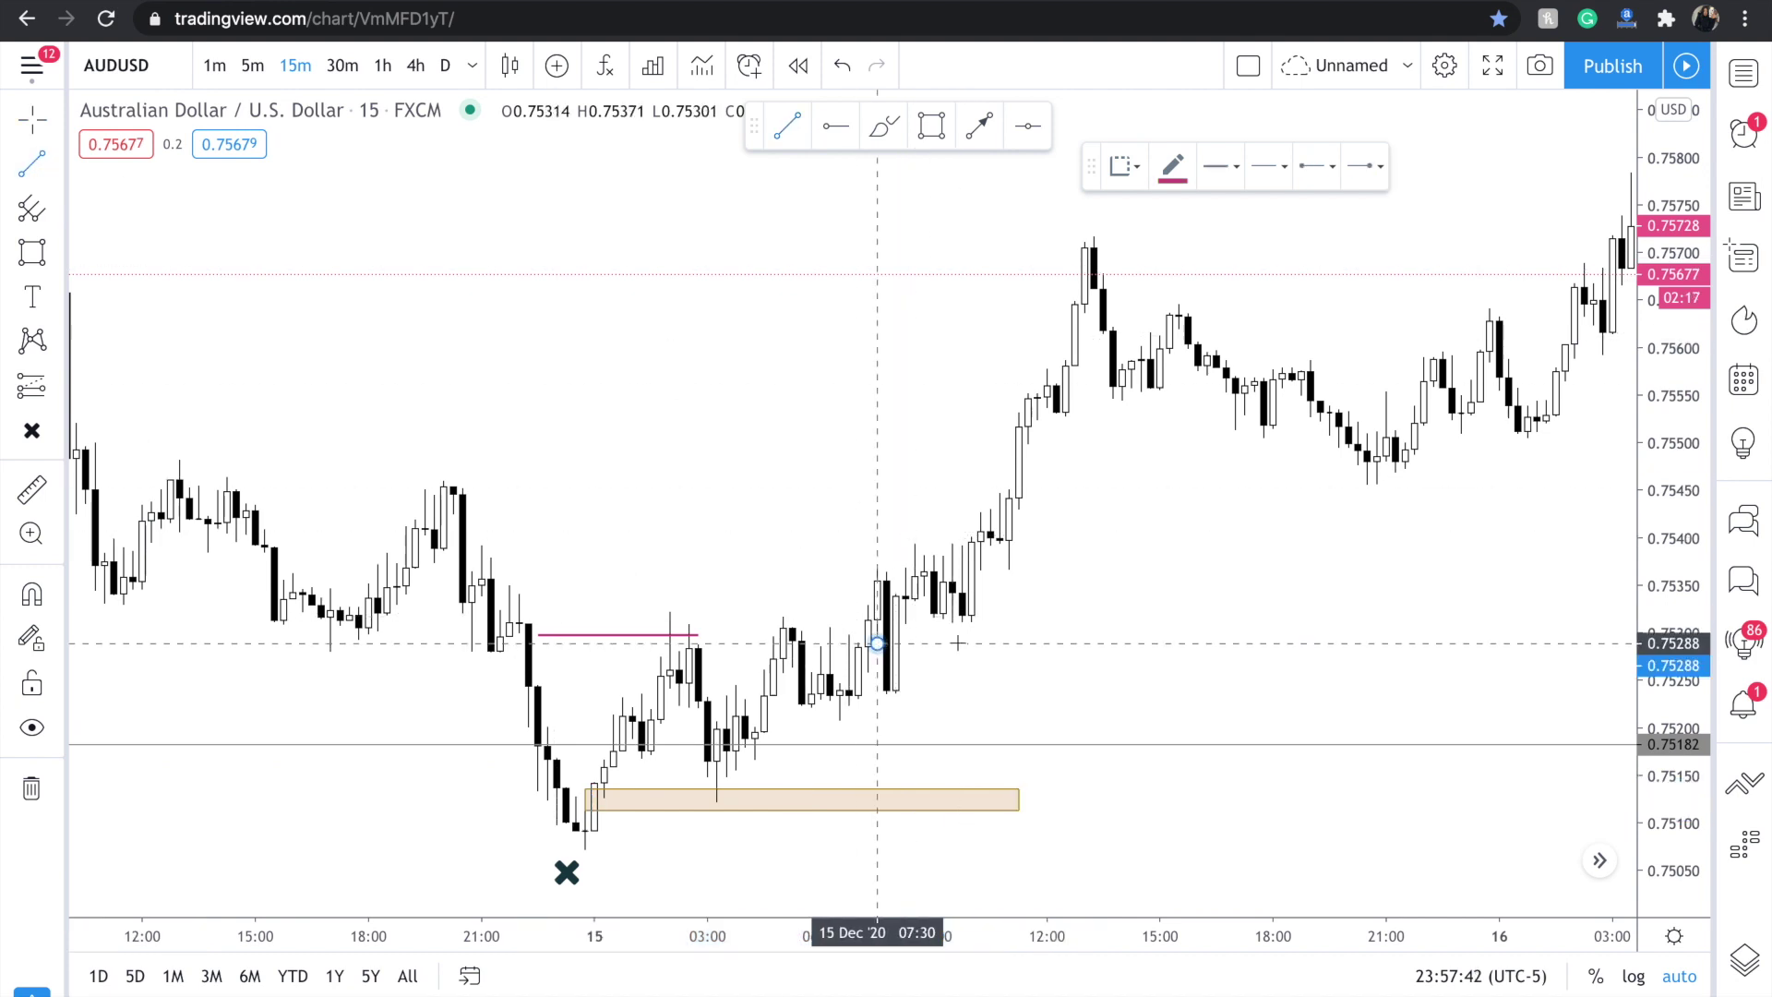
{"action": "left_click", "coordinate": [1100, 643]}
{"action": "scroll", "coordinate": [1098, 644], "scroll_direction": "down", "scroll_amount": 5}
{"action": "scroll", "coordinate": [1098, 644], "scroll_direction": "down", "scroll_amount": 6}
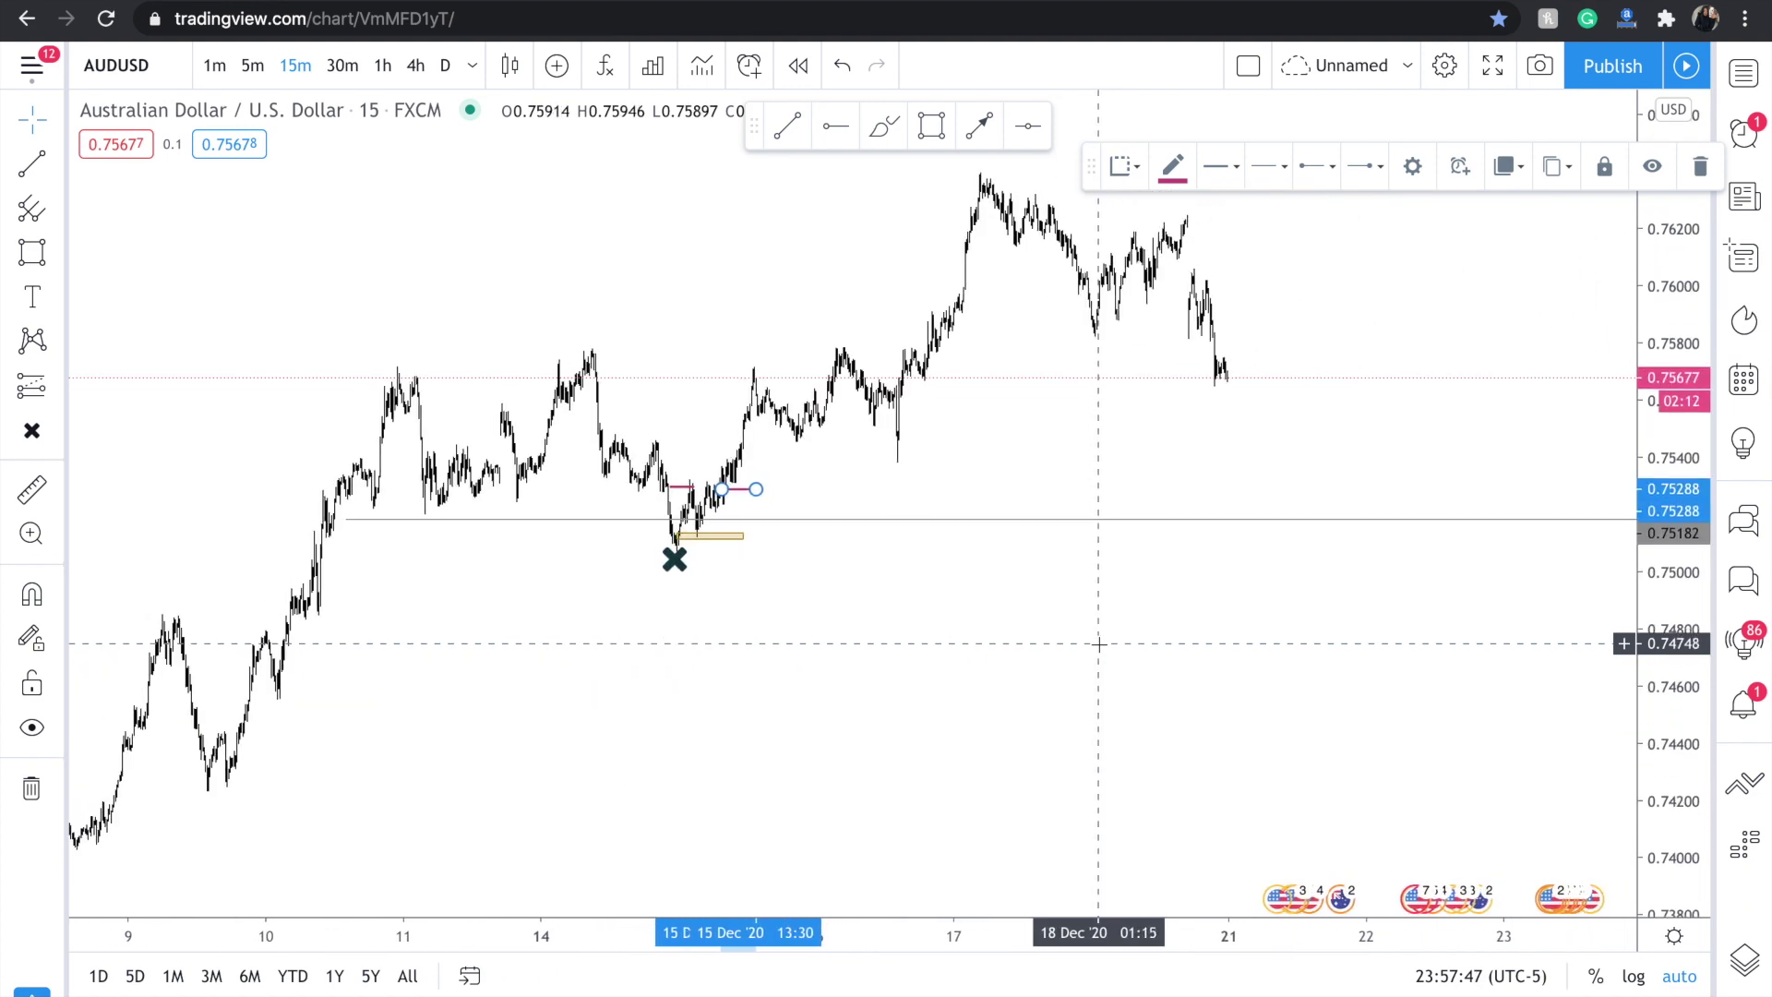
{"action": "scroll", "coordinate": [1098, 644], "scroll_direction": "up", "scroll_amount": 6}
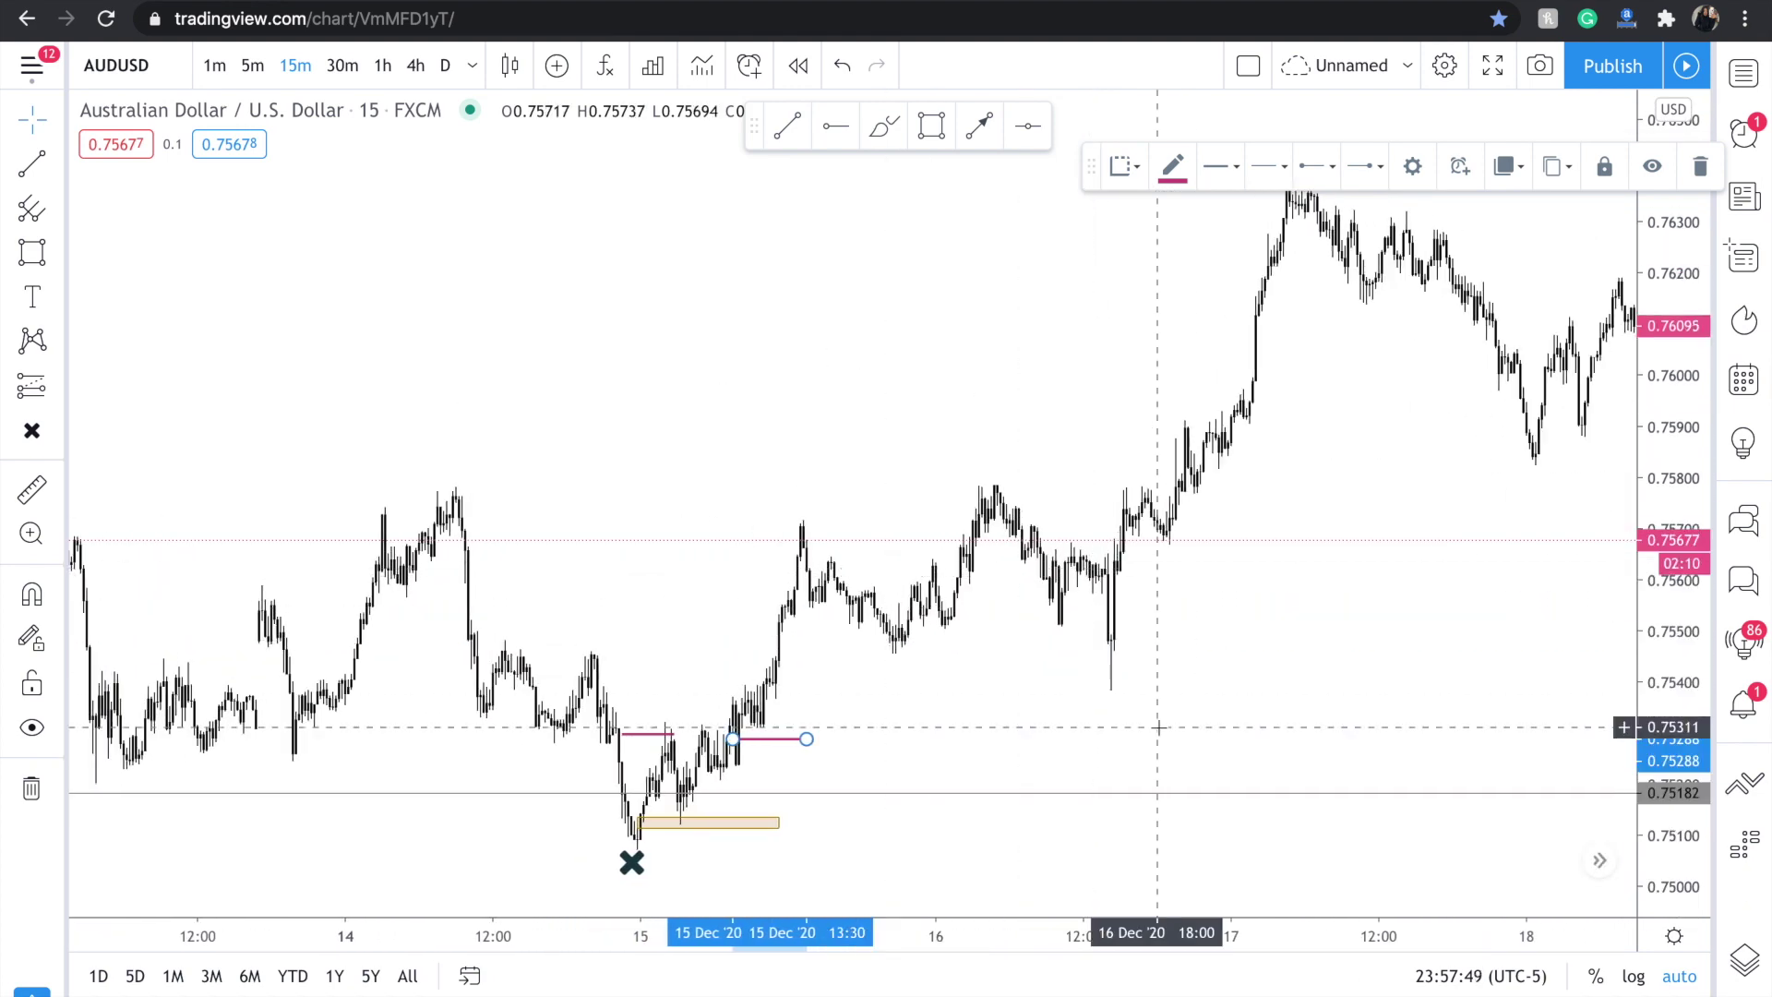
{"action": "scroll", "coordinate": [799, 694], "scroll_direction": "up", "scroll_amount": 5}
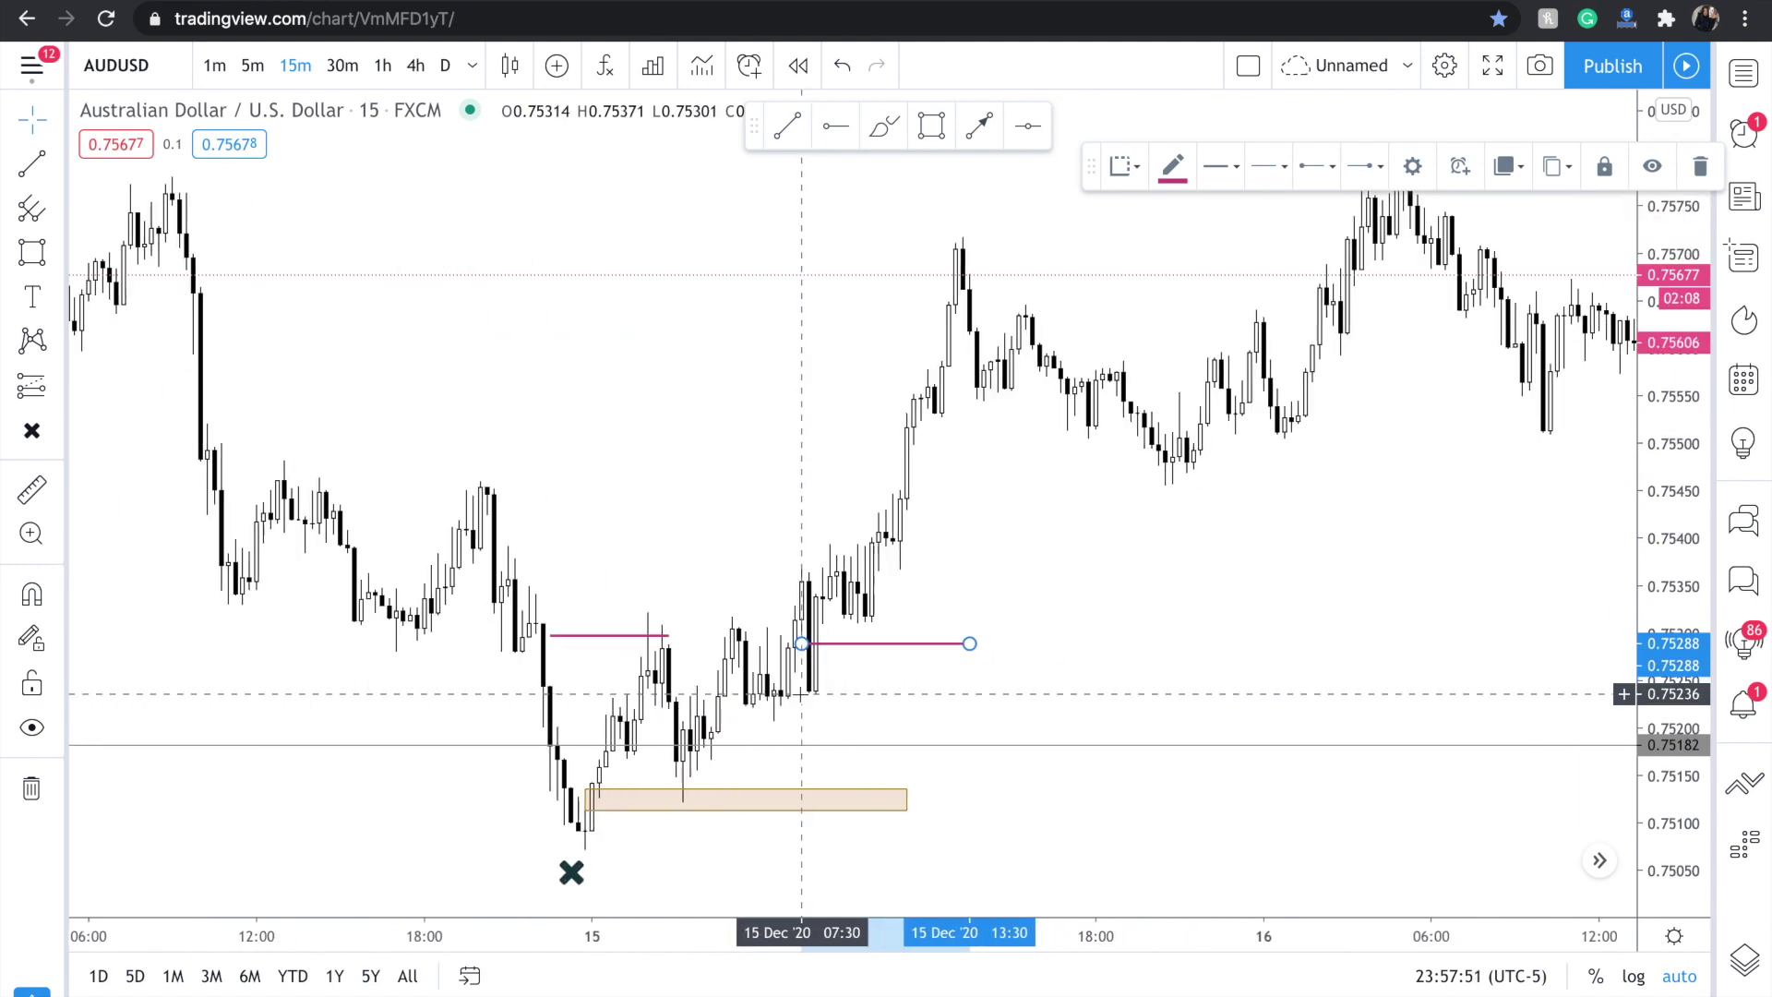
{"action": "scroll", "coordinate": [799, 694], "scroll_direction": "up", "scroll_amount": 1}
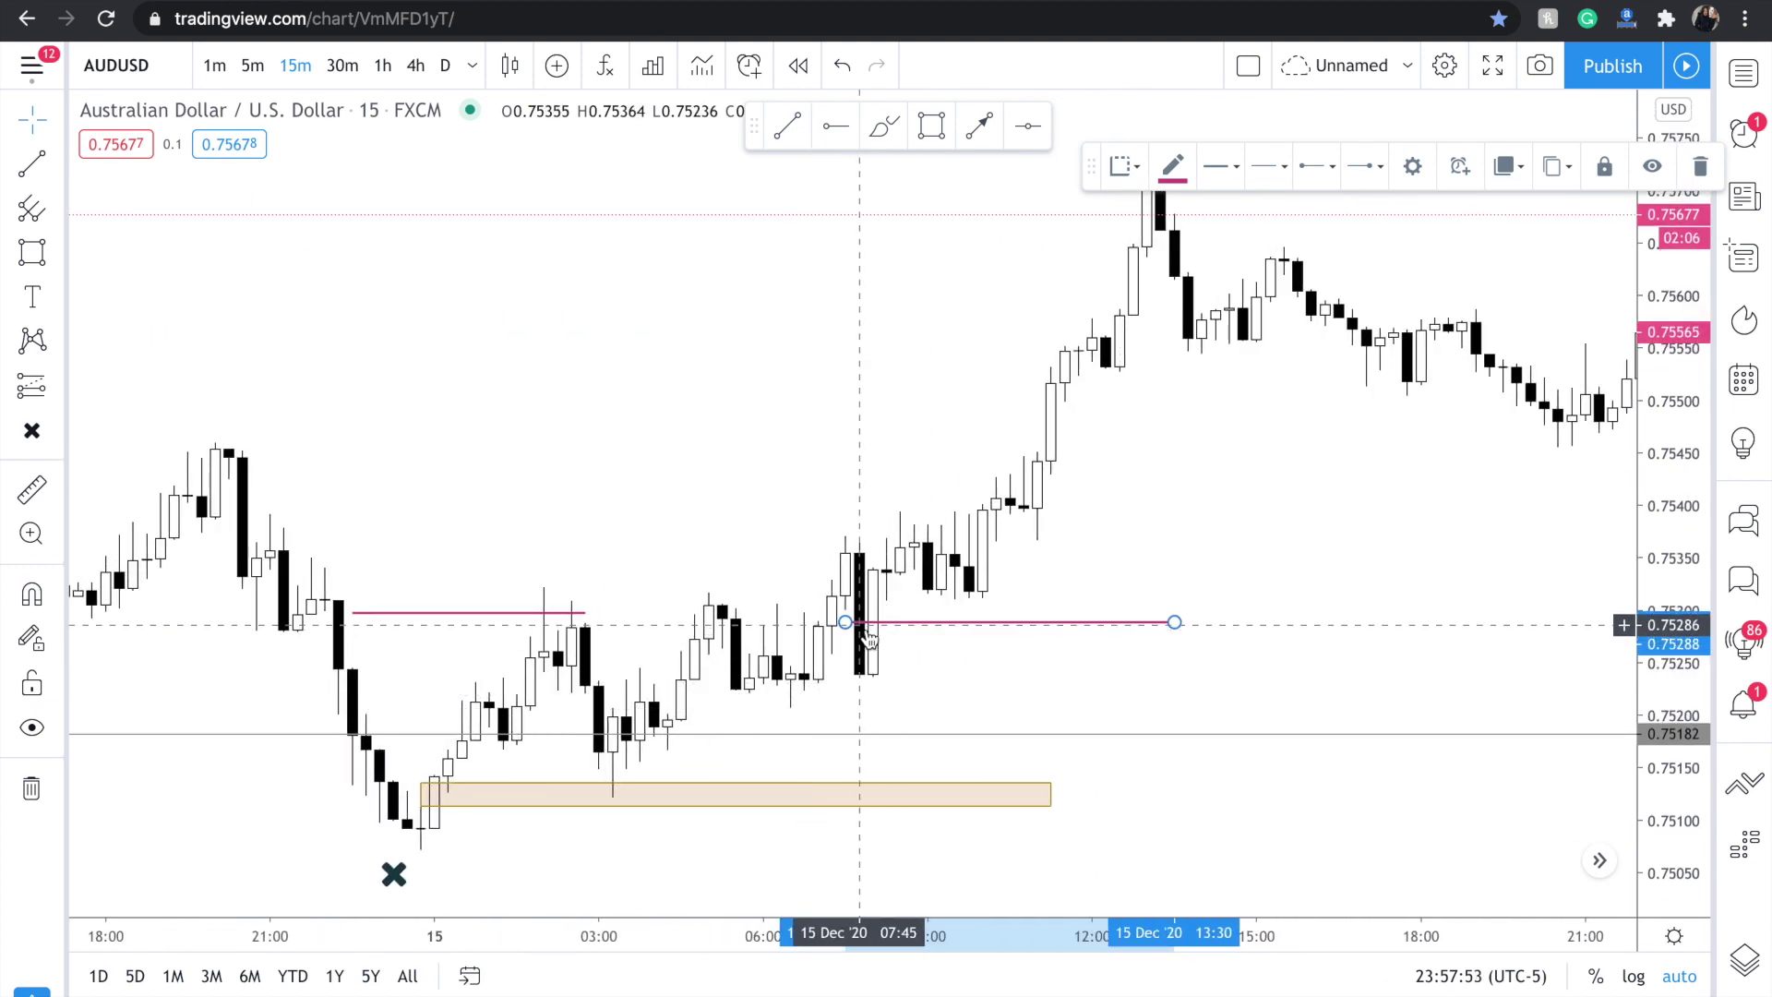
{"action": "scroll", "coordinate": [999, 627], "scroll_direction": "up", "scroll_amount": 2}
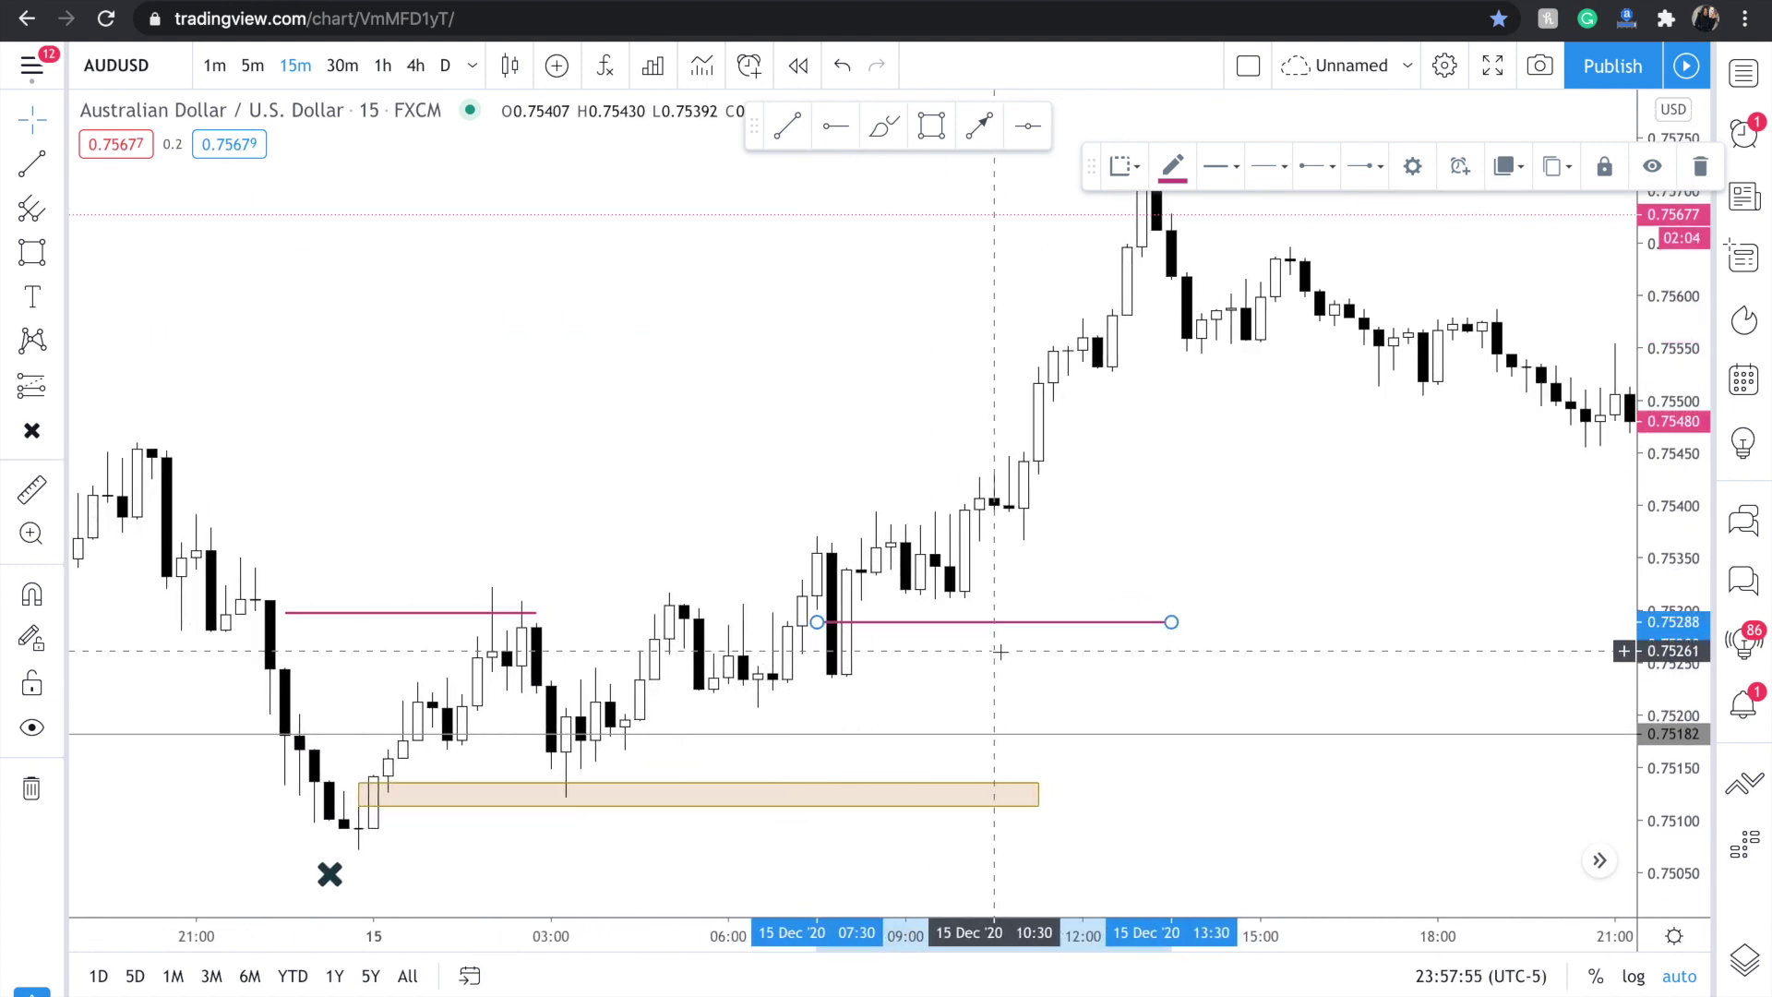
{"action": "left_click", "coordinate": [32, 164]}
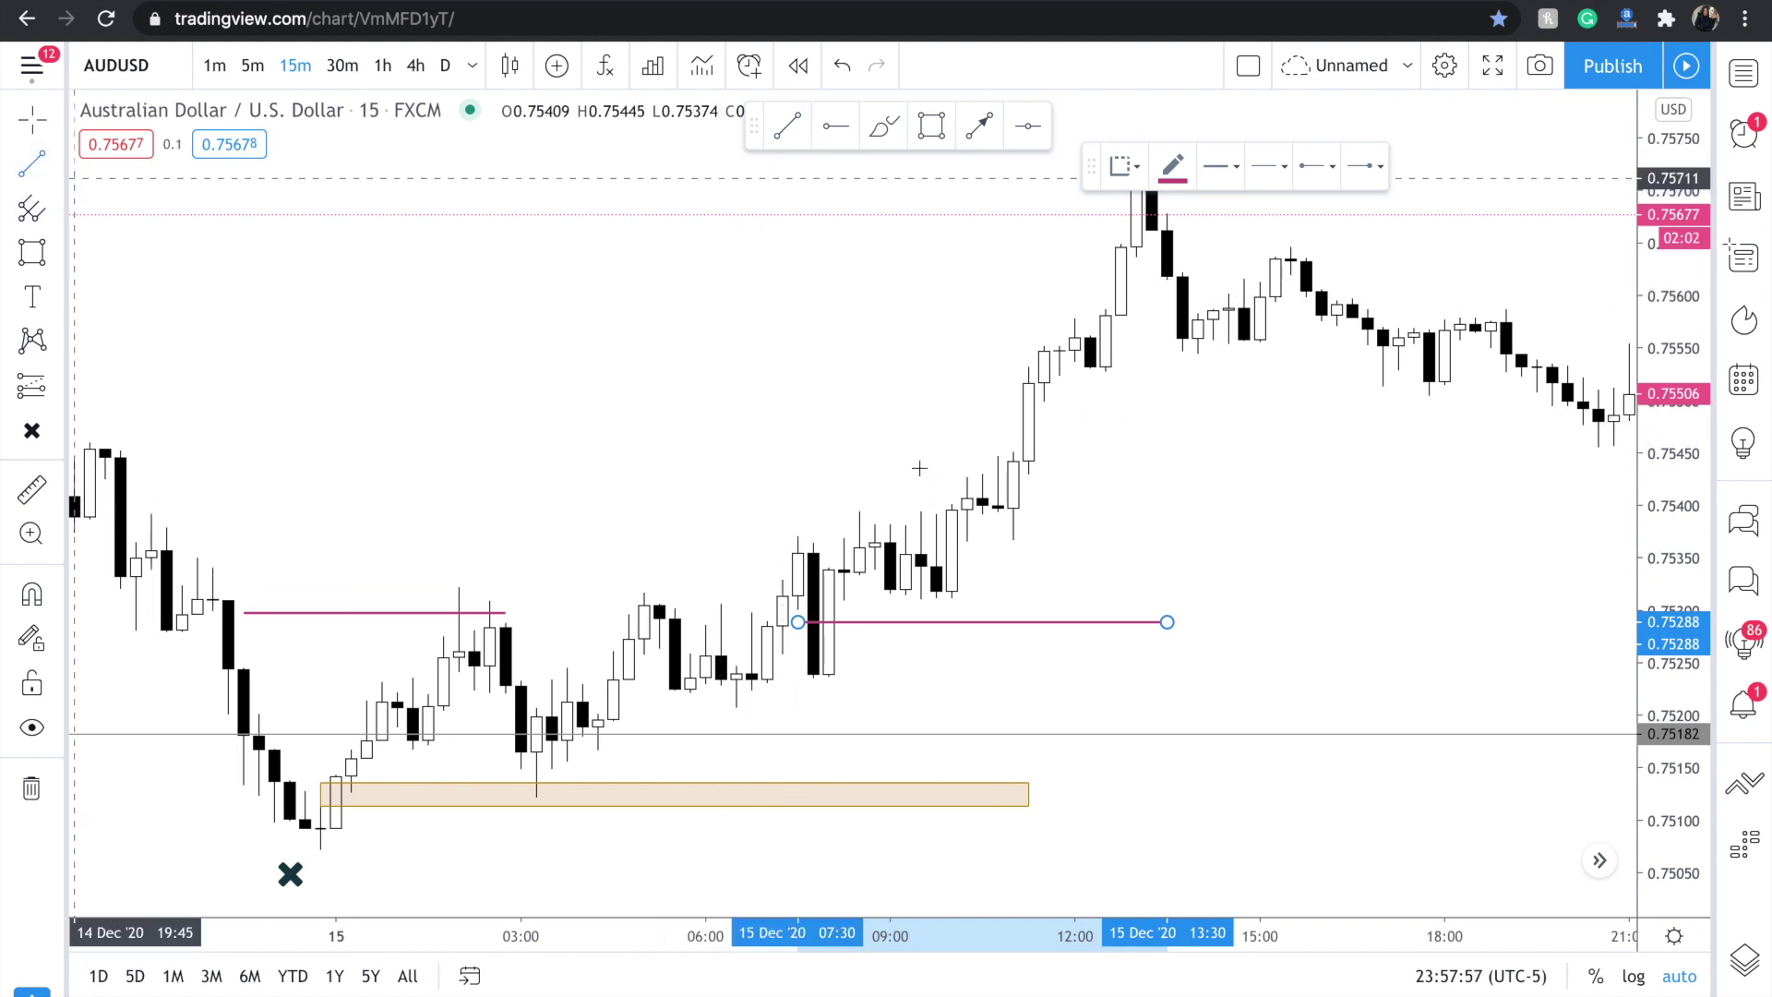
{"action": "left_click", "coordinate": [844, 600]}
{"action": "left_click", "coordinate": [1012, 599]}
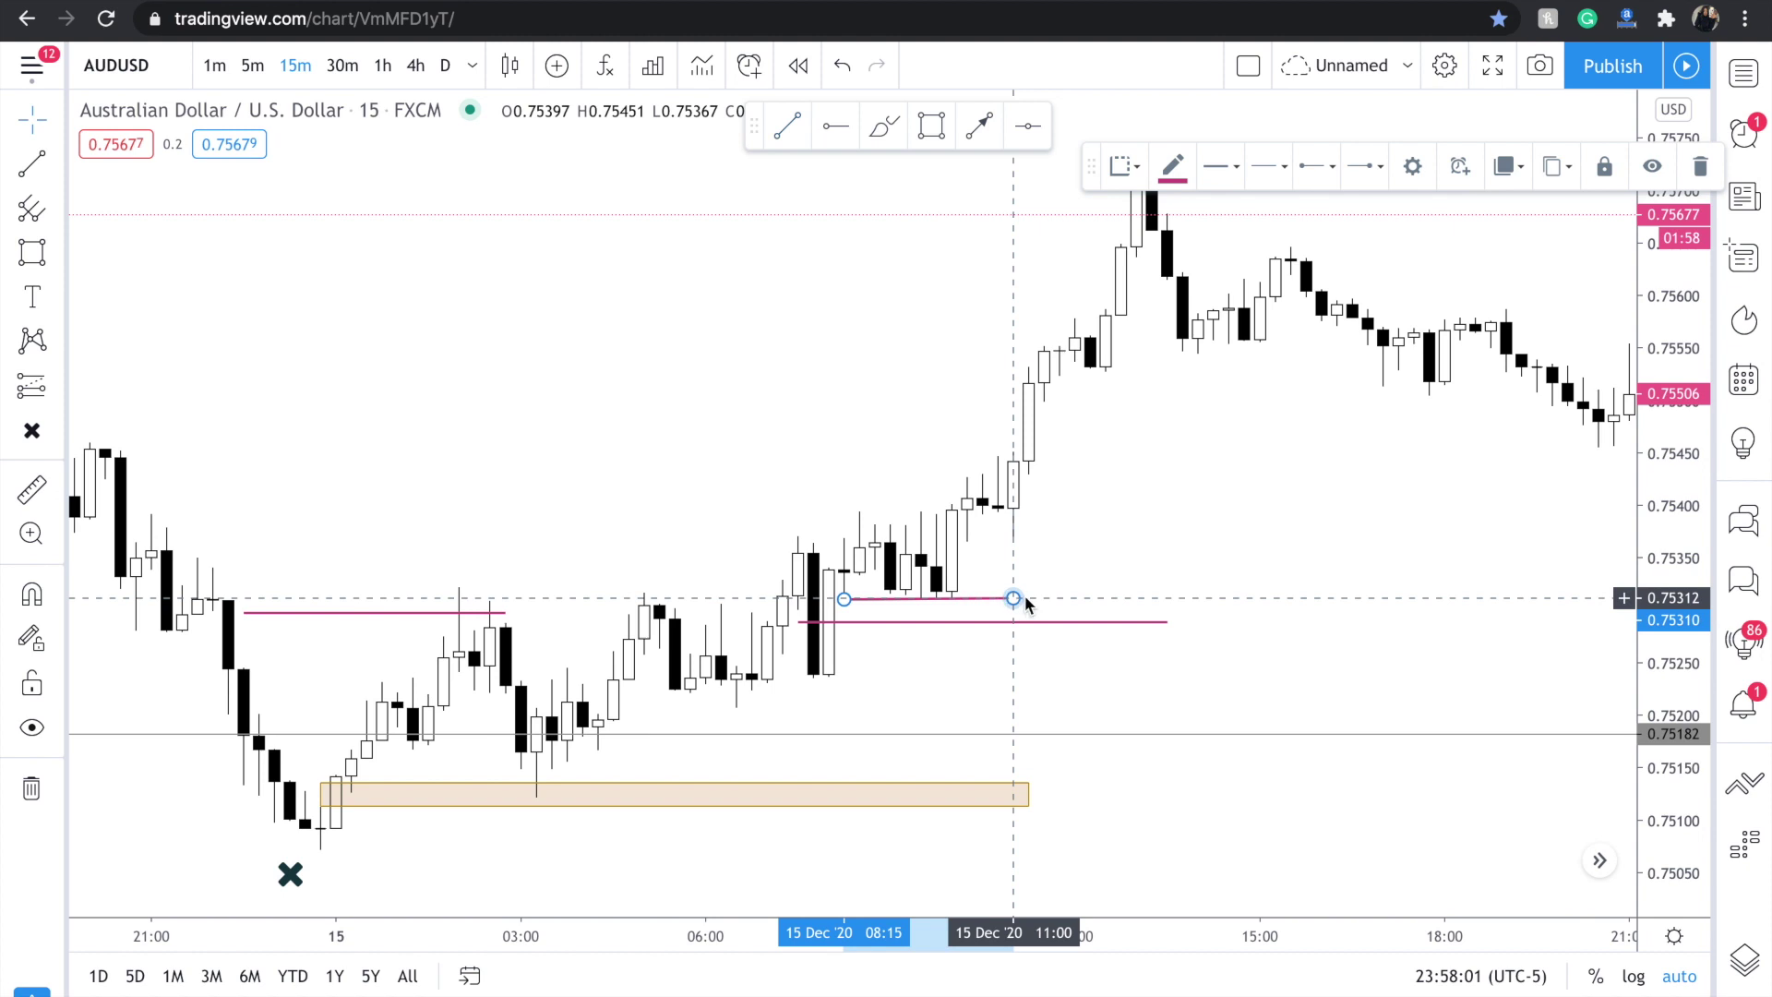
{"action": "scroll", "coordinate": [1078, 464], "scroll_direction": "down", "scroll_amount": 3}
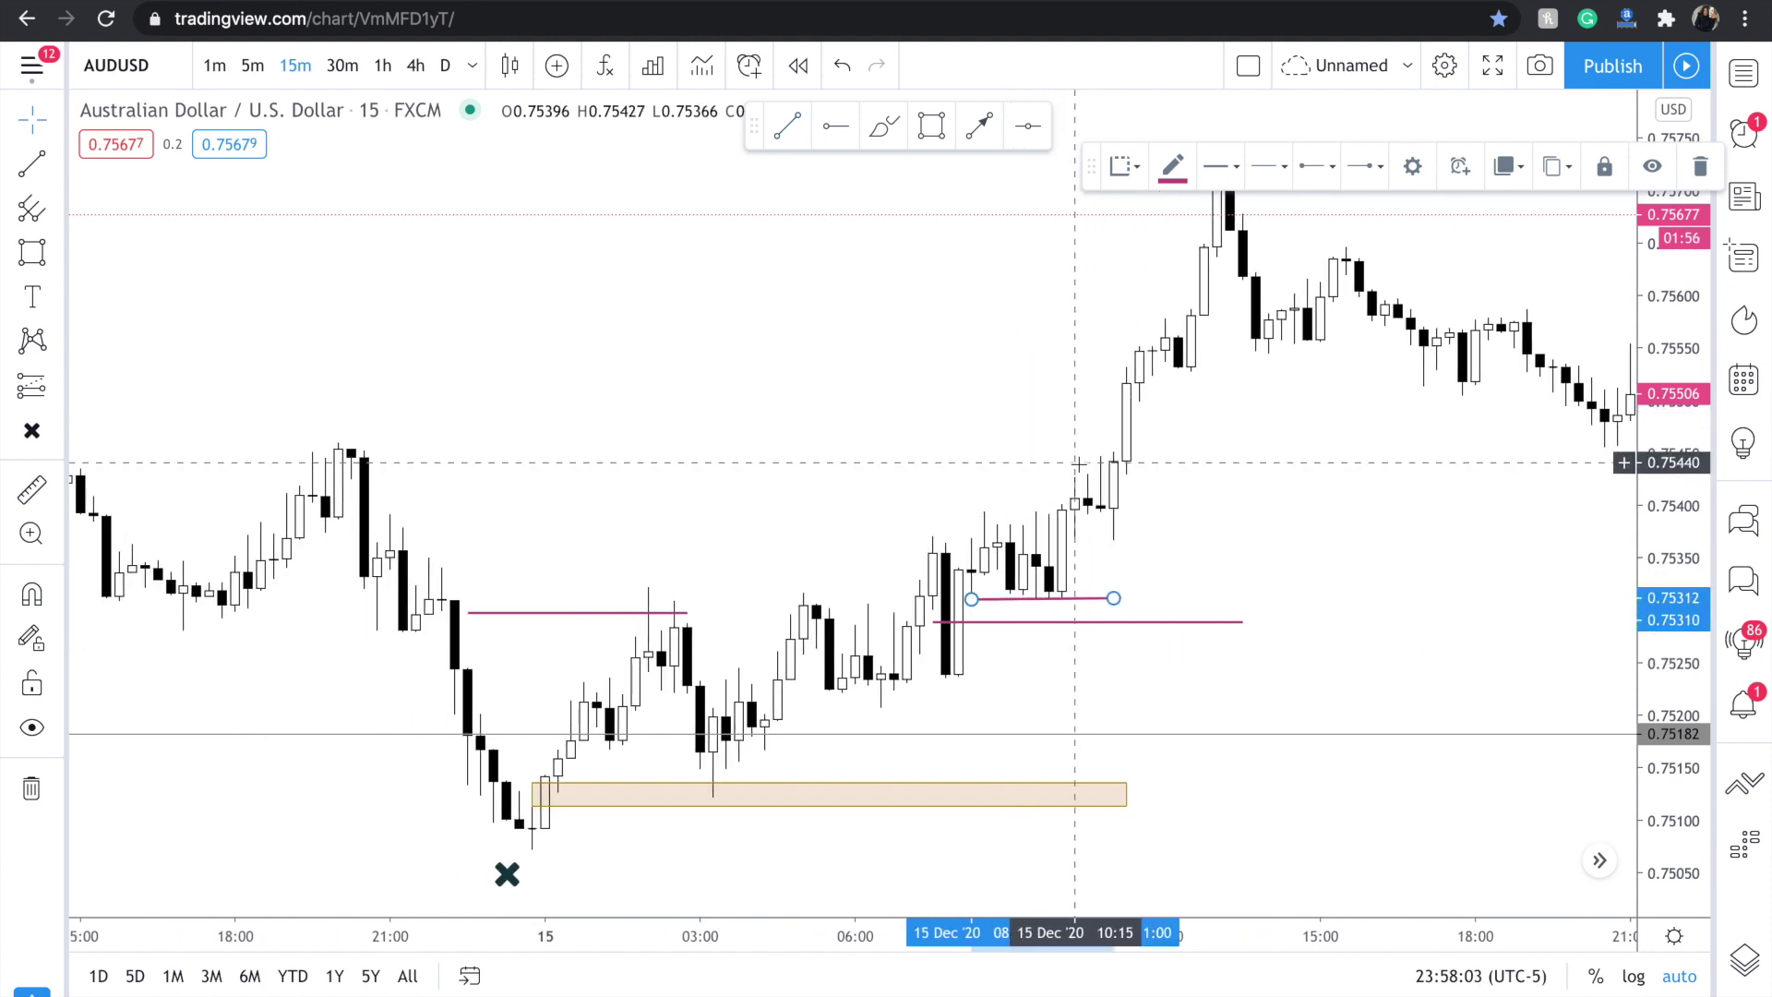